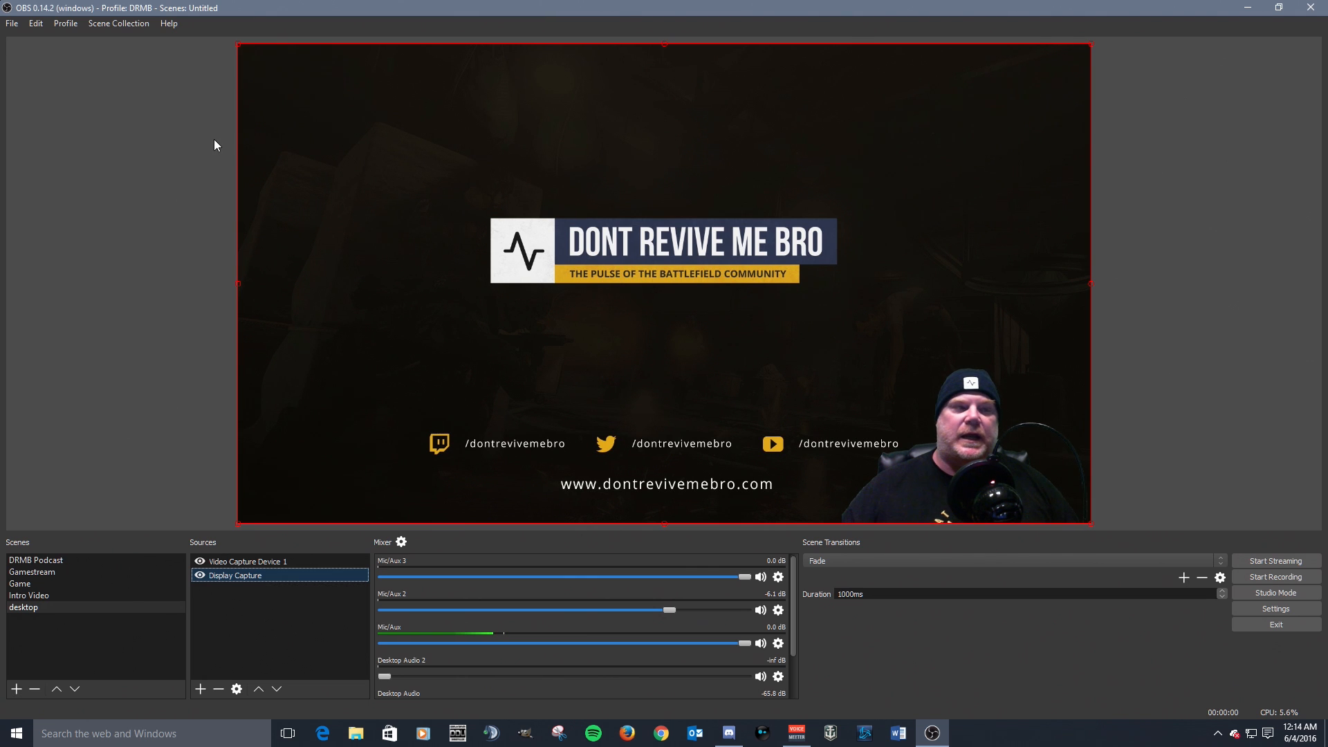
pyautogui.click(12, 23)
pyautogui.moveTo(40, 27)
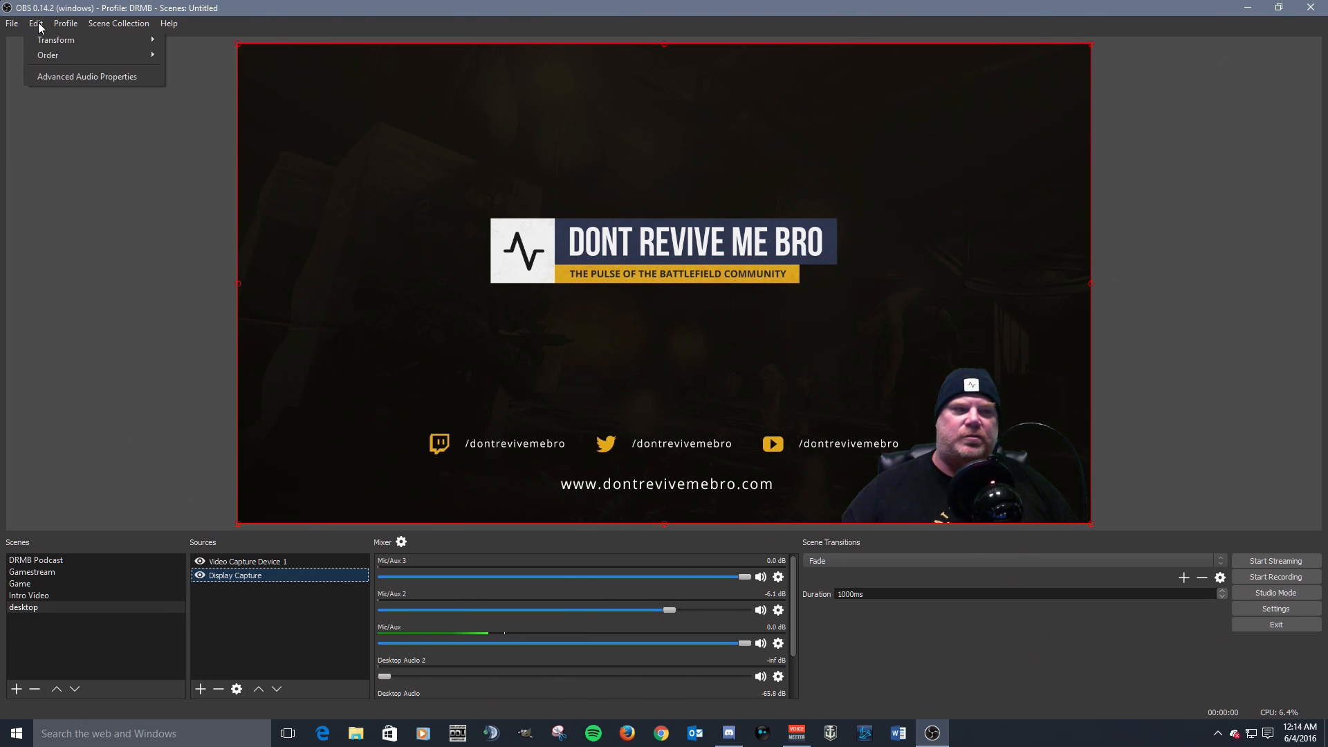
pyautogui.moveTo(159, 26)
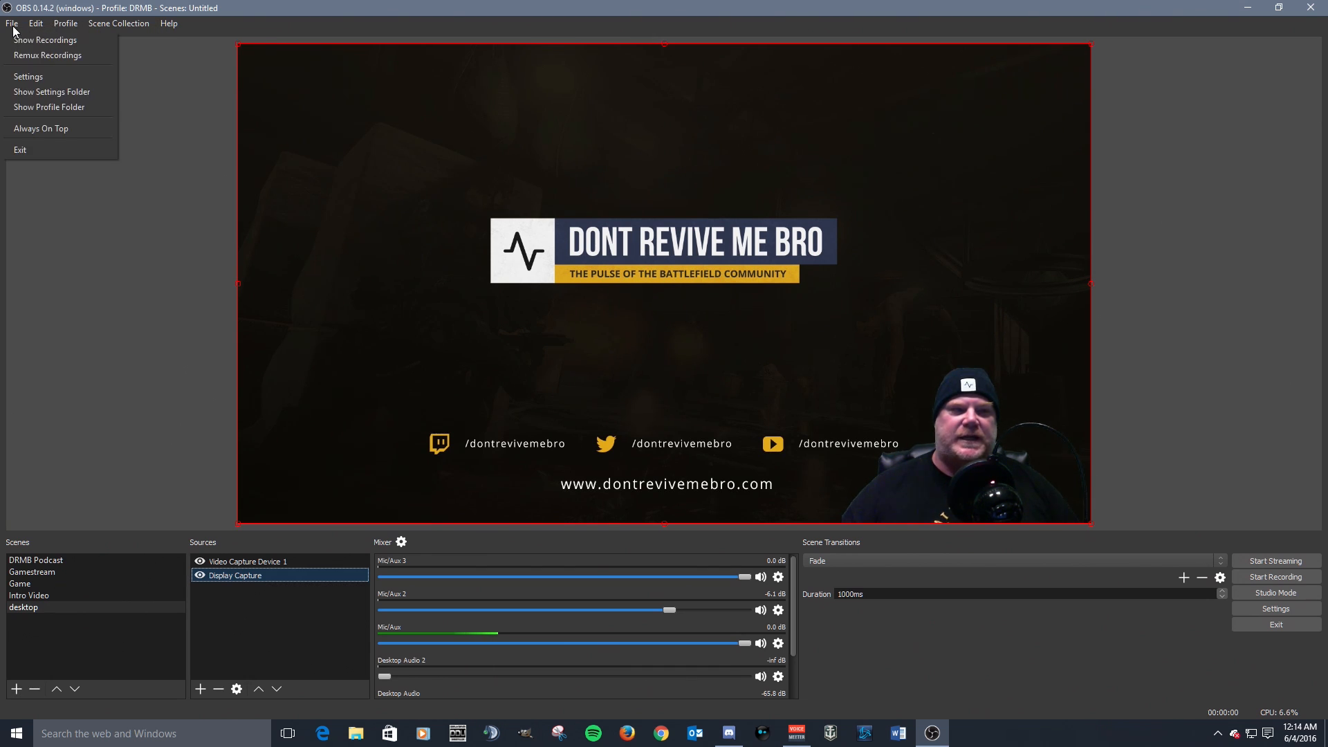
pyautogui.click(83, 330)
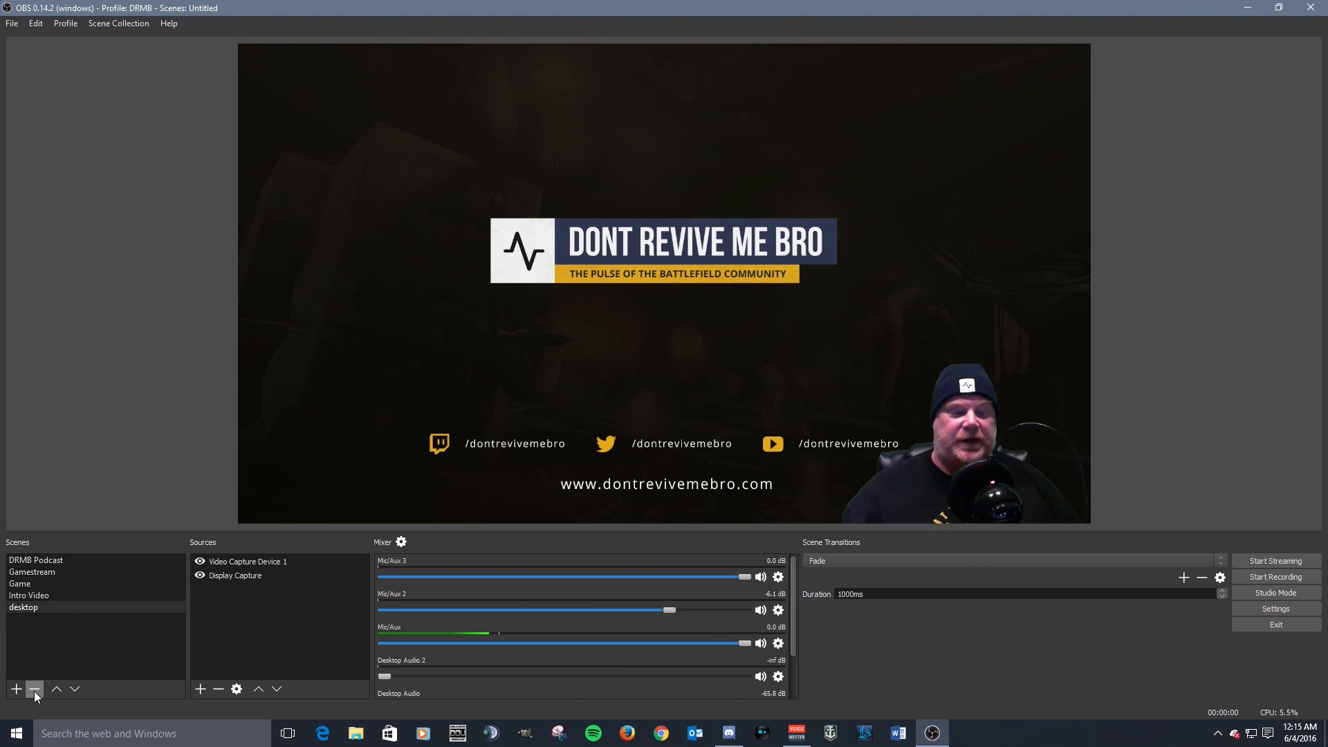
# Open the prompts for adding a scene and for removing the desktop scene, cancelling both.
pyautogui.click(16, 689)
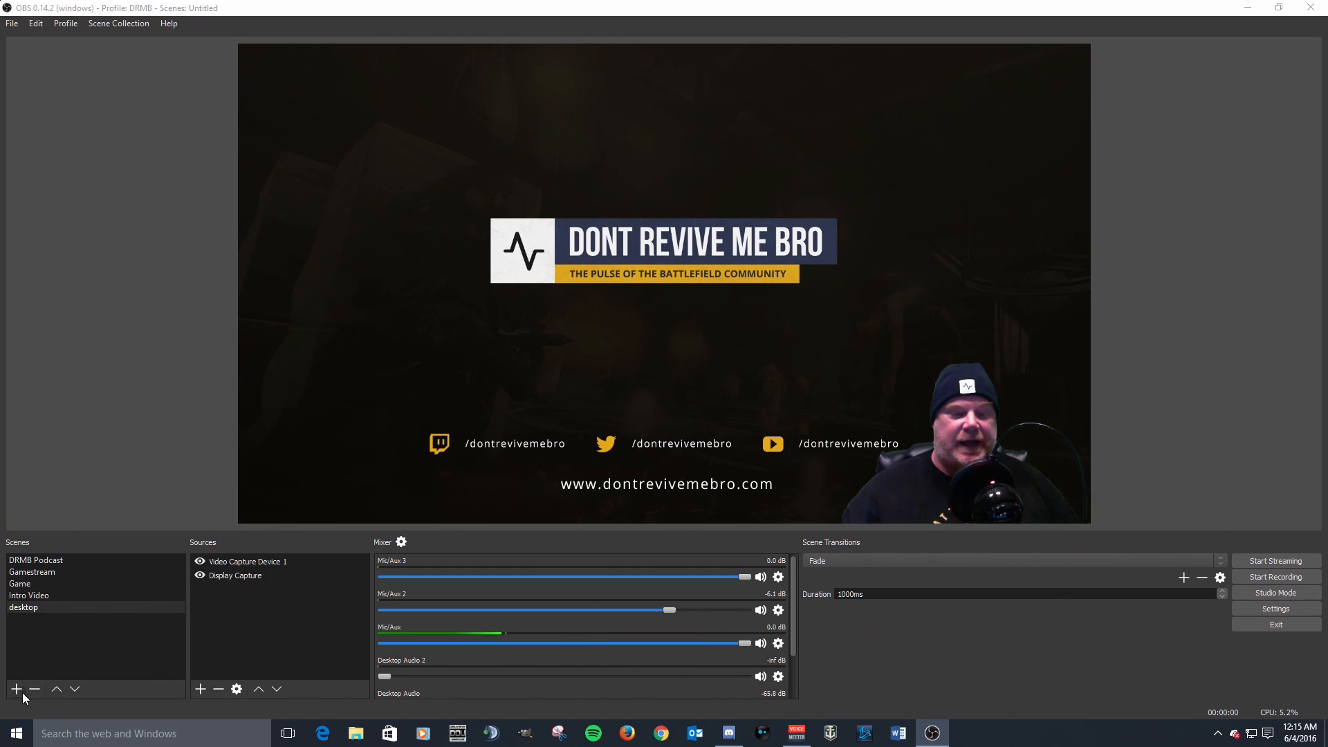
pyautogui.click(686, 384)
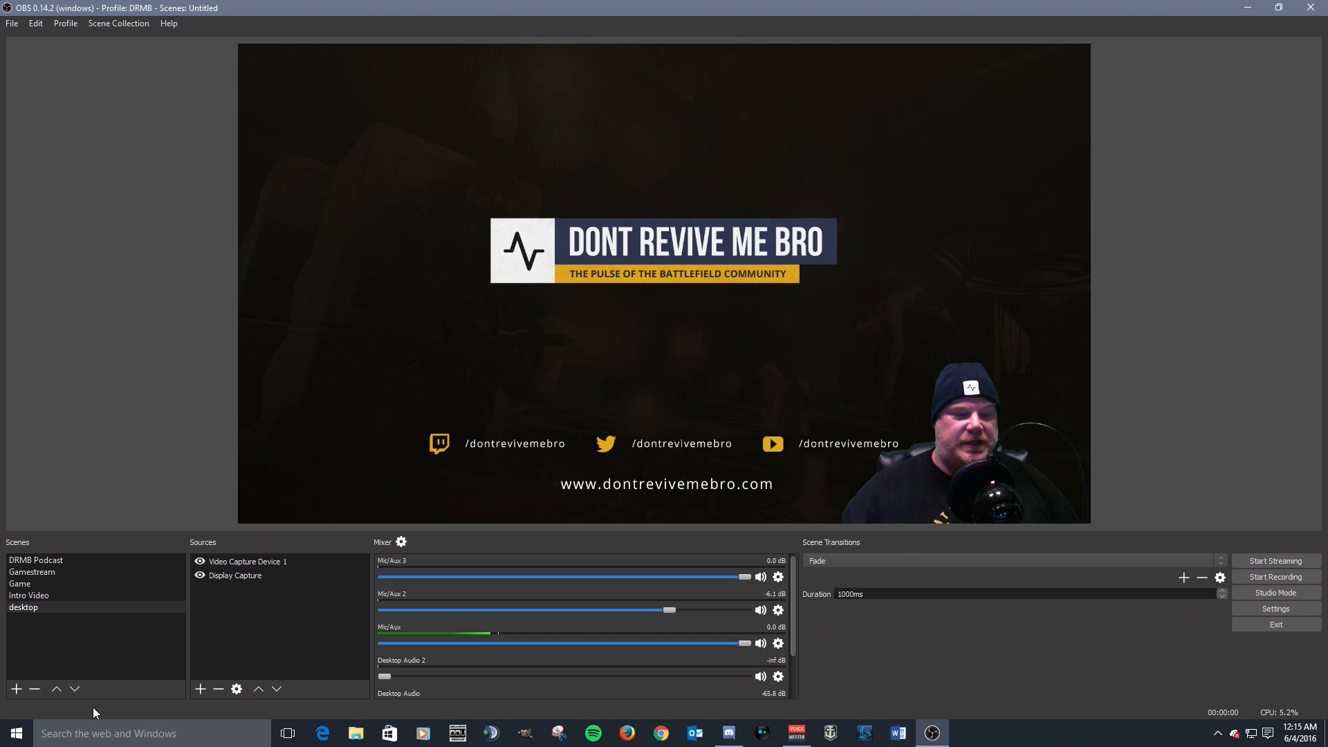
pyautogui.click(35, 689)
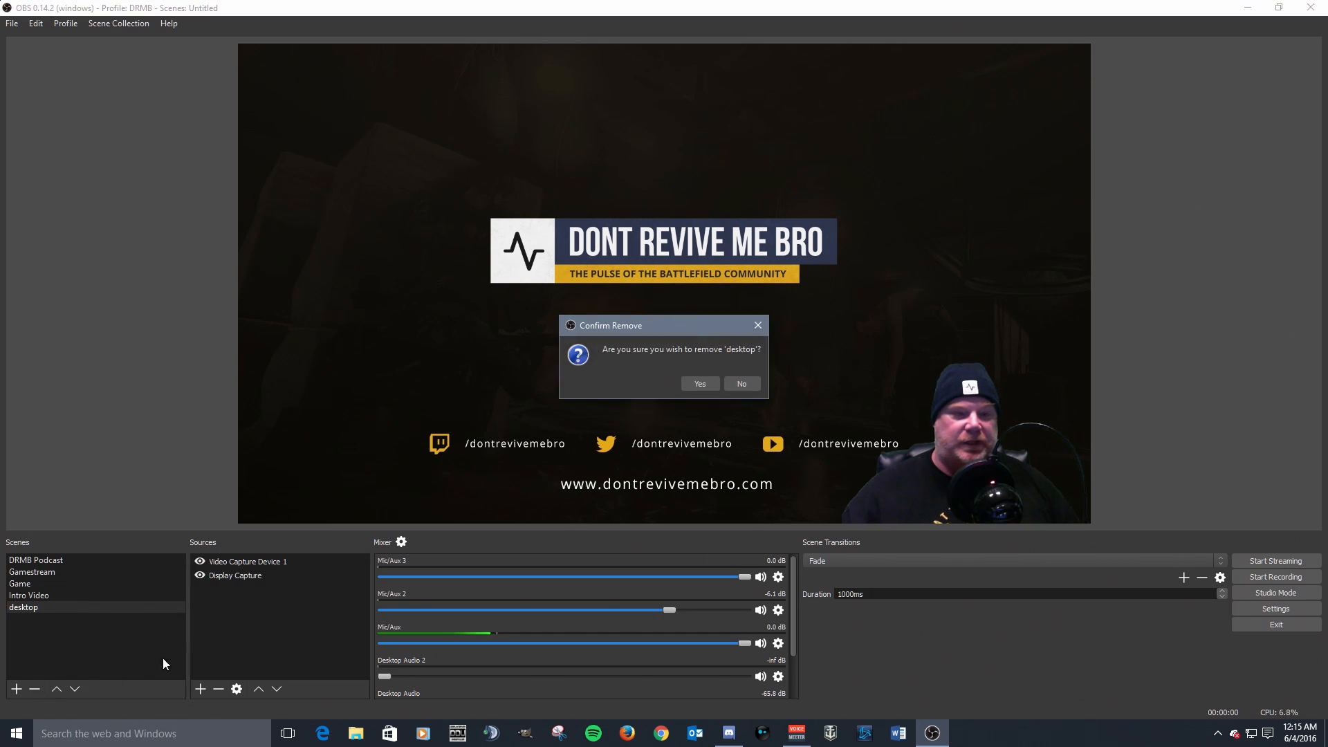
pyautogui.click(743, 384)
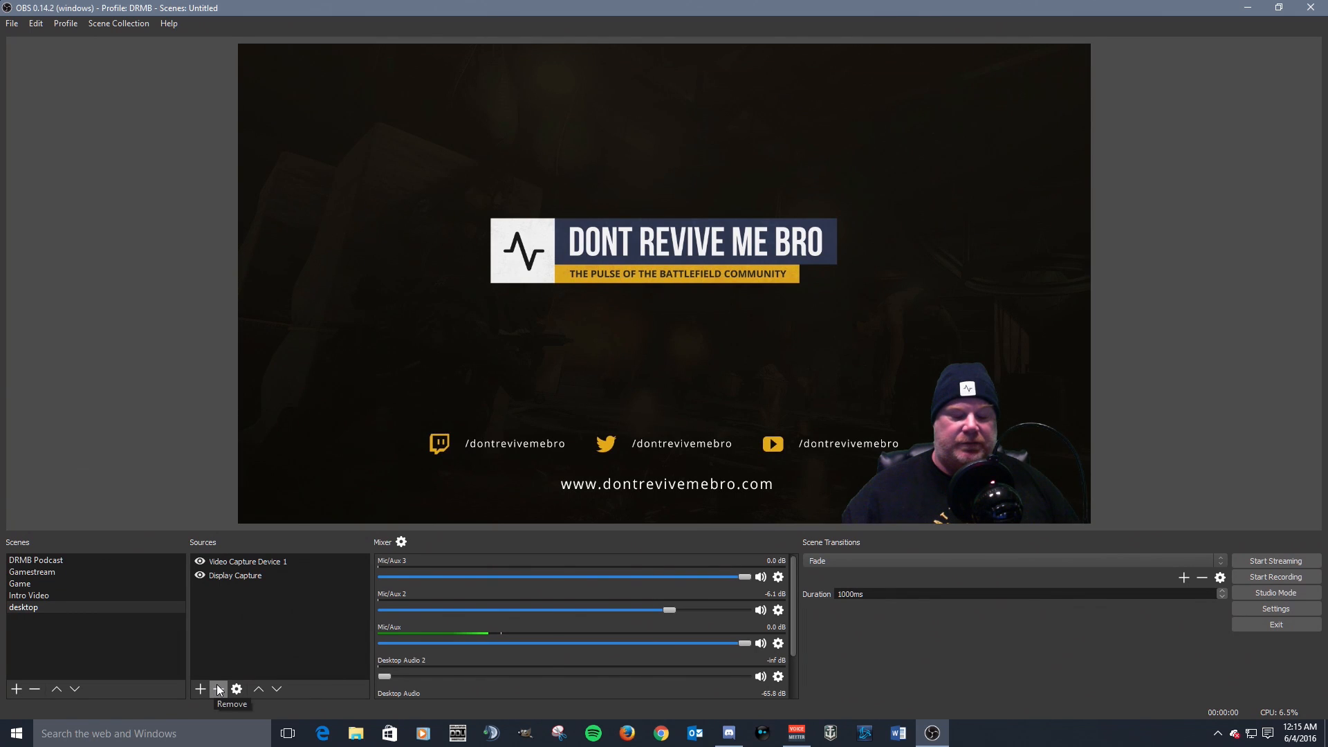
# View the source types that can be added, and check the Display Capture source's display choices without changing them.
pyautogui.rightClick(233, 590)
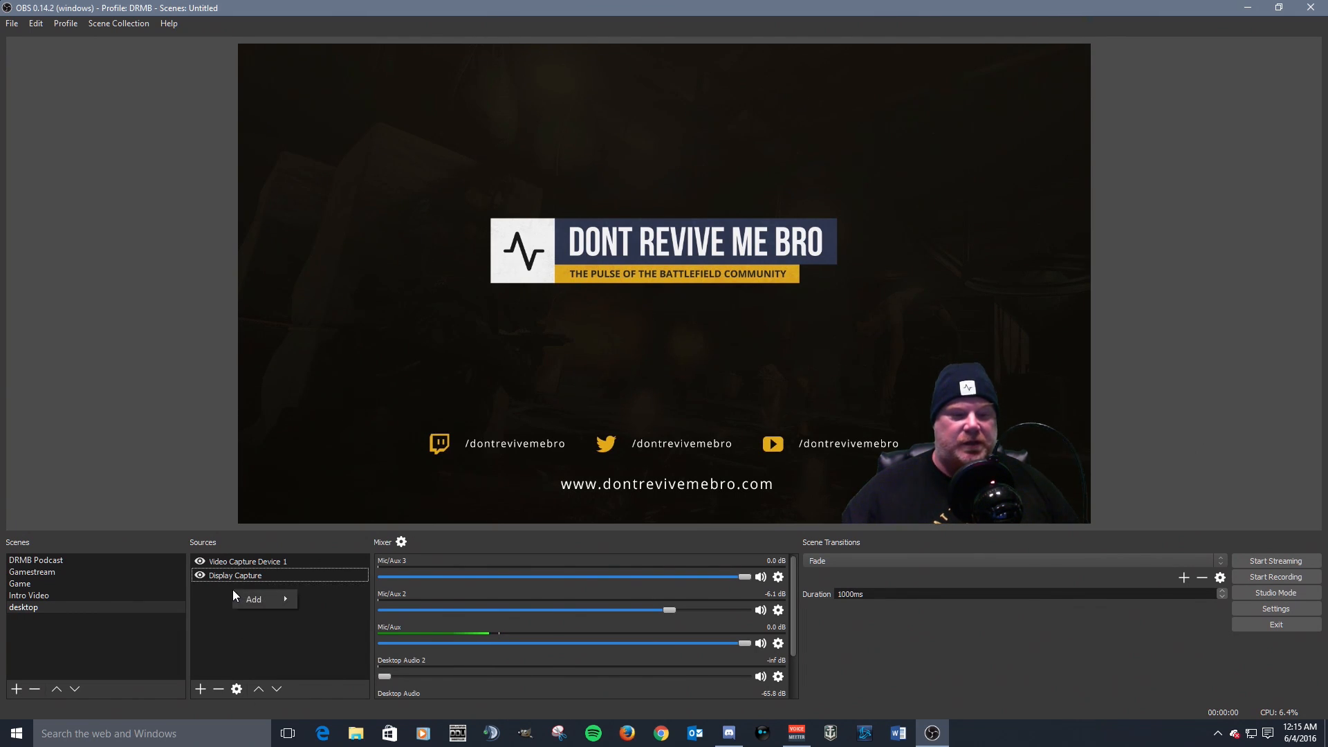
pyautogui.moveTo(260, 599)
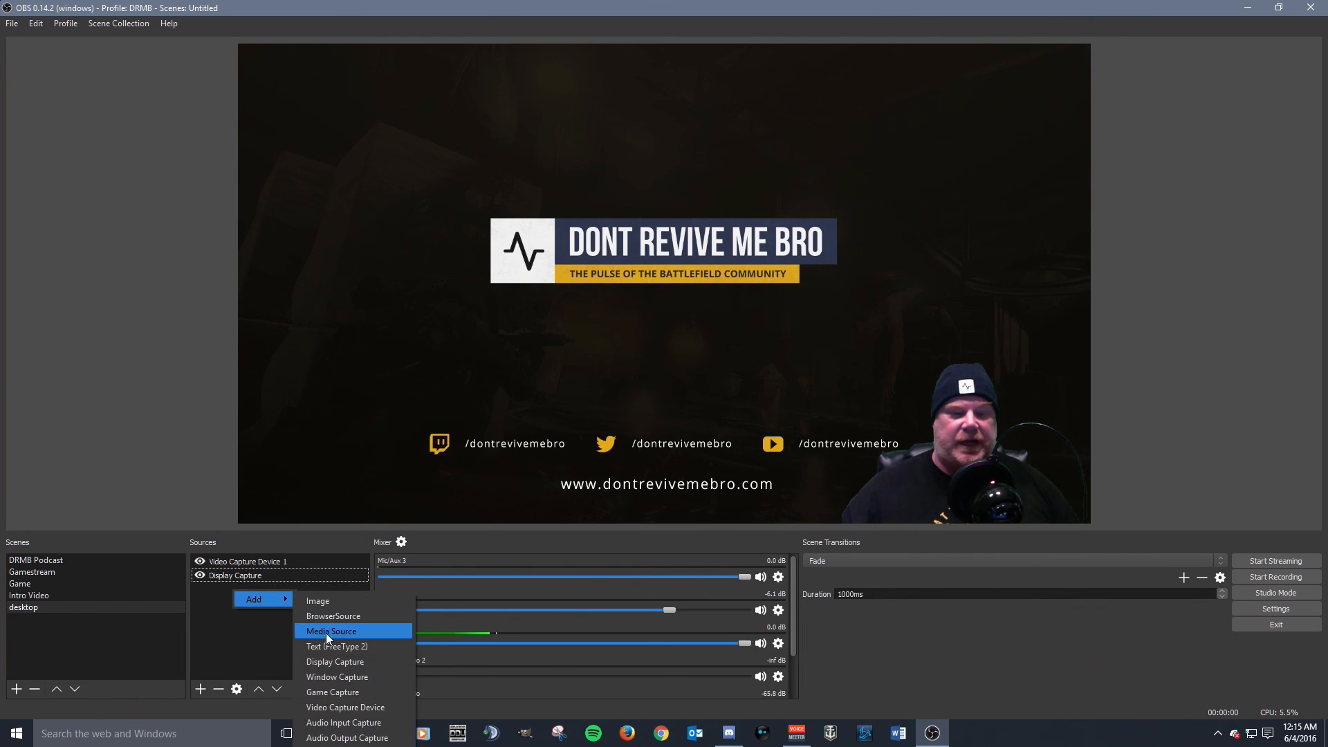
pyautogui.click(222, 634)
pyautogui.click(259, 575)
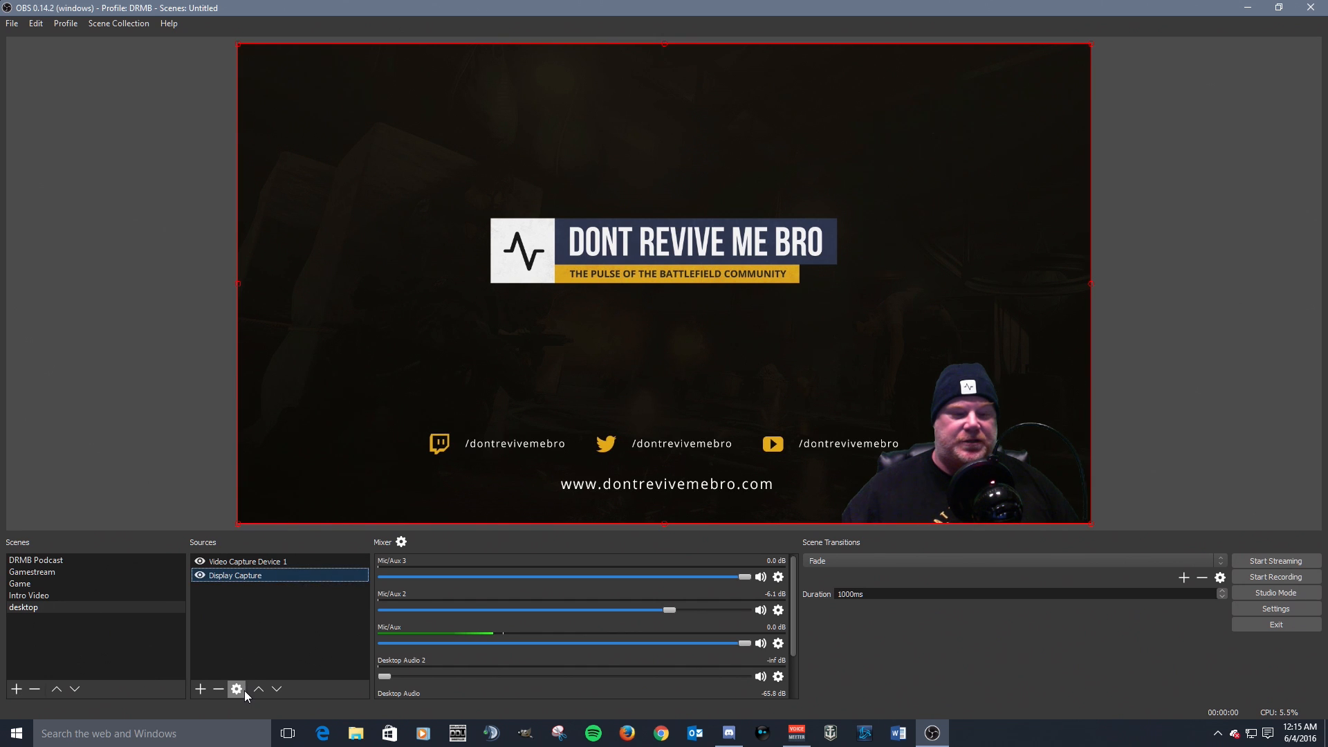
pyautogui.click(238, 689)
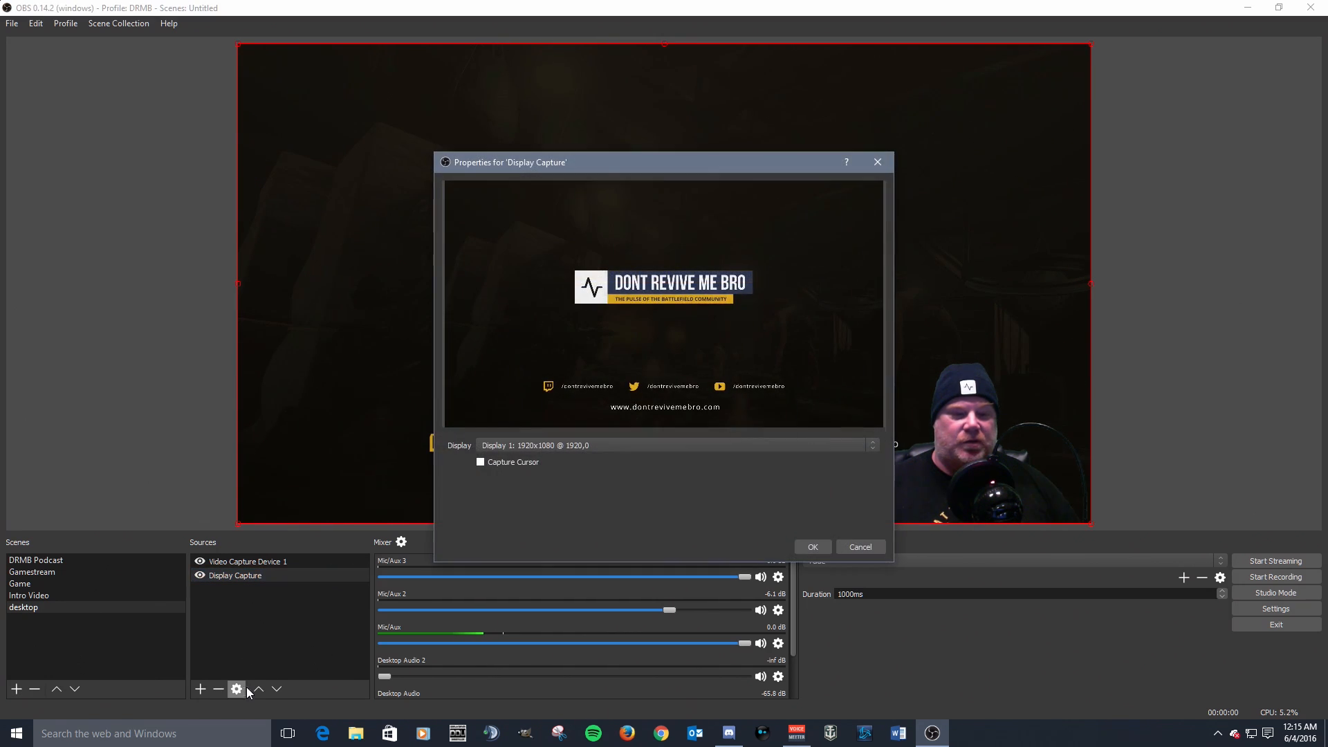
pyautogui.click(617, 444)
pyautogui.click(645, 447)
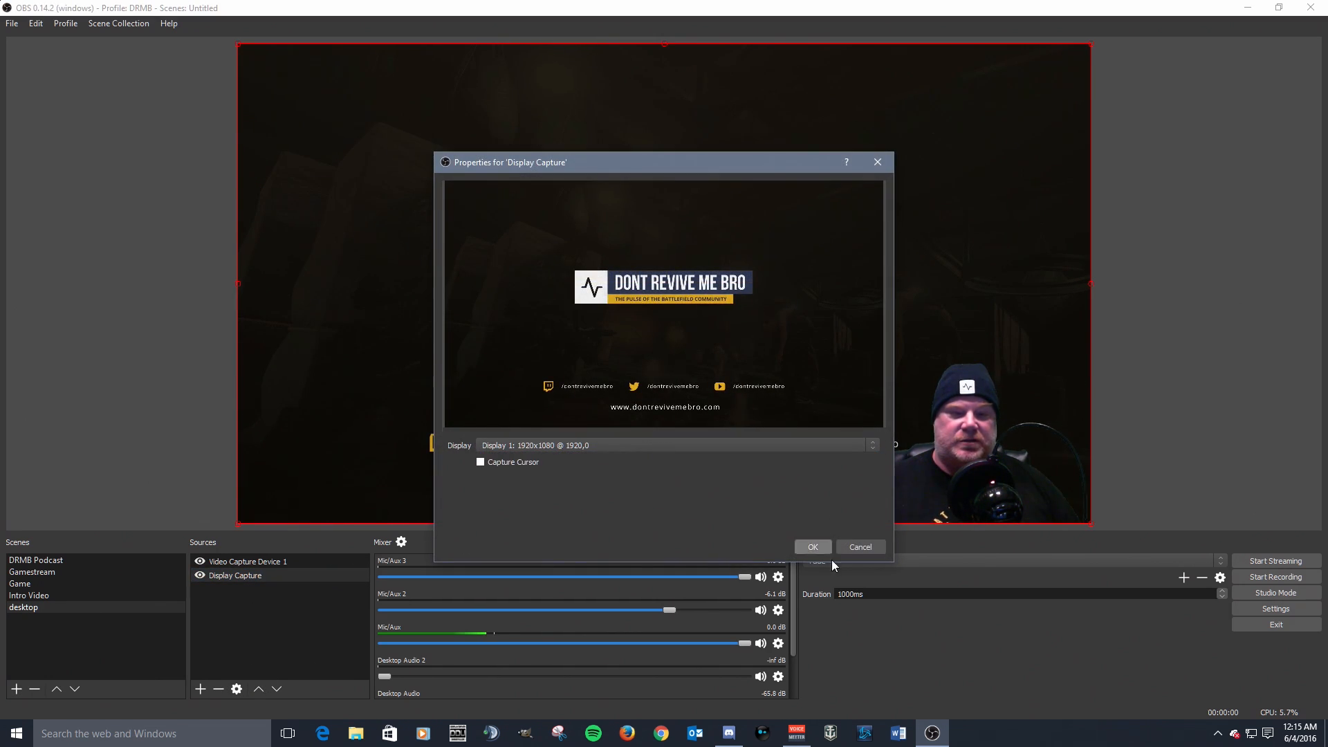
pyautogui.click(853, 550)
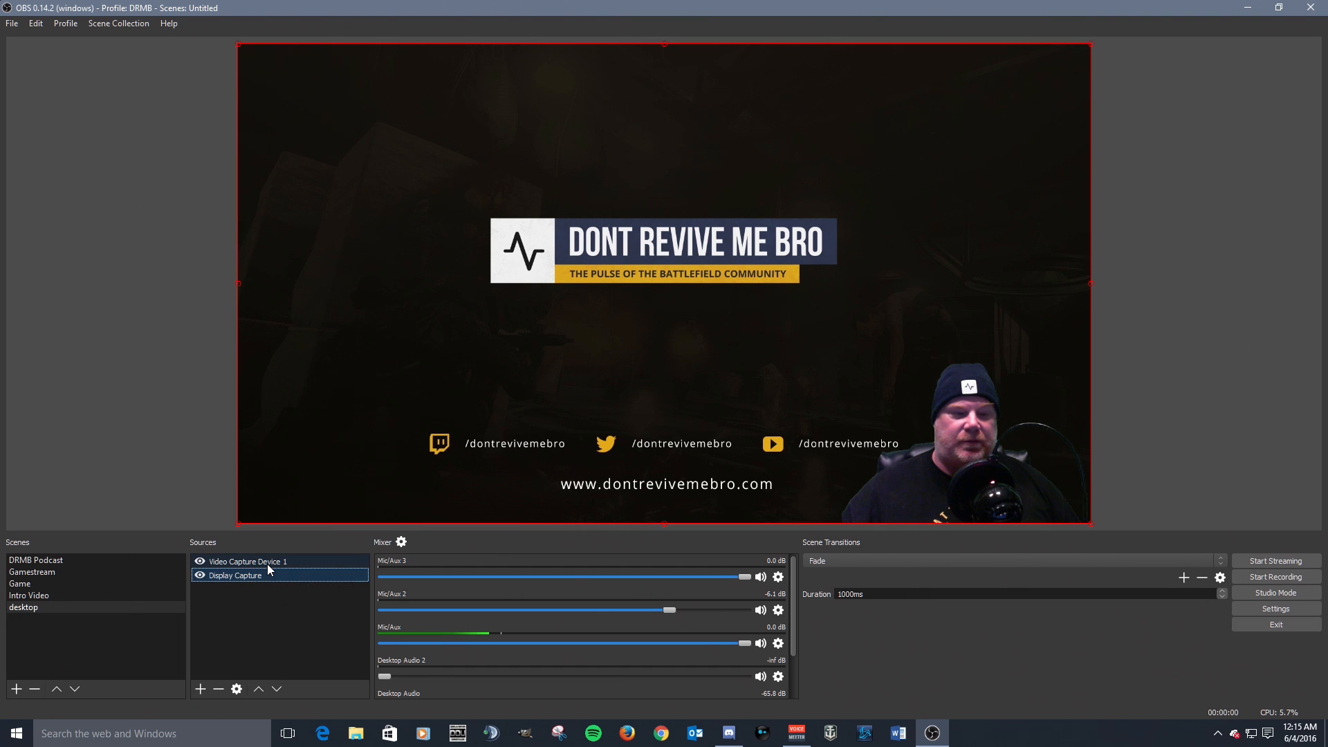
# Move the Display Capture source above Video Capture Device 1 and back below it, twice, leaving it selected.
pyautogui.click(258, 689)
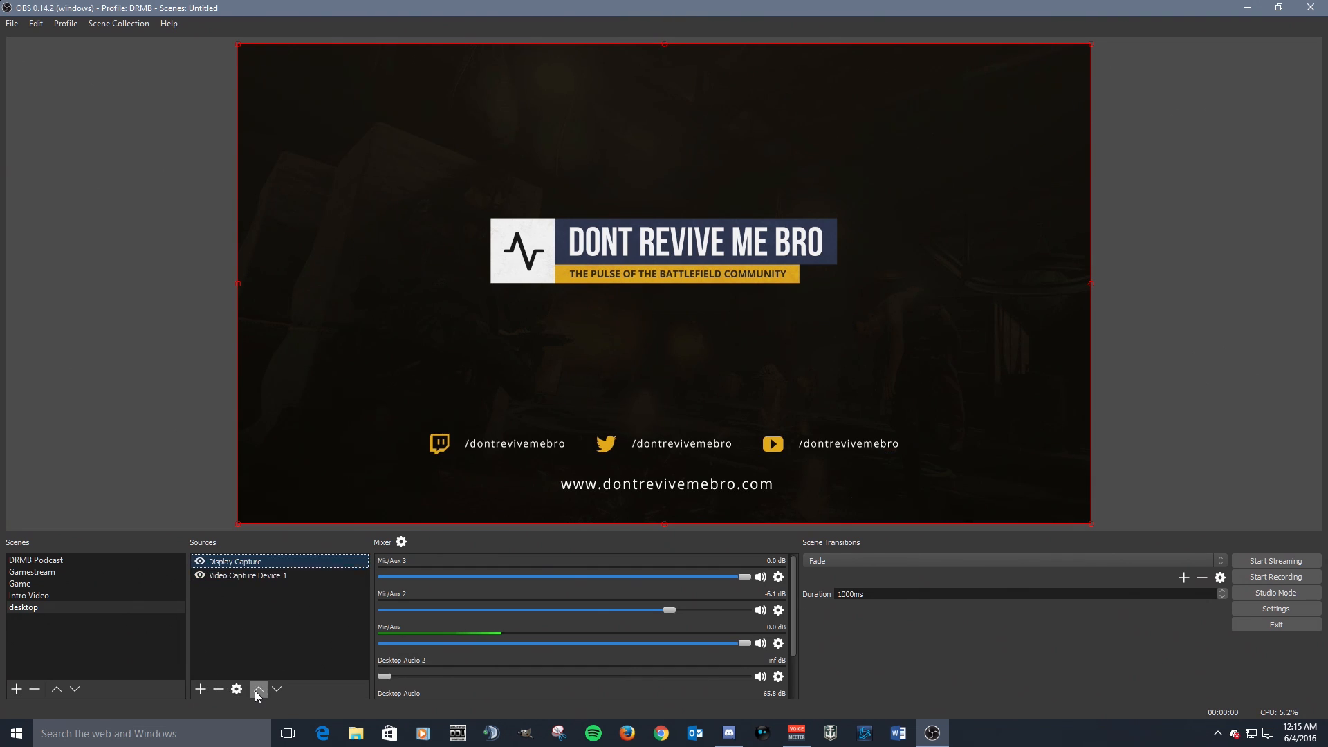
pyautogui.click(276, 690)
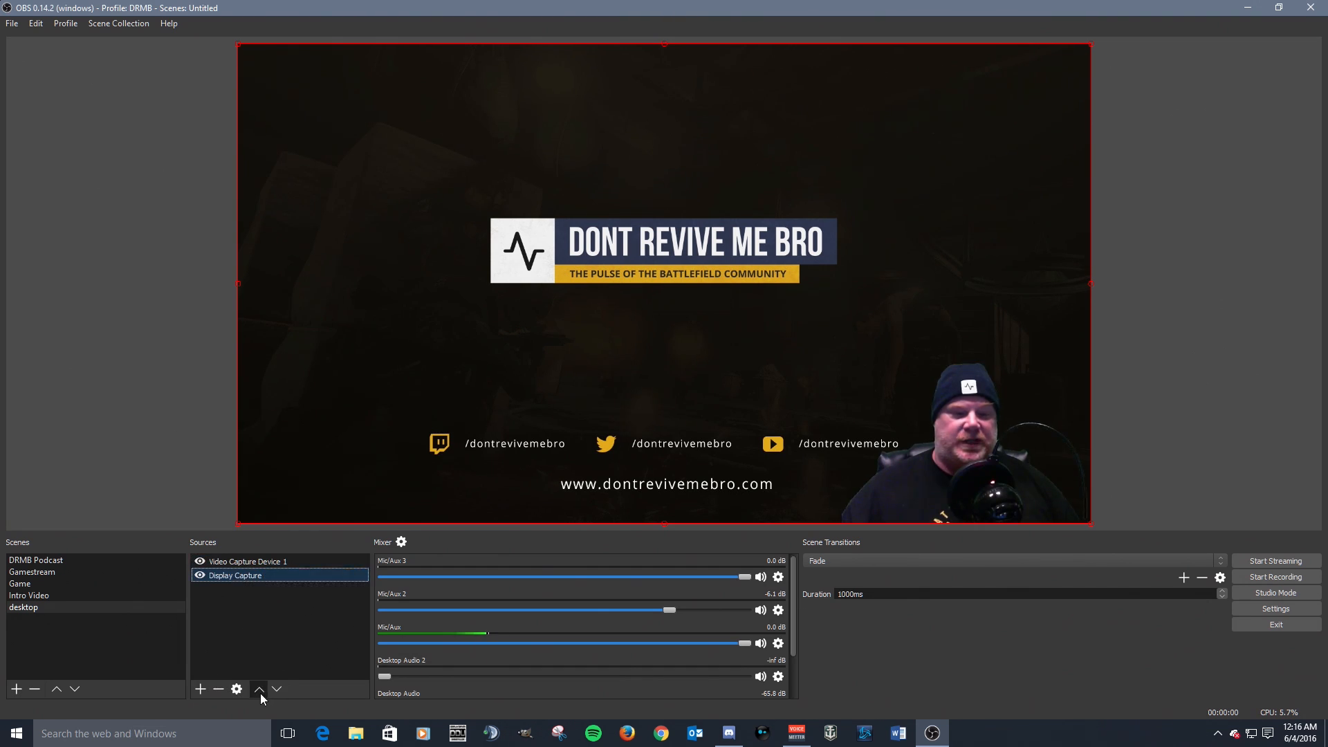
pyautogui.click(259, 690)
pyautogui.click(277, 689)
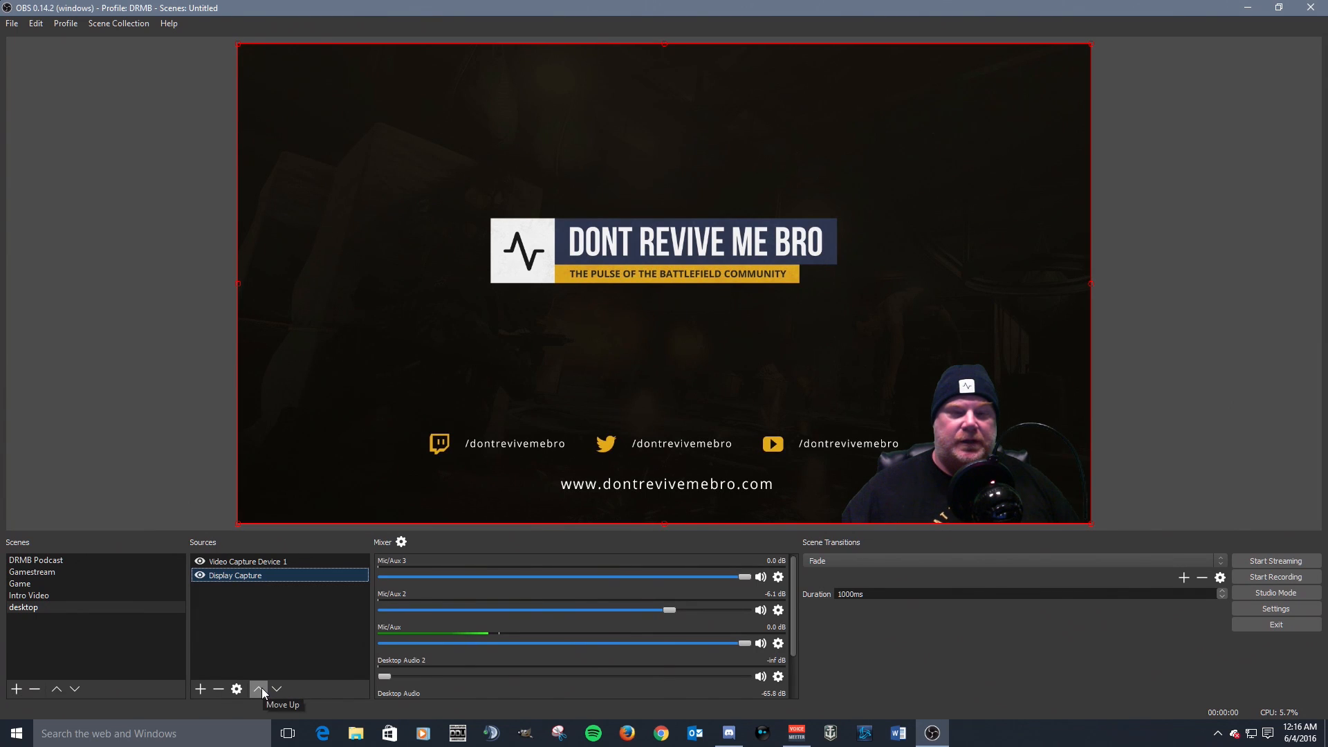
pyautogui.click(270, 607)
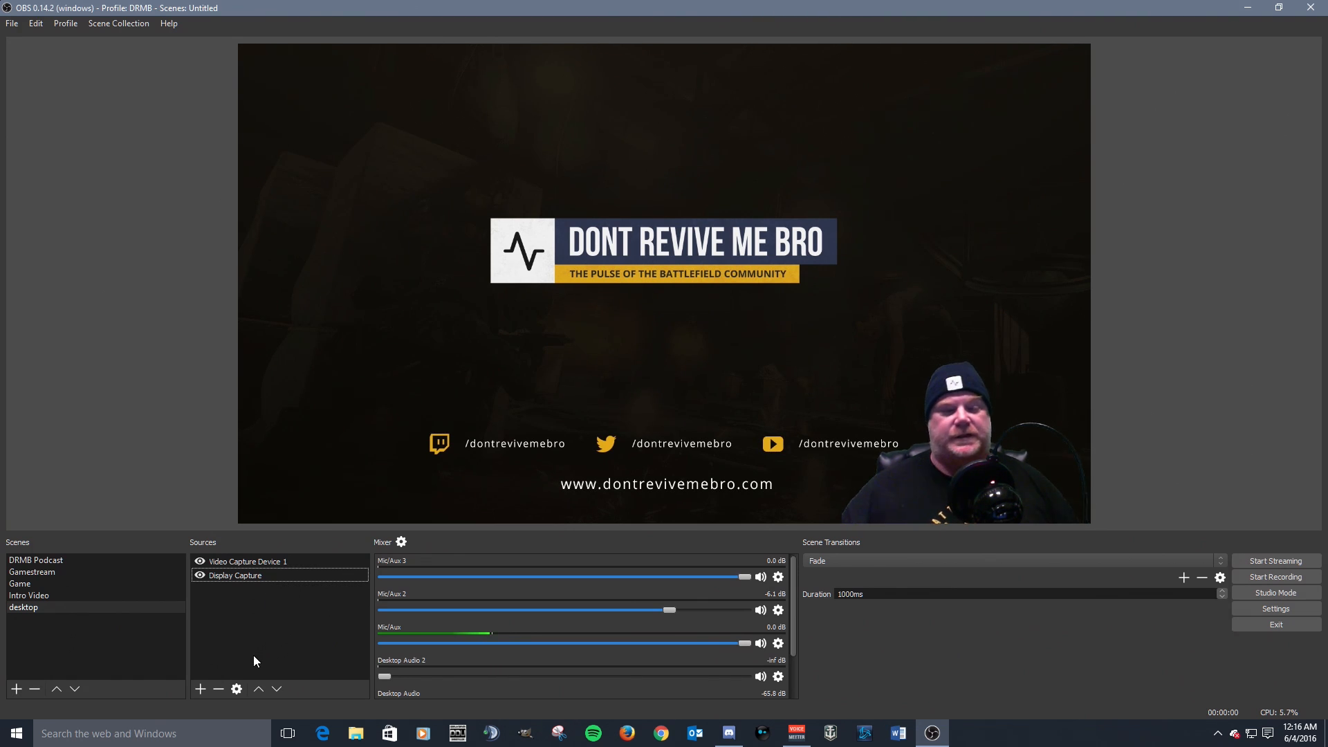
pyautogui.click(237, 575)
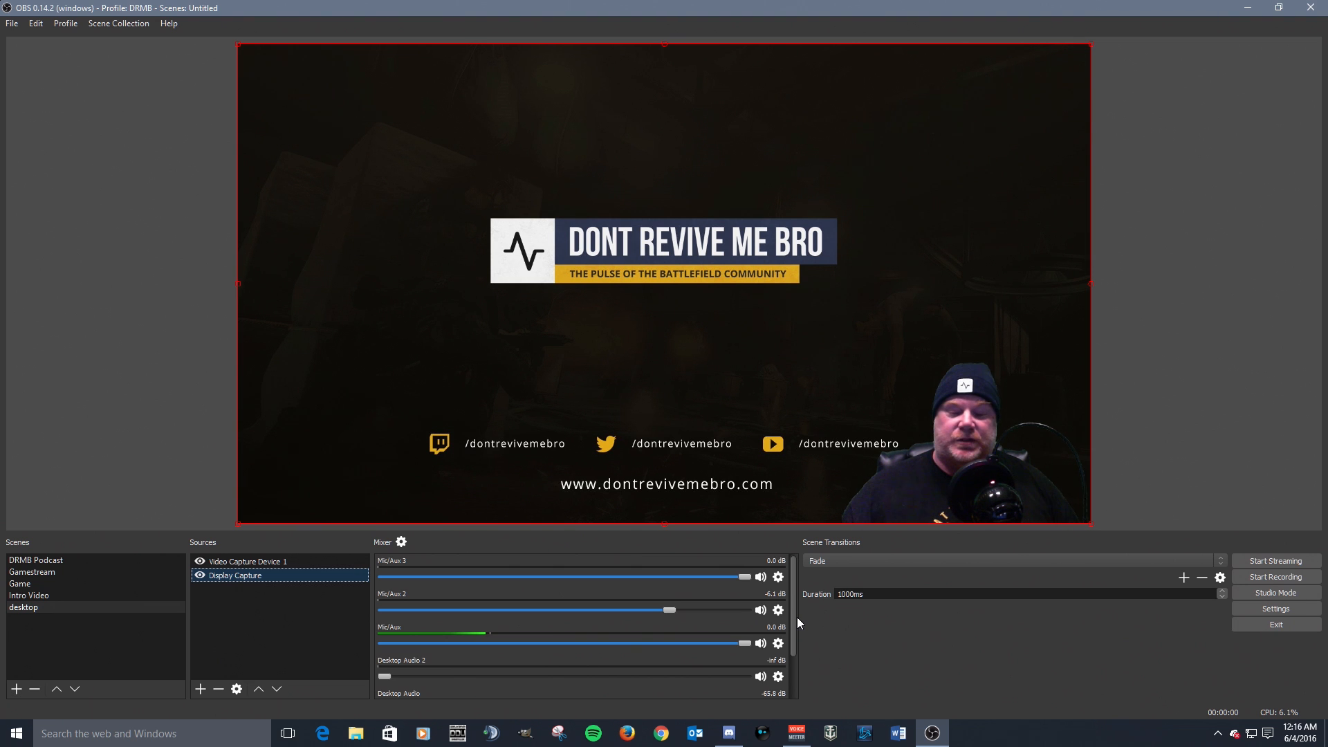
# Look through all the audio channels in the mixer, from Mic/Aux 3 down to Video Capture Device 1.
pyautogui.moveTo(793, 620)
pyautogui.mouseDown()
pyautogui.moveTo(792, 649)
pyautogui.moveTo(791, 627)
pyautogui.mouseUp()
pyautogui.scroll(-2, 786, 628)
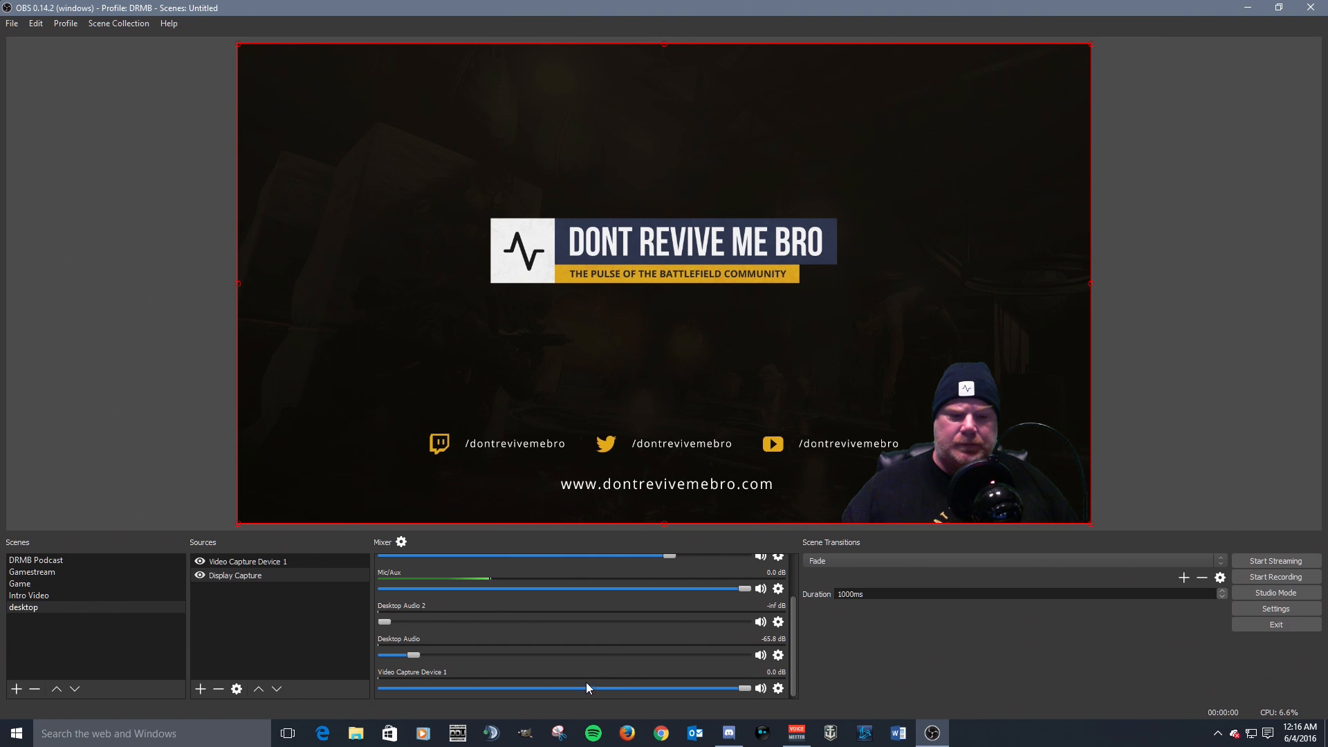
pyautogui.moveTo(791, 647); pyautogui.dragTo(800, 616)
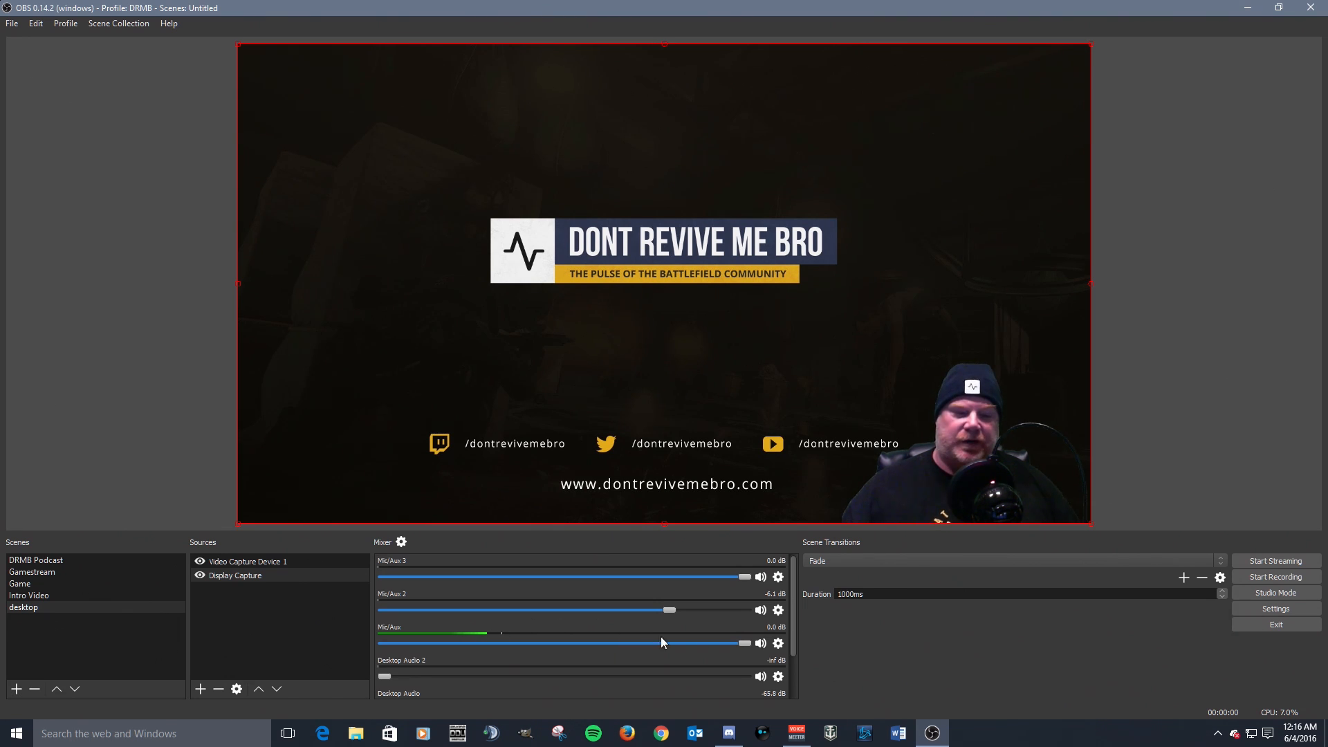
pyautogui.moveTo(796, 630); pyautogui.dragTo(790, 661)
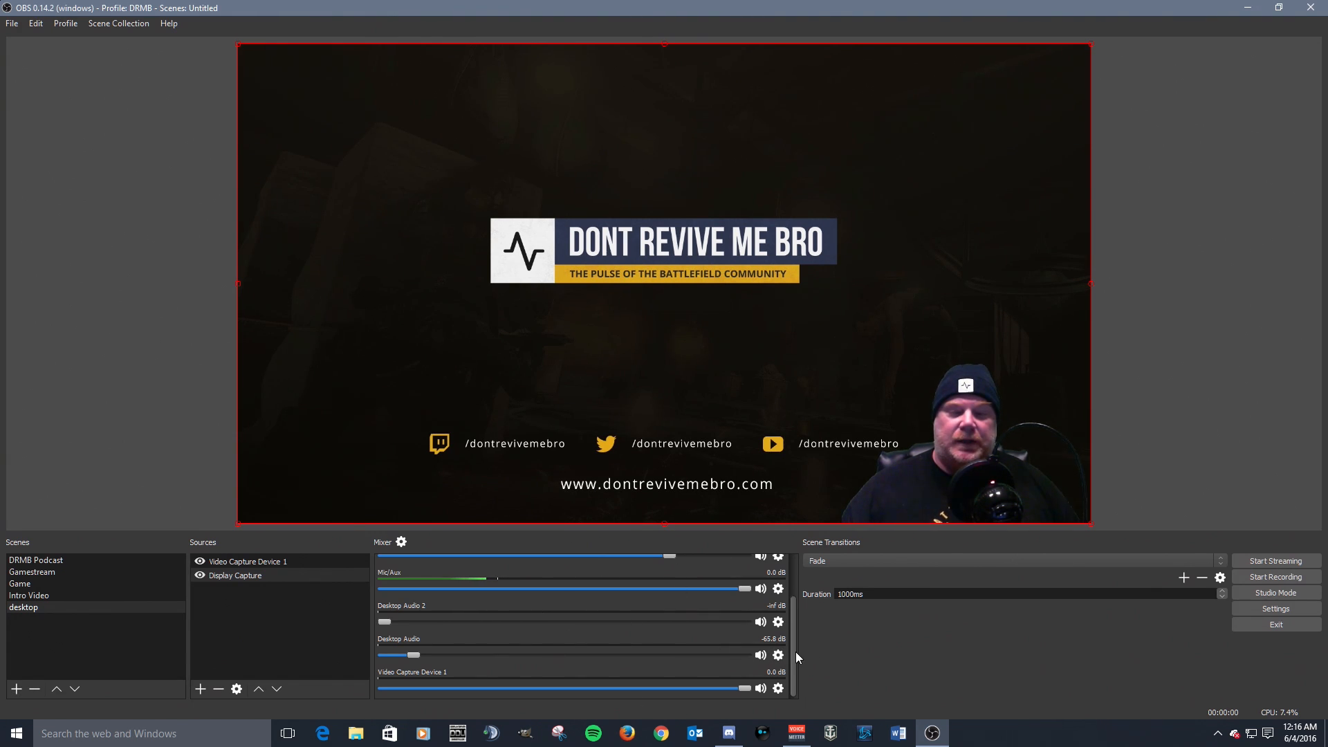
pyautogui.moveTo(795, 652); pyautogui.dragTo(792, 619)
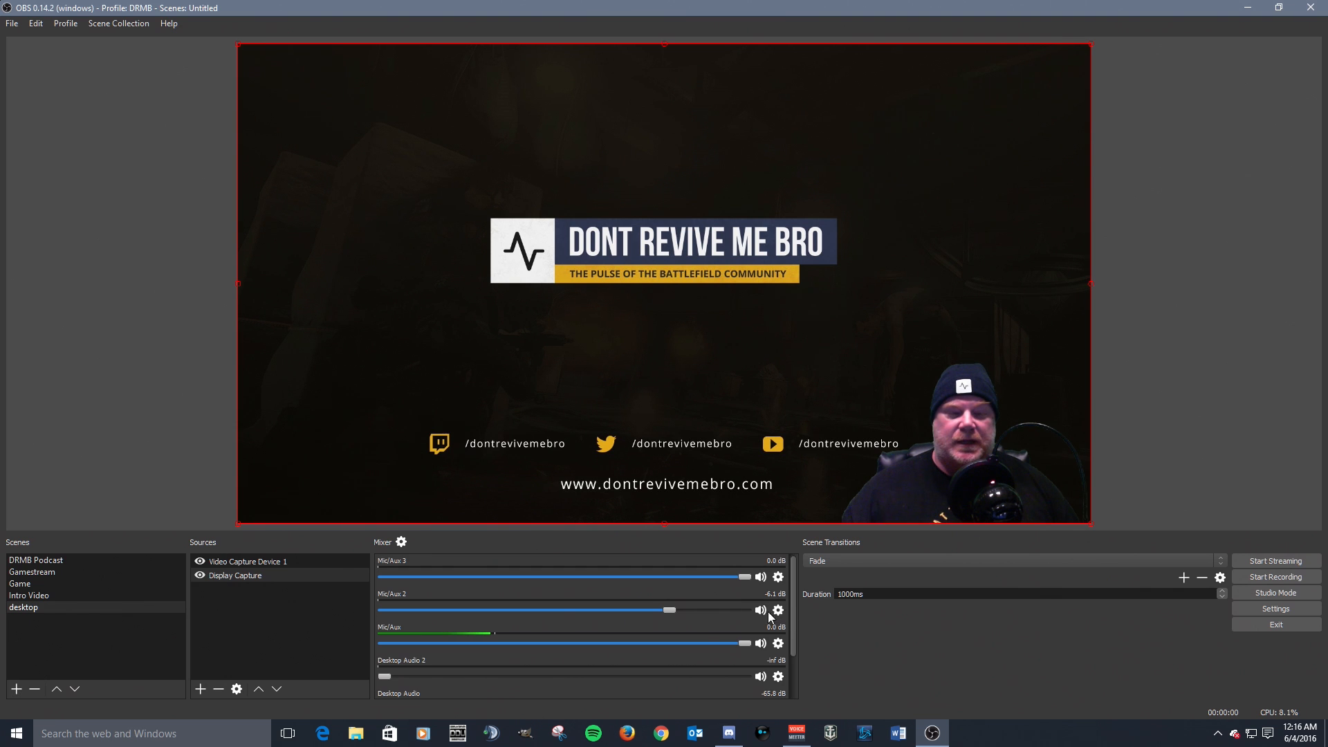
# In Advanced Audio Properties, enable track 4 for all audio sources and clear tracks 1 and 2 of Video Capture Device 1 and track 2 of Mic/Aux.
pyautogui.click(401, 542)
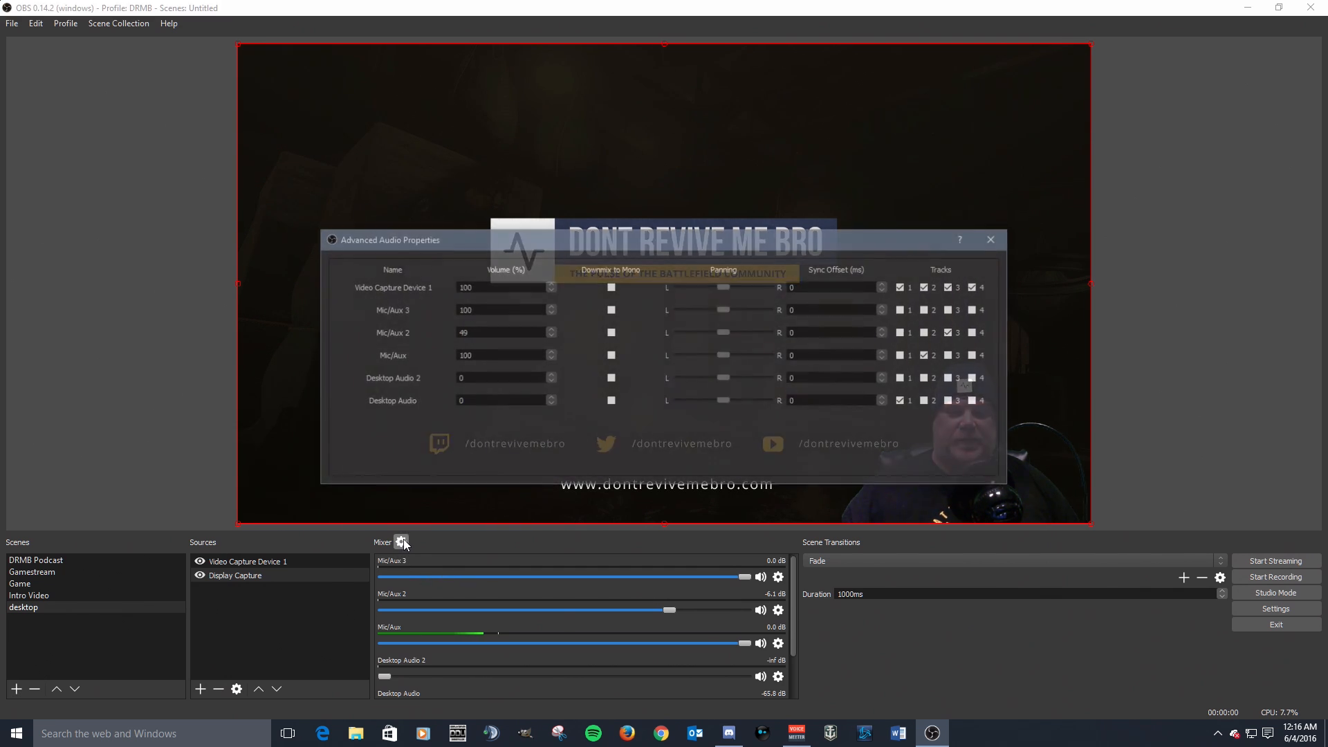
pyautogui.moveTo(791, 240); pyautogui.dragTo(763, 239)
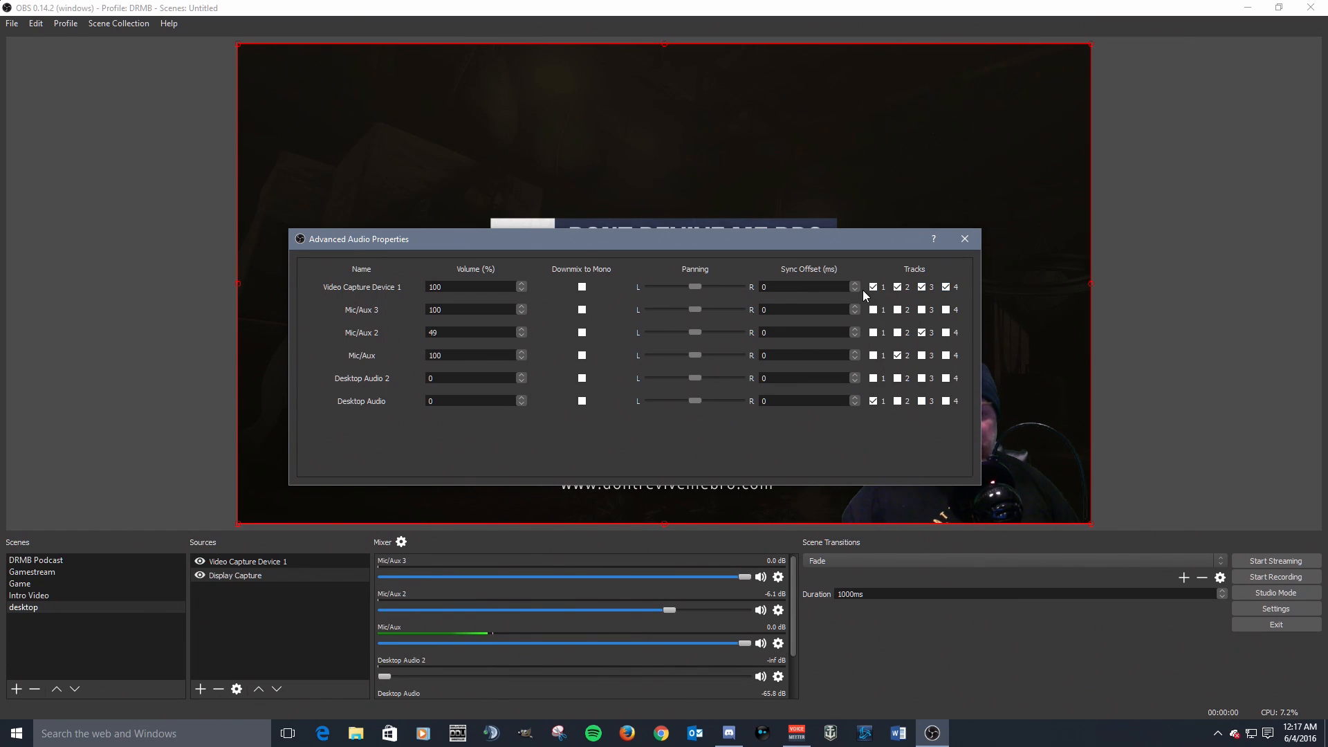
pyautogui.click(947, 311)
pyautogui.click(898, 286)
pyautogui.click(873, 287)
pyautogui.click(898, 355)
pyautogui.click(922, 332)
pyautogui.click(946, 332)
pyautogui.click(947, 355)
pyautogui.click(946, 380)
pyautogui.click(947, 401)
# Clear track 4 for all the audio sources.
pyautogui.click(946, 378)
pyautogui.click(947, 355)
pyautogui.click(947, 333)
pyautogui.click(947, 310)
pyautogui.click(946, 287)
# Assign Video Capture Device 1 to track 1, Mic/Aux 3 to track 2, Mic/Aux 2 to track 3 and Mic/Aux to track 4, closing the properties.
pyautogui.click(872, 288)
pyautogui.click(898, 311)
pyautogui.click(922, 333)
pyautogui.click(947, 356)
pyautogui.moveTo(939, 248); pyautogui.dragTo(932, 247)
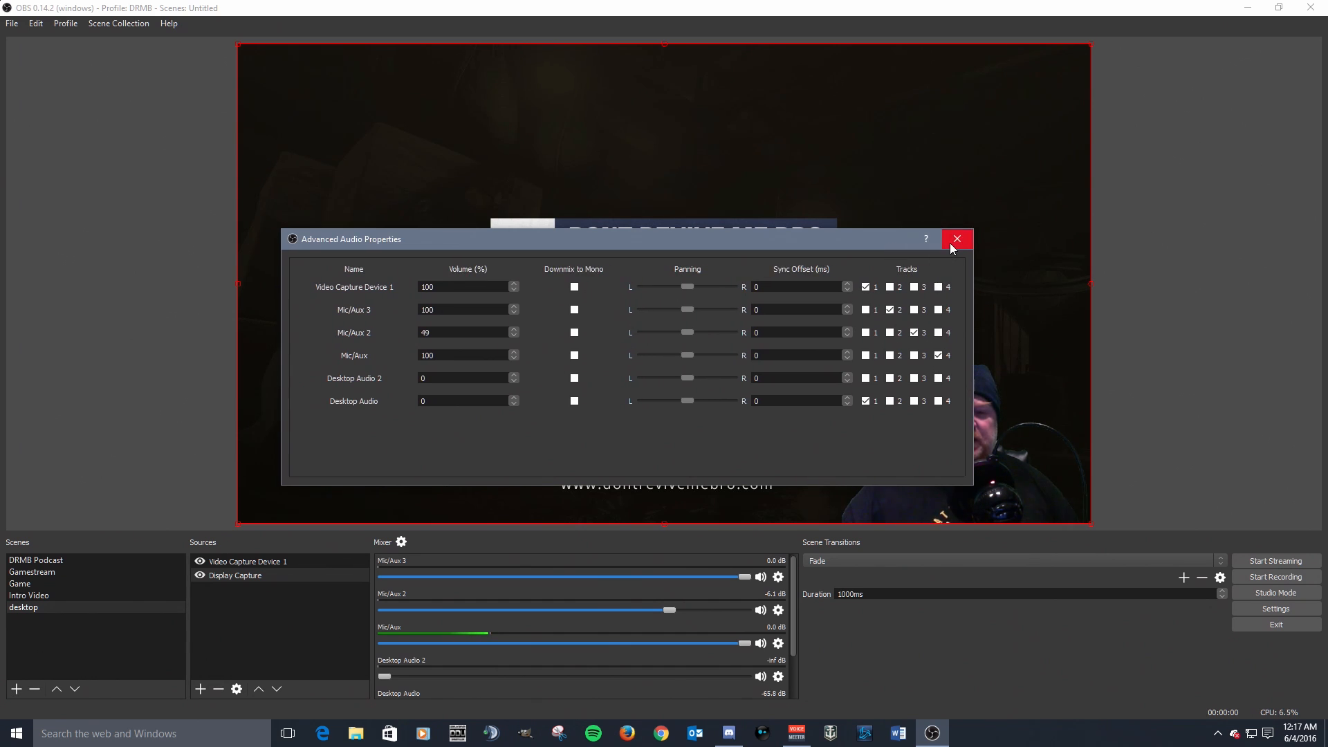
pyautogui.click(957, 239)
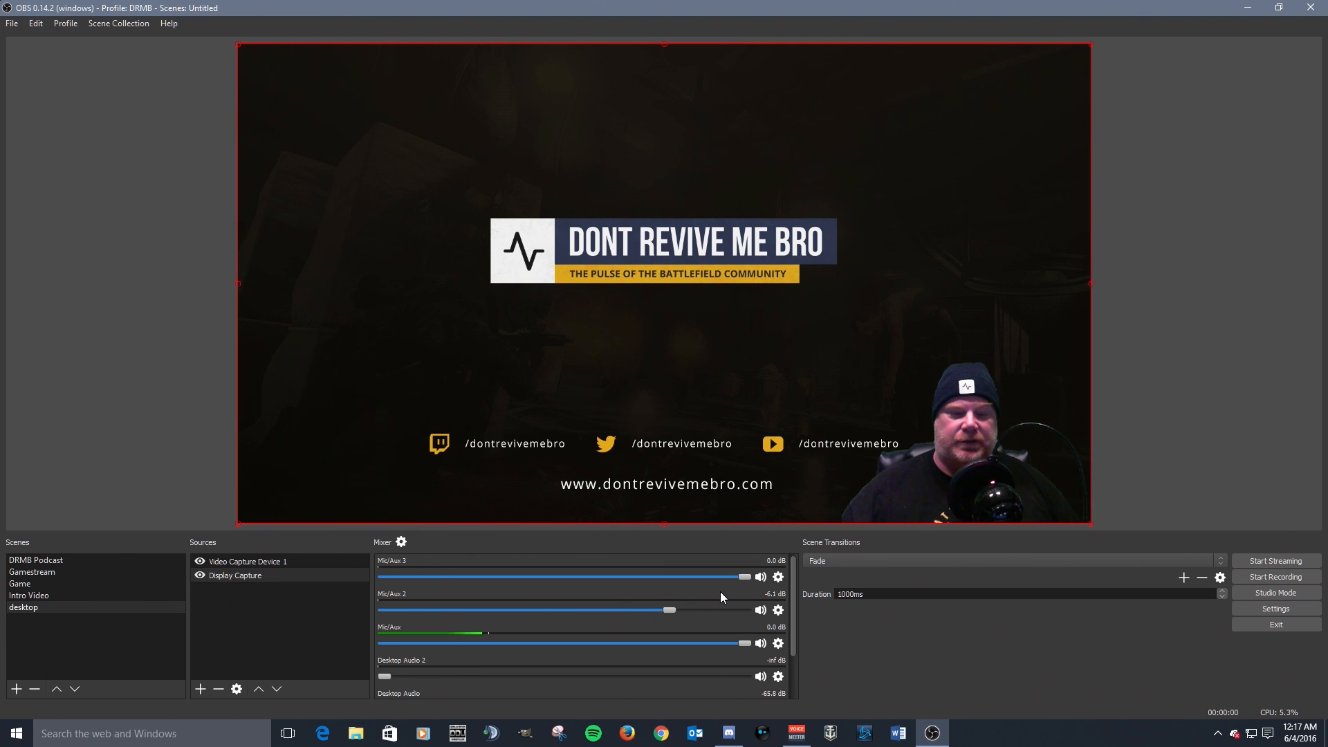
# Review the lower mixer channels and the available scene transitions, keeping Fade.
pyautogui.scroll(-2, 721, 592)
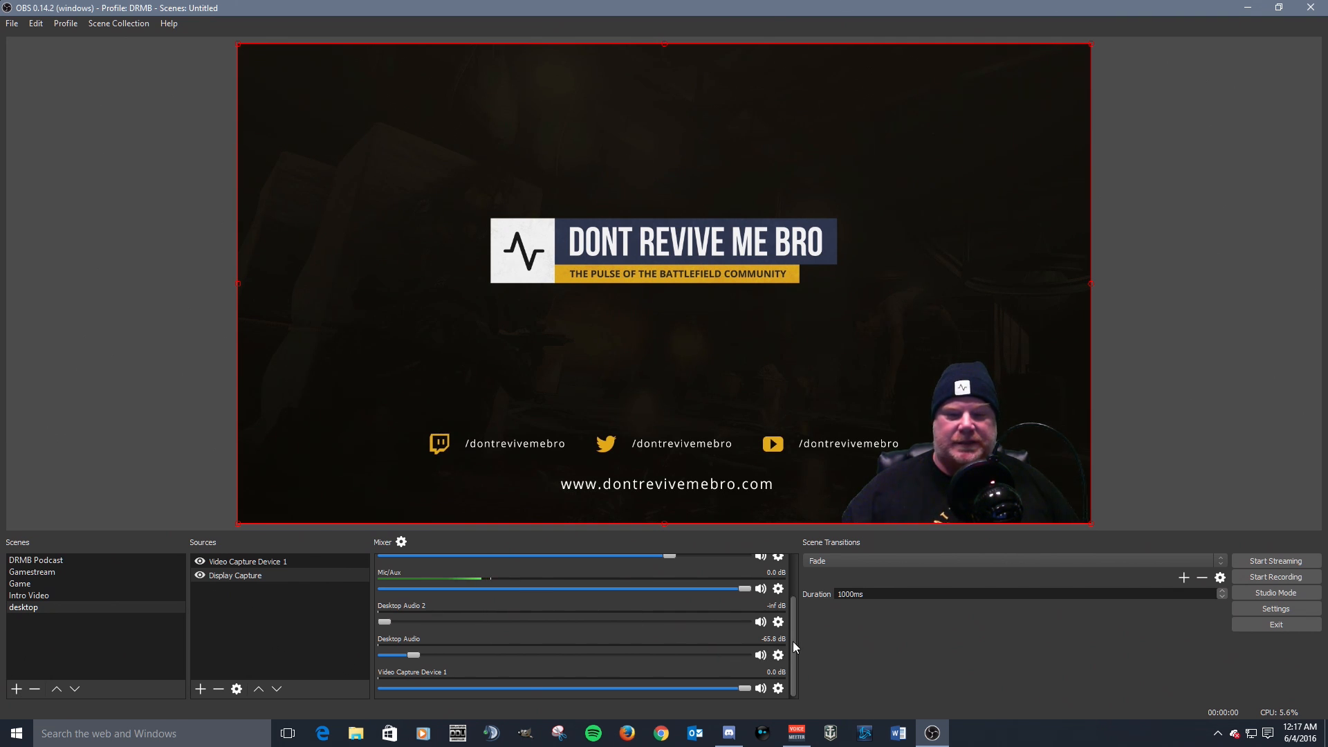
pyautogui.moveTo(793, 642); pyautogui.dragTo(792, 600)
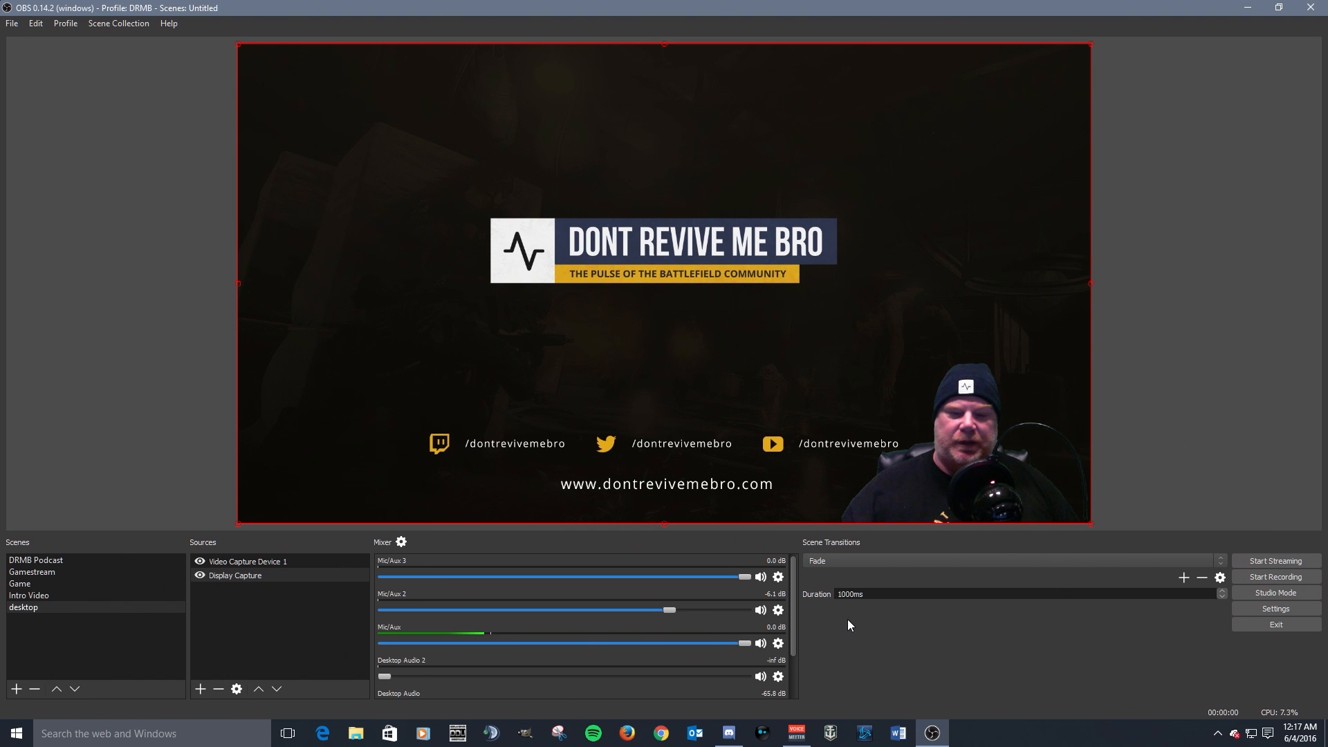
pyautogui.click(1221, 562)
pyautogui.click(1203, 563)
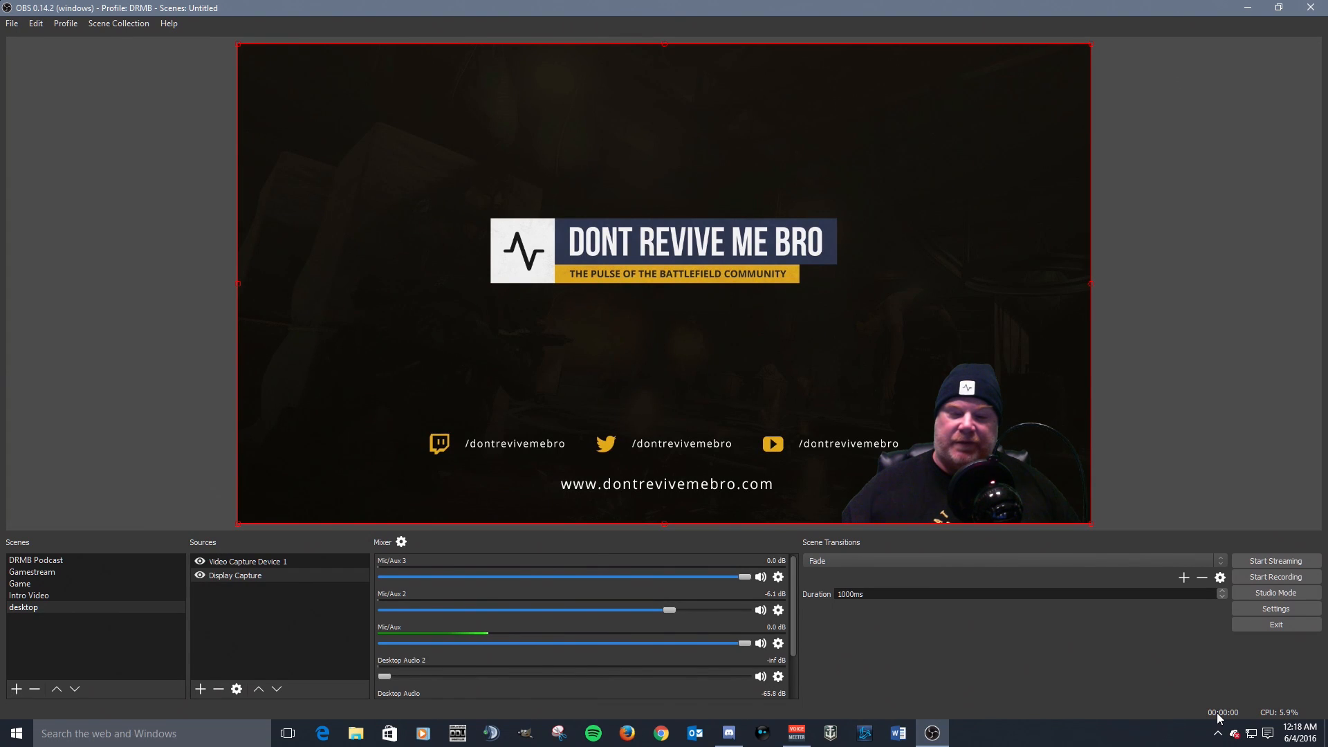
# Start streaming briefly and stop the stream.
pyautogui.click(1275, 564)
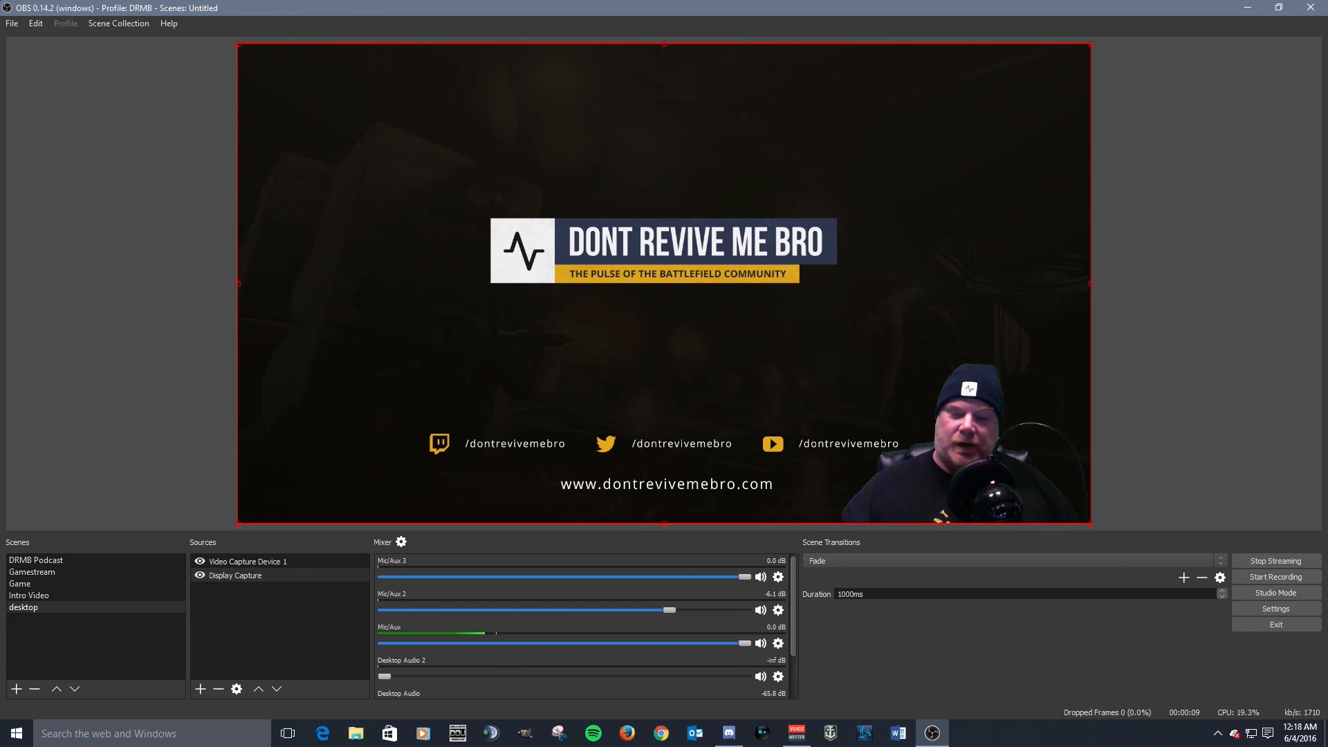
pyautogui.click(1276, 561)
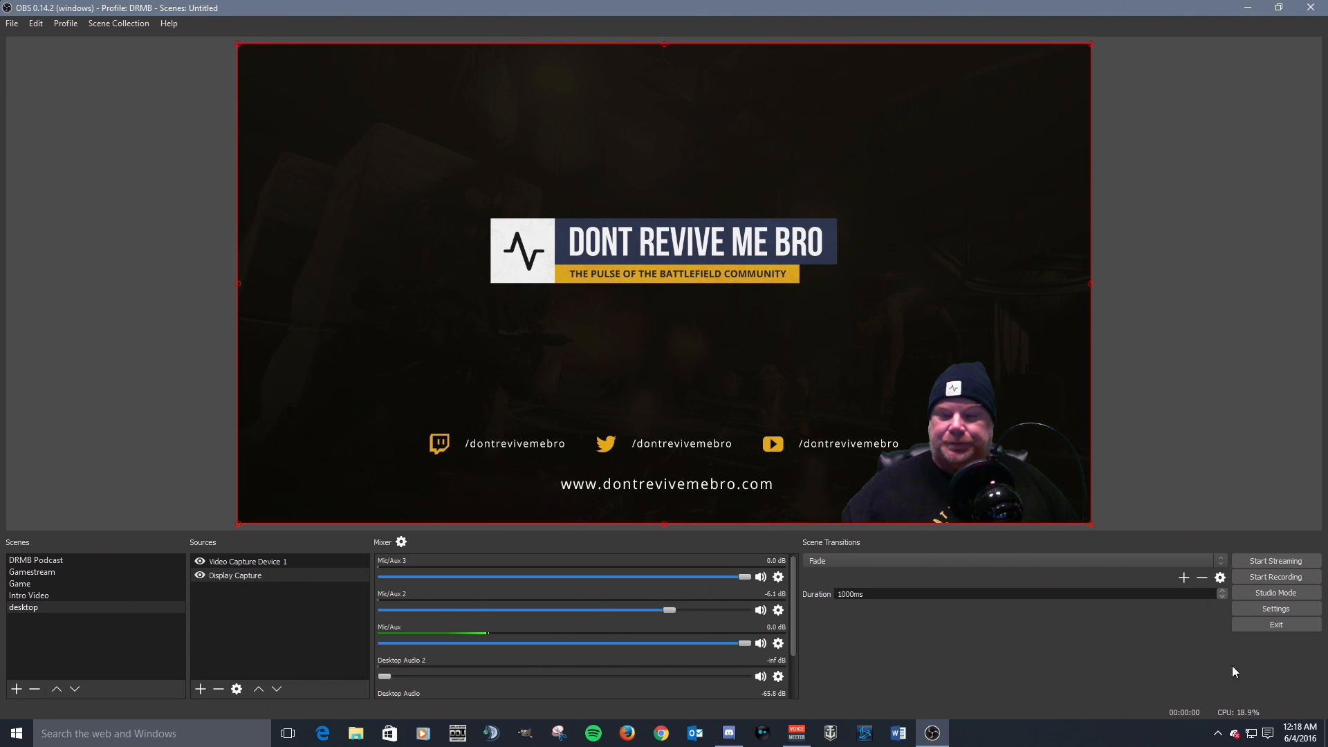
# Turn on Studio Mode and load the Gamestream, Game, Intro Video, desktop and DRMB Podcast scenes into the preview in turn.
pyautogui.click(1273, 597)
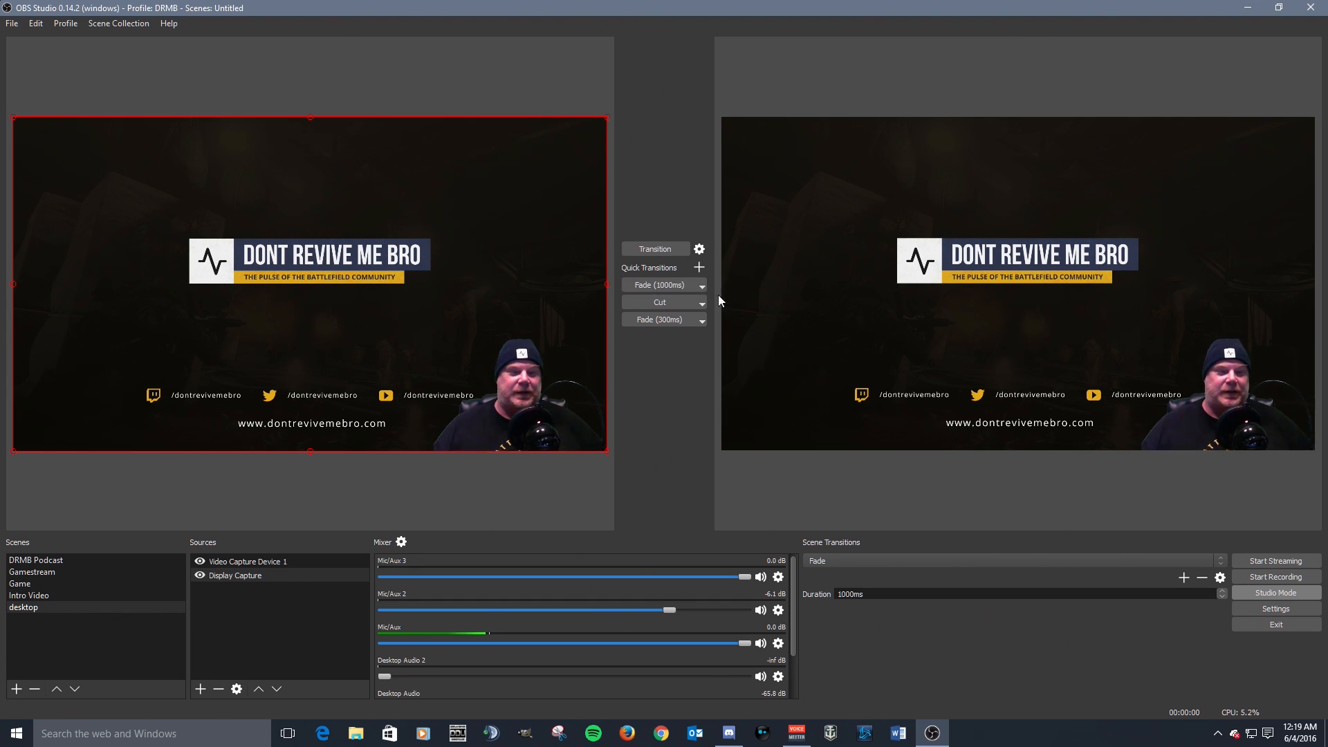
pyautogui.click(73, 571)
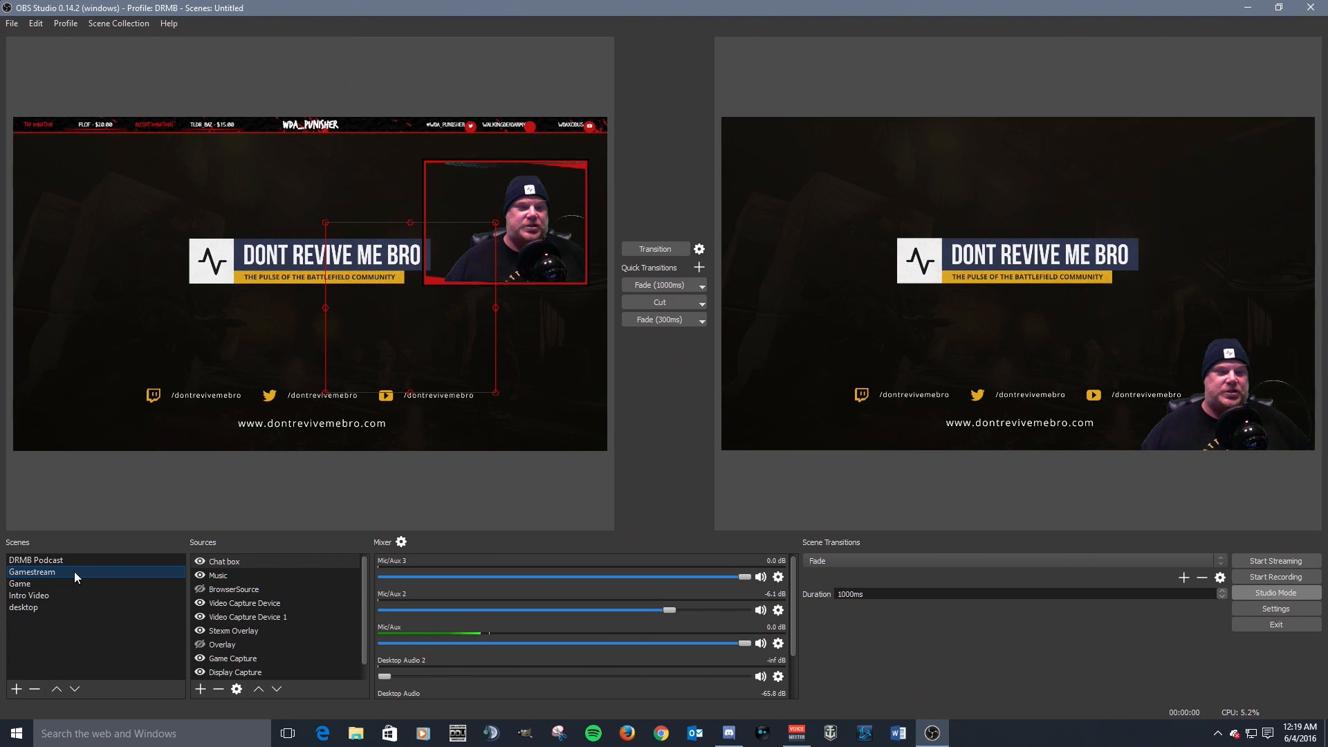
pyautogui.click(69, 584)
pyautogui.click(72, 595)
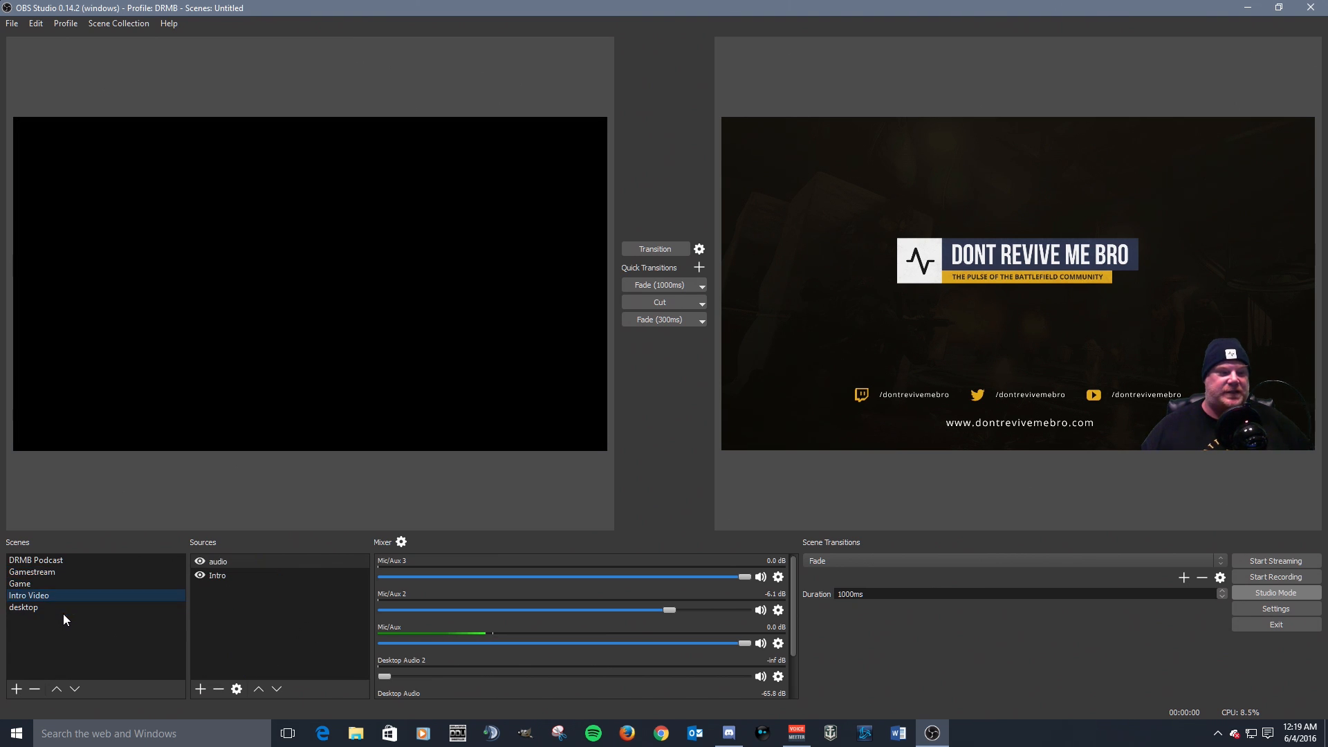
pyautogui.click(53, 608)
pyautogui.click(80, 560)
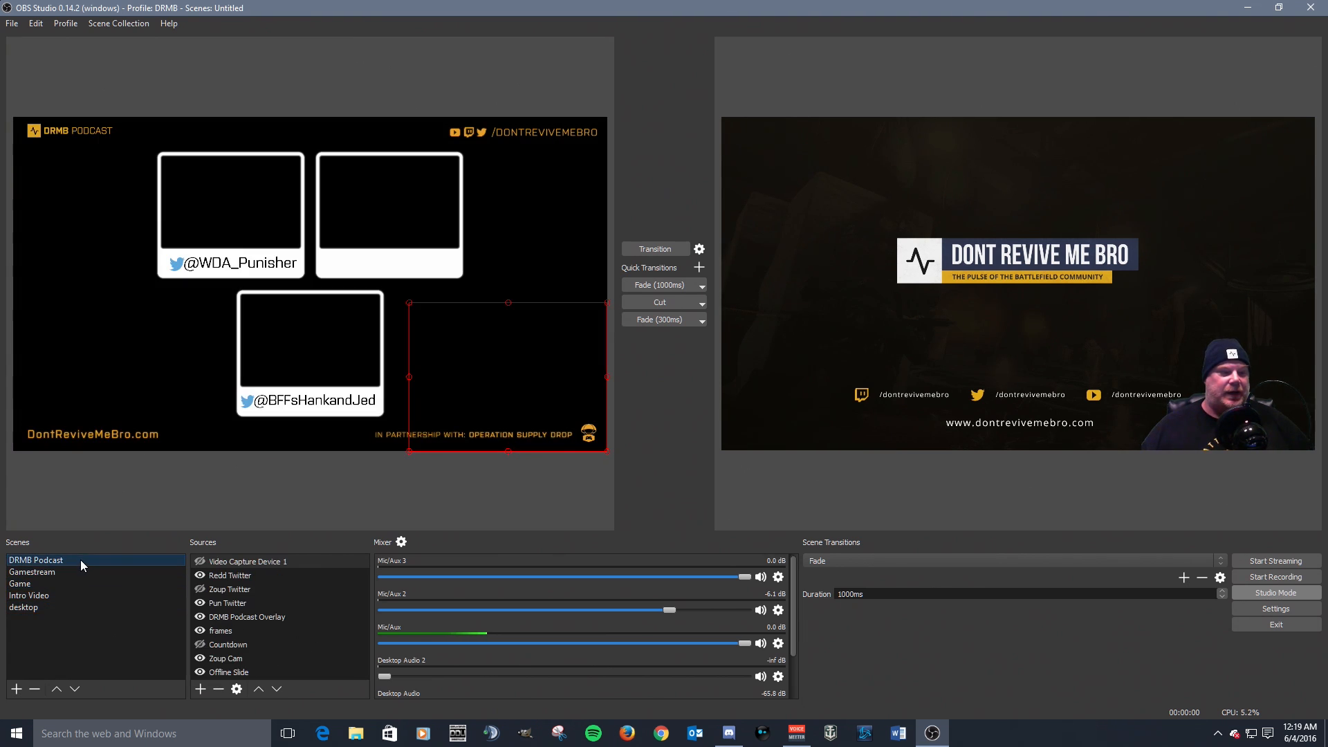
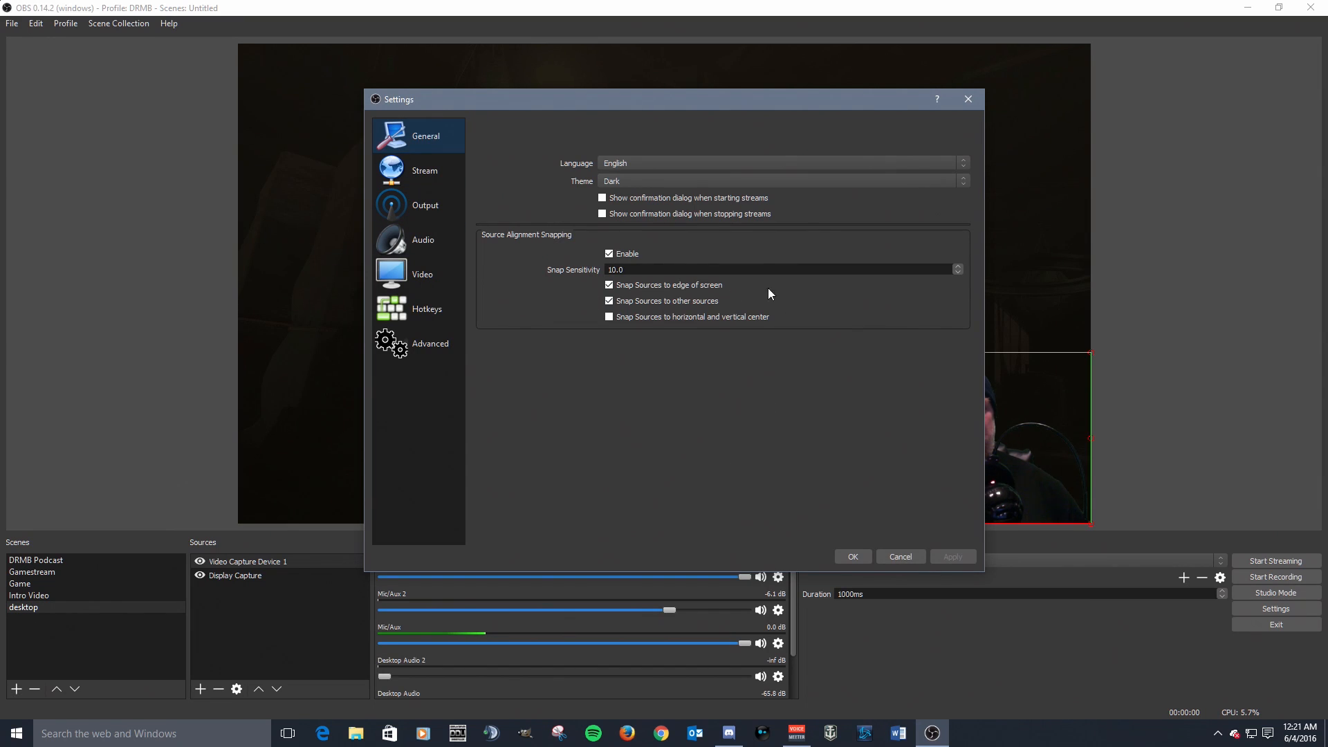
# Switch the interface theme to Default and return it to Dark.
pyautogui.click(966, 181)
pyautogui.click(857, 202)
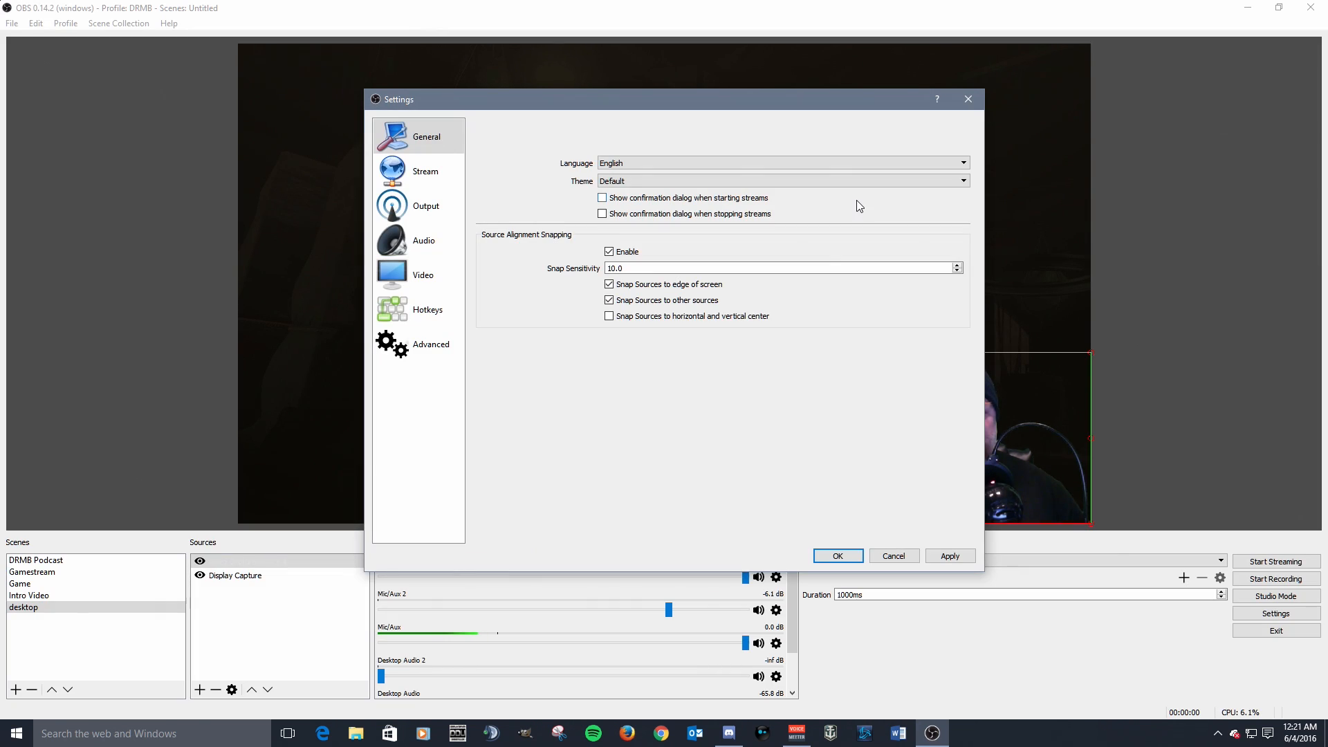
pyautogui.click(966, 182)
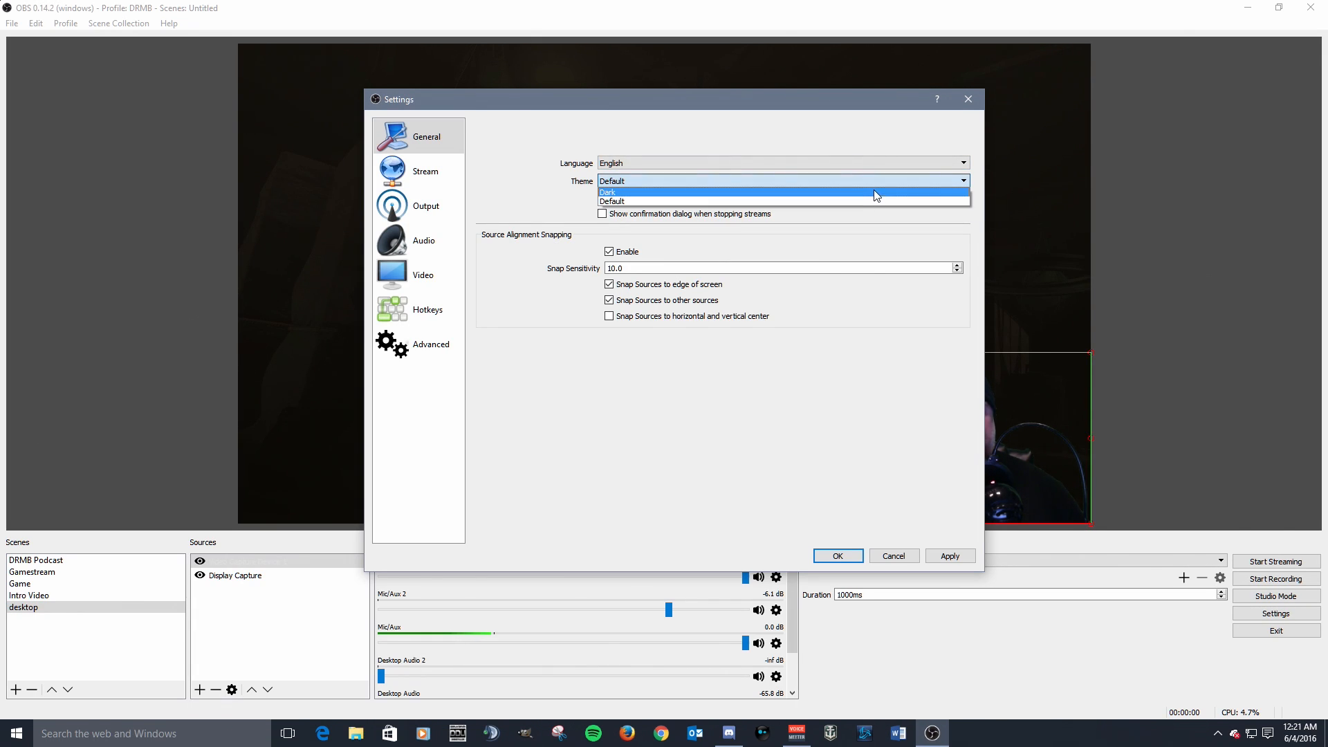
pyautogui.click(873, 196)
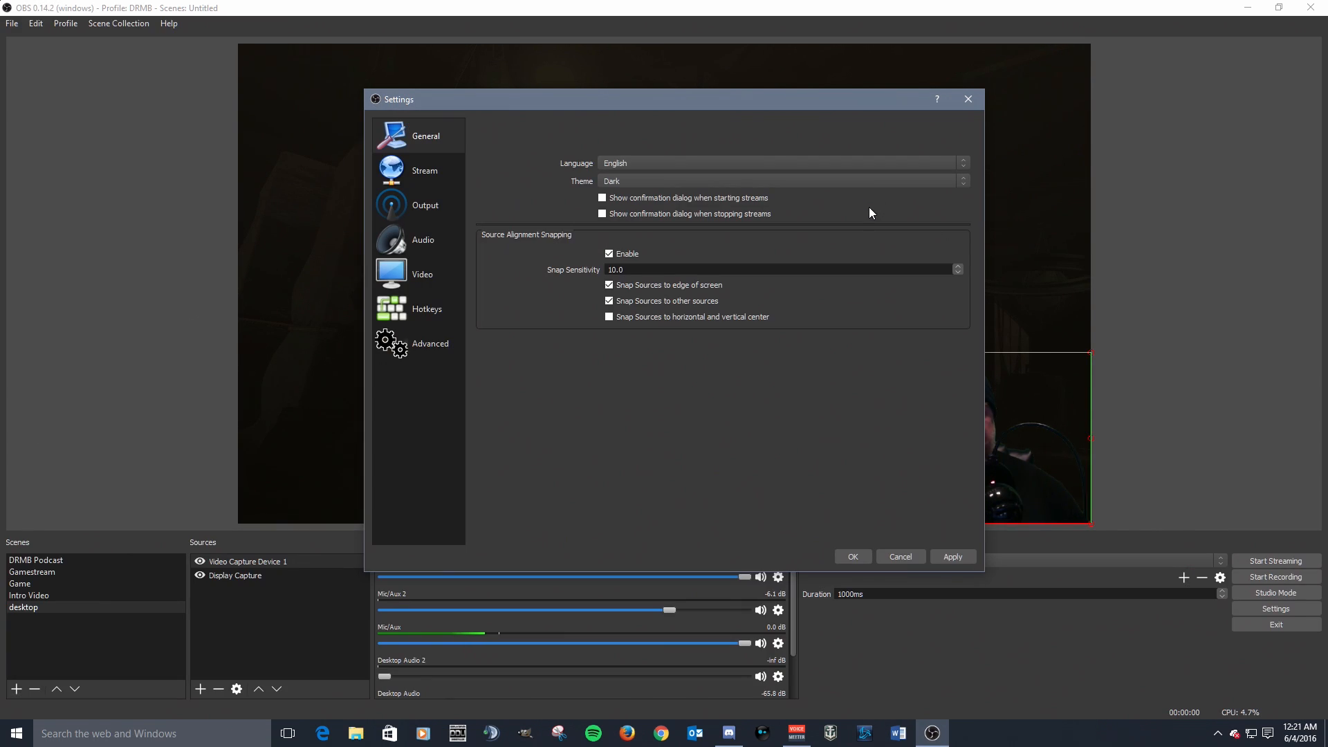
# Review the stream settings' available services and servers, keeping Twitch and US East: Ashburn, VA.
pyautogui.click(425, 182)
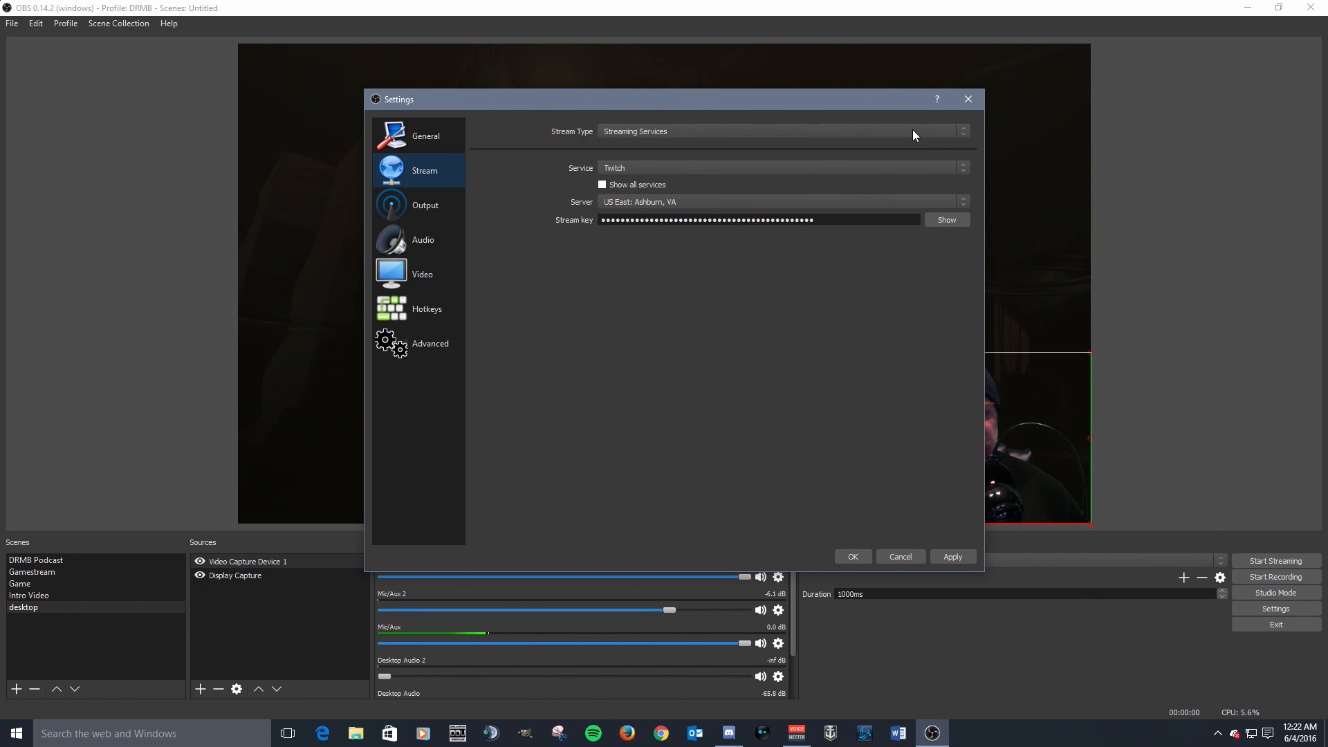
pyautogui.click(856, 166)
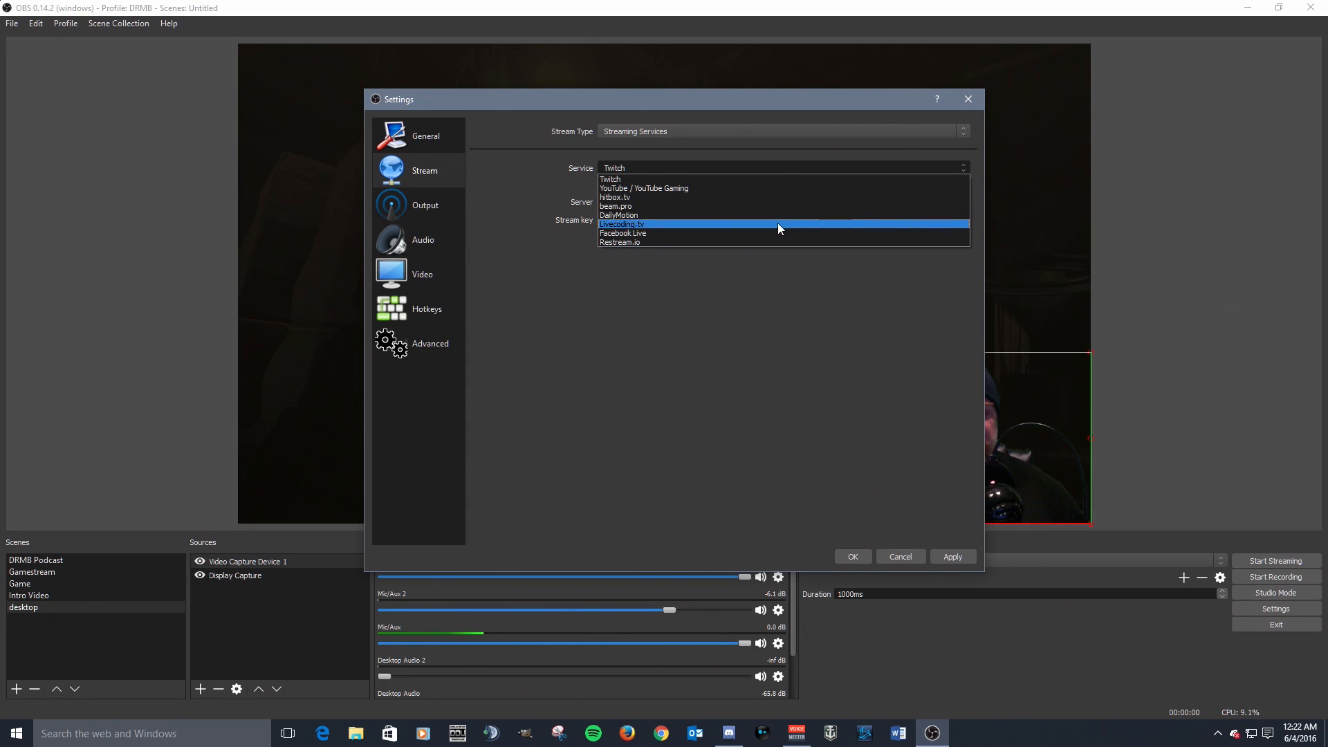
pyautogui.click(798, 182)
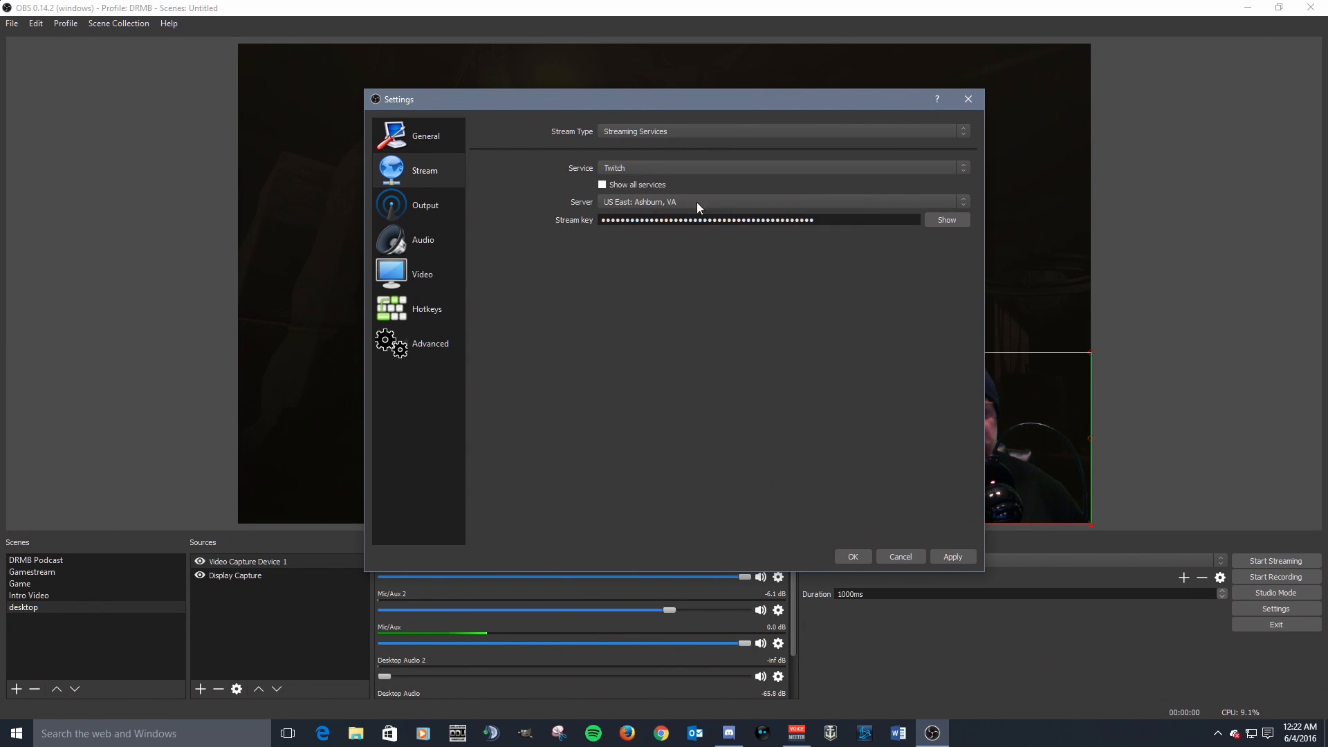
pyautogui.click(654, 204)
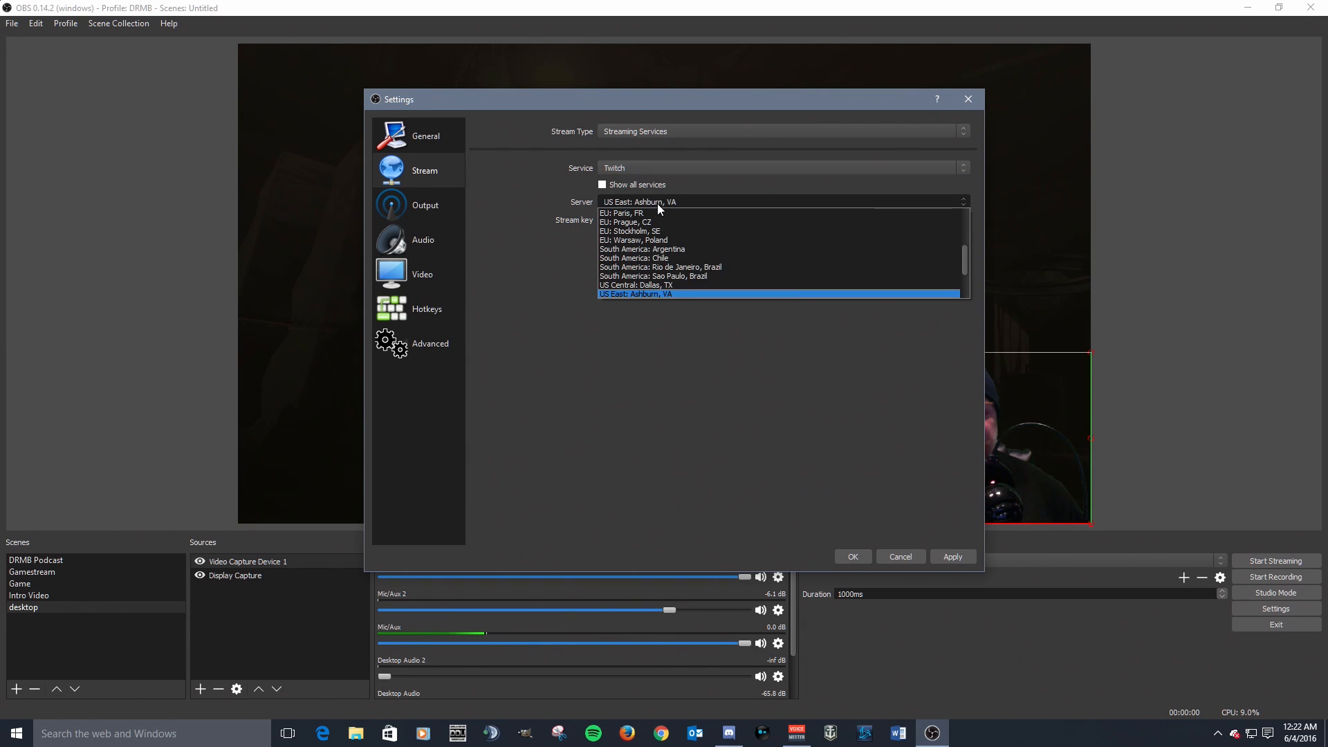
pyautogui.click(711, 201)
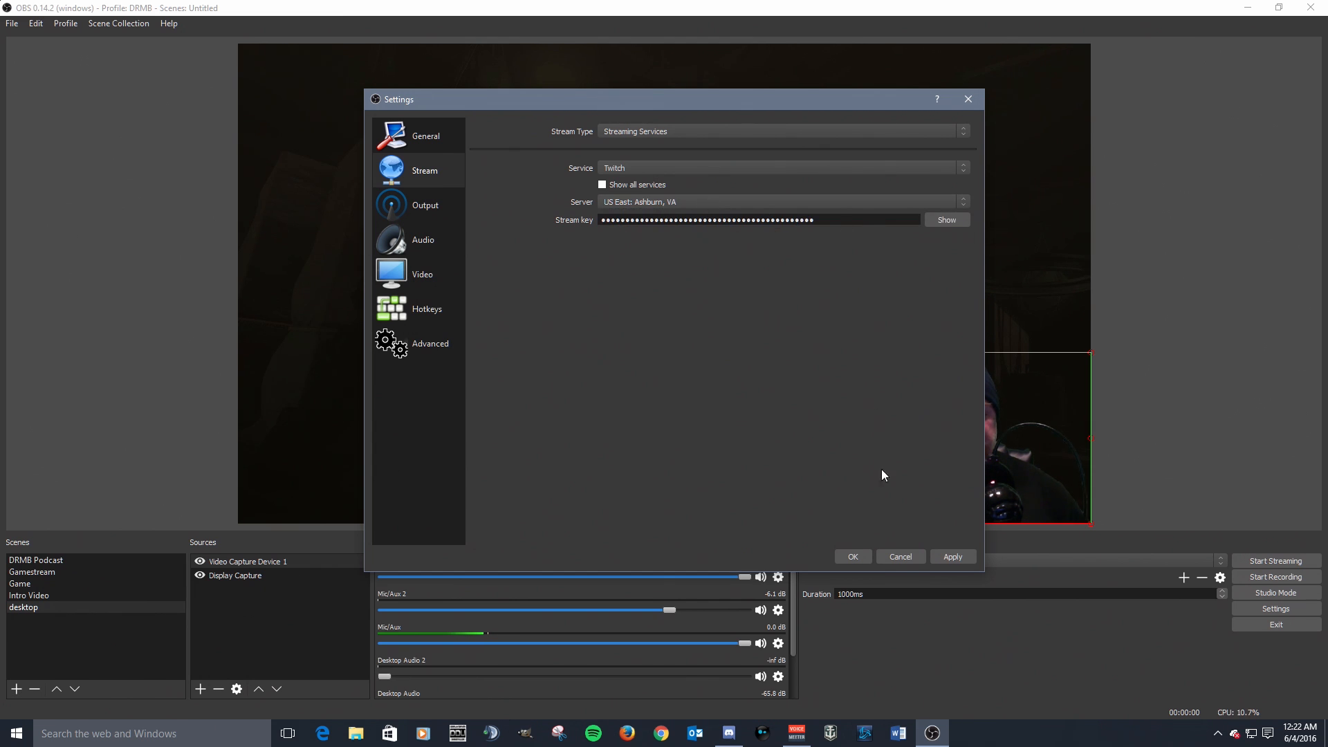
# Open the output settings and compare the Simple output mode with Advanced, returning to Advanced.
pyautogui.click(418, 209)
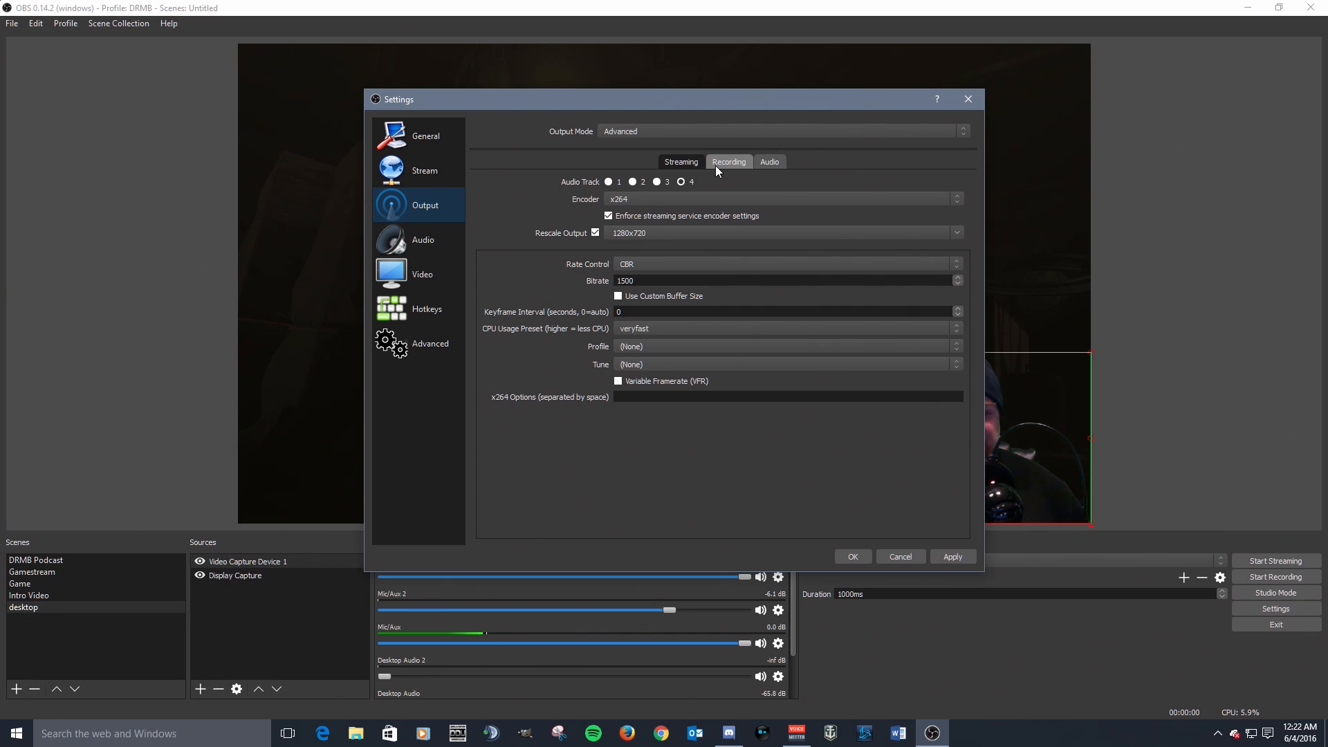
pyautogui.click(968, 135)
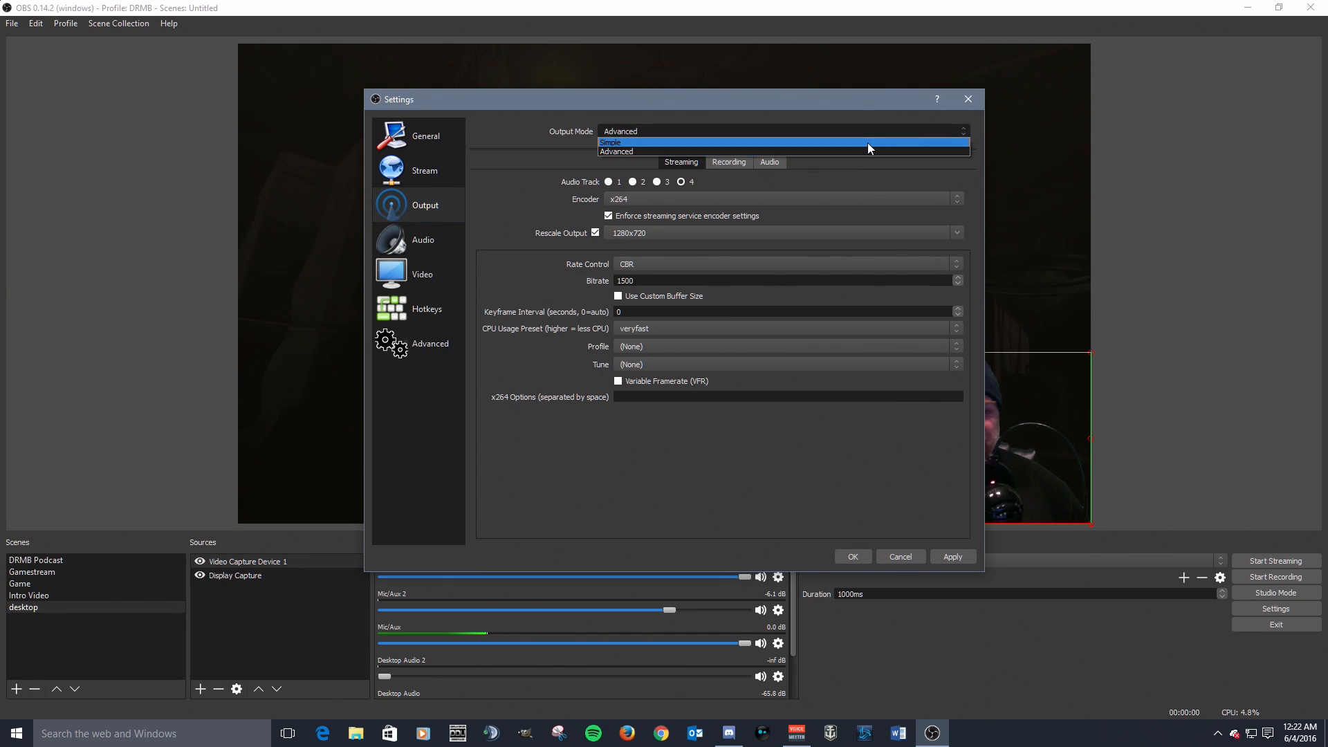
pyautogui.click(868, 142)
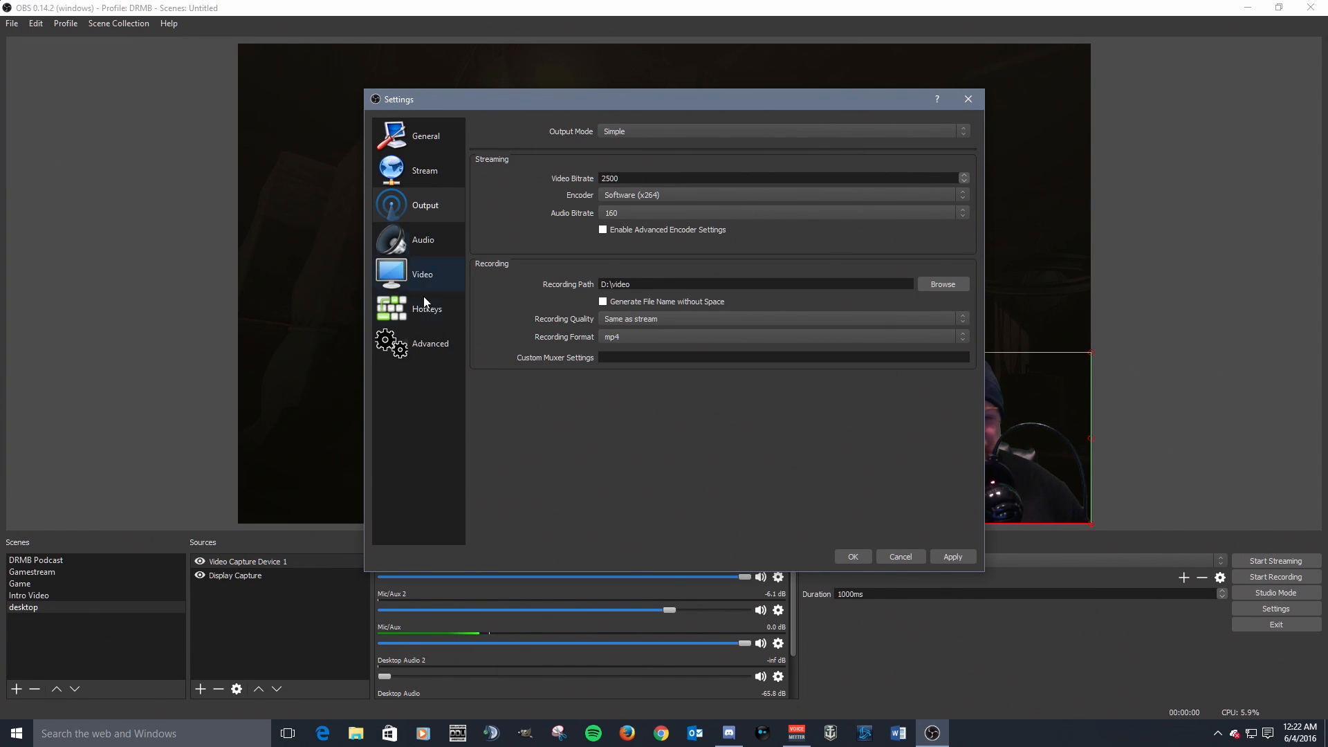
pyautogui.click(966, 129)
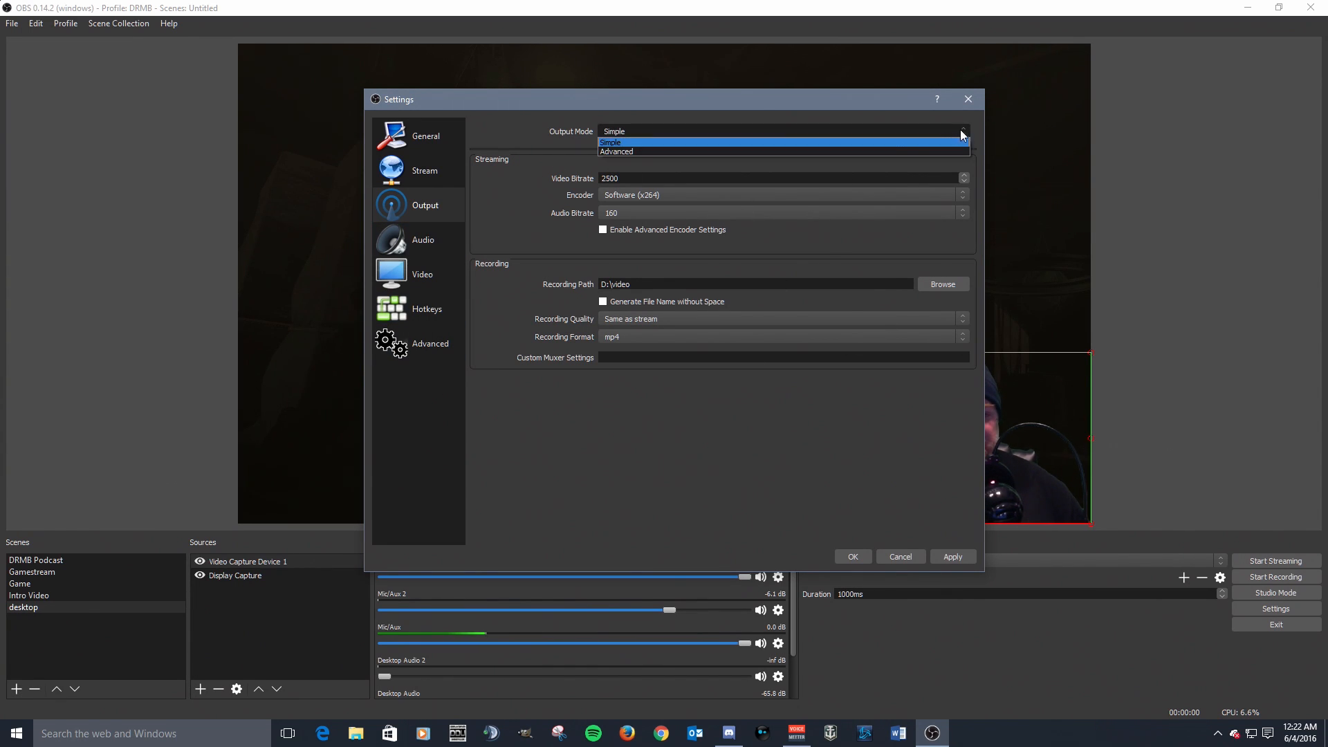
pyautogui.click(870, 151)
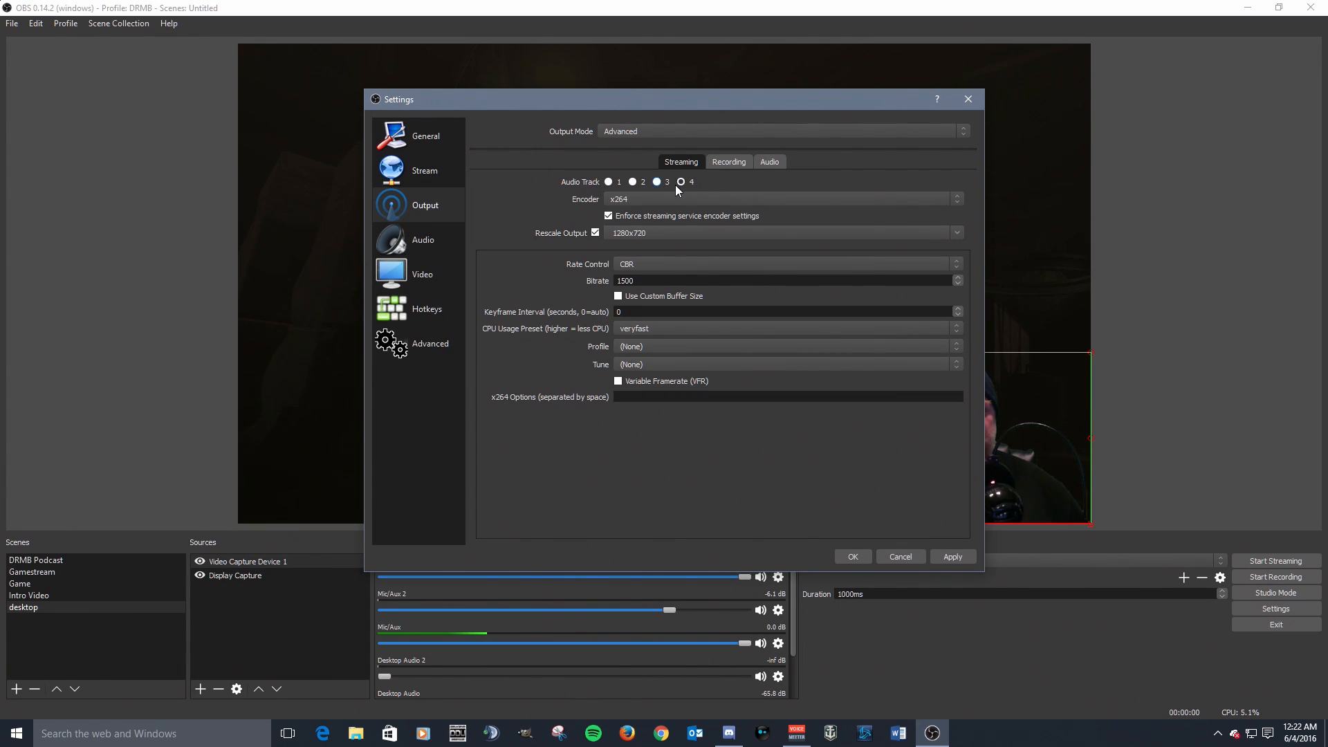
# Switch the streaming encoder to NVENC H.264 to compare its options, and return it to x264.
pyautogui.click(609, 183)
pyautogui.click(959, 199)
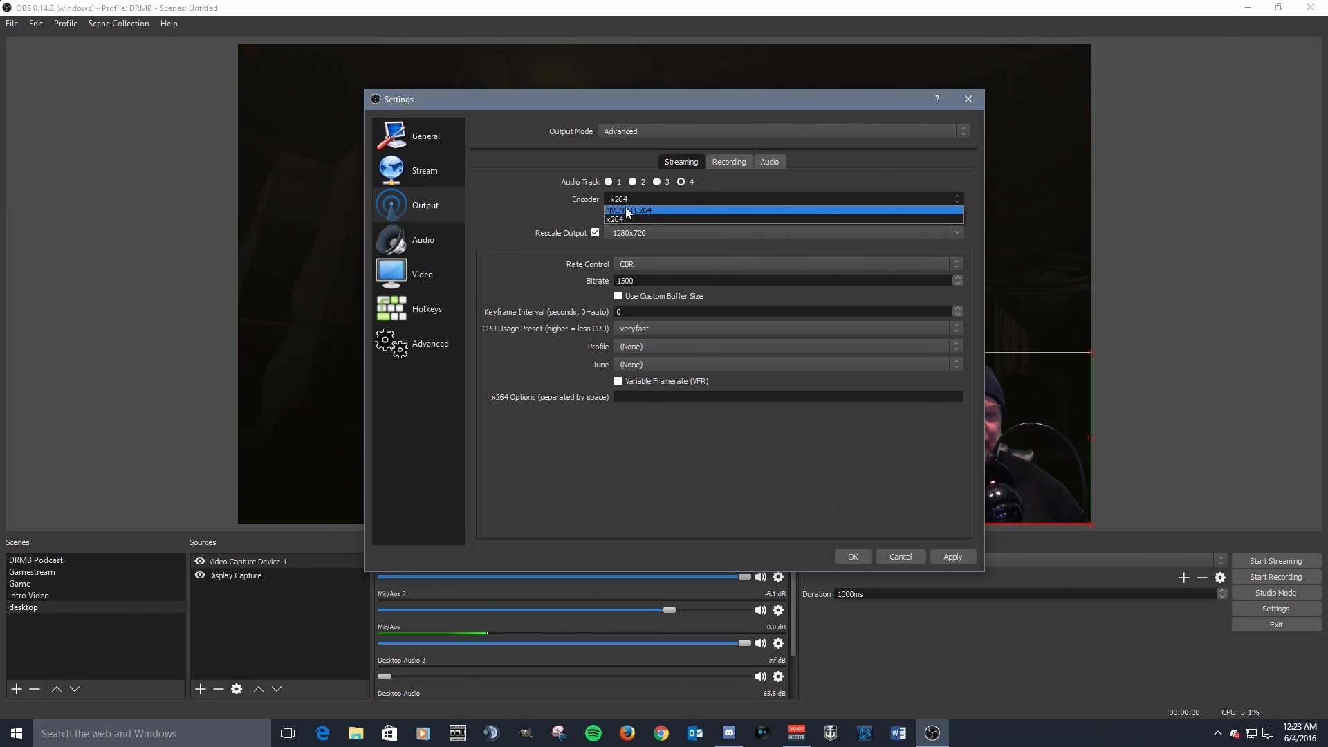
pyautogui.click(667, 210)
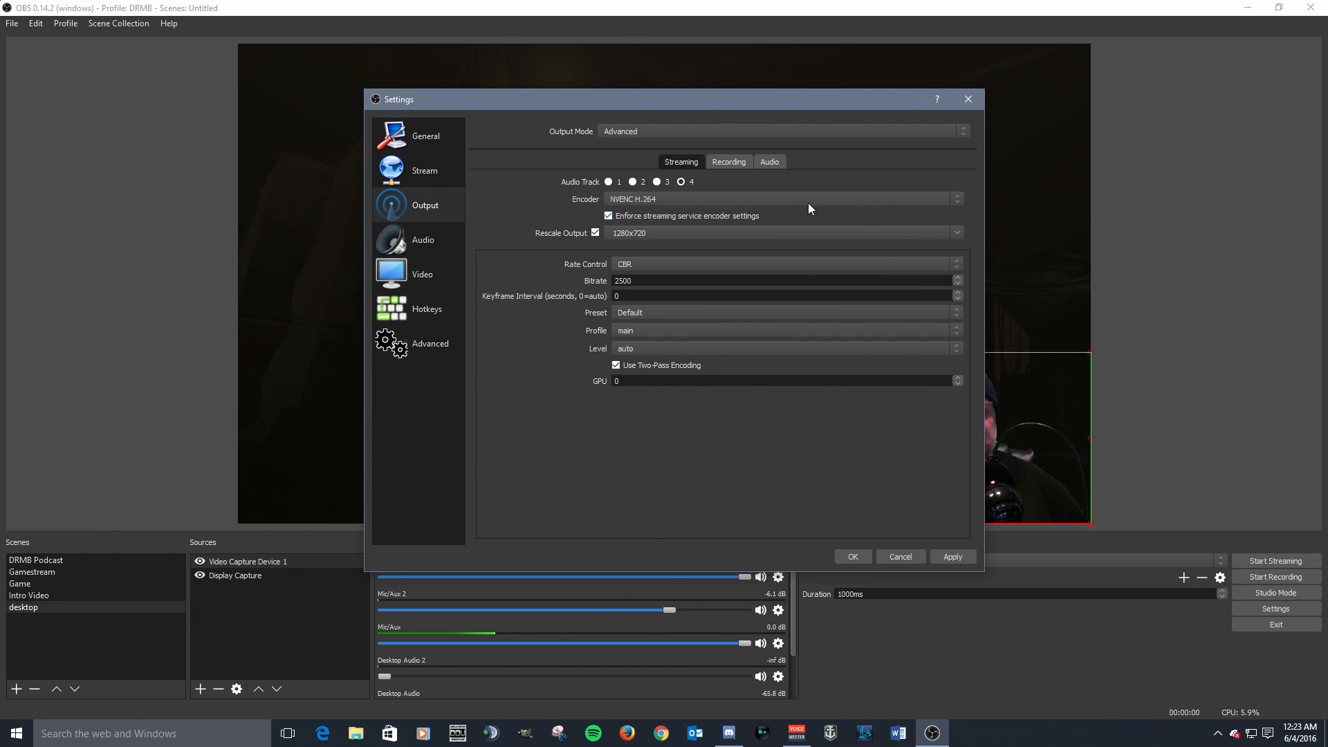
pyautogui.click(952, 197)
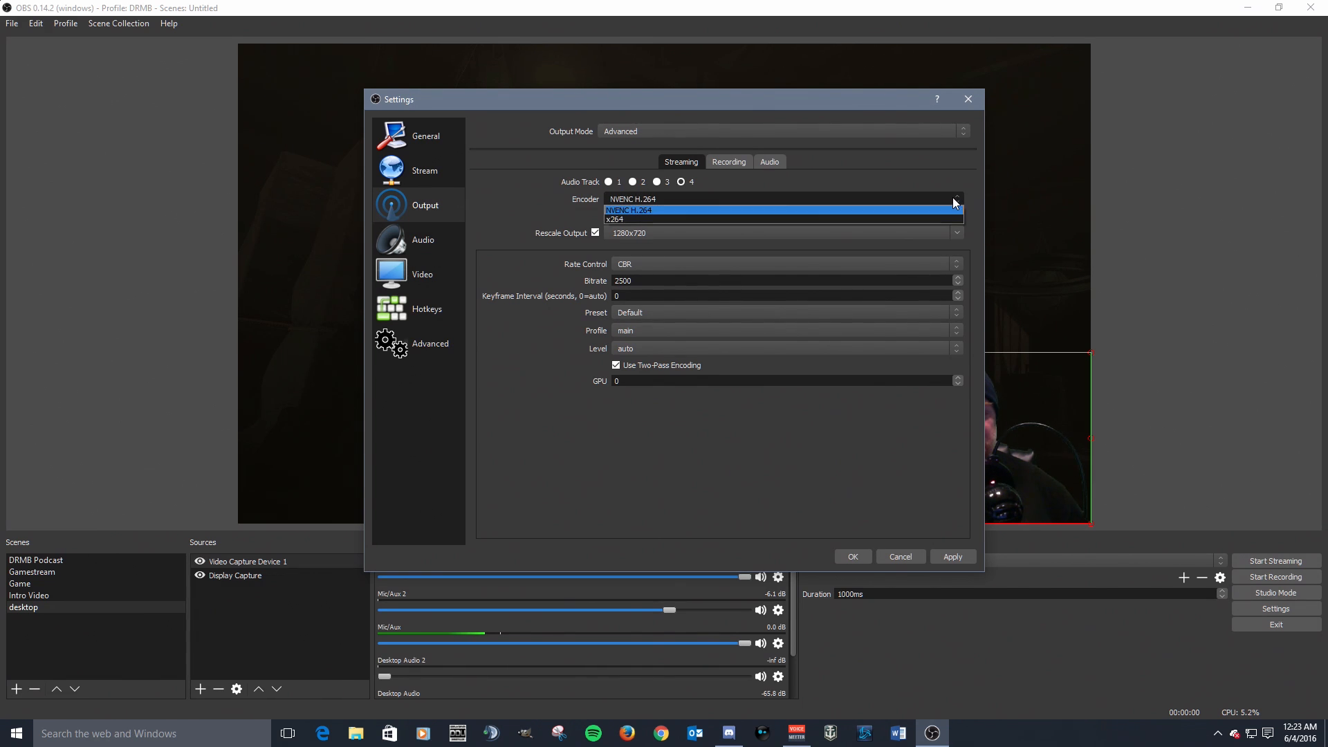
pyautogui.click(795, 219)
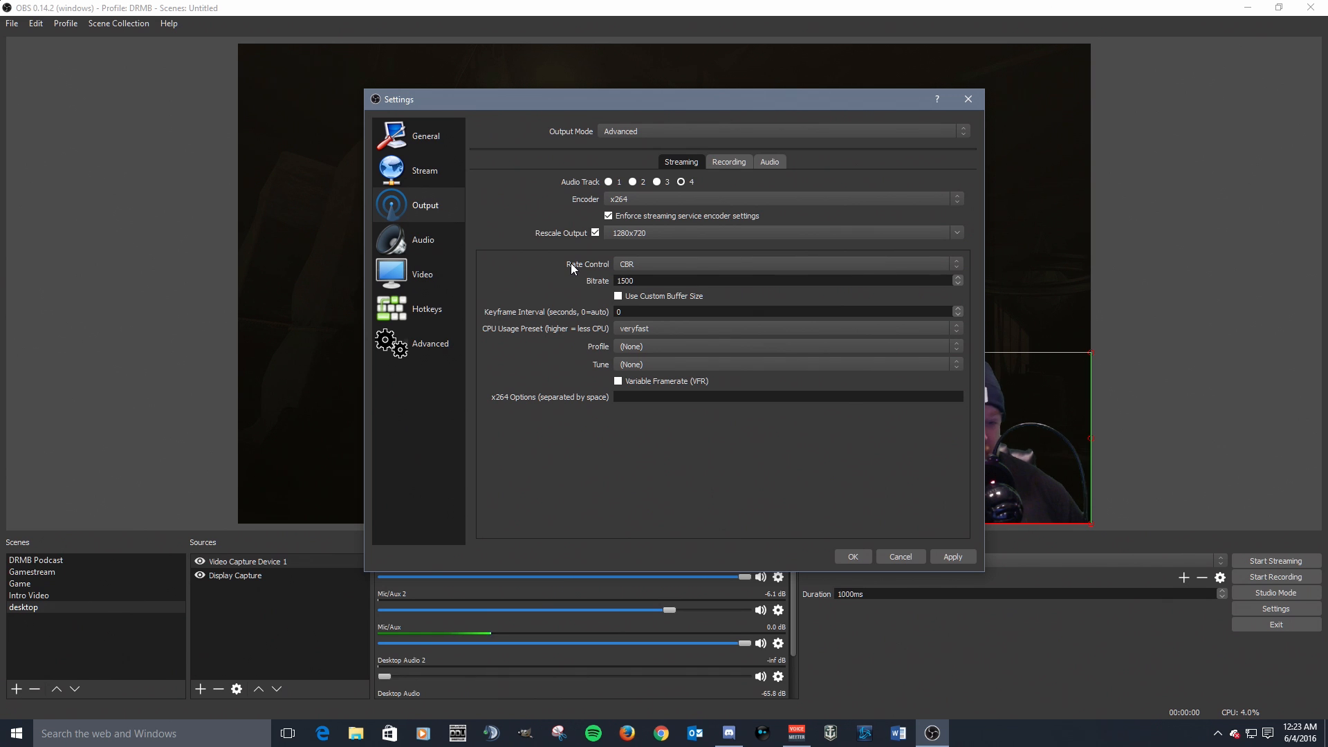
# Examine the list of available streaming encoders, keeping x264.
pyautogui.click(952, 198)
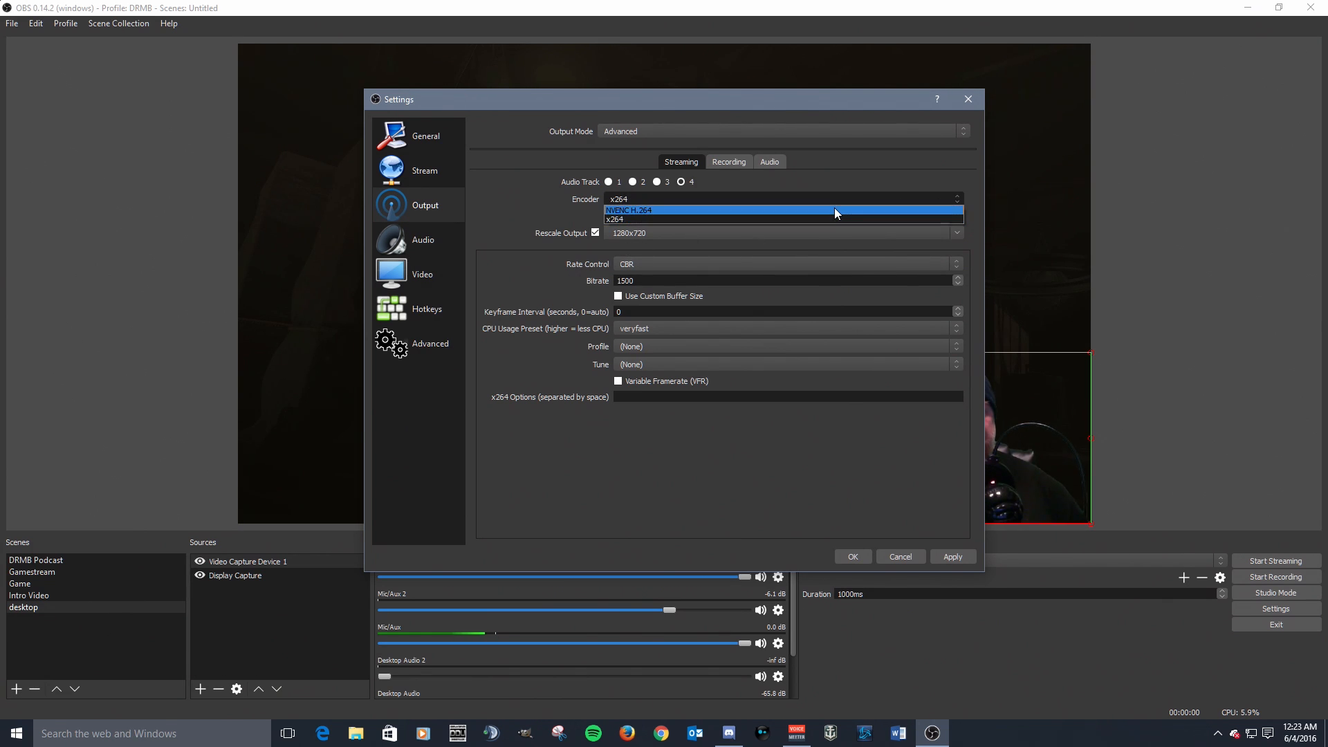
pyautogui.click(953, 202)
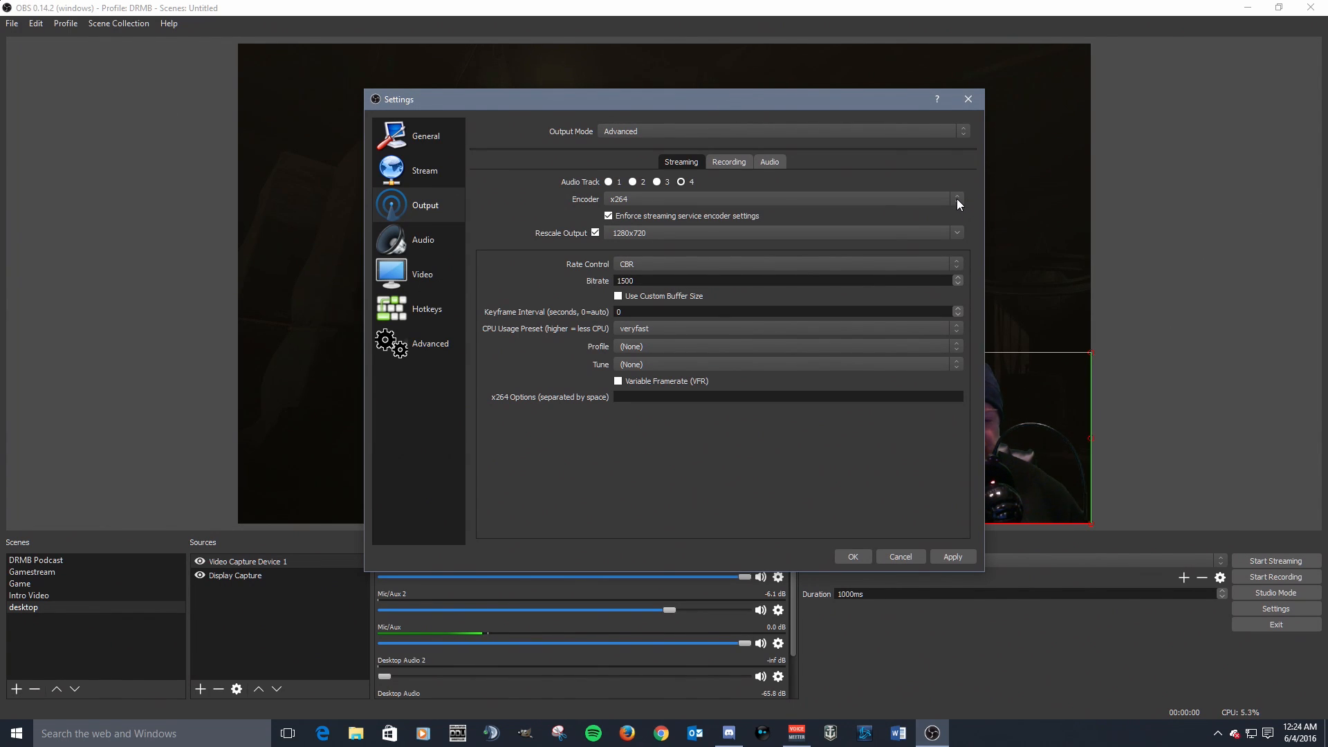
pyautogui.click(958, 202)
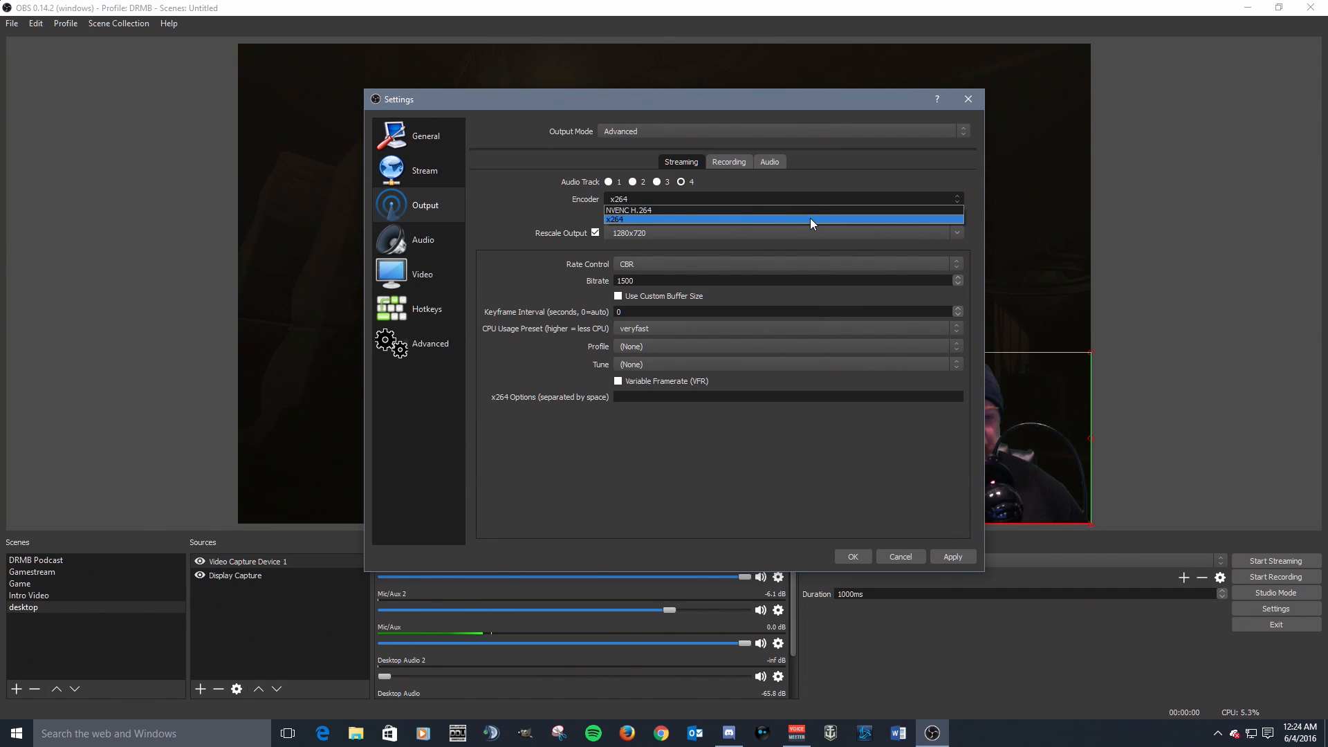
pyautogui.click(811, 219)
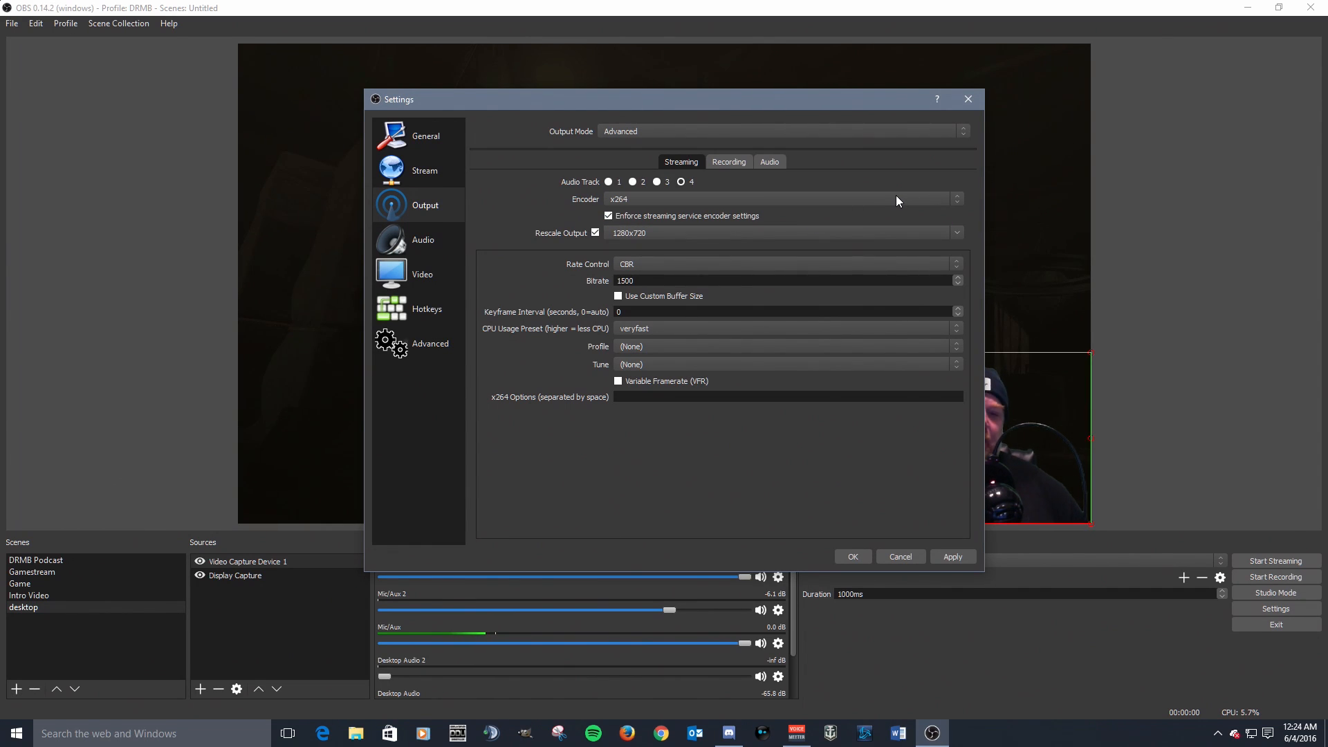
pyautogui.click(957, 200)
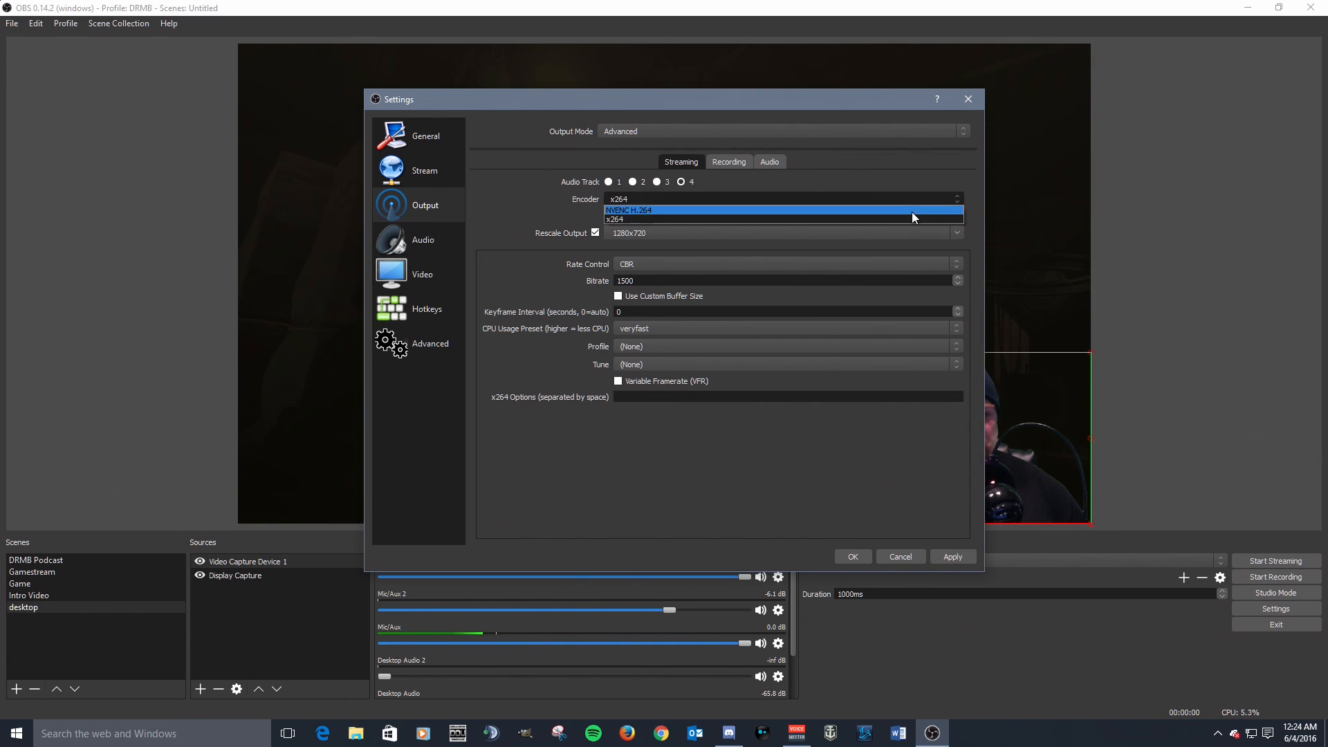
pyautogui.click(957, 200)
pyautogui.click(956, 201)
pyautogui.click(960, 200)
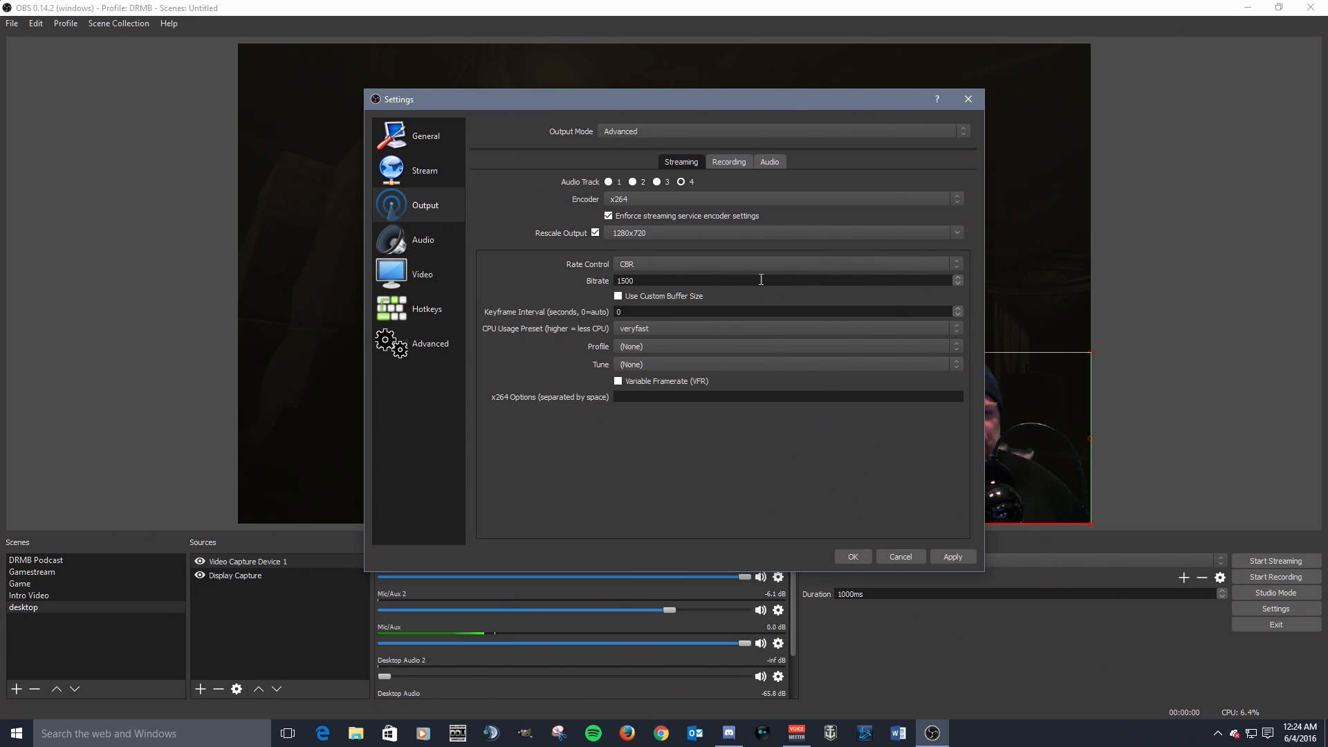
# Review the streaming rate control modes, keeping CBR, and select the bitrate value.
pyautogui.click(958, 267)
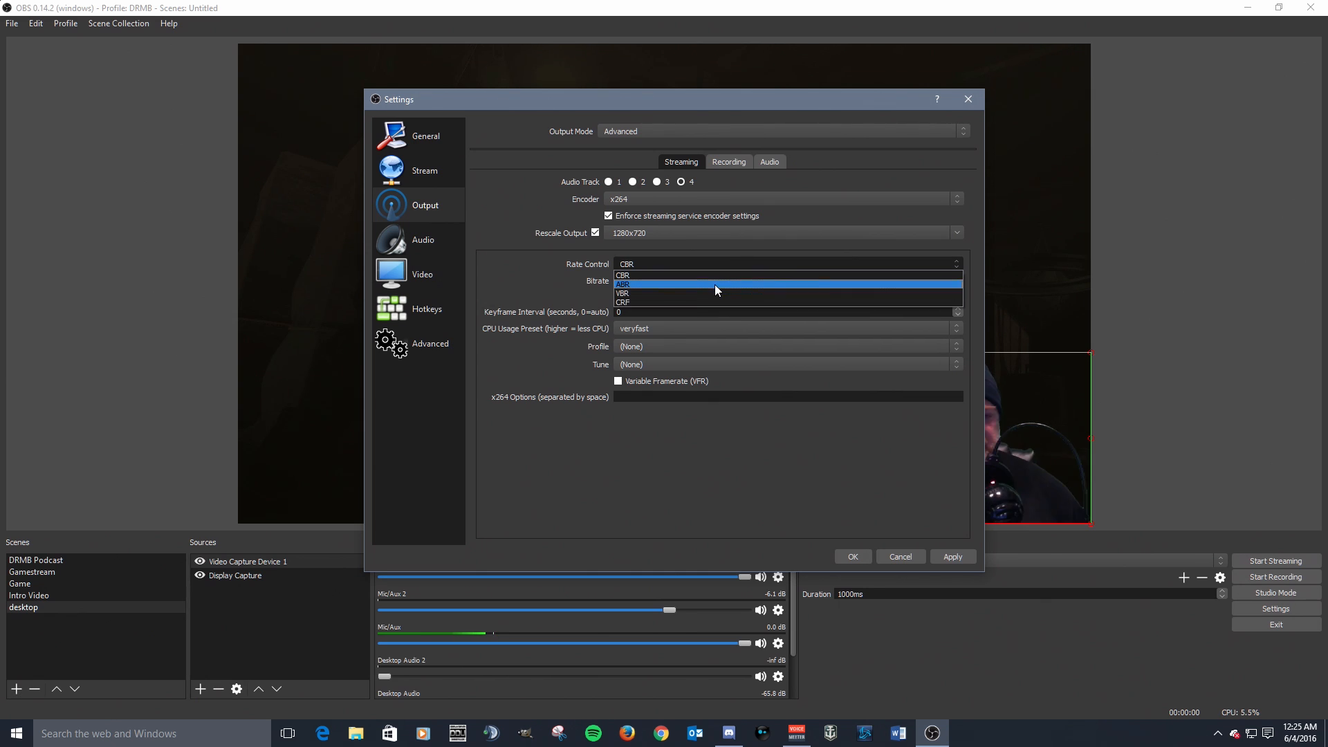
pyautogui.click(731, 276)
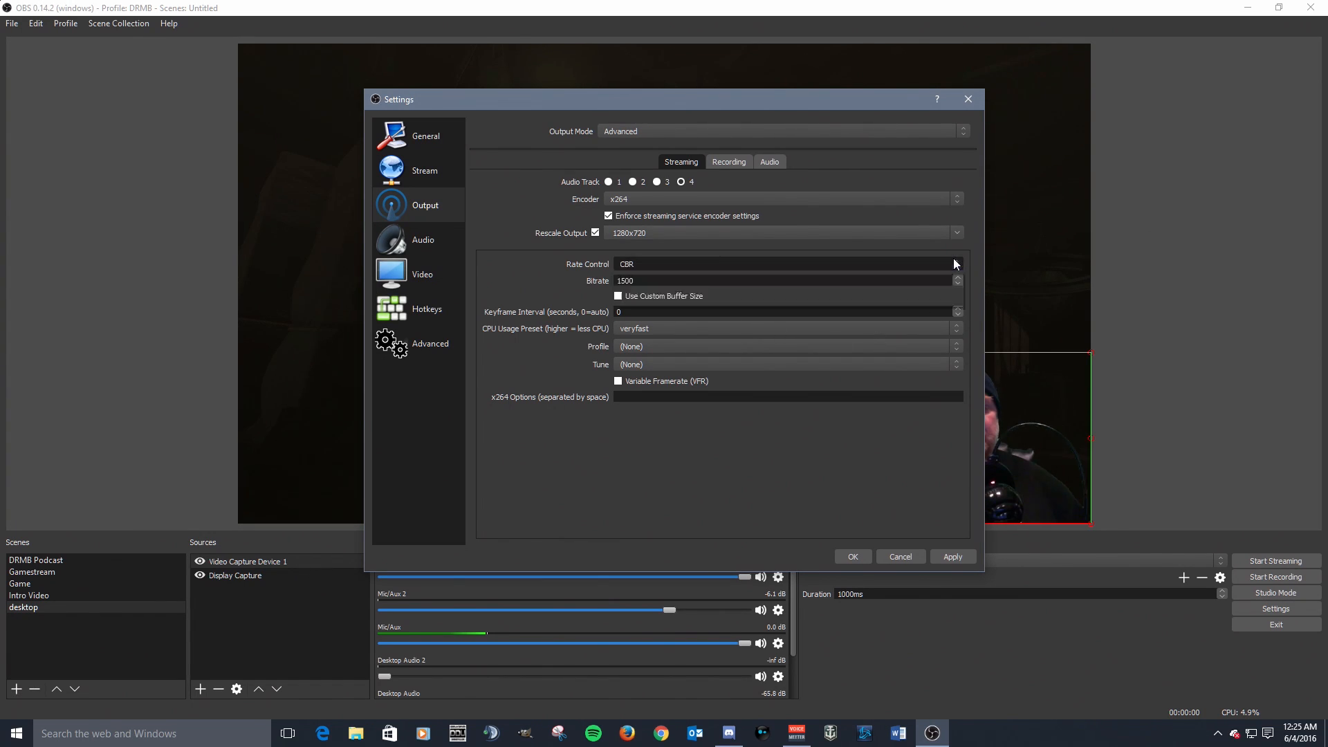
pyautogui.moveTo(655, 283); pyautogui.dragTo(592, 286)
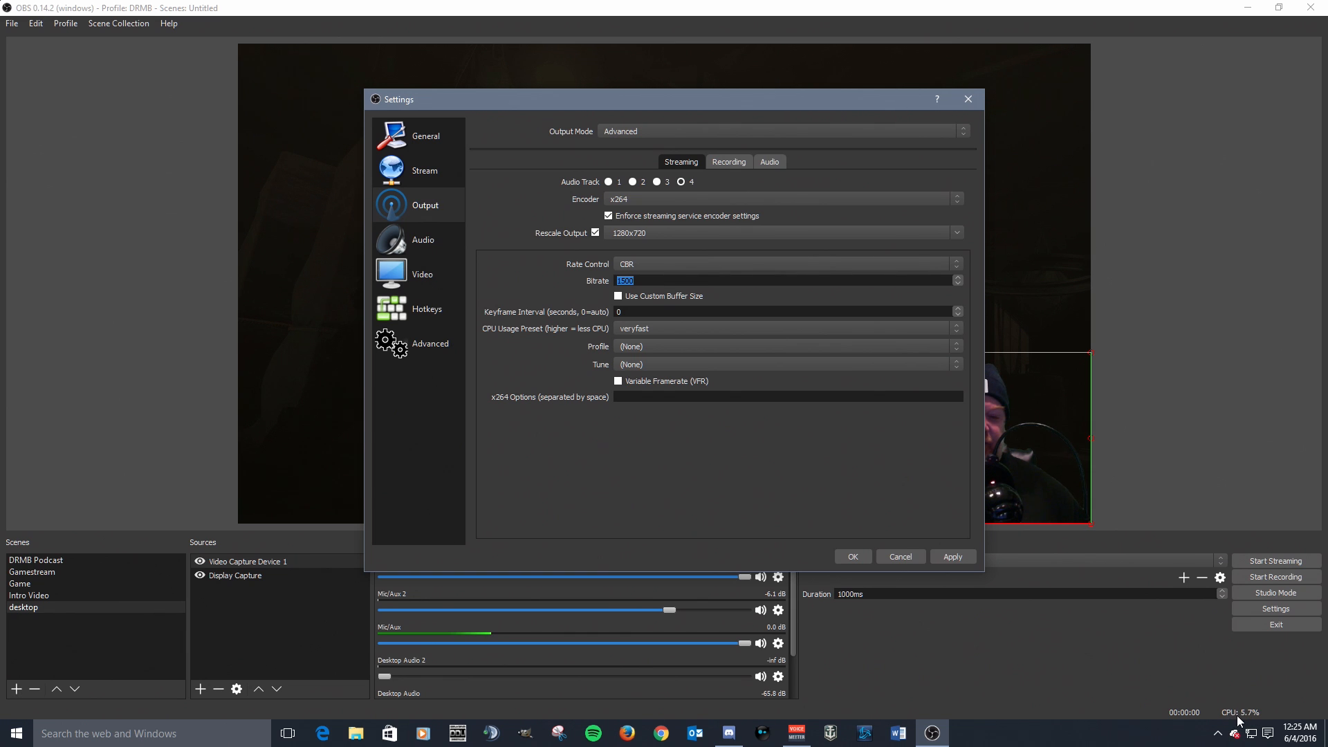
# Set the streaming rate control to ABR and look through the other modes.
pyautogui.click(951, 264)
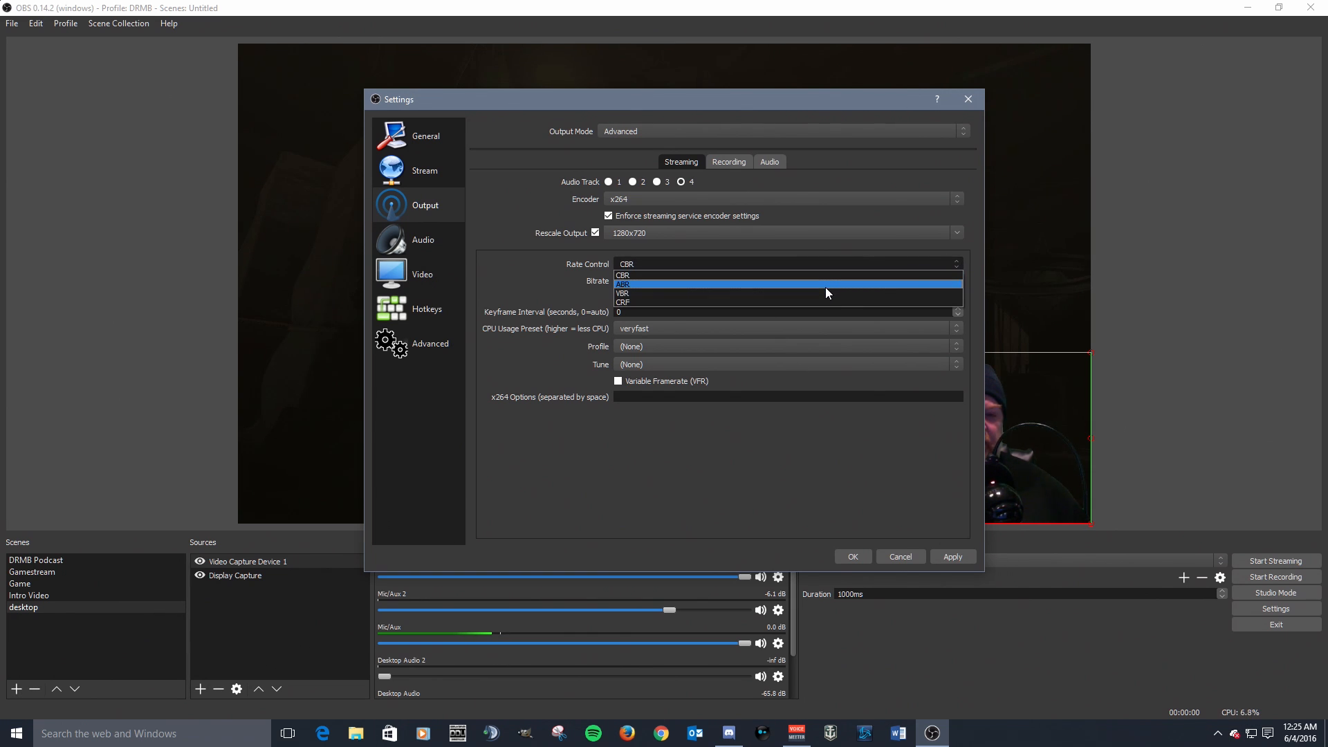
pyautogui.click(826, 287)
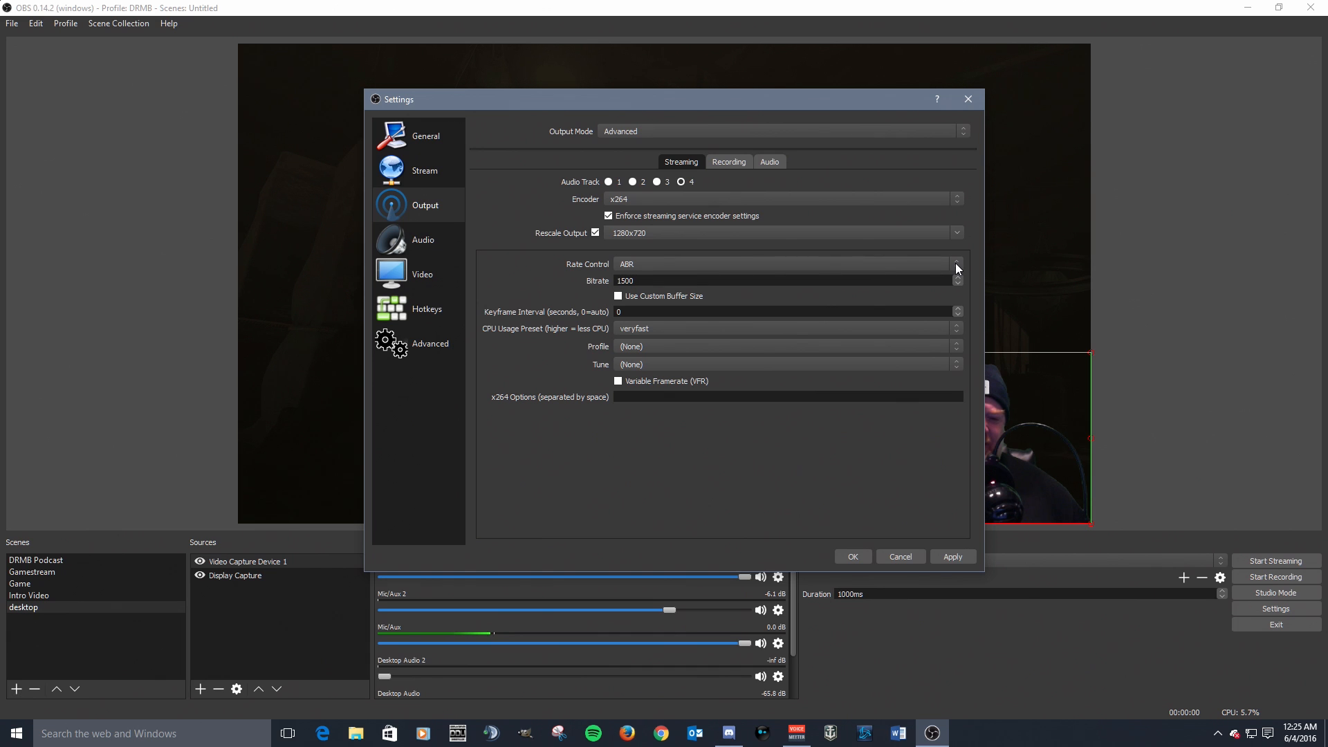
pyautogui.click(957, 263)
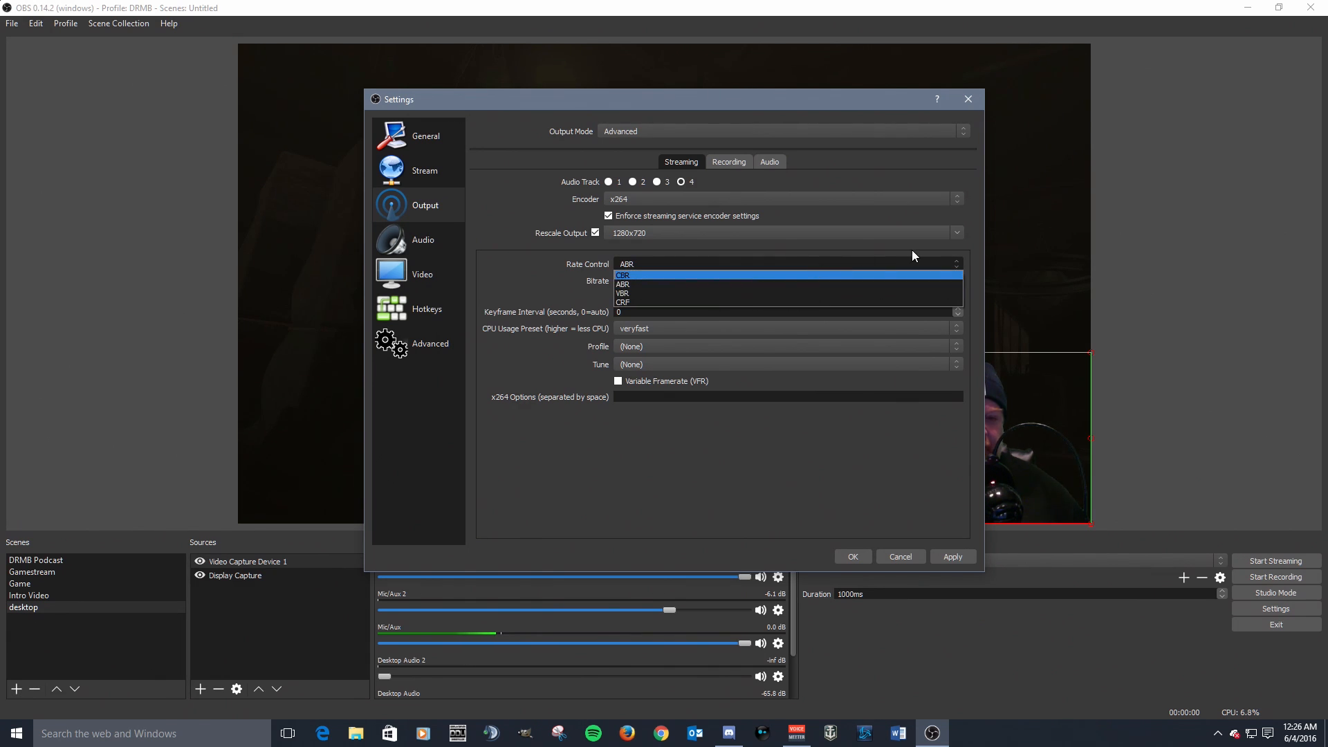
pyautogui.click(955, 257)
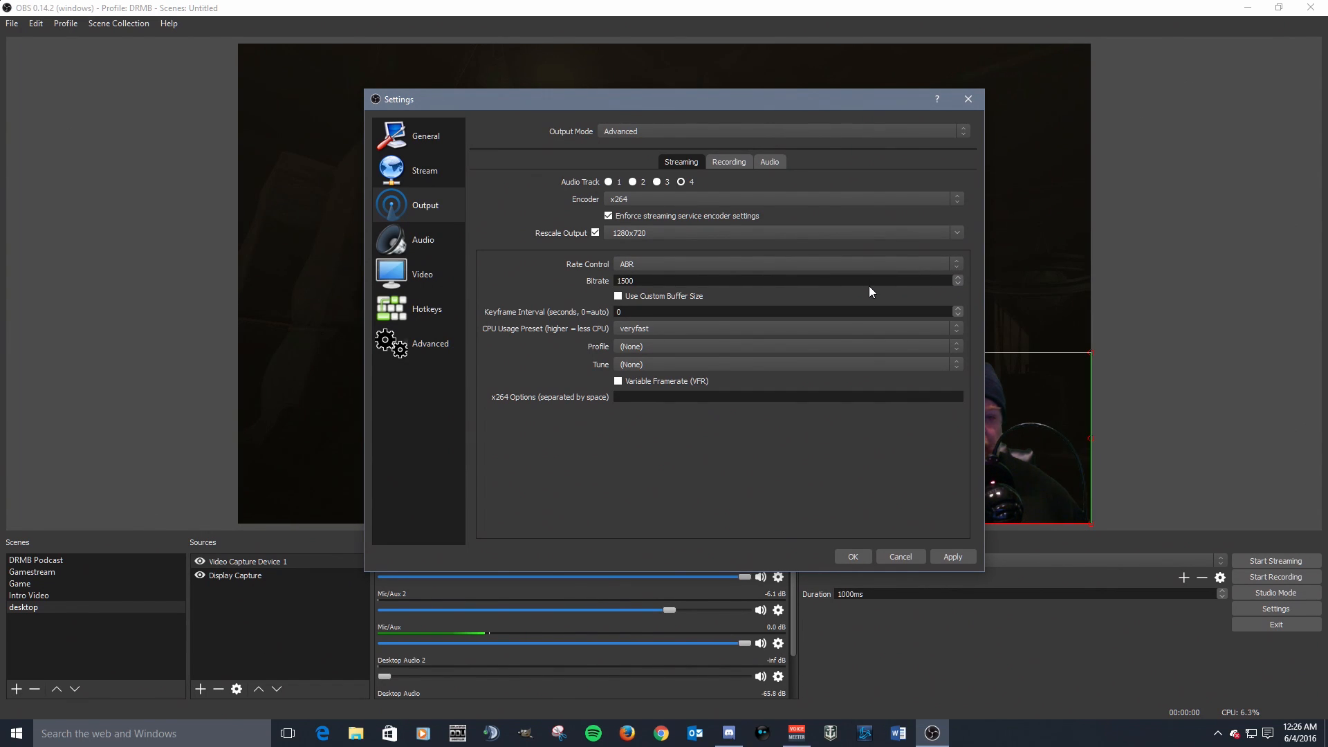
# Inspect the CRF rate control options and set the streaming rate control to VBR.
pyautogui.click(785, 263)
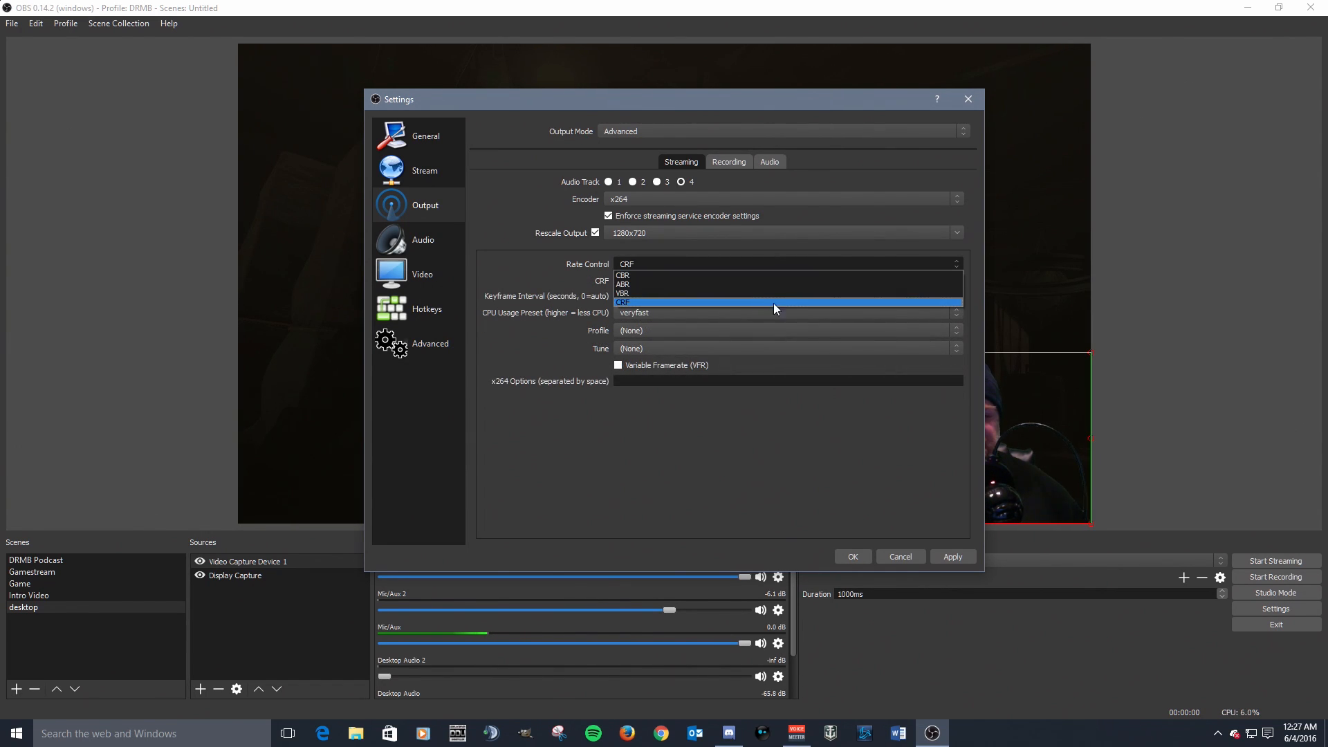
pyautogui.click(657, 301)
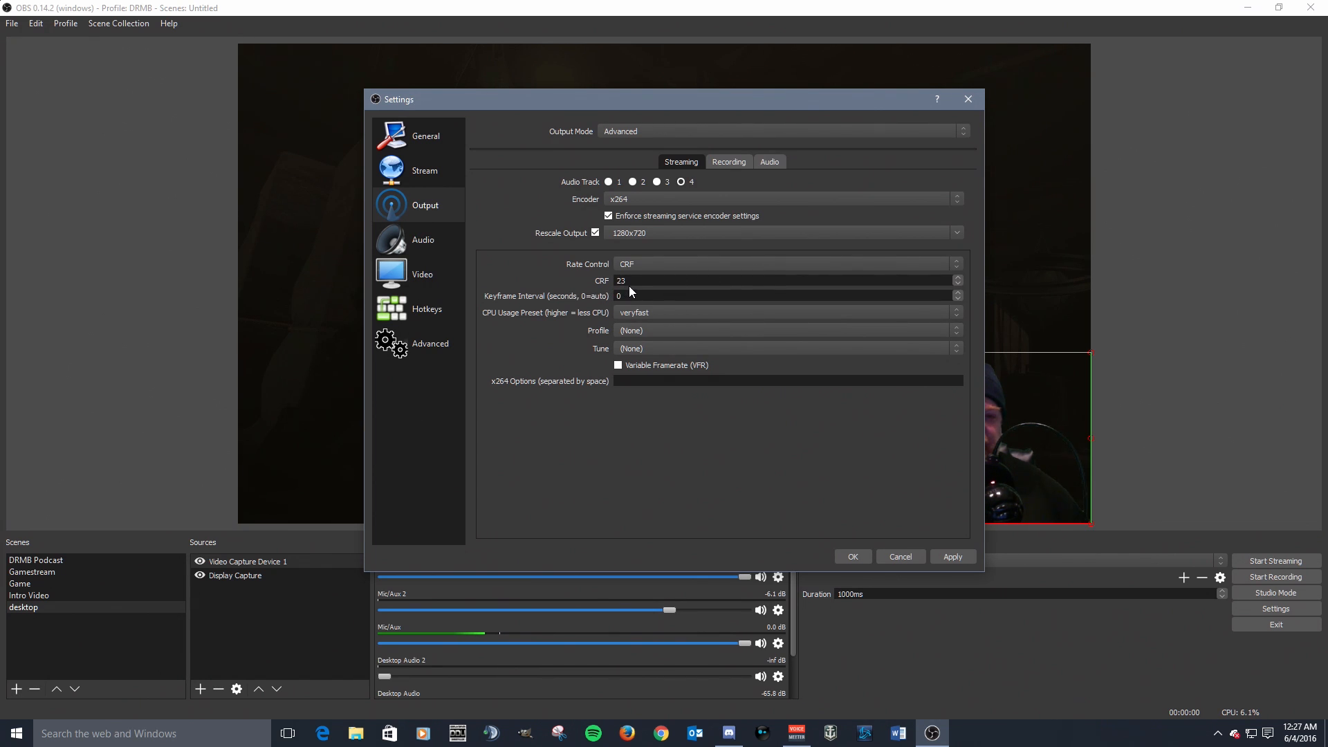
pyautogui.click(742, 267)
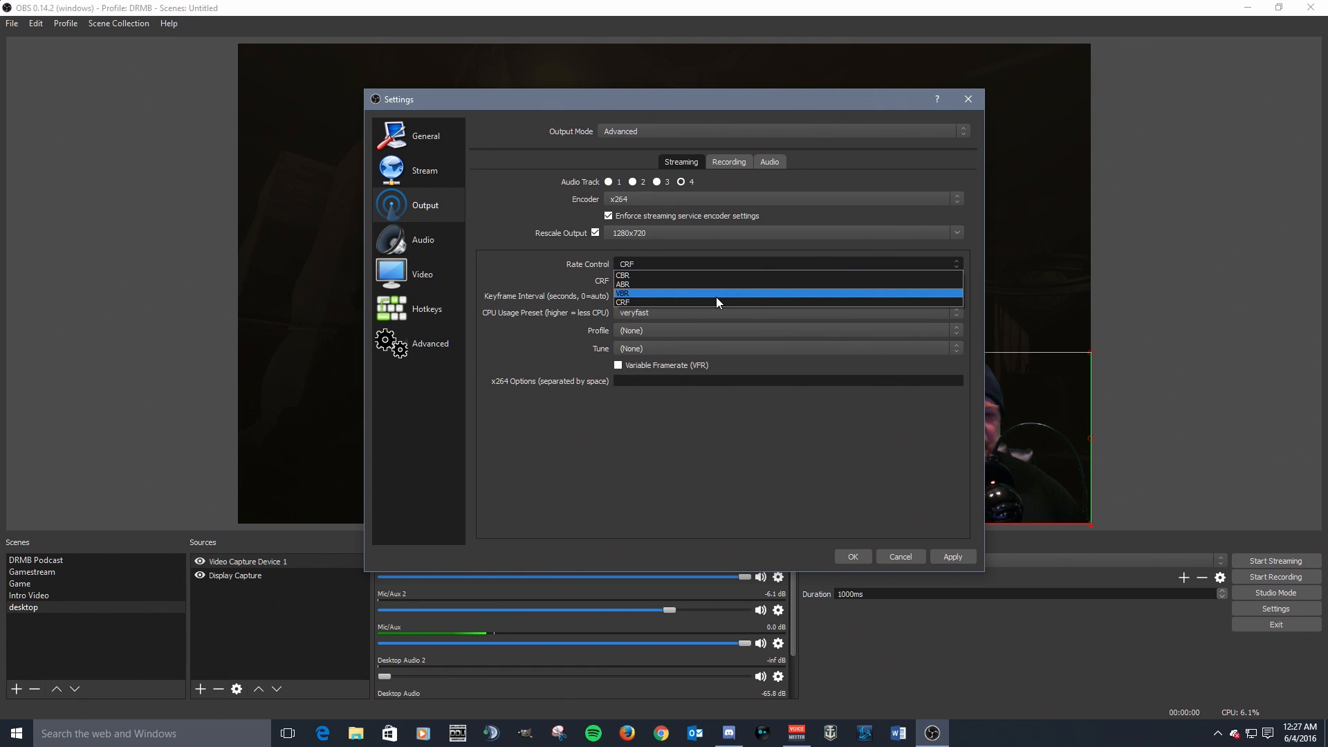
pyautogui.click(718, 294)
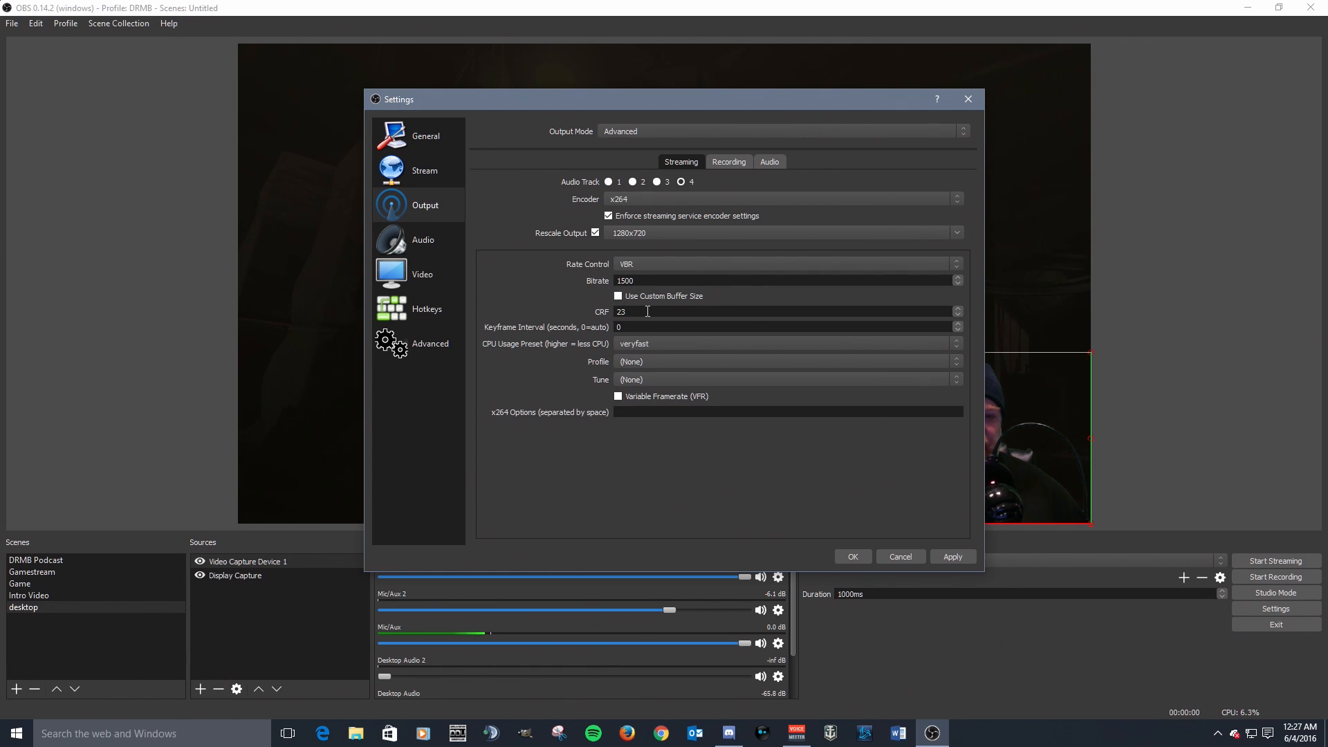
# Set the streaming rate control to ABR and try the custom buffer size option, leaving it disabled.
pyautogui.moveTo(648, 312); pyautogui.dragTo(610, 312)
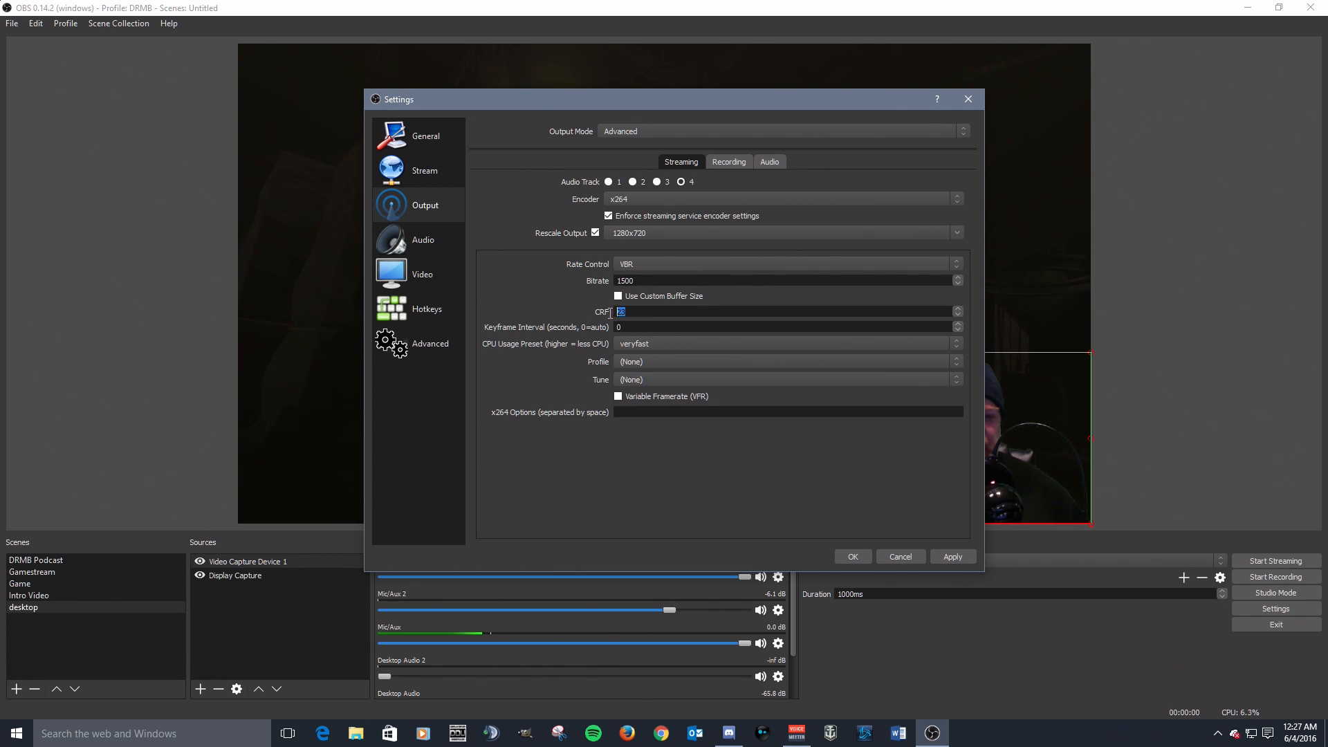
pyautogui.click(958, 263)
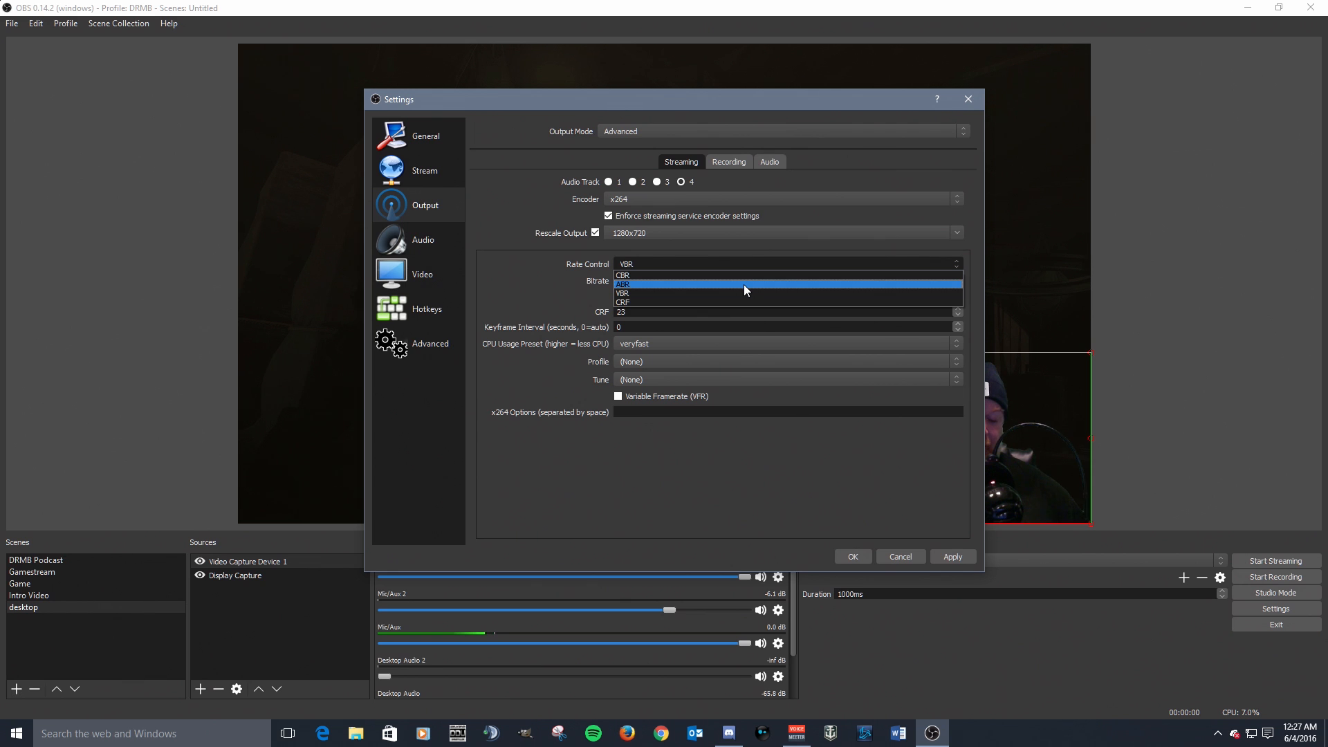
pyautogui.click(745, 284)
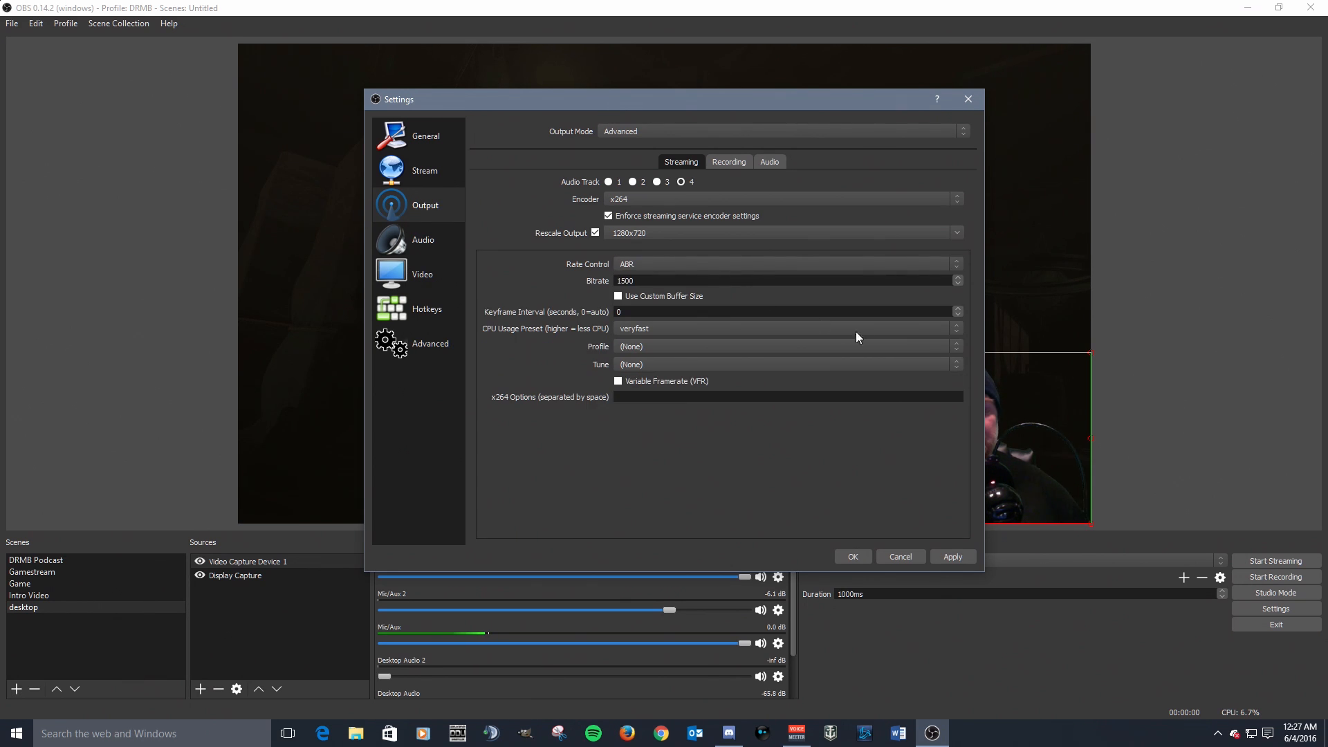
pyautogui.click(618, 296)
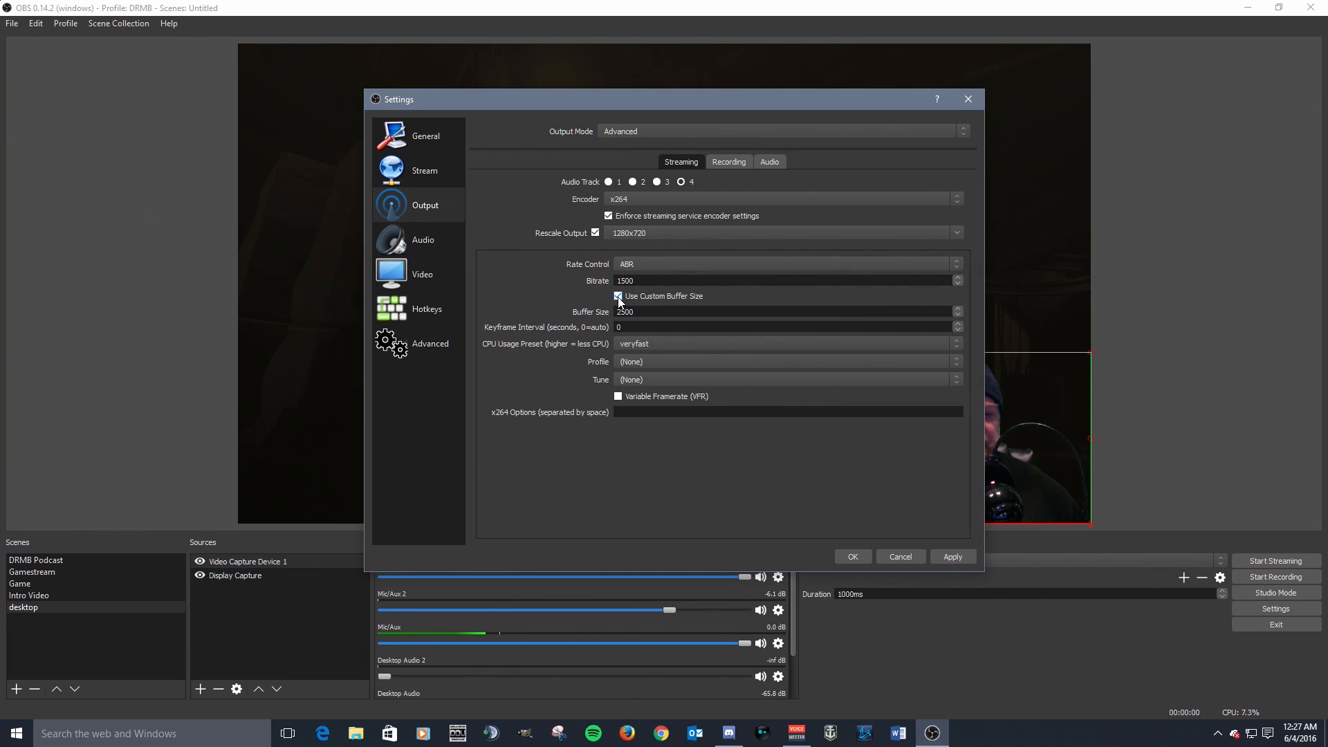
pyautogui.click(618, 298)
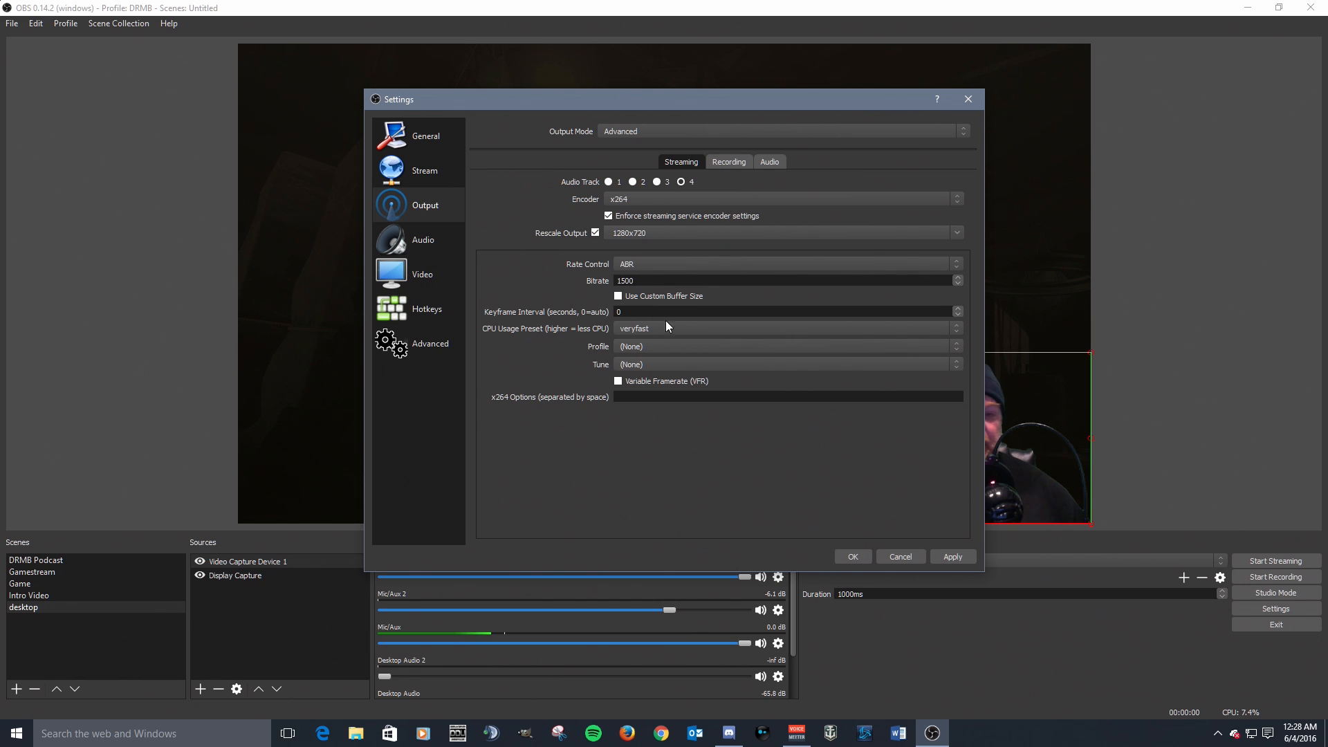
# Set the x264 CPU usage preset to fast and the profile to high.
pyautogui.click(960, 328)
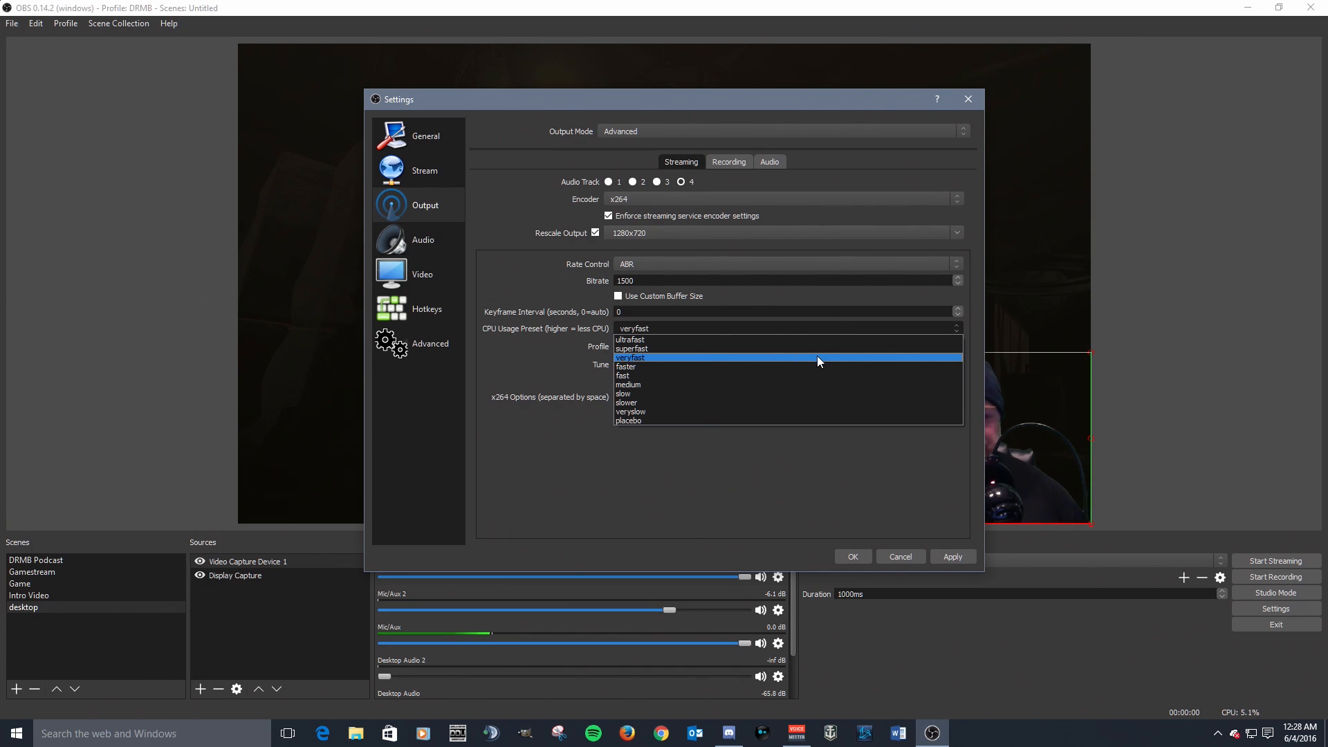
pyautogui.click(691, 379)
pyautogui.click(956, 344)
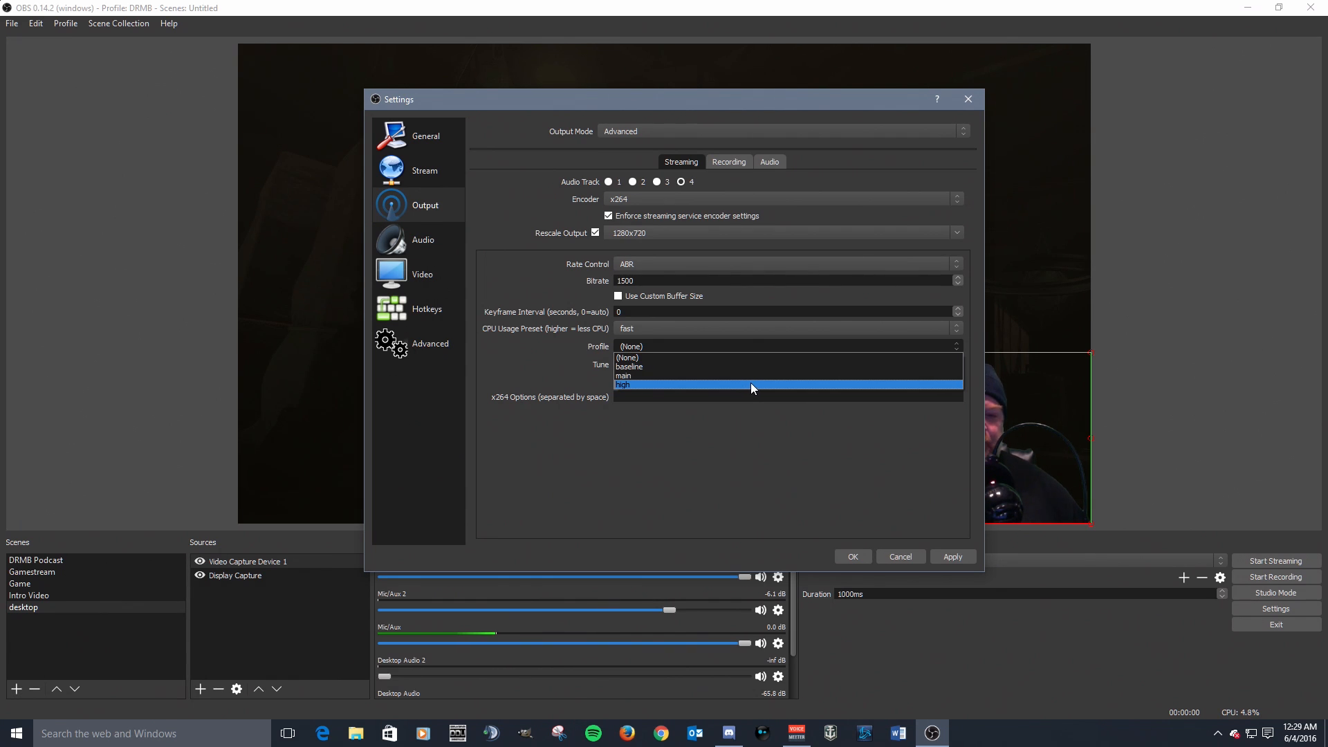
pyautogui.click(750, 383)
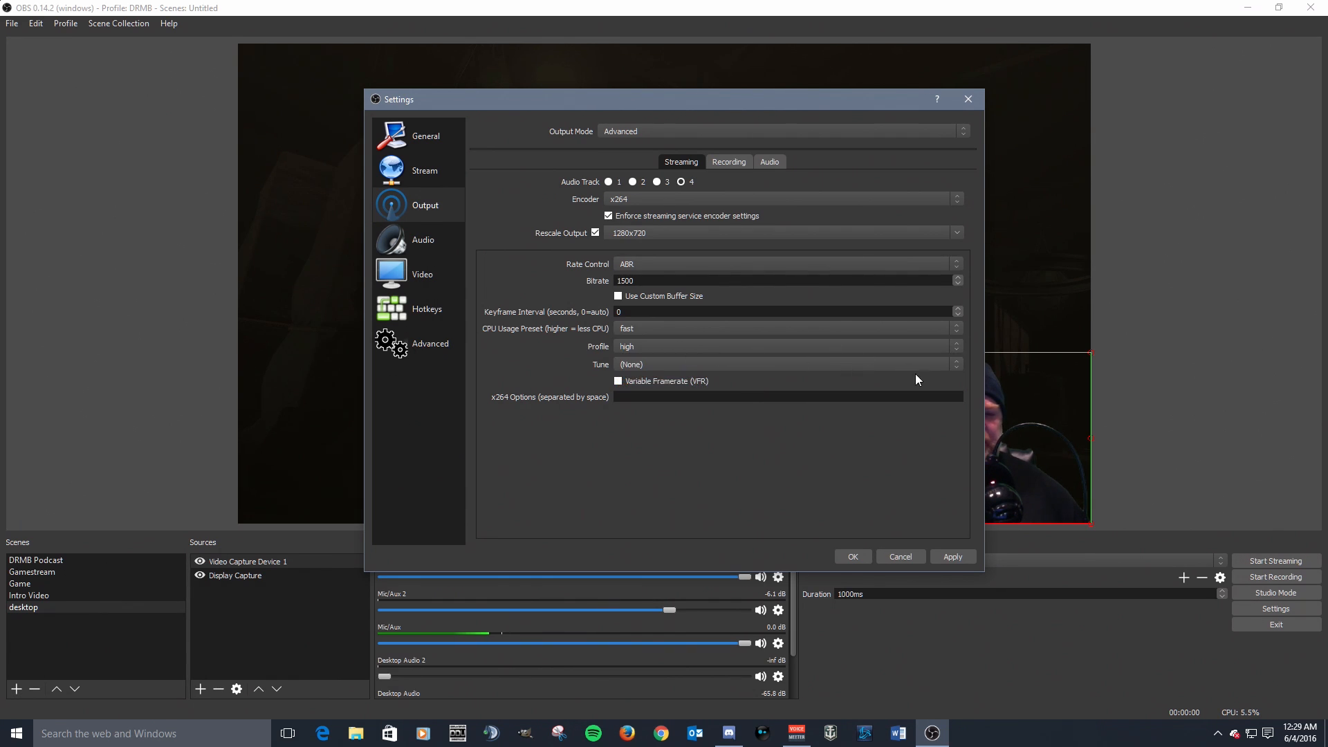
pyautogui.click(957, 343)
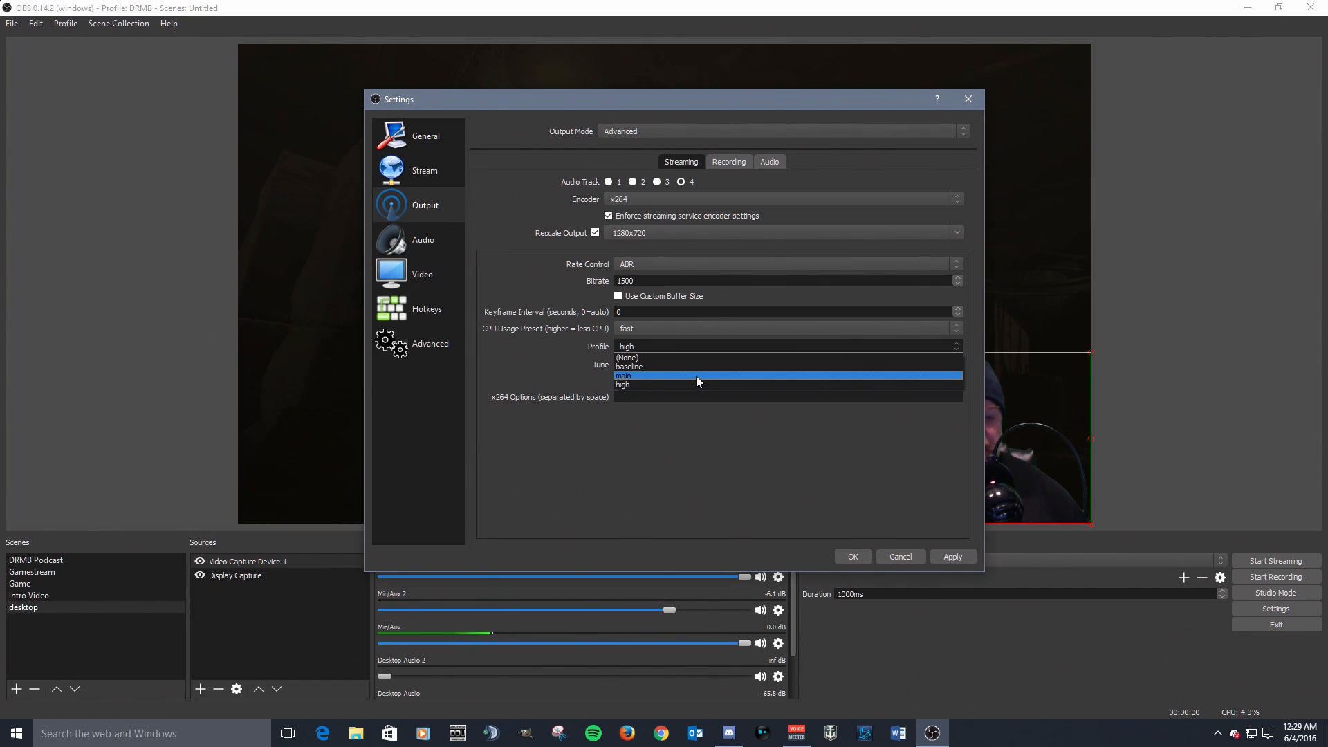
pyautogui.click(660, 385)
# Review the x264 Tune choices, keeping (None), and activate the empty x264 options field.
pyautogui.click(803, 364)
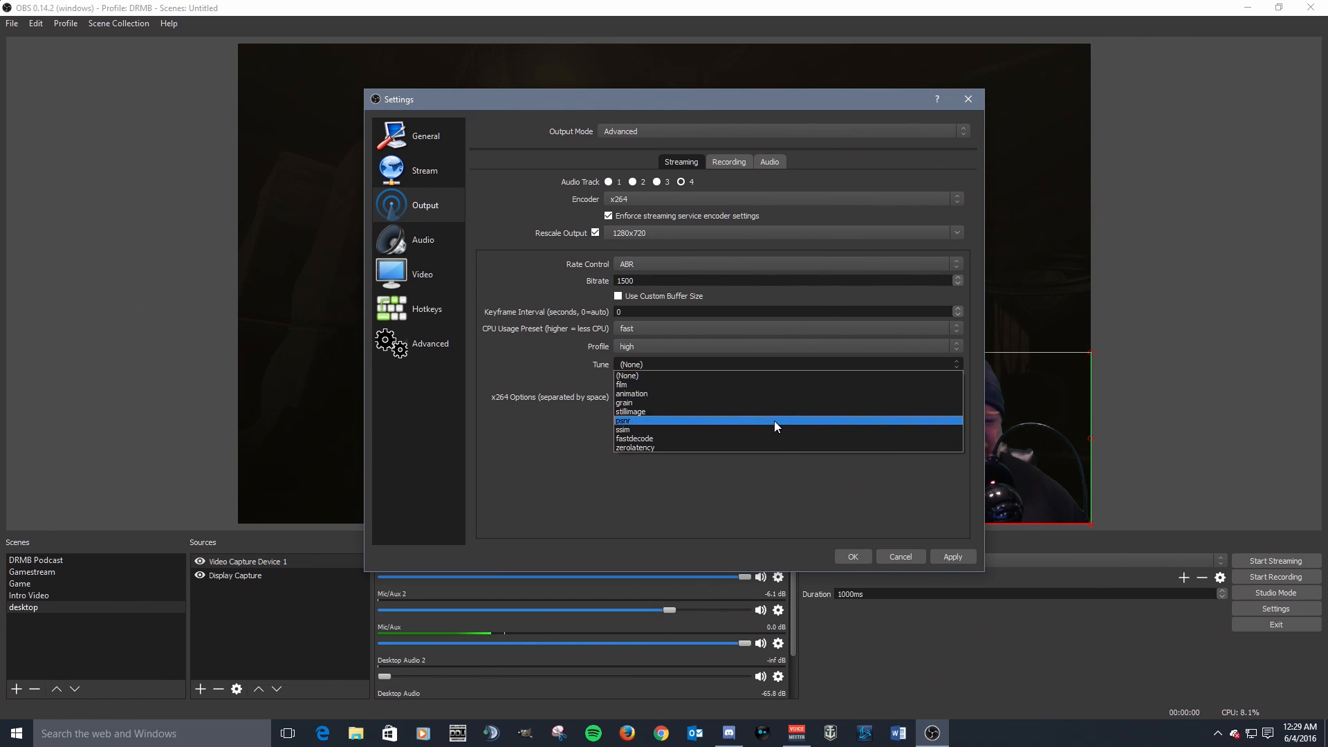
pyautogui.click(676, 364)
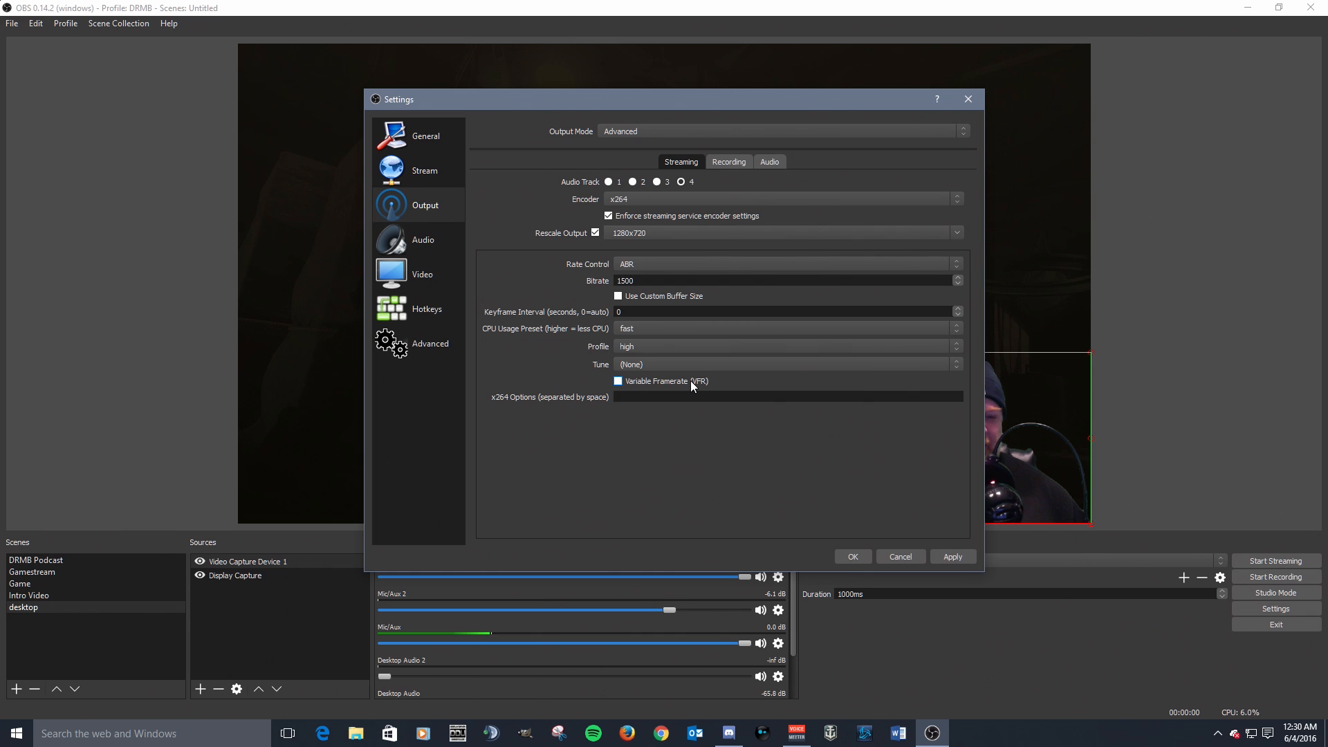
pyautogui.click(640, 401)
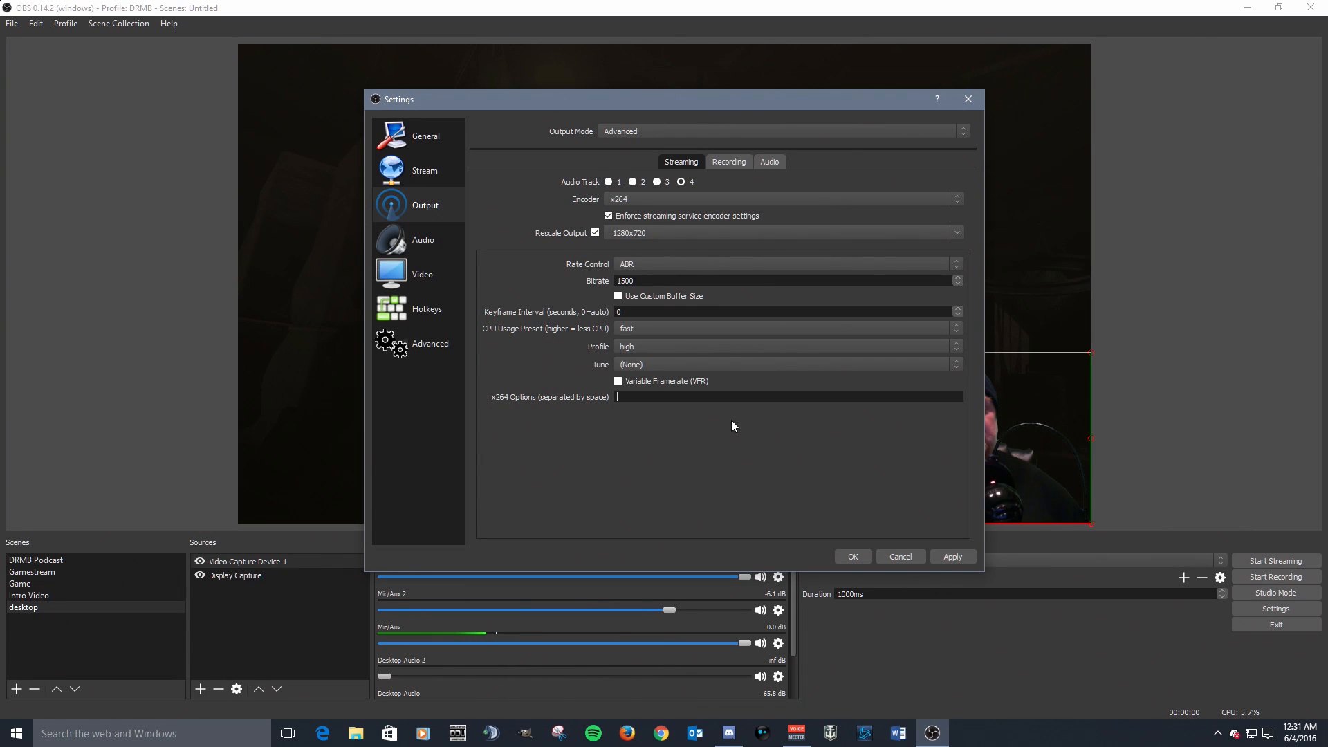
# Switch the streaming encoder to NVENC H.264 with the High Quality preset, keeping the main profile.
pyautogui.click(946, 199)
pyautogui.click(869, 211)
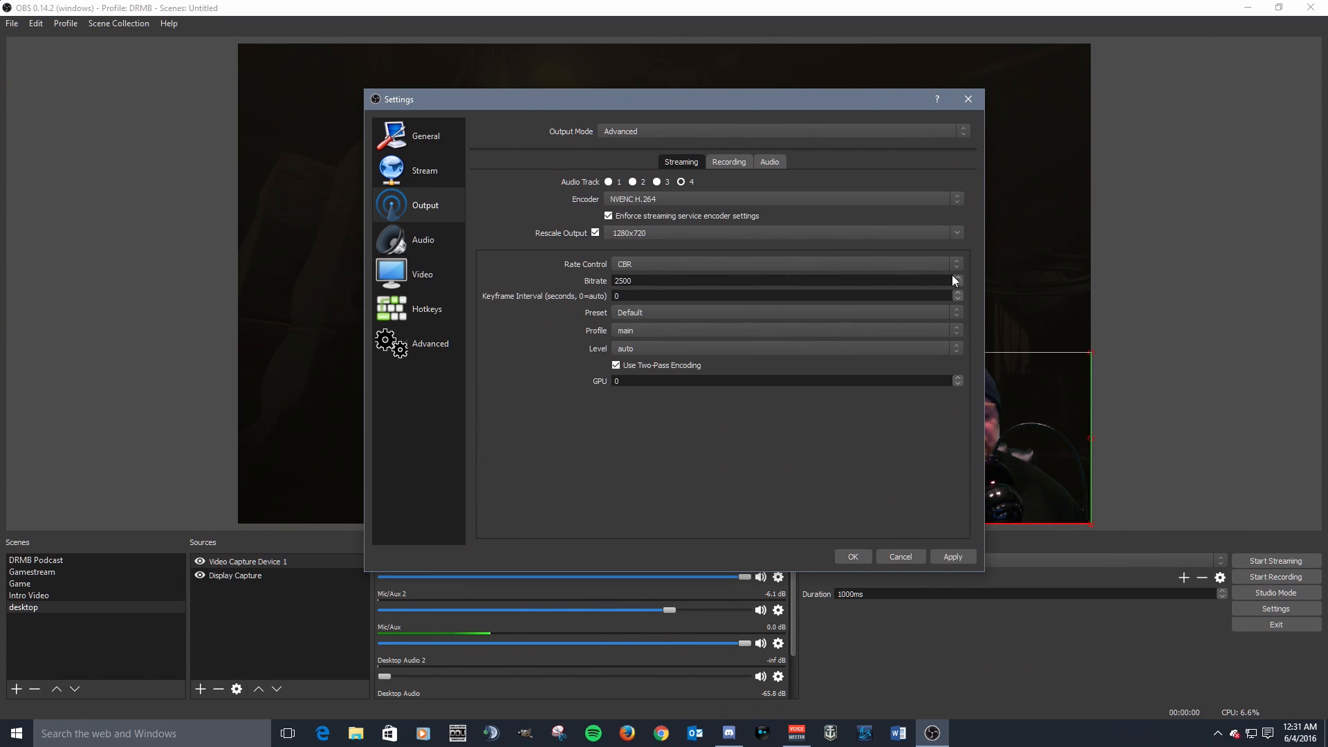
pyautogui.click(957, 312)
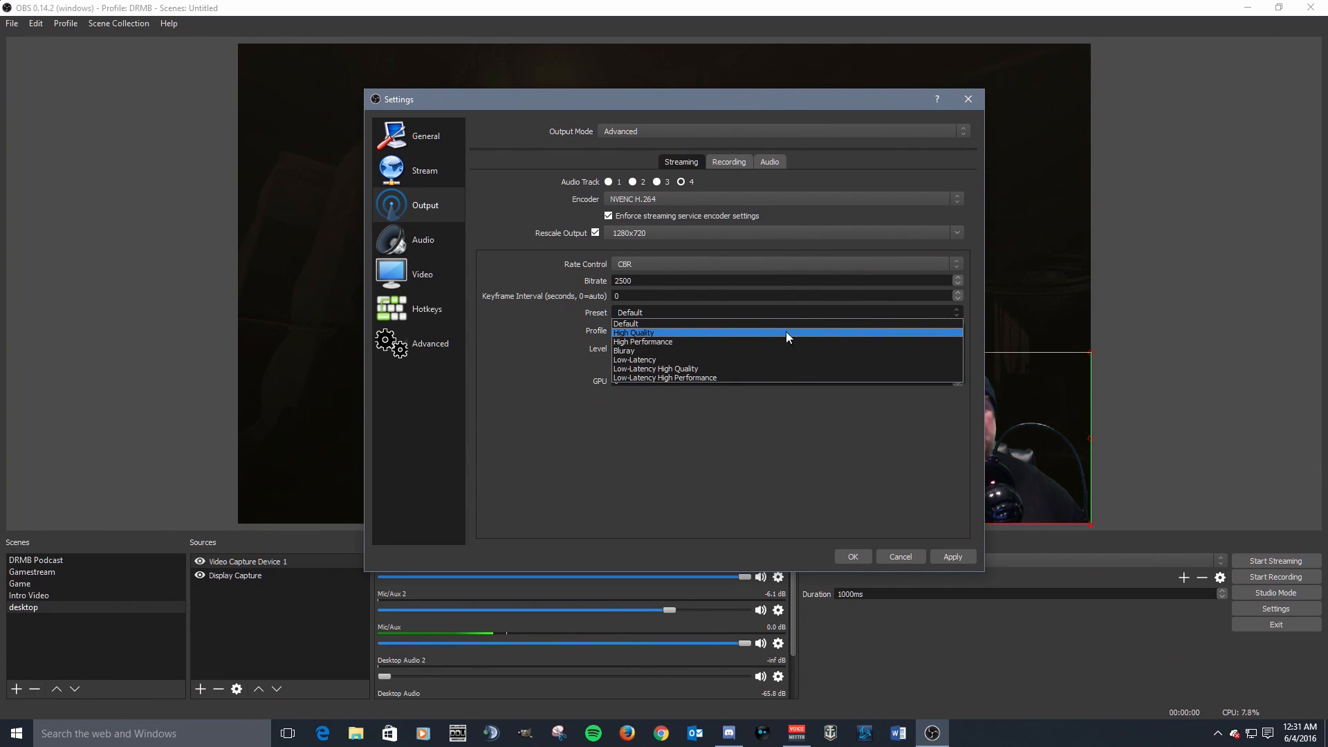
pyautogui.click(737, 333)
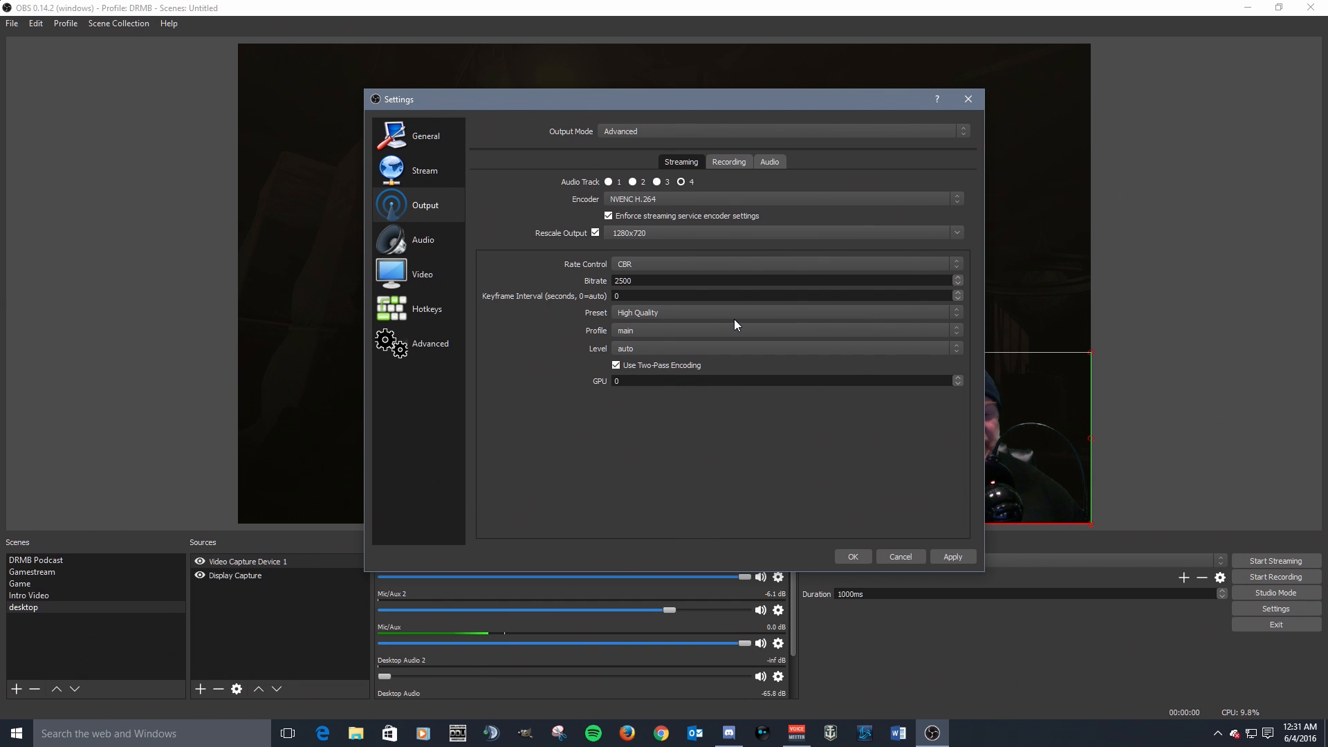
pyautogui.click(956, 330)
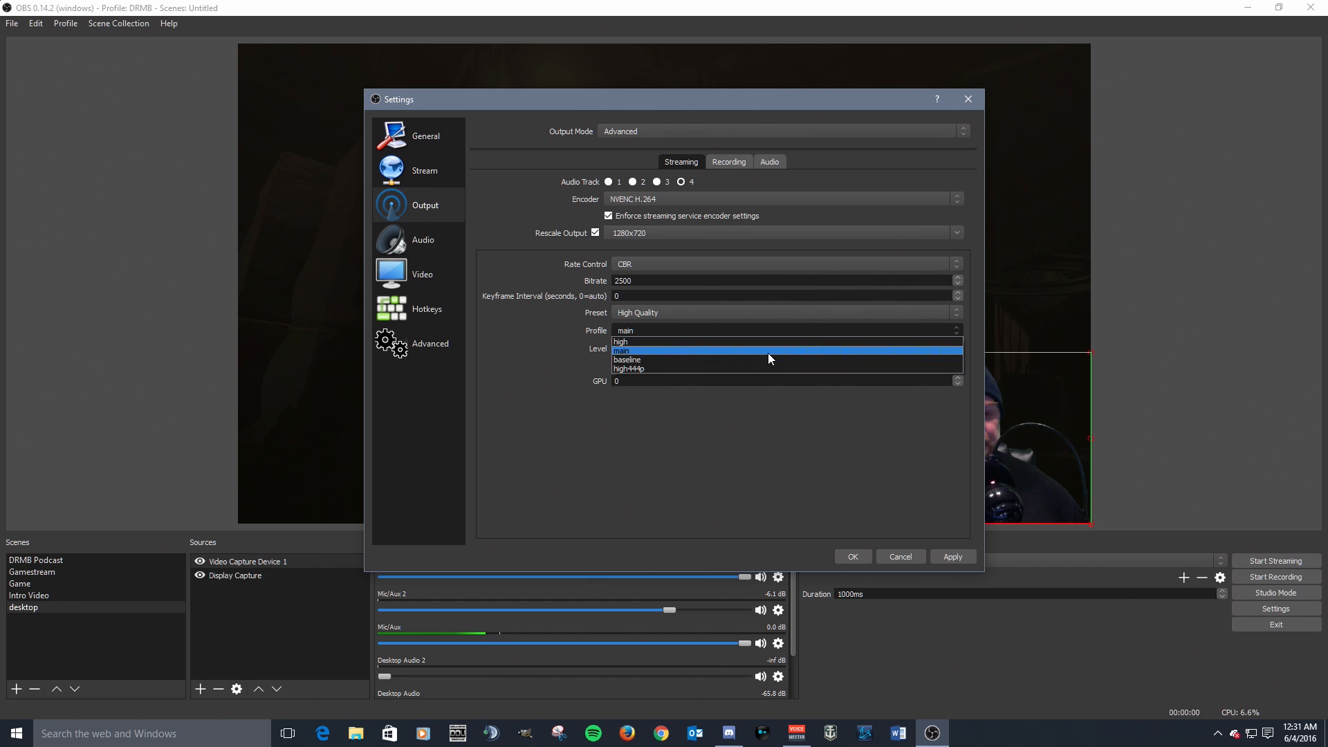
pyautogui.click(745, 378)
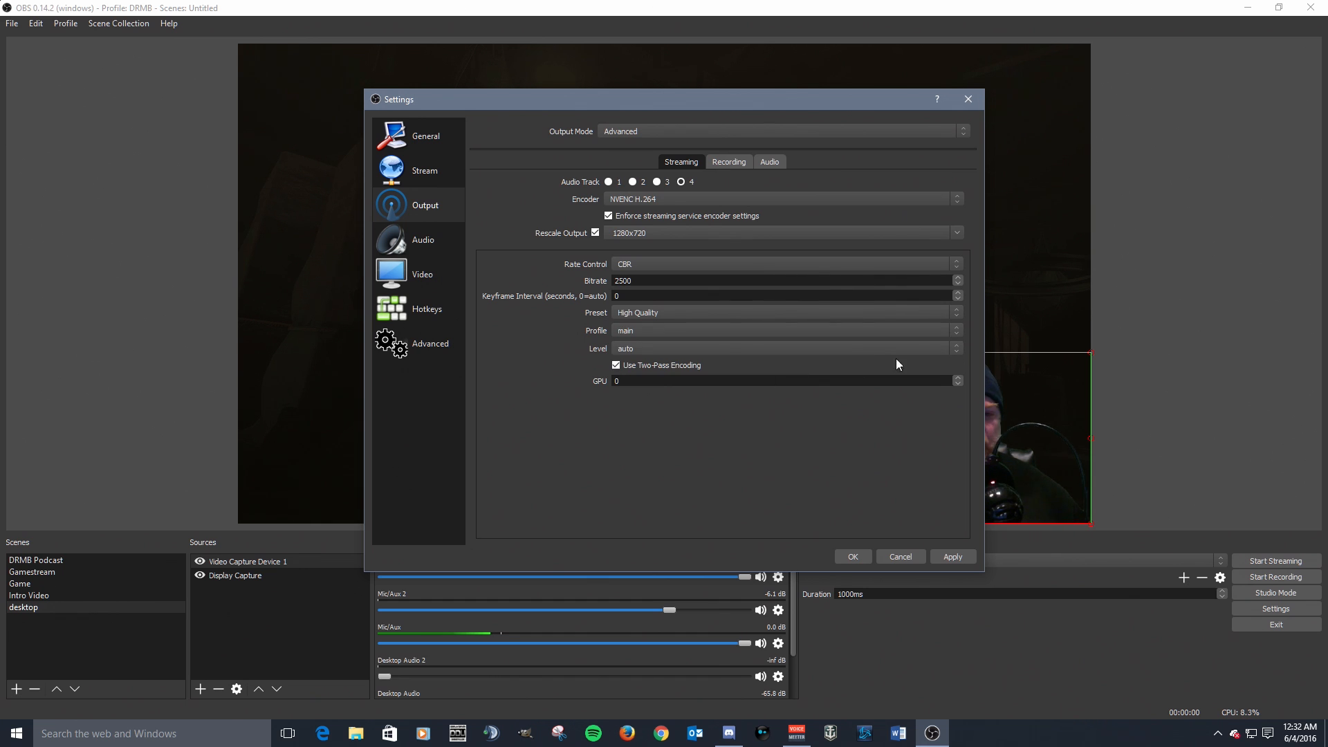
# Set the NVENC encoder's level to 4.1 and step the GPU number down and up.
pyautogui.click(959, 350)
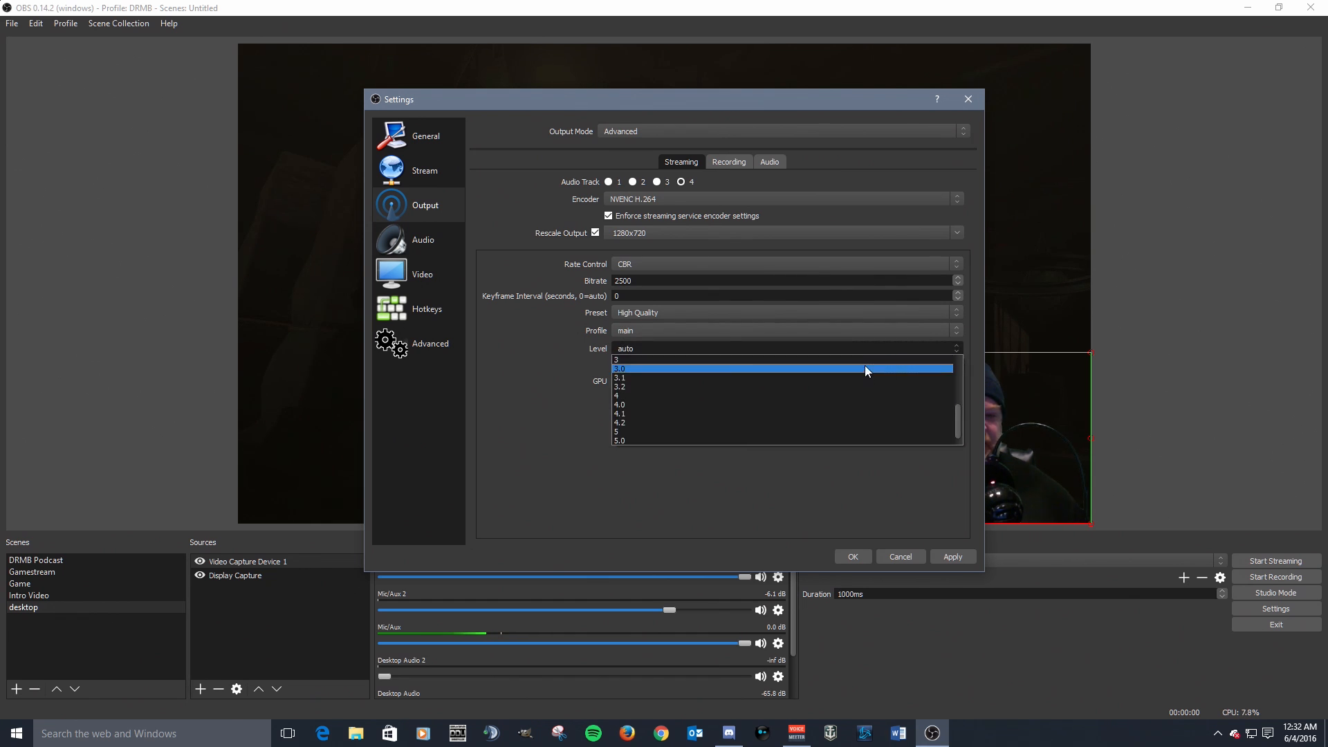
pyautogui.scroll(-4, 824, 408)
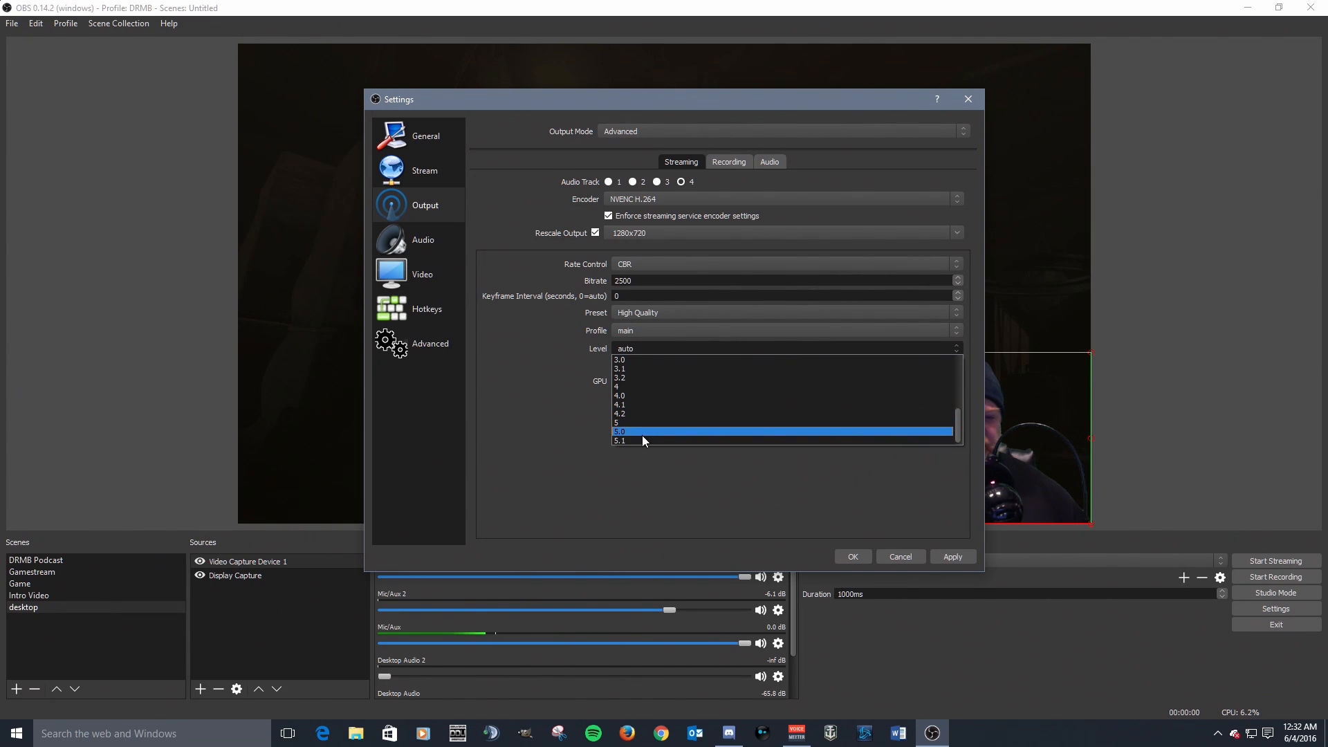
pyautogui.click(691, 403)
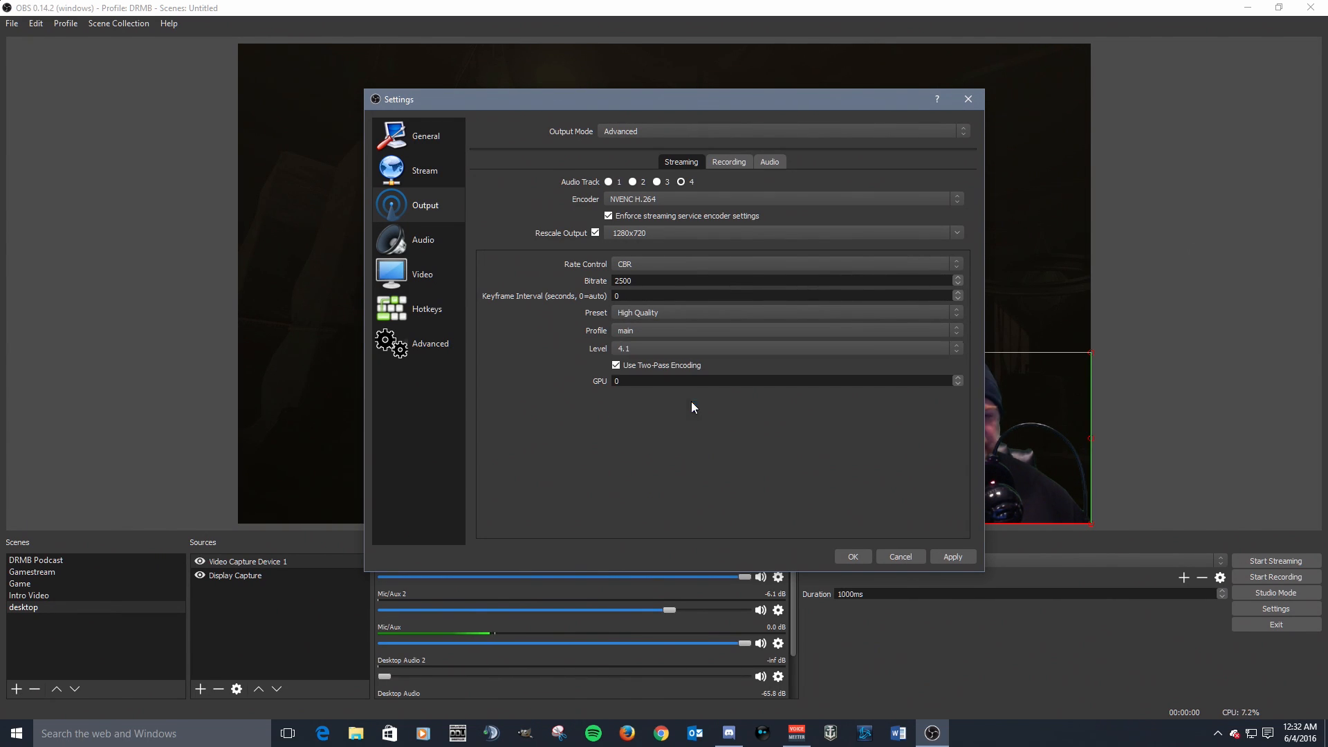
pyautogui.click(959, 384)
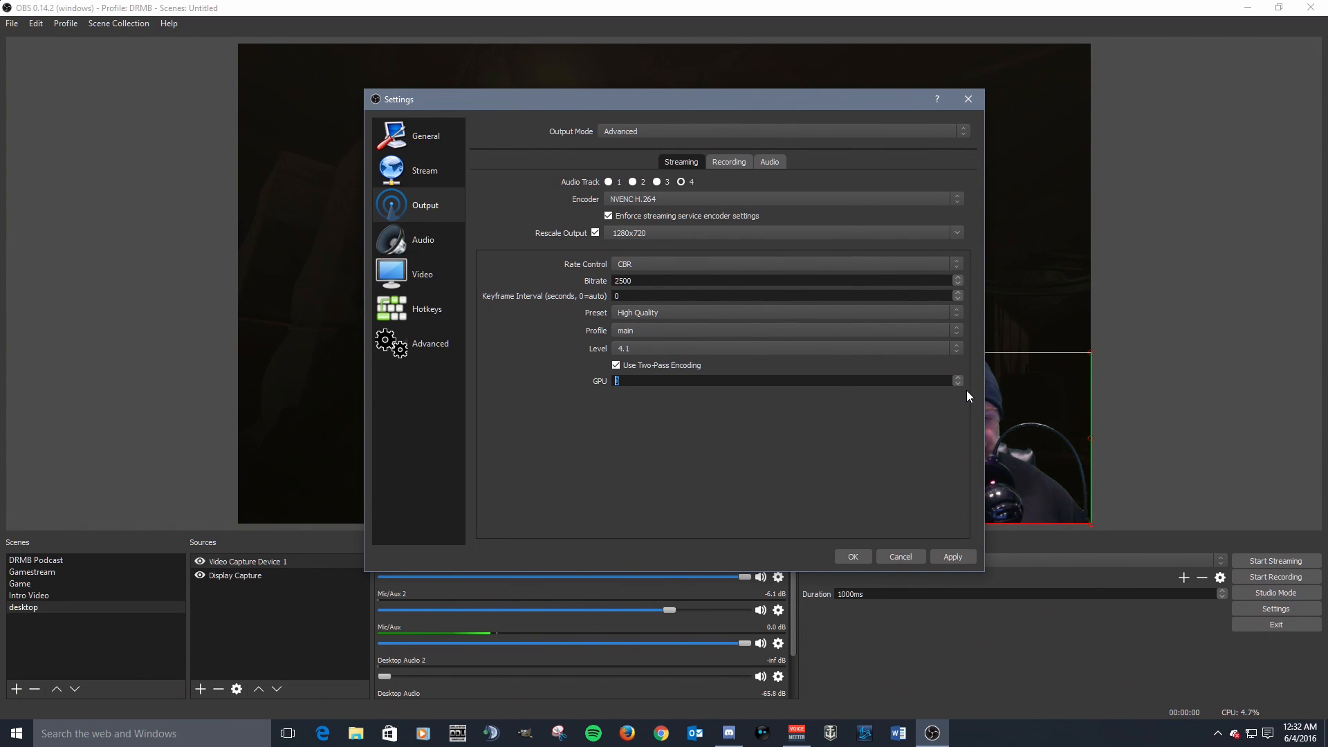
pyautogui.click(958, 377)
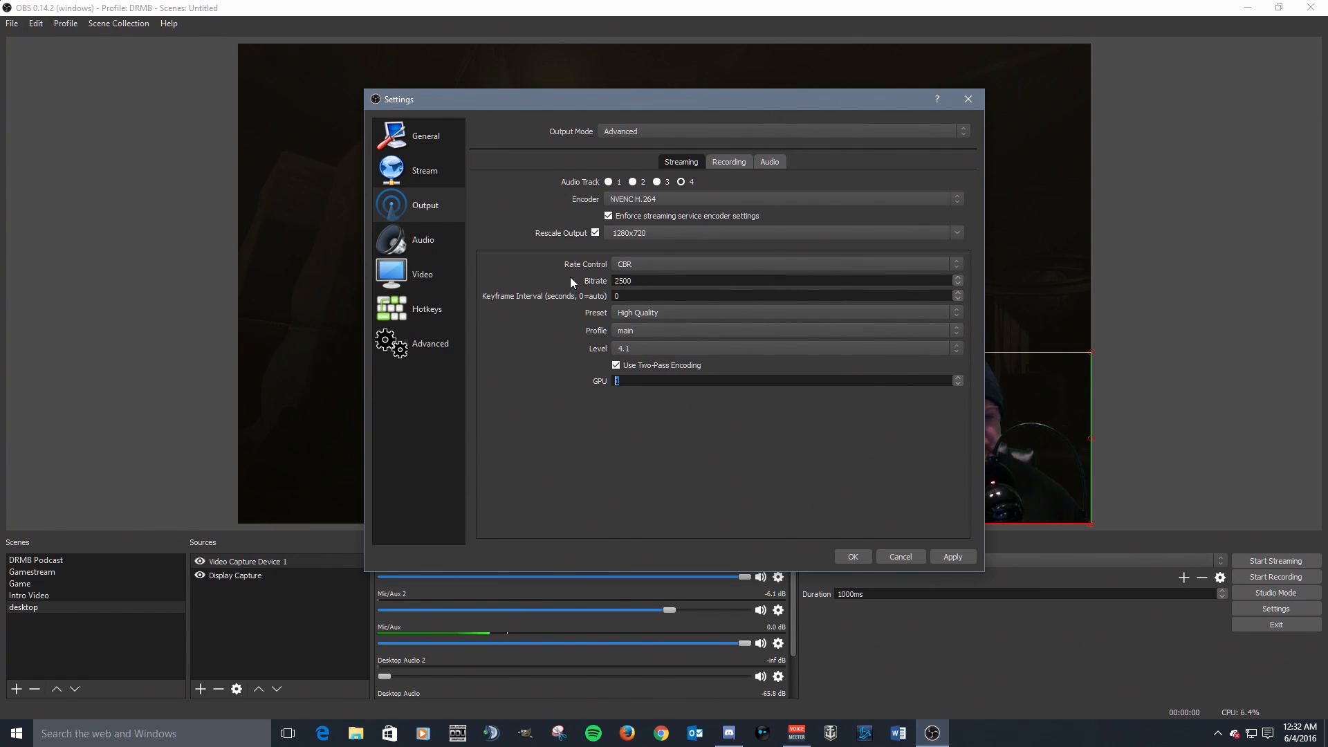
# Inspect the Custom Output (FFmpeg) recording options, including its audio tracks, and return the recording type to Standard.
pyautogui.click(738, 162)
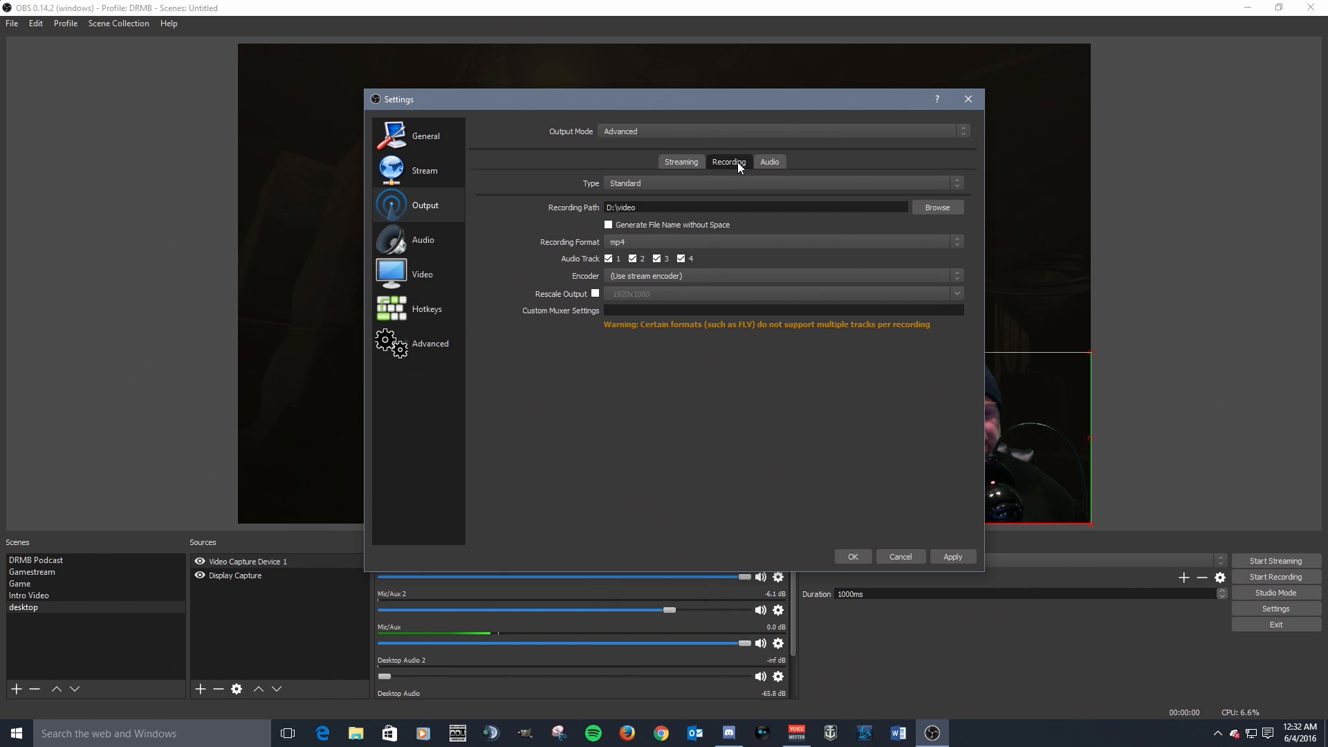
pyautogui.click(687, 184)
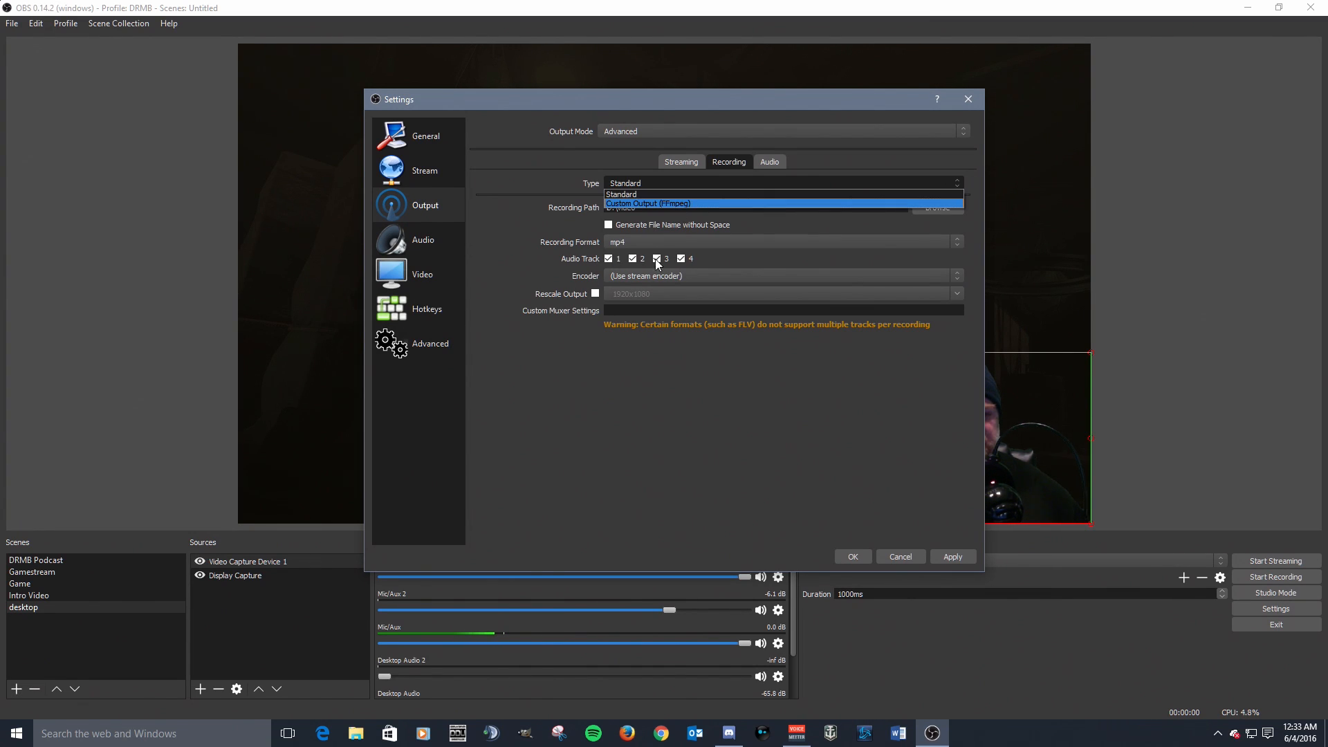
pyautogui.click(720, 202)
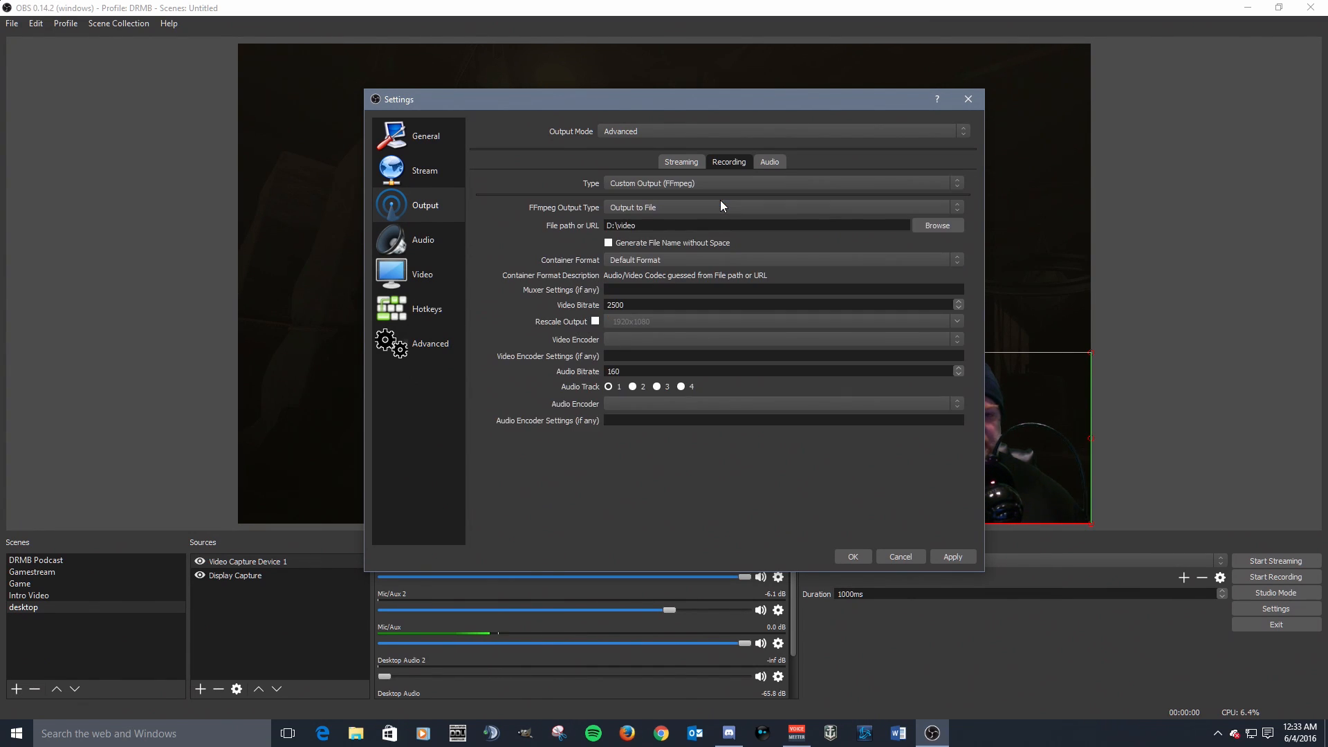
pyautogui.click(656, 388)
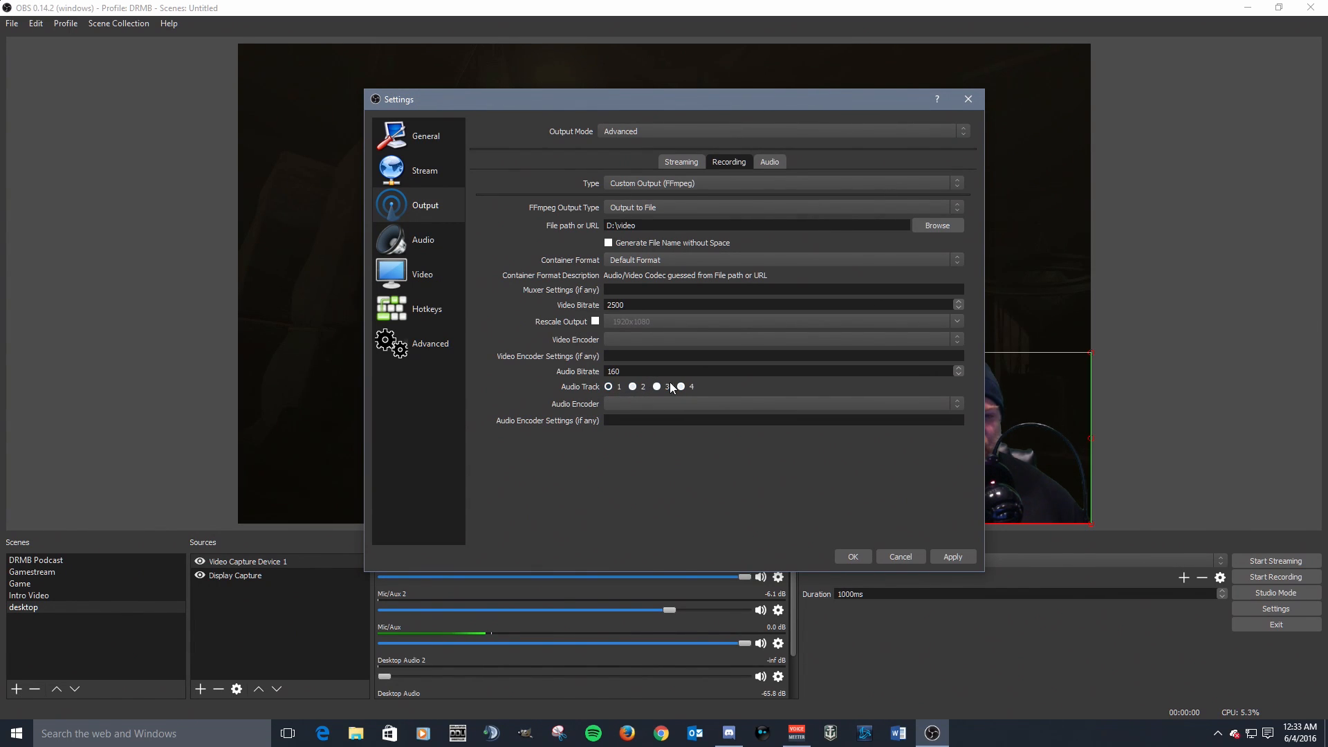
pyautogui.click(681, 387)
pyautogui.click(880, 183)
pyautogui.click(840, 199)
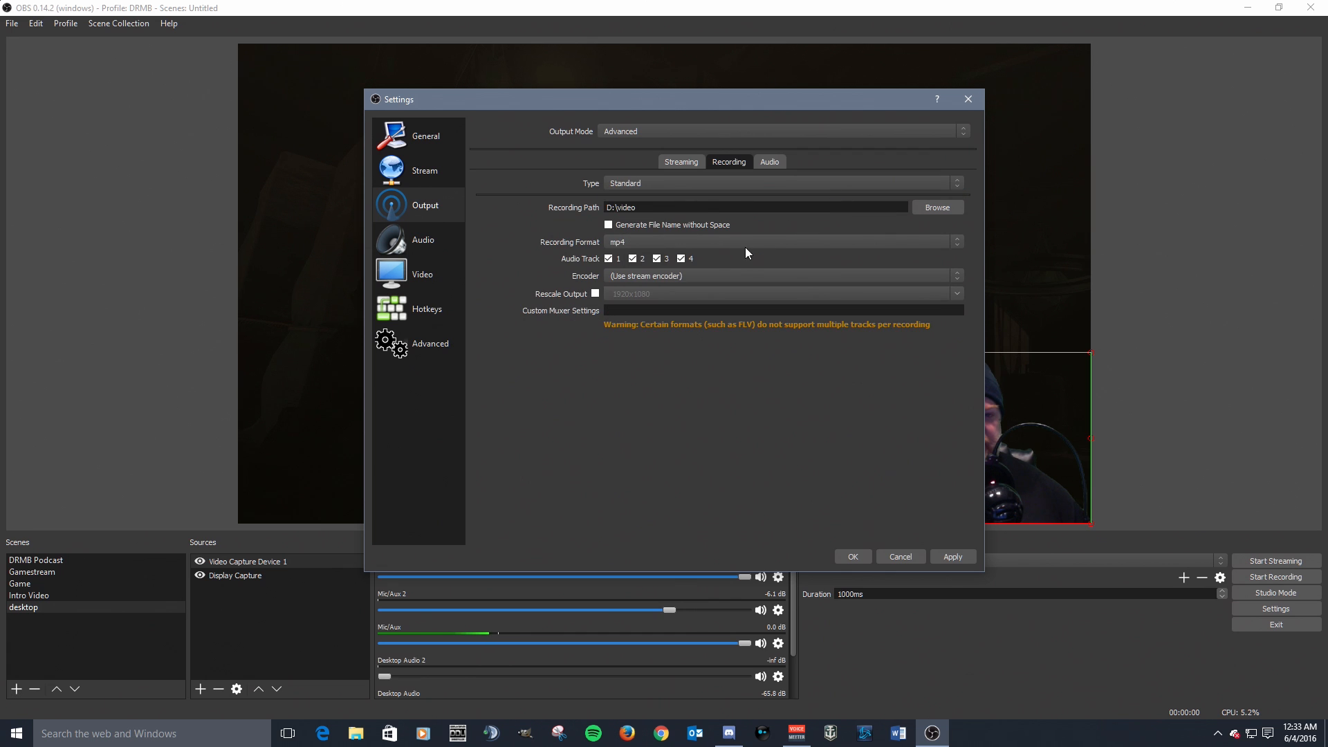
# Toggle the recording audio tracks off and enable all four tracks again.
pyautogui.click(681, 259)
pyautogui.click(656, 259)
pyautogui.click(632, 259)
pyautogui.click(608, 260)
pyautogui.click(608, 261)
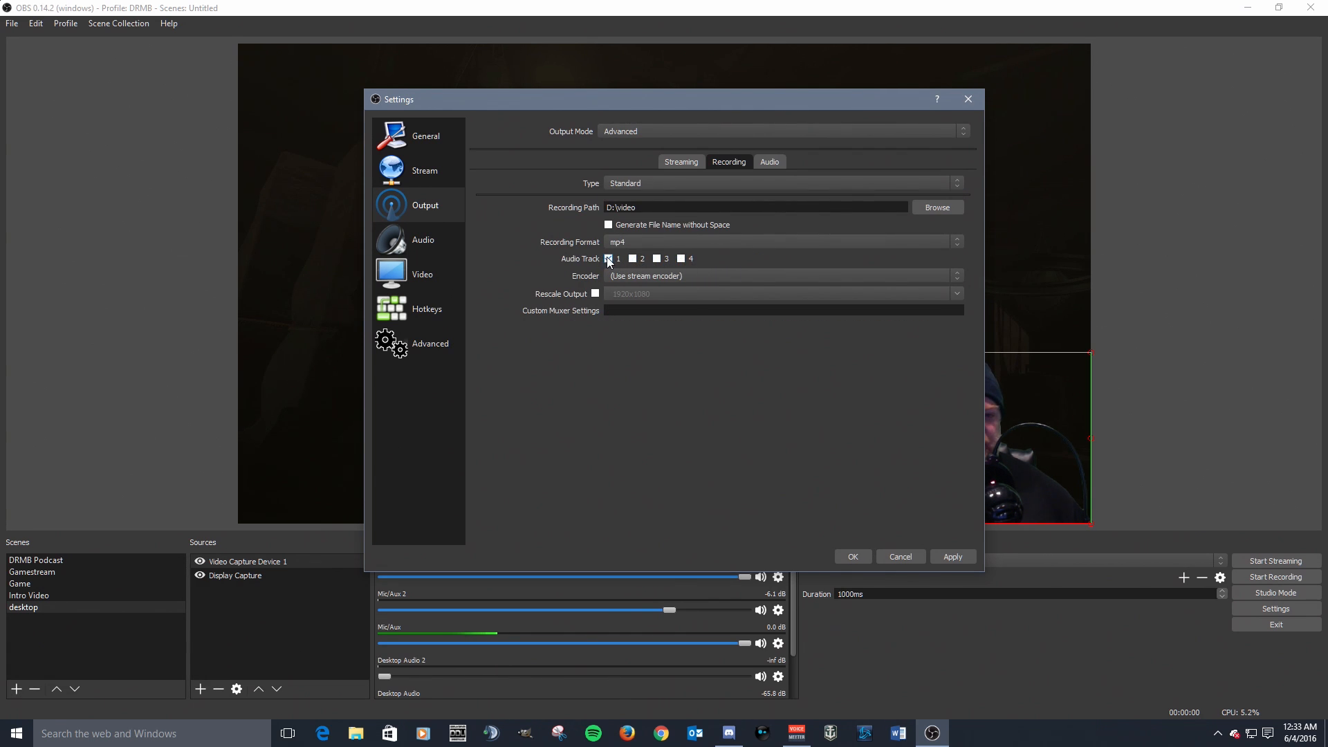
pyautogui.click(633, 259)
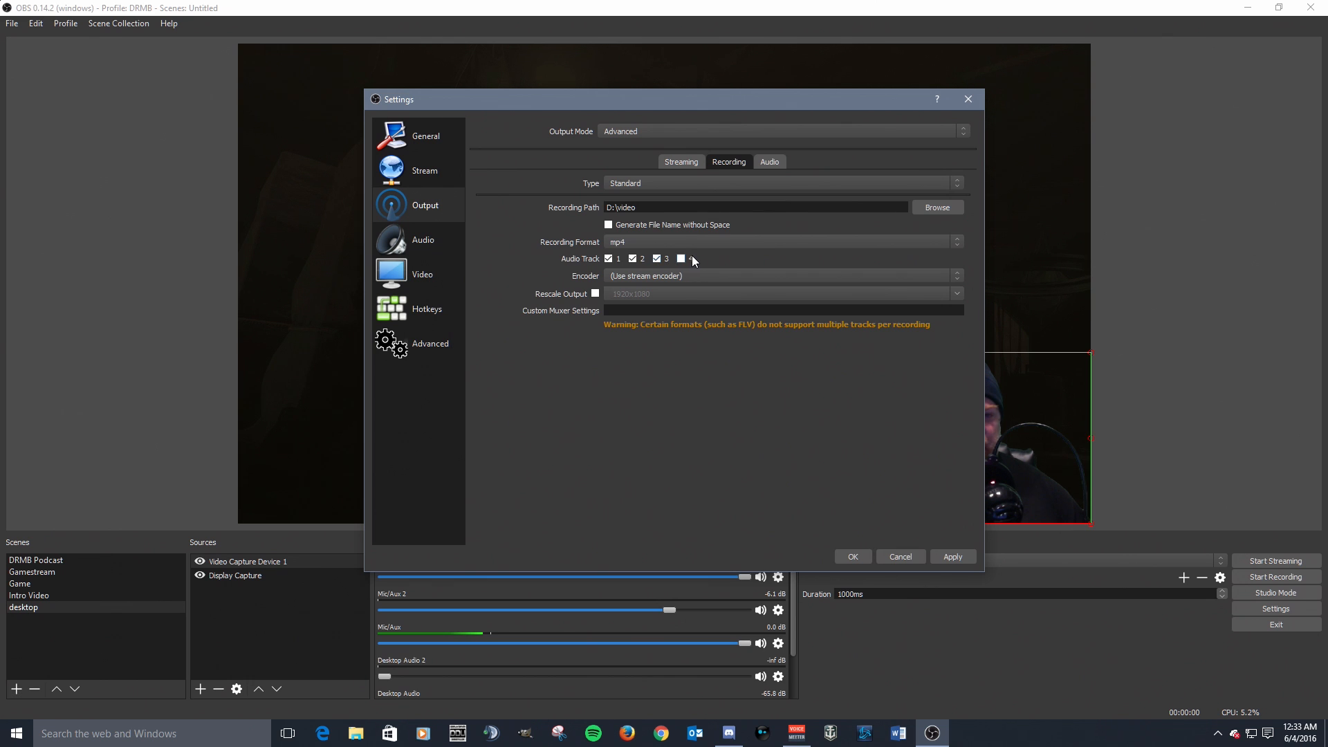
pyautogui.click(690, 258)
# Review the recording formats, keeping mp4, and the recording encoders, keeping (Use stream encoder).
pyautogui.click(740, 240)
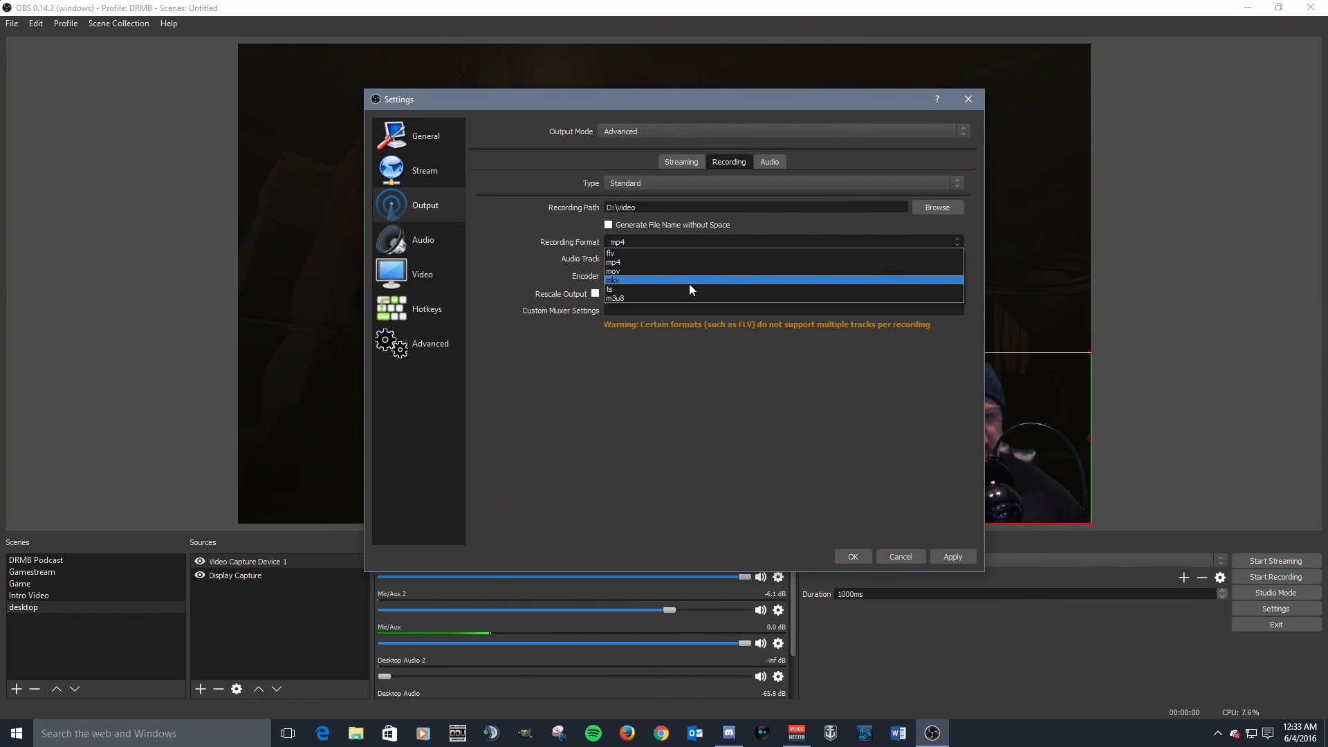
pyautogui.click(785, 241)
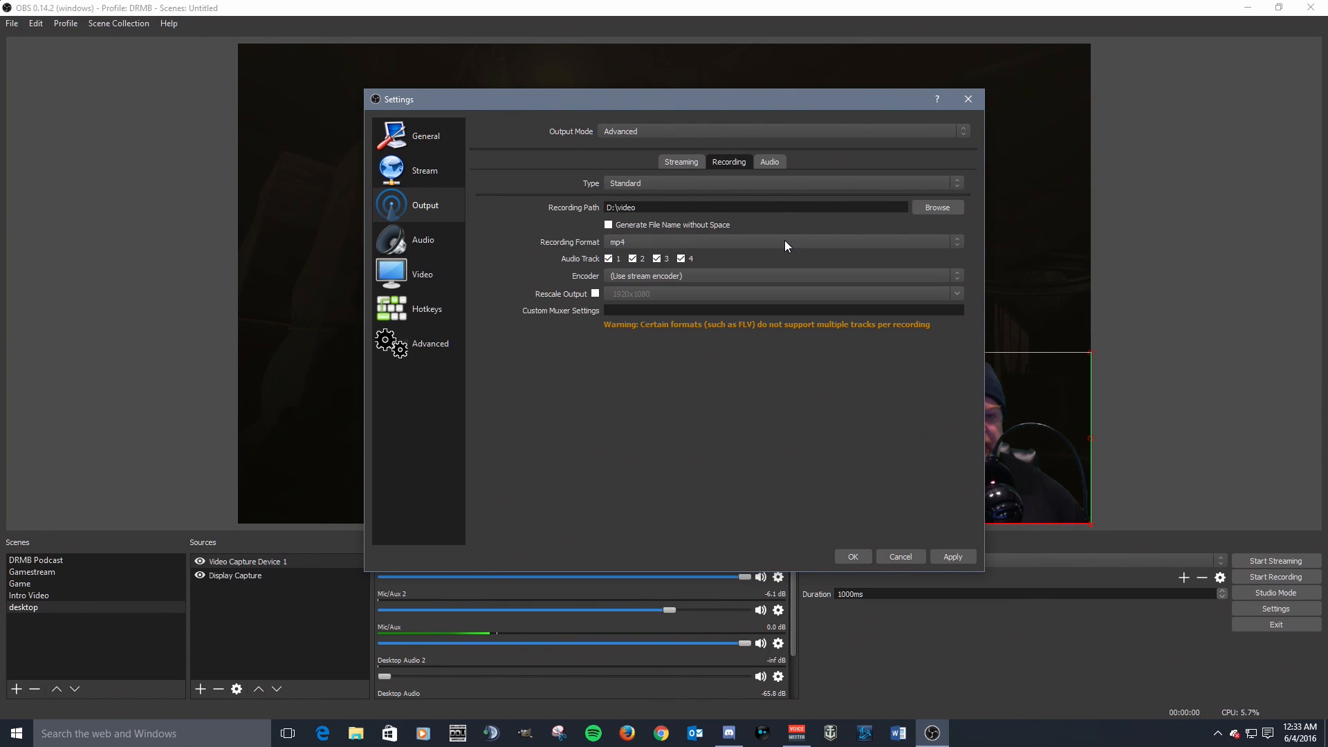
pyautogui.click(959, 278)
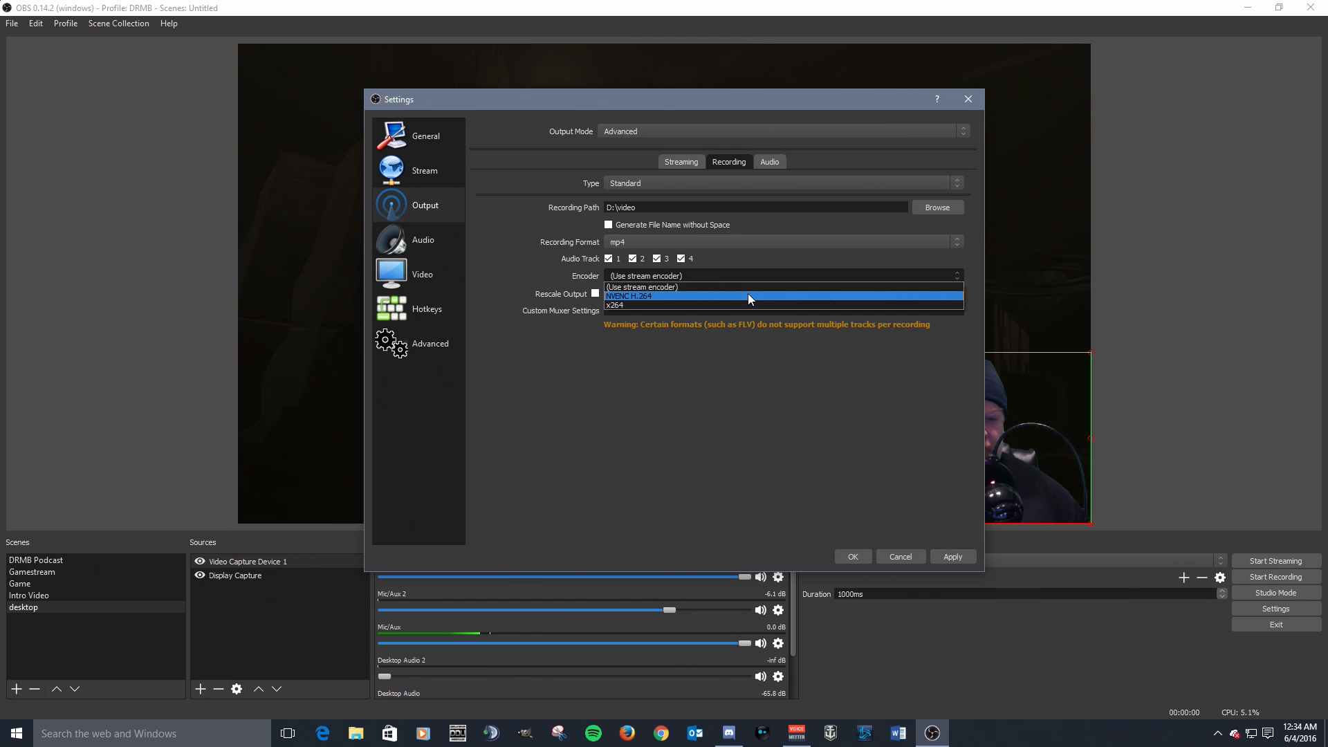
pyautogui.click(747, 337)
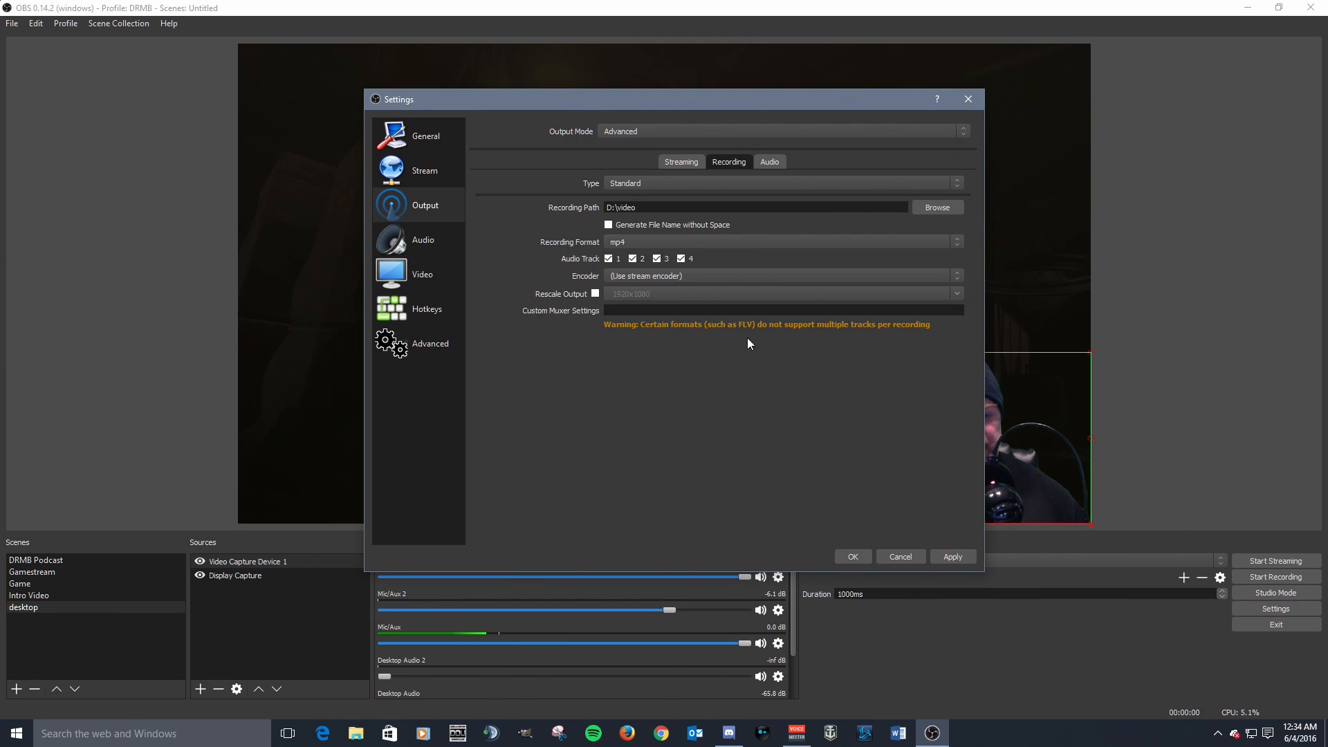
# Enable Rescale Output for recording and review its resolutions, keeping 1920x1080.
pyautogui.click(597, 294)
pyautogui.click(805, 295)
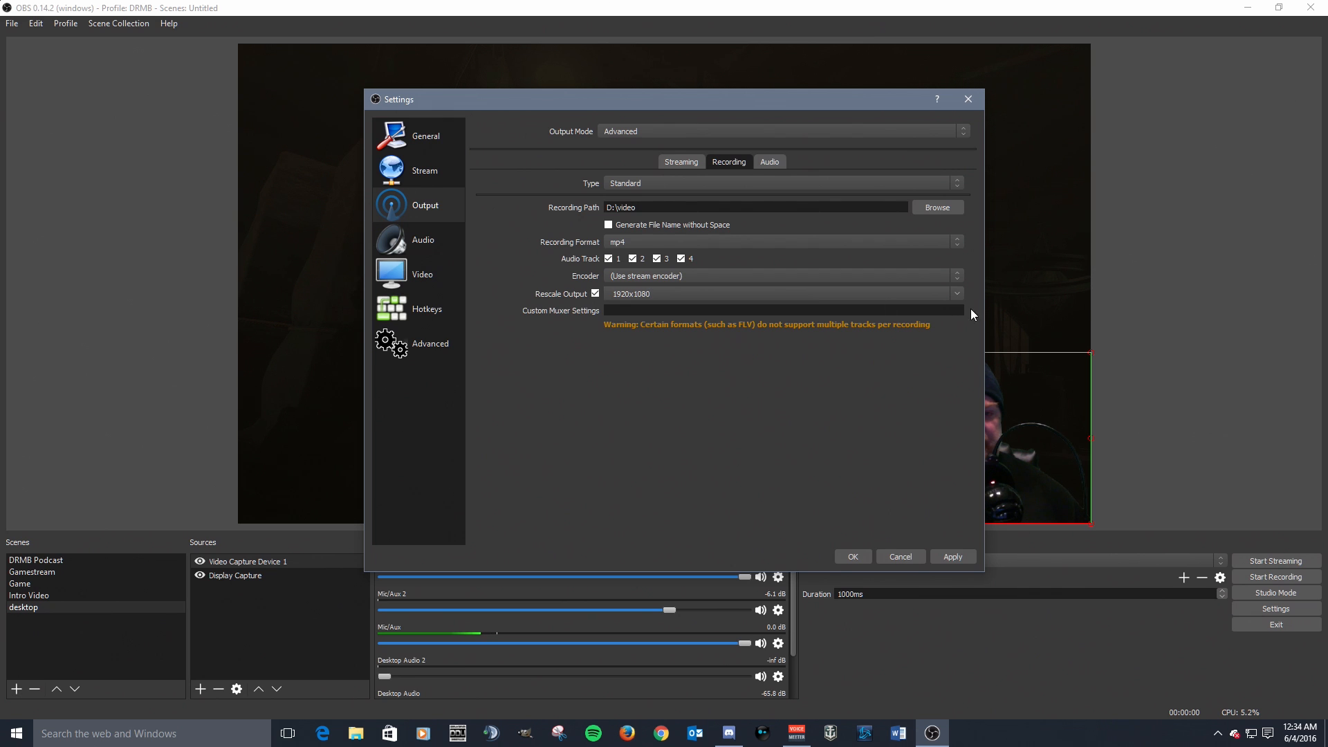
pyautogui.click(959, 294)
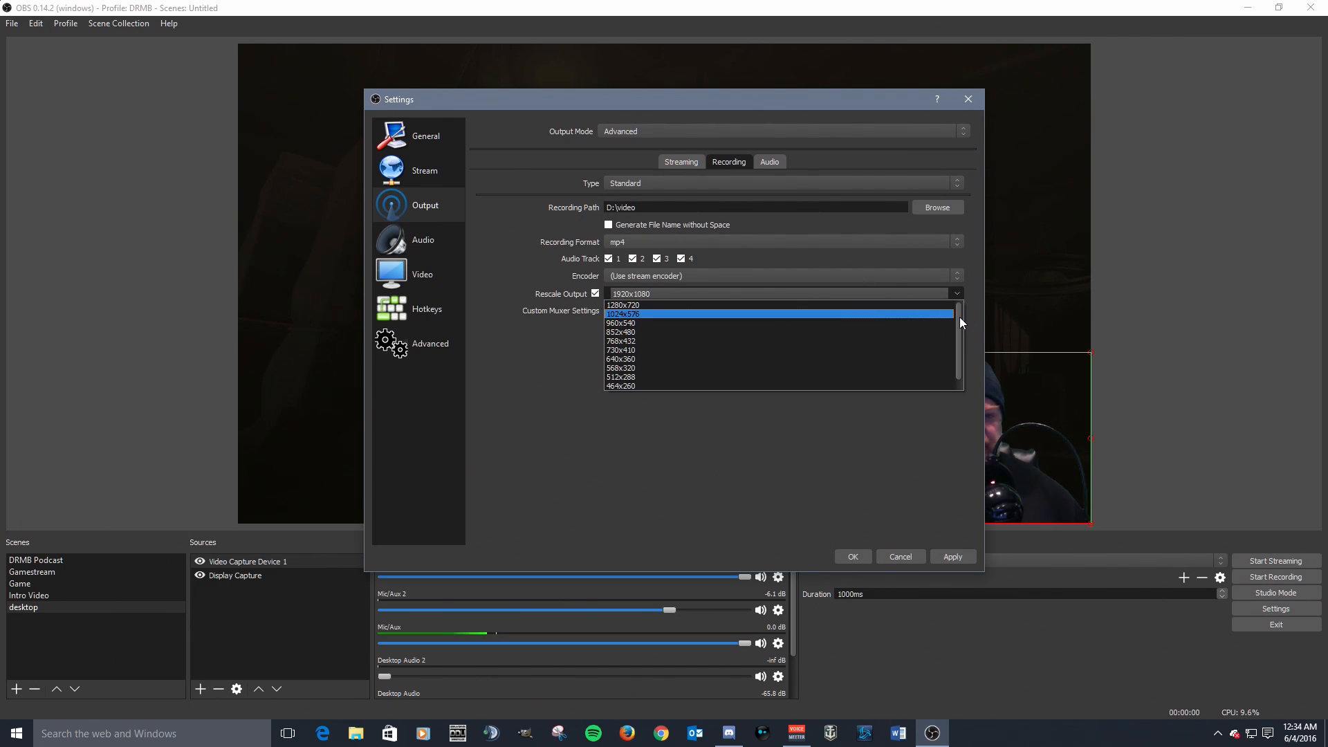
pyautogui.click(954, 292)
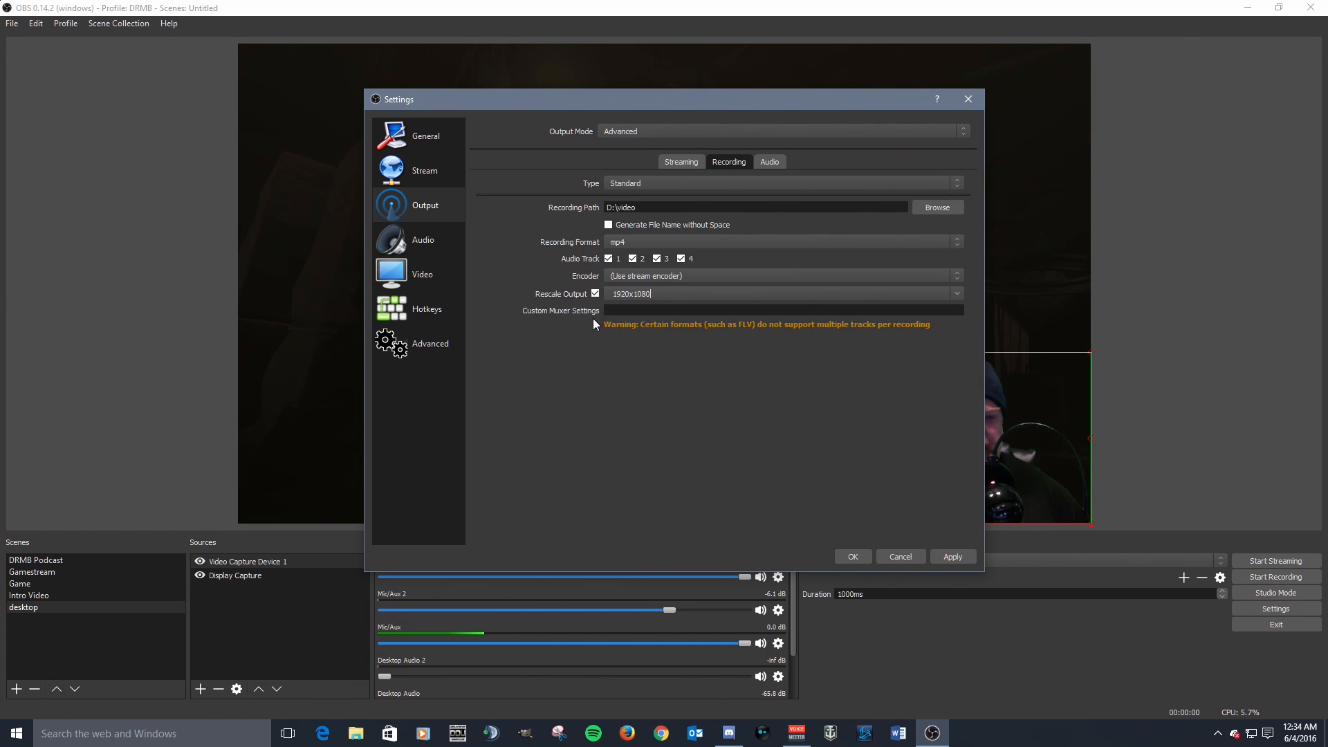
# Review the audio bitrate choices for Track 1 in the output settings, keeping 160.
pyautogui.click(776, 163)
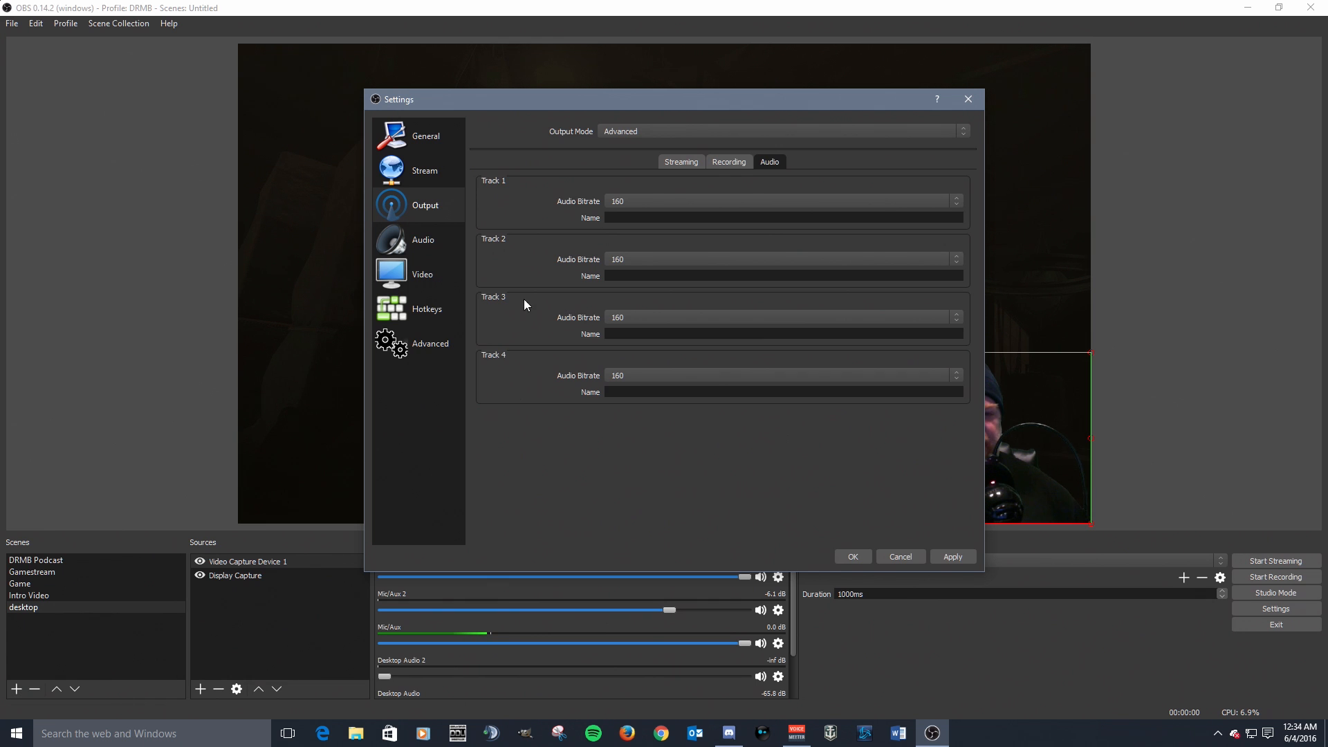
pyautogui.click(957, 201)
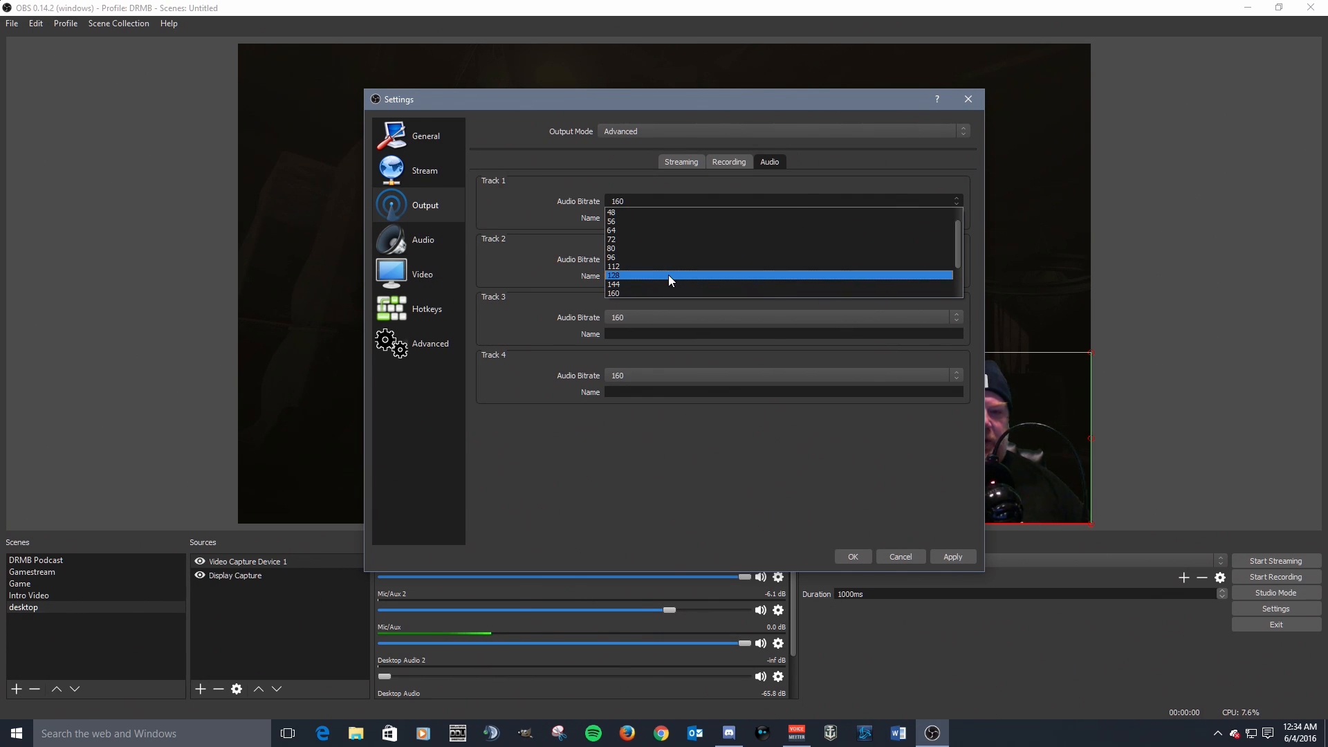
pyautogui.scroll(-2, 670, 277)
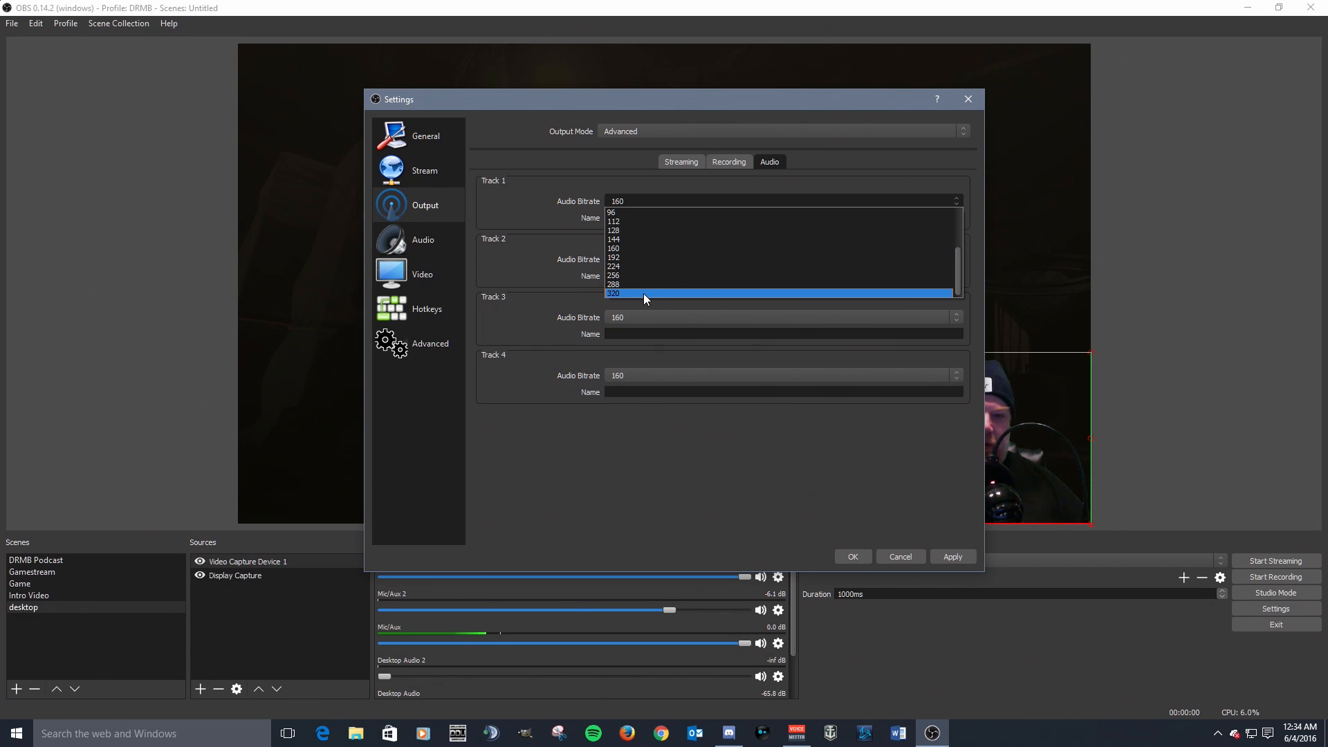
pyautogui.click(642, 249)
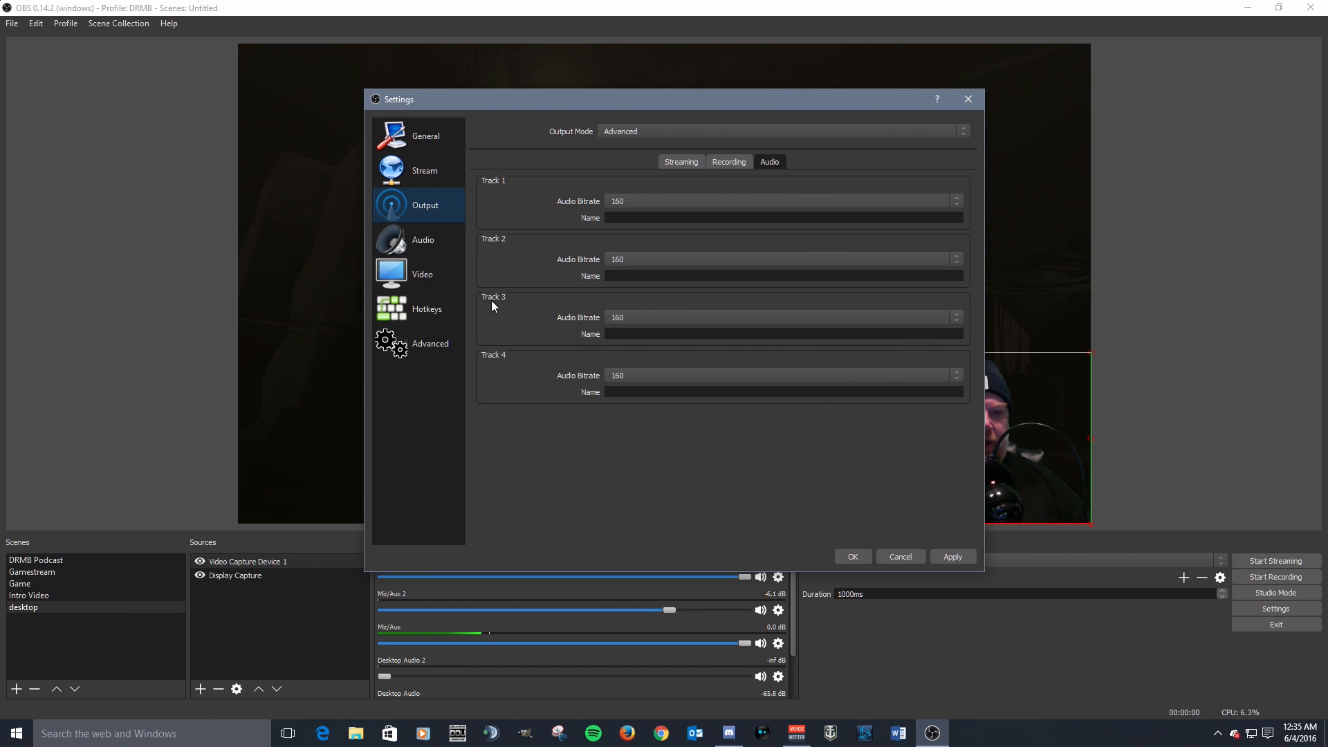
# Review the audio sample rate, channel and desktop audio device options, keeping 44.1khz and Stereo.
pyautogui.click(426, 246)
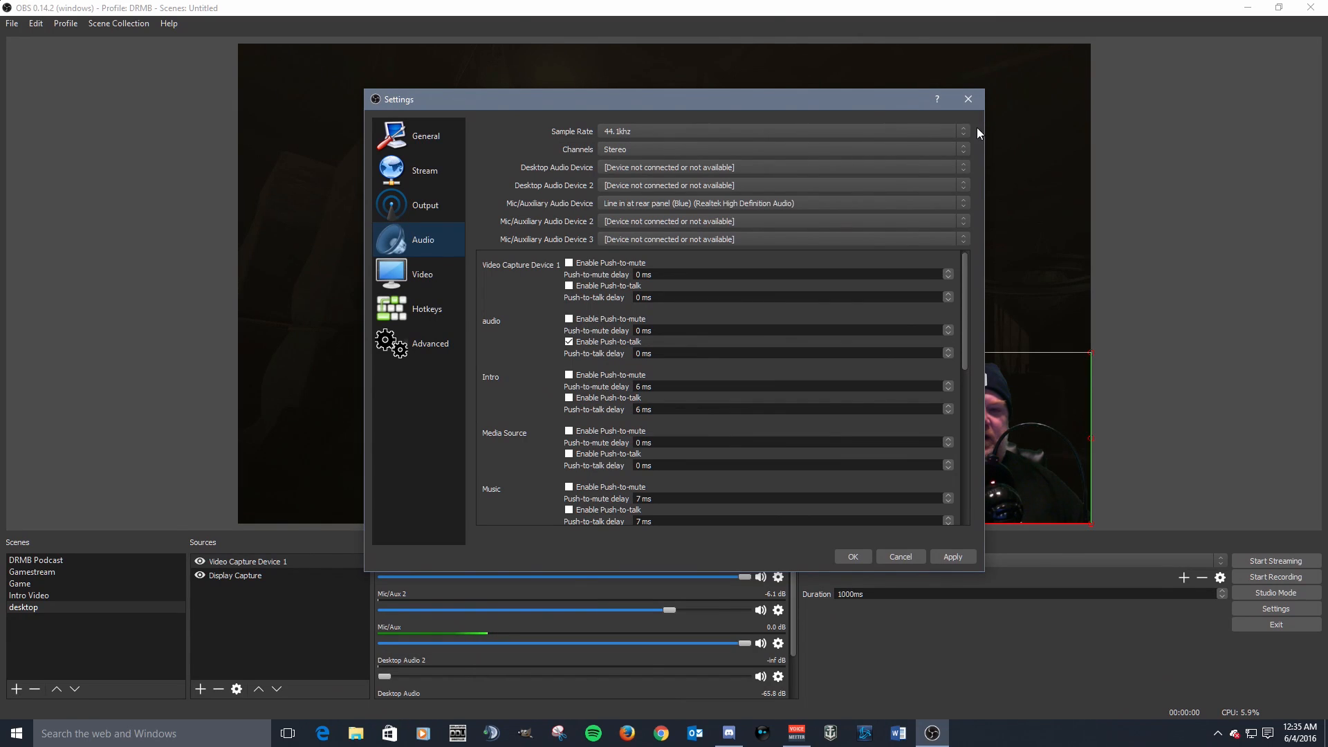
pyautogui.click(958, 131)
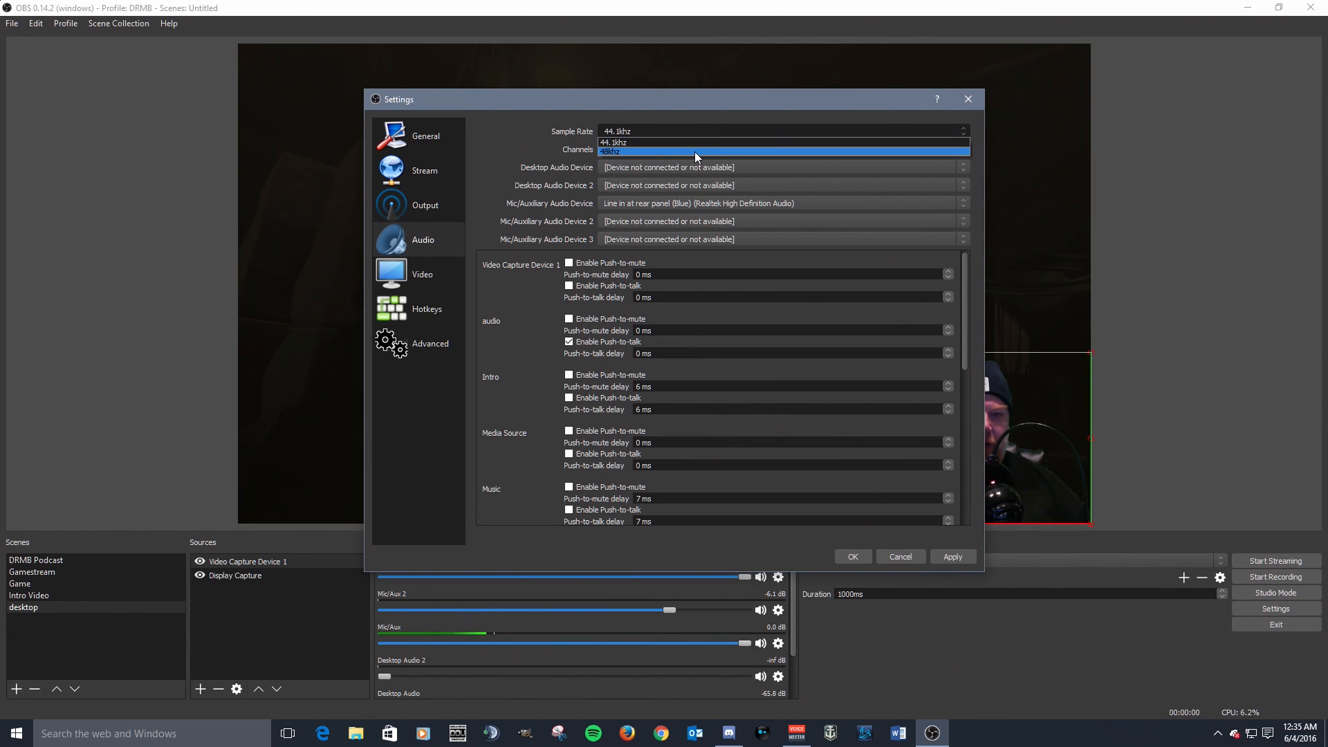
pyautogui.click(732, 139)
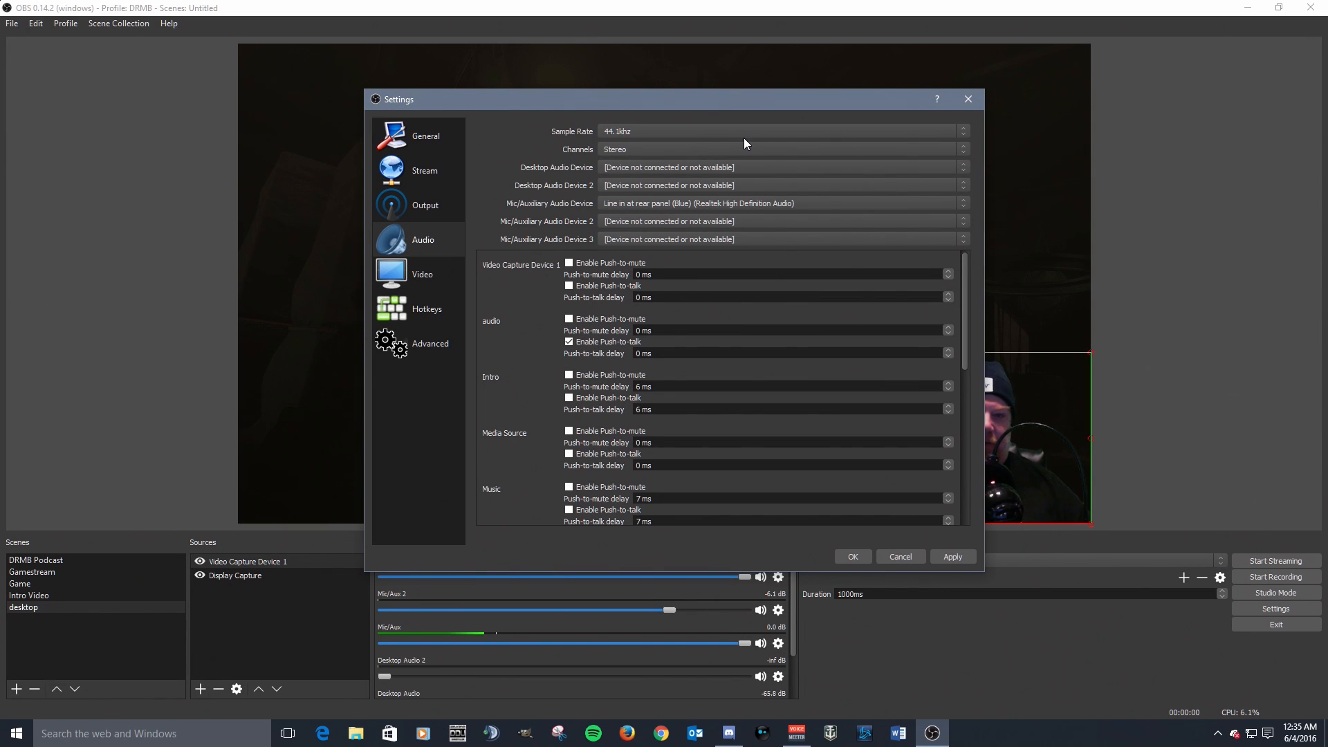
pyautogui.click(642, 151)
pyautogui.click(641, 150)
pyautogui.click(642, 151)
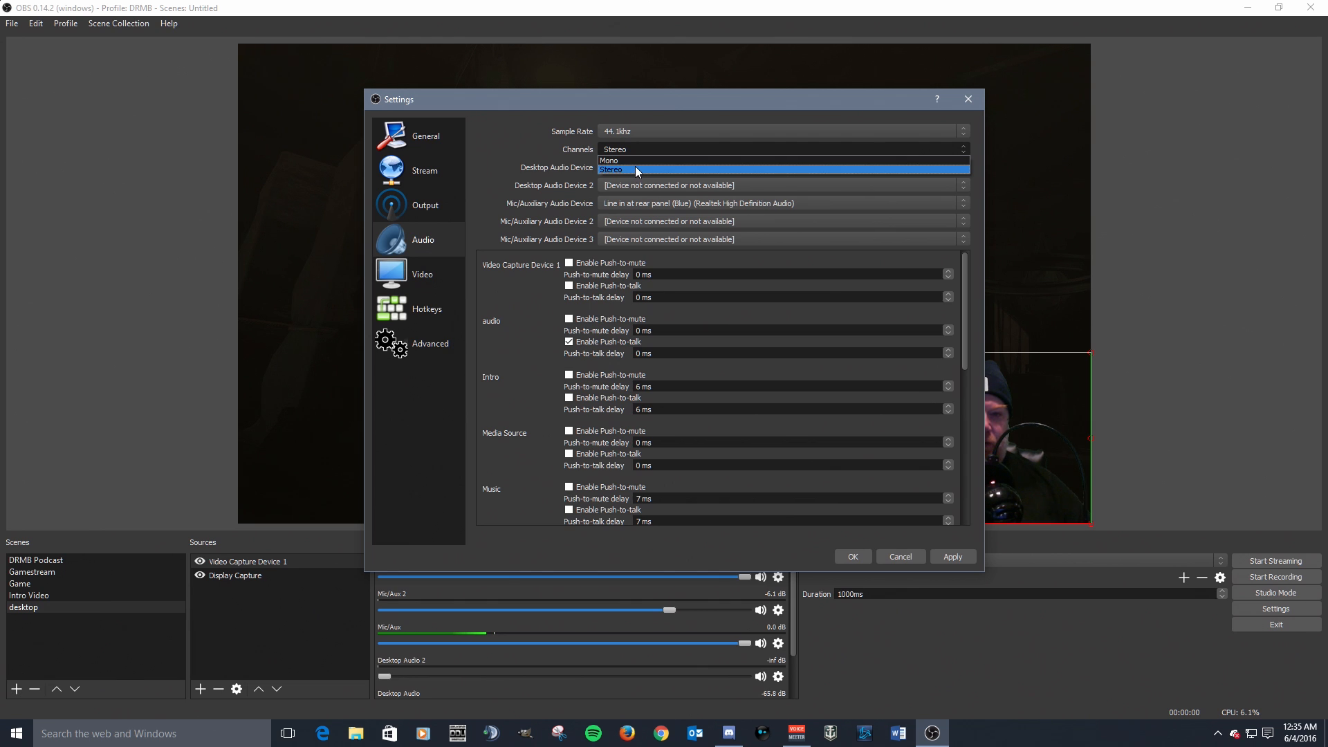
pyautogui.click(638, 170)
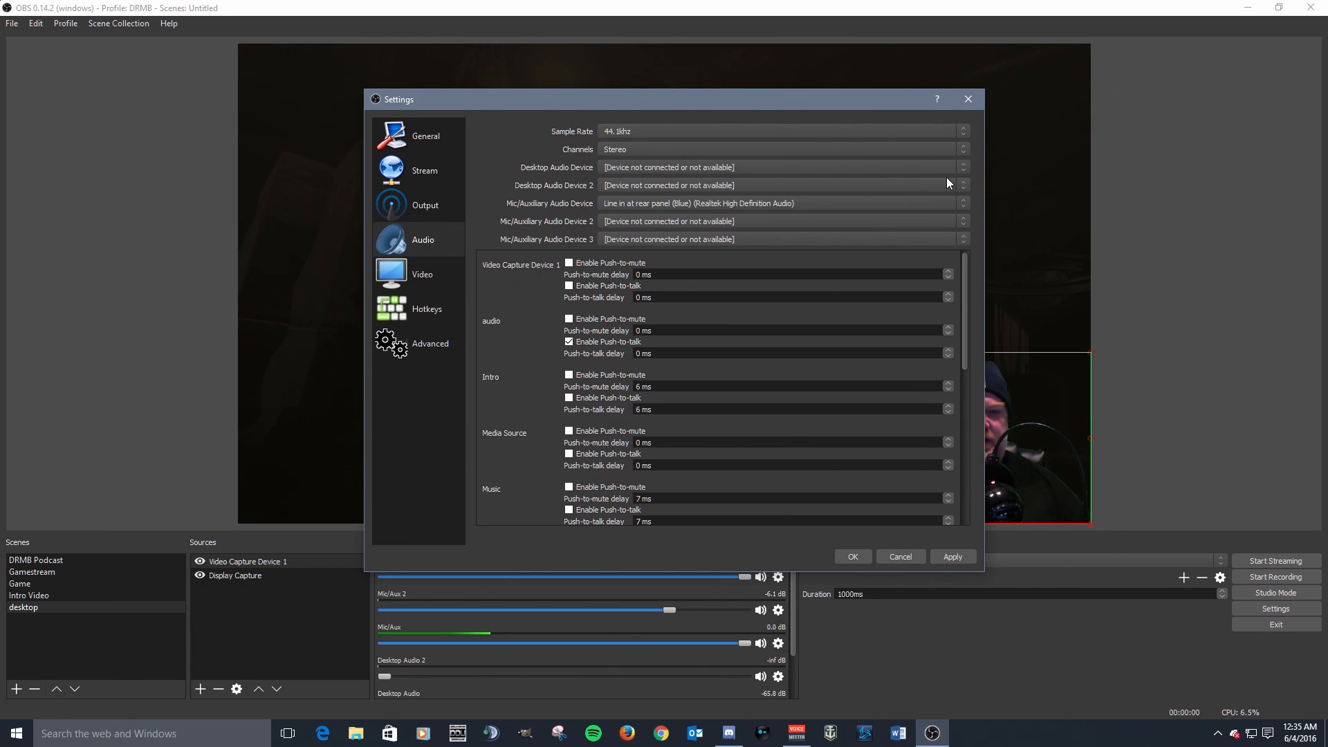
pyautogui.click(966, 168)
pyautogui.click(965, 168)
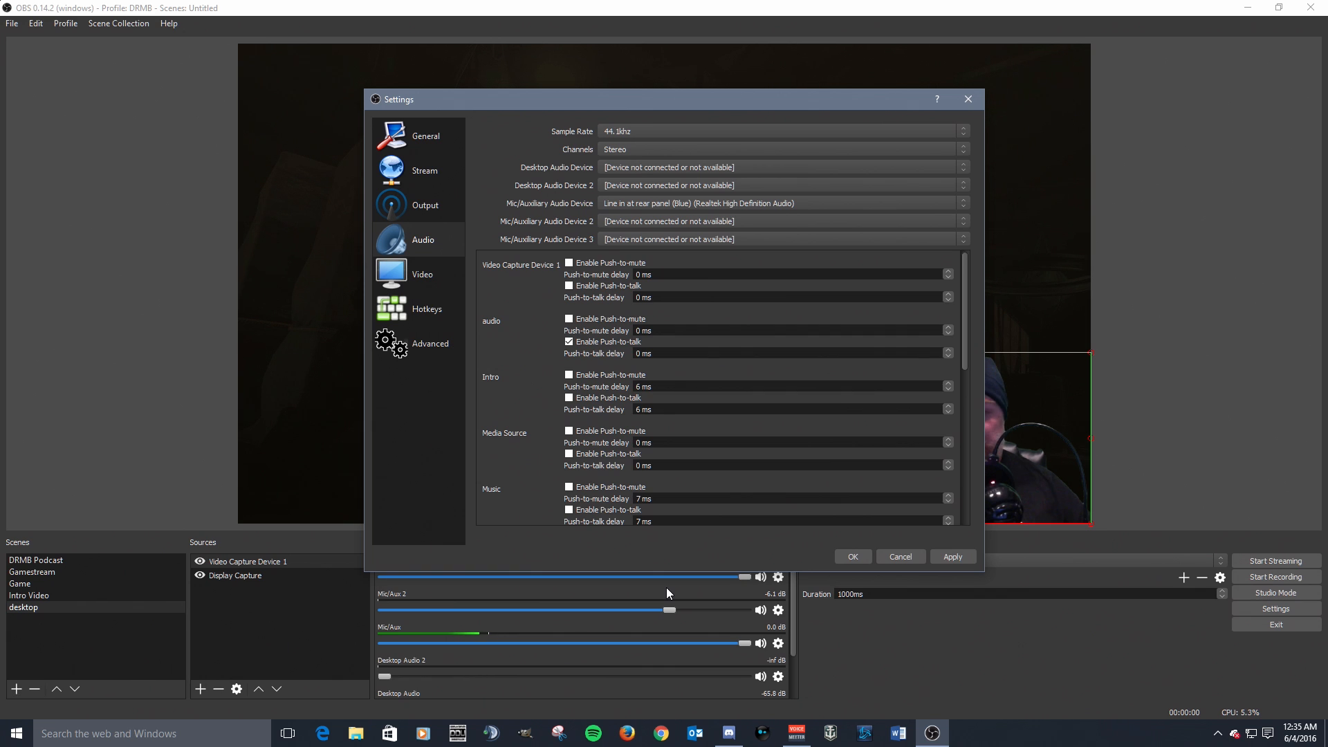
# Examine the push-to-mute and push-to-talk options for each audio source.
pyautogui.scroll(-3, 599, 296)
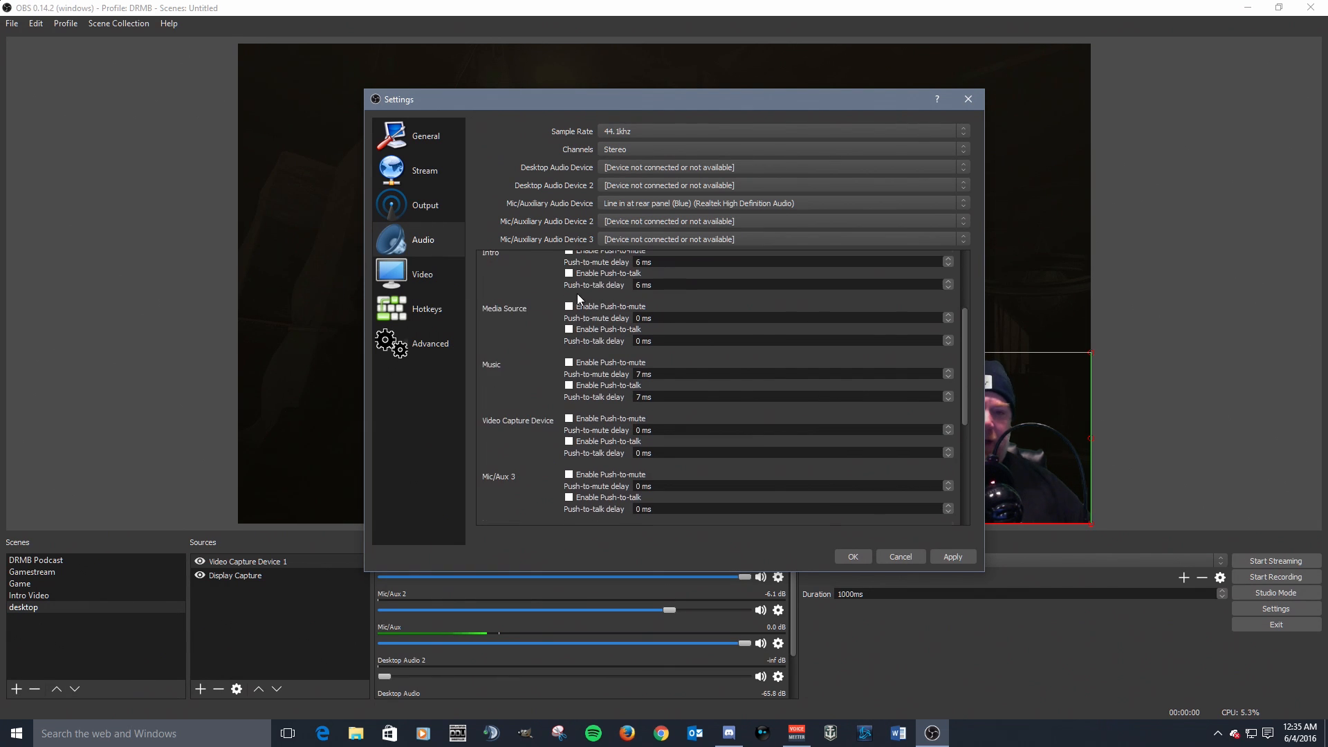
pyautogui.scroll(3, 540, 269)
pyautogui.scroll(-3, 539, 269)
pyautogui.scroll(3, 544, 279)
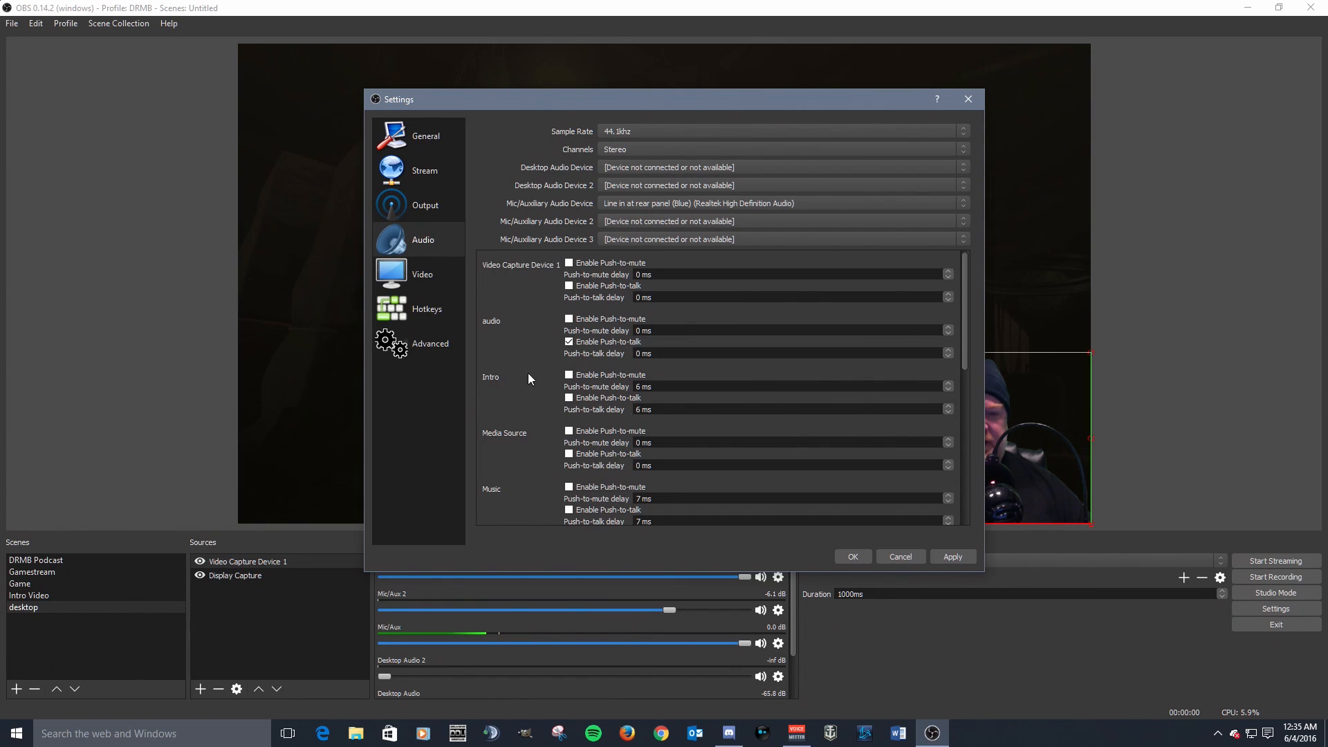
pyautogui.scroll(-3, 528, 372)
pyautogui.scroll(3, 535, 372)
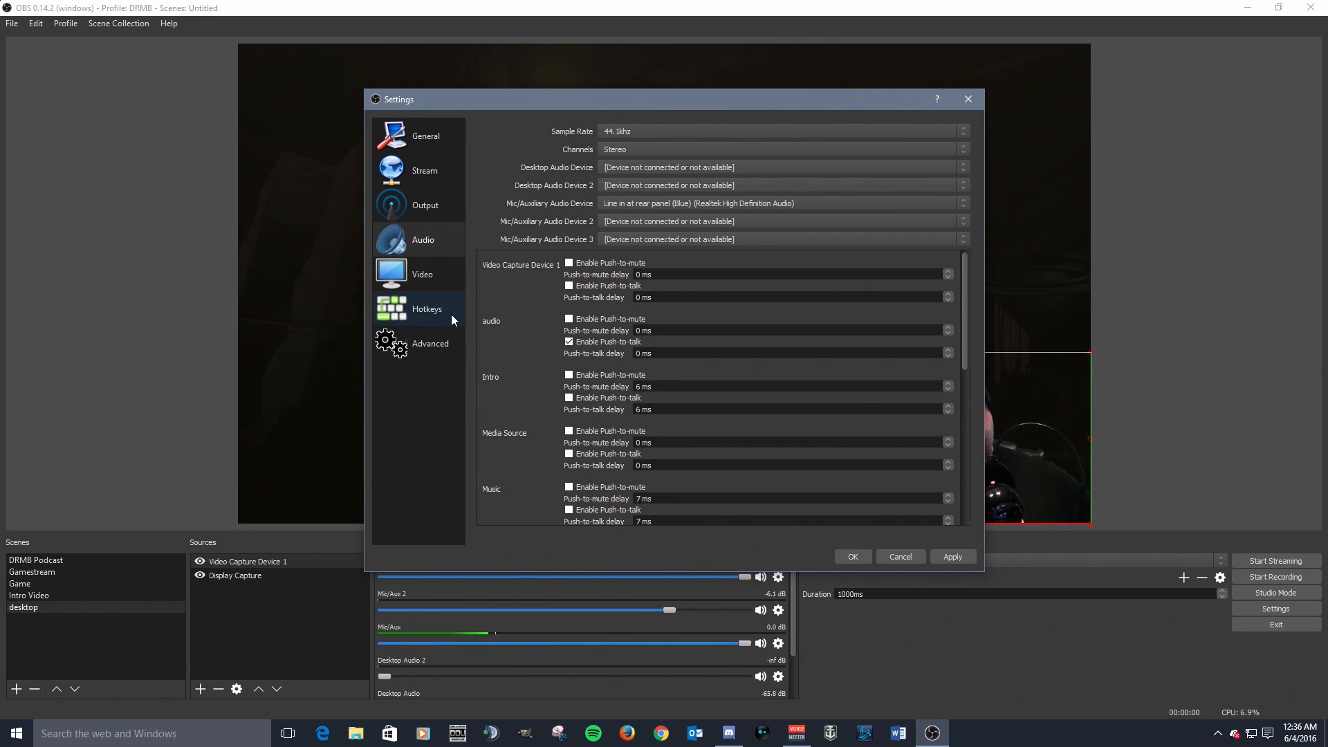
pyautogui.scroll(-4, 560, 339)
pyautogui.scroll(2, 562, 341)
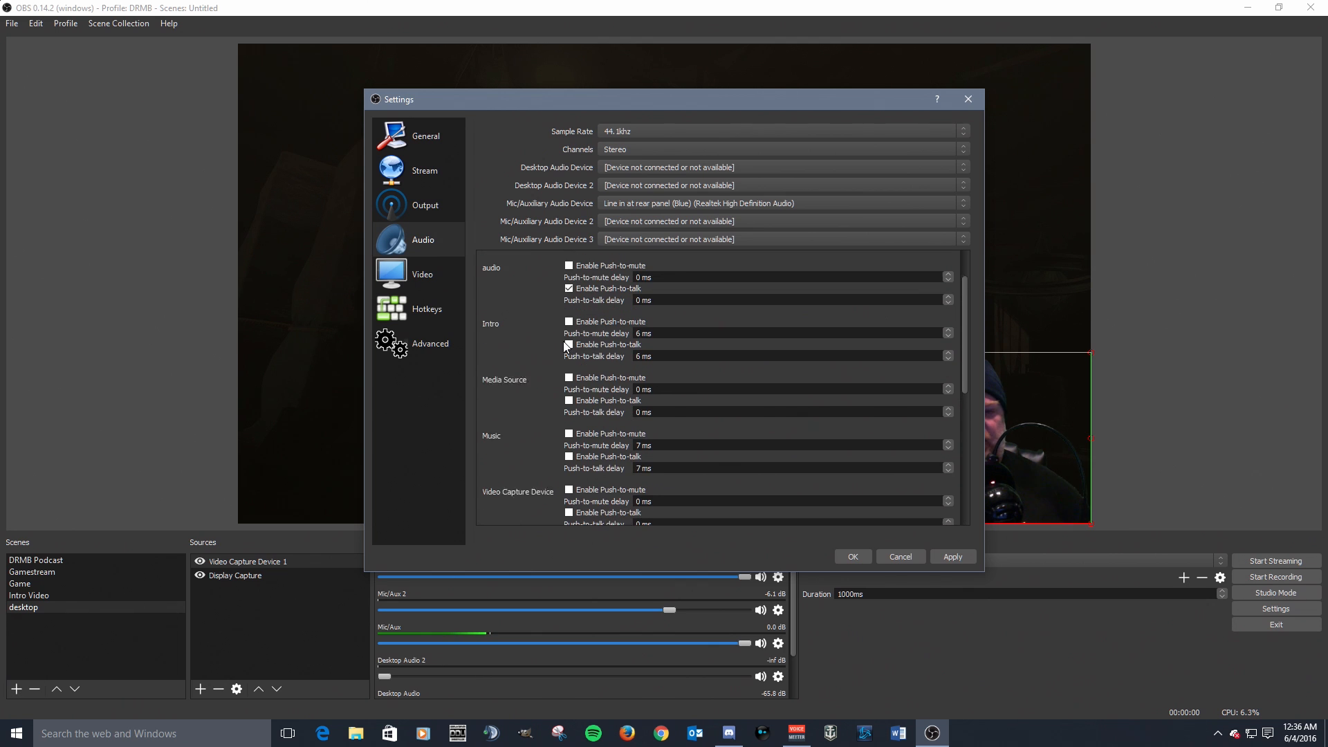
pyautogui.scroll(1, 565, 346)
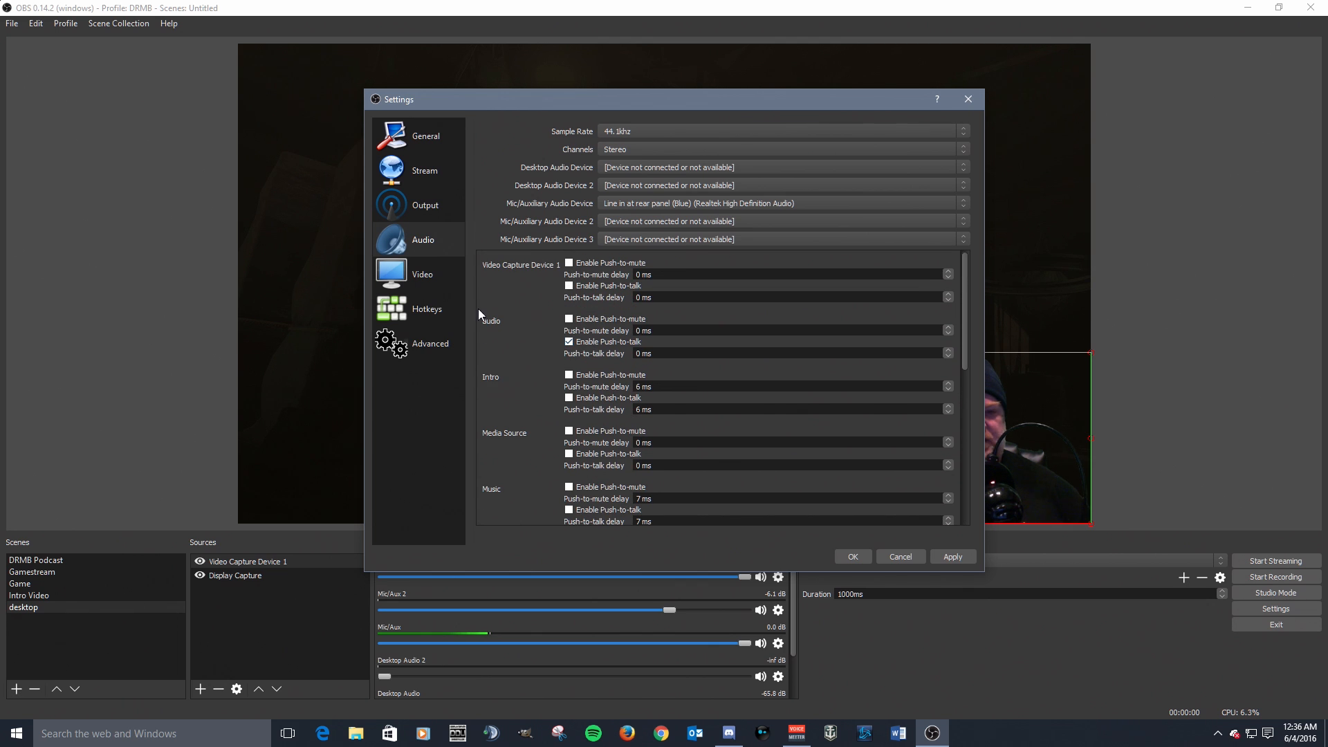
# Review the base (canvas) resolution choices in the video settings, keeping 1920x1080.
pyautogui.click(438, 278)
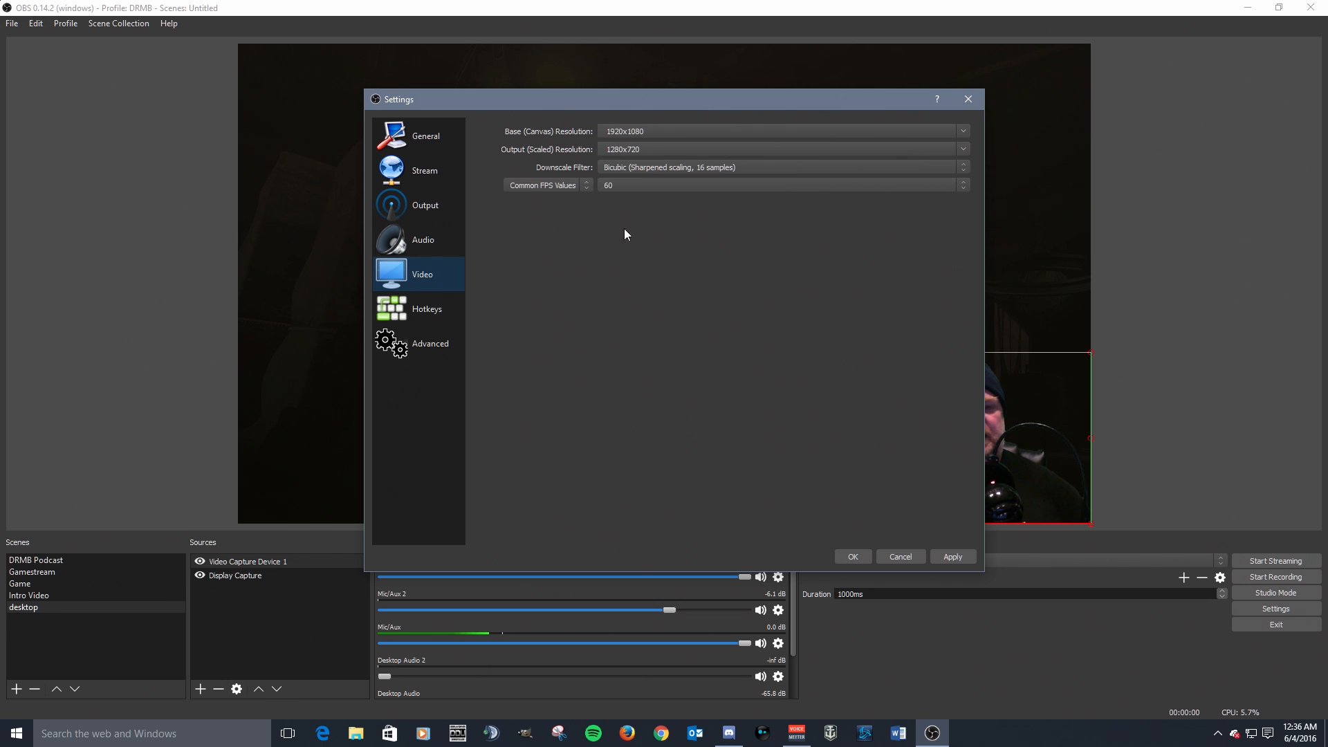
pyautogui.click(961, 130)
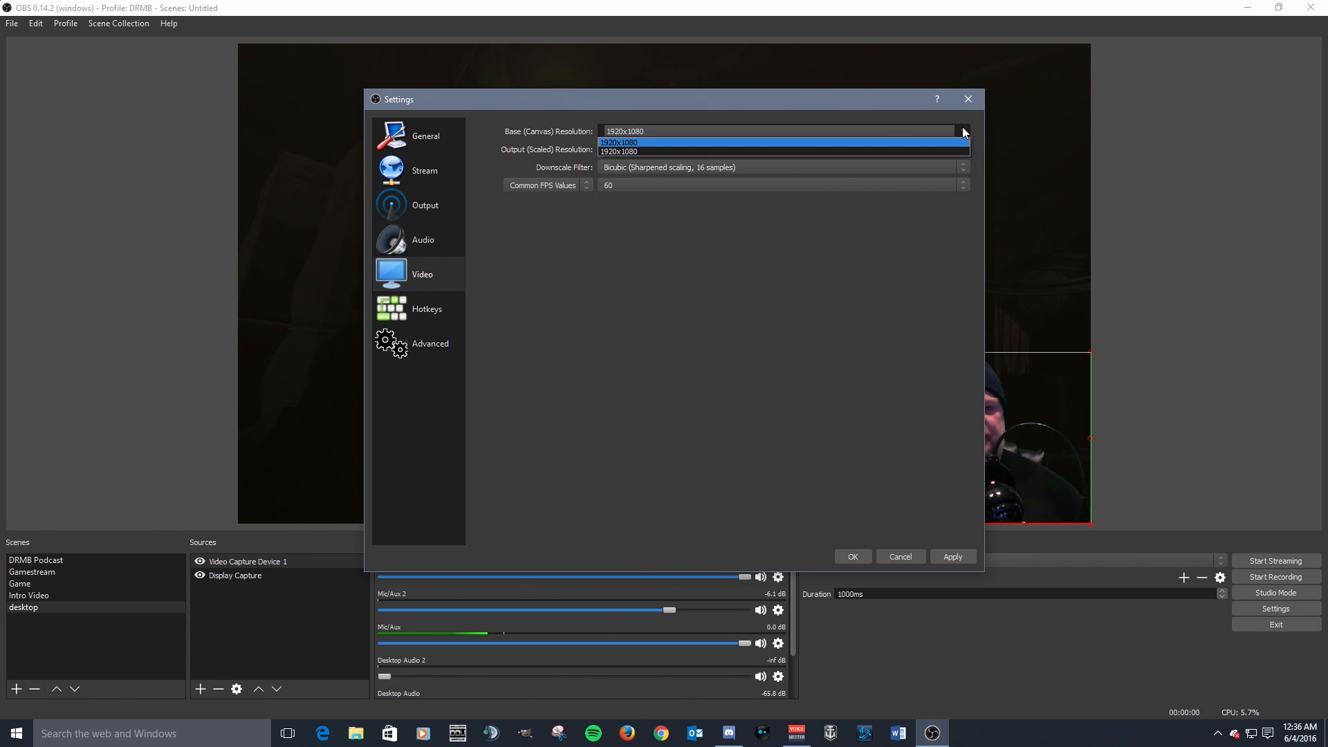
pyautogui.click(961, 130)
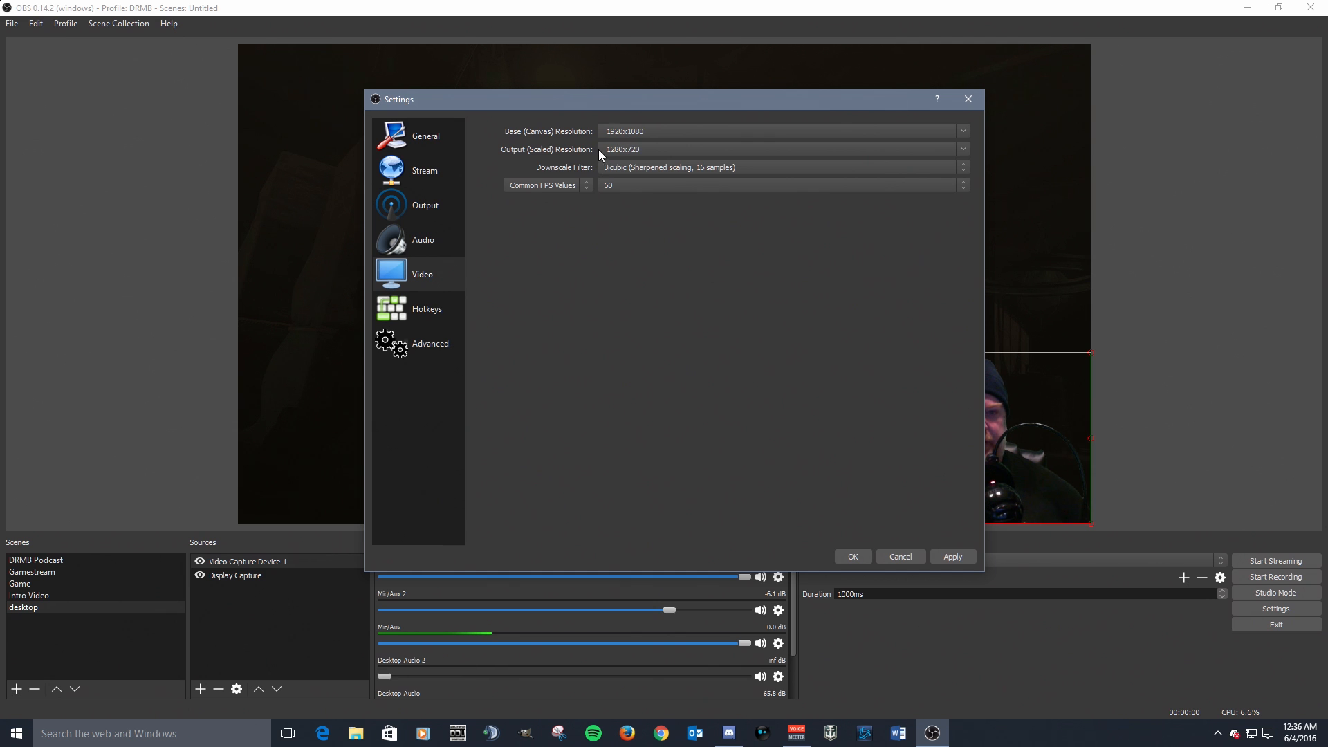
# Switch the output (scaled) resolution to 1920x1080 and return it to 1280x720.
pyautogui.click(963, 149)
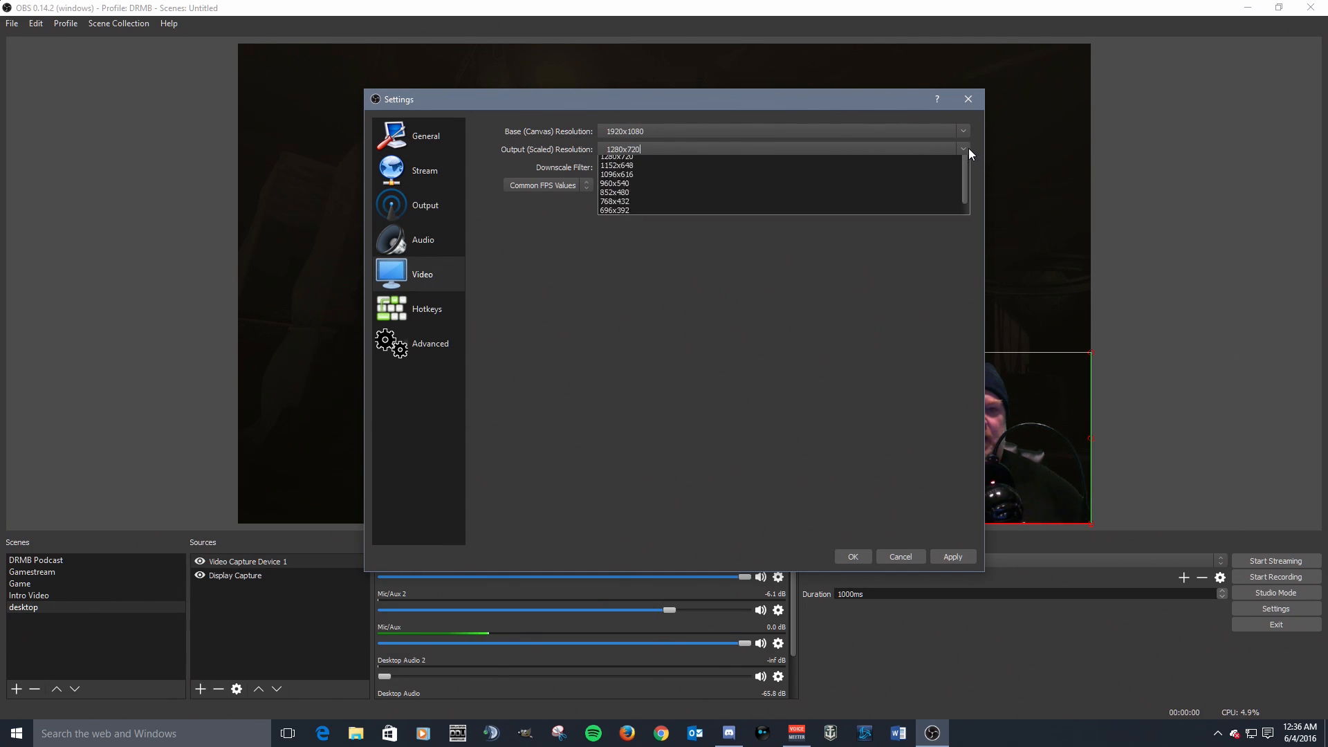
pyautogui.click(835, 158)
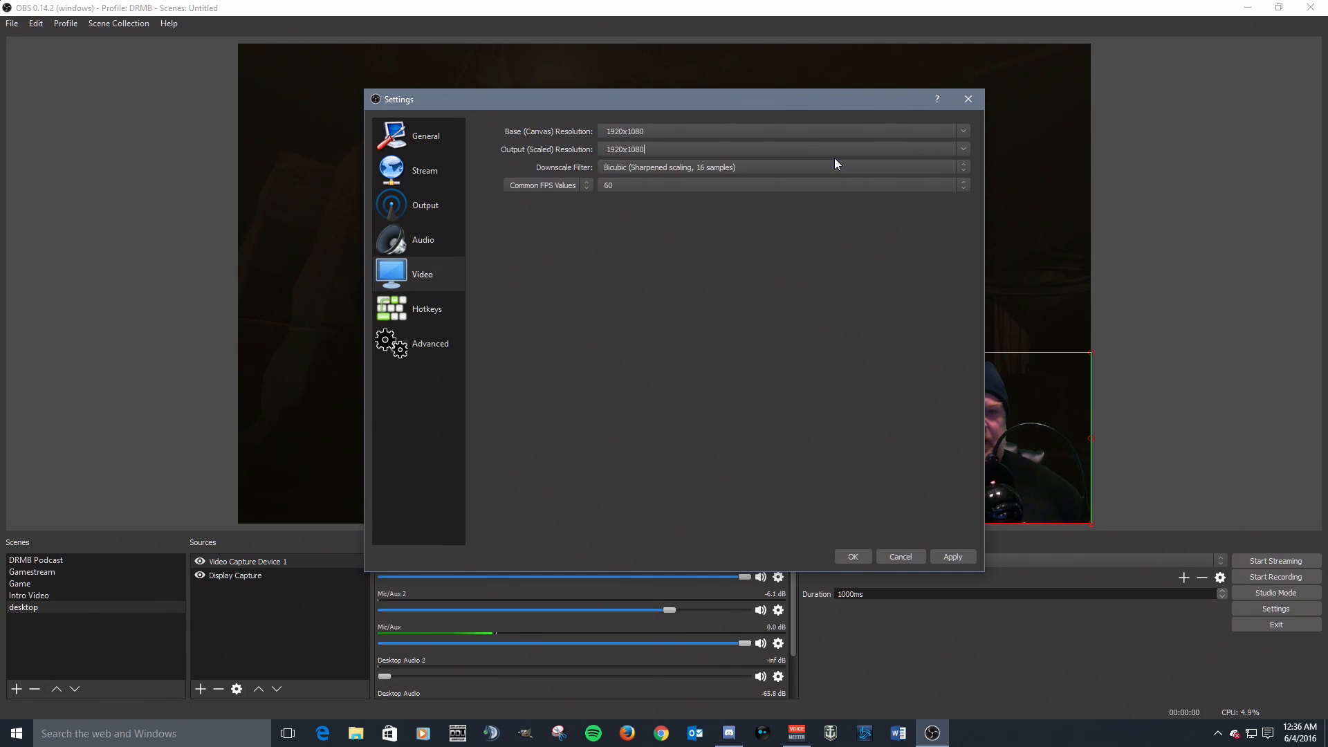
pyautogui.click(960, 150)
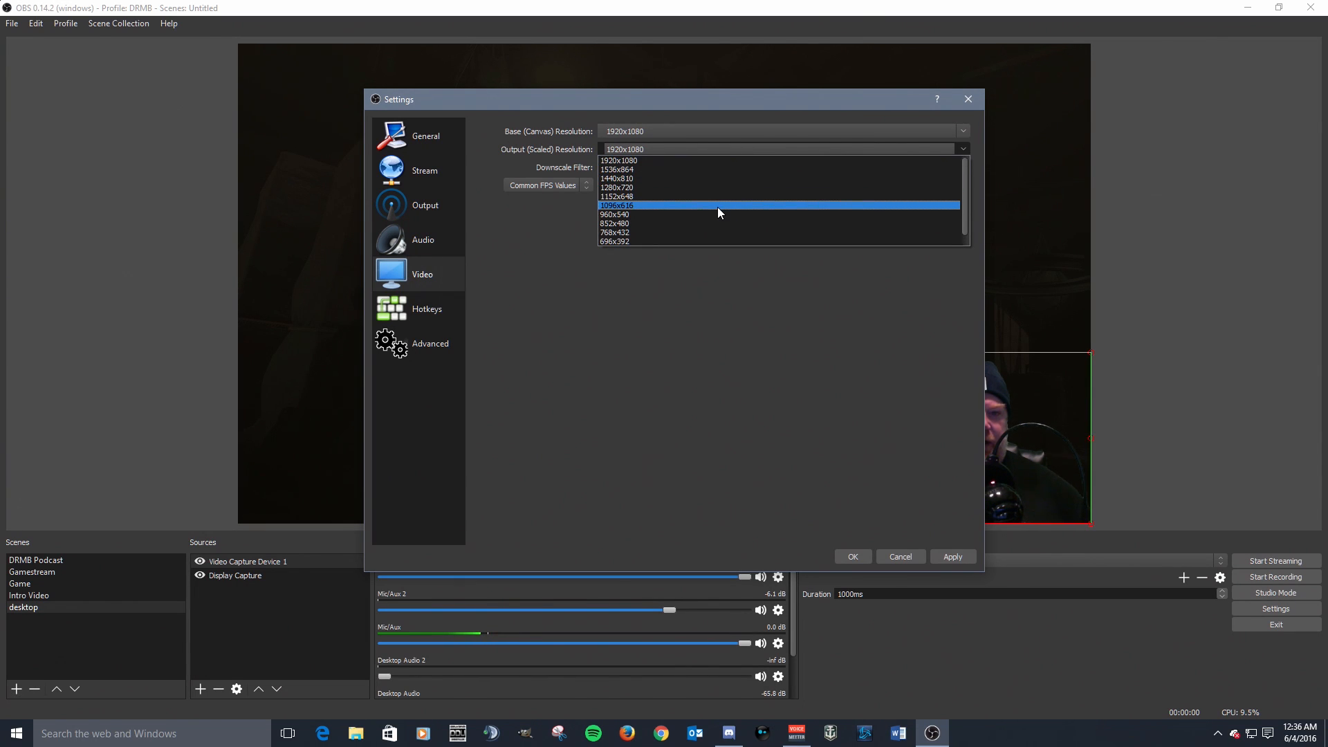
pyautogui.click(728, 189)
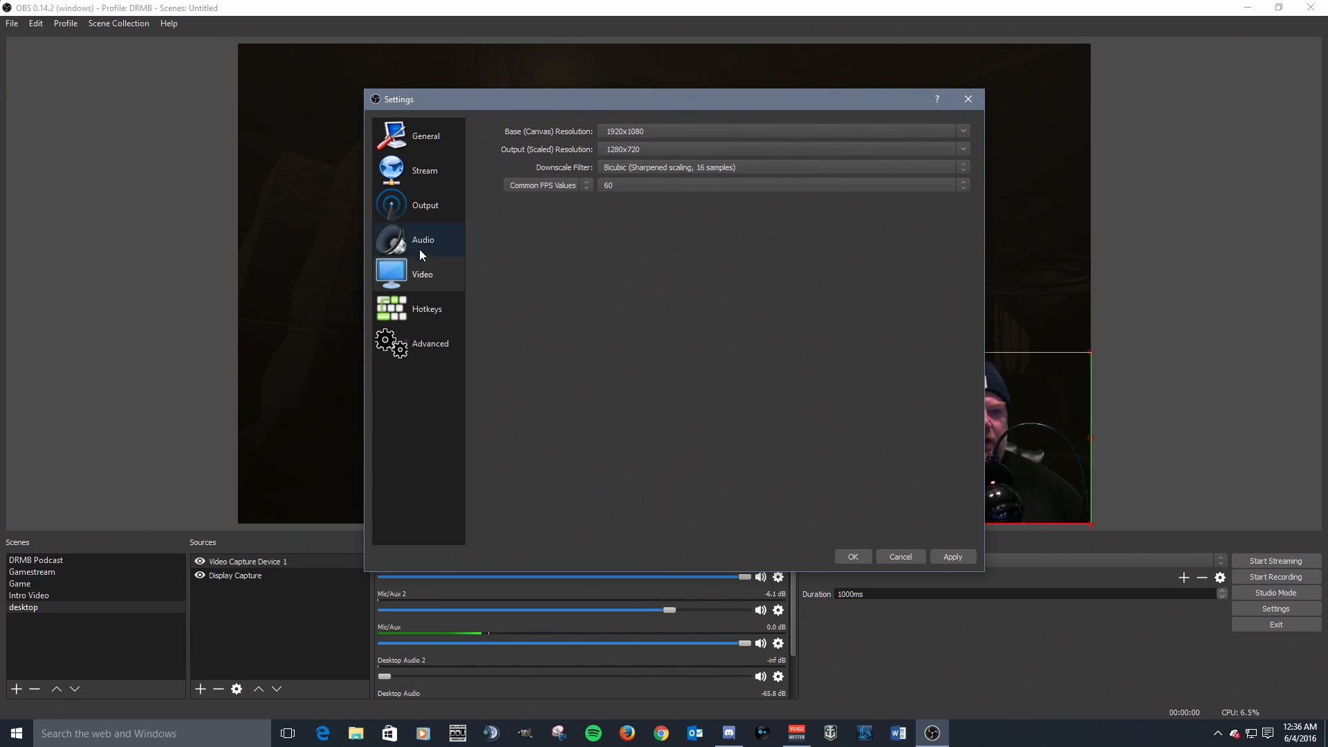
# Turn off Rescale Output in the recording output settings.
pyautogui.click(440, 205)
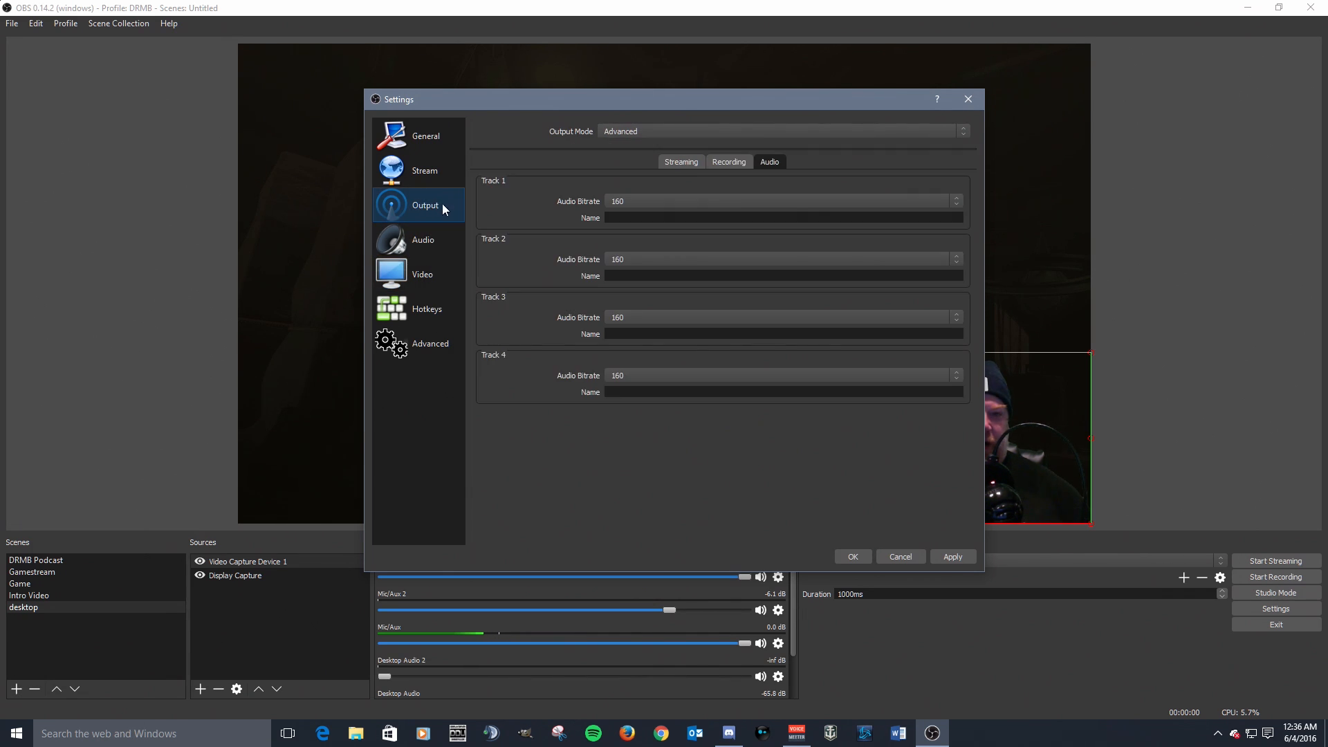
pyautogui.click(720, 159)
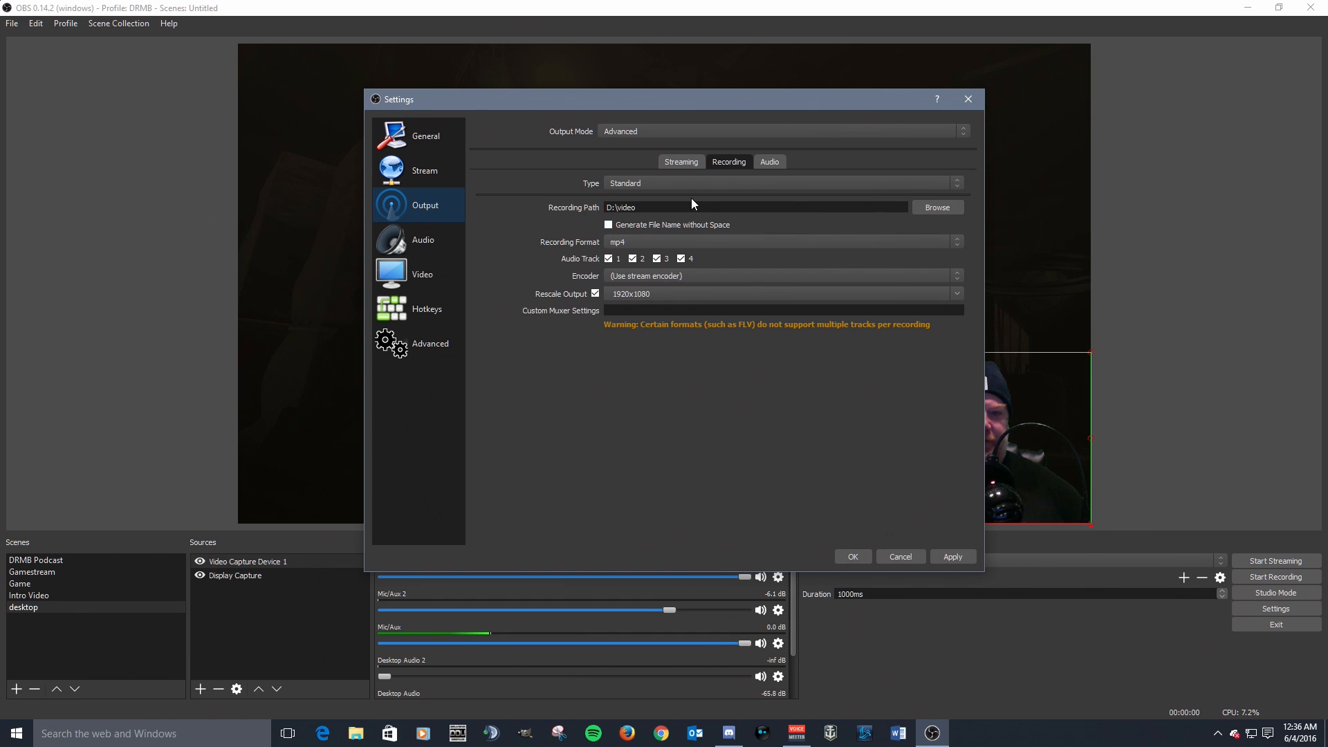
pyautogui.click(595, 294)
pyautogui.click(597, 296)
pyautogui.click(595, 296)
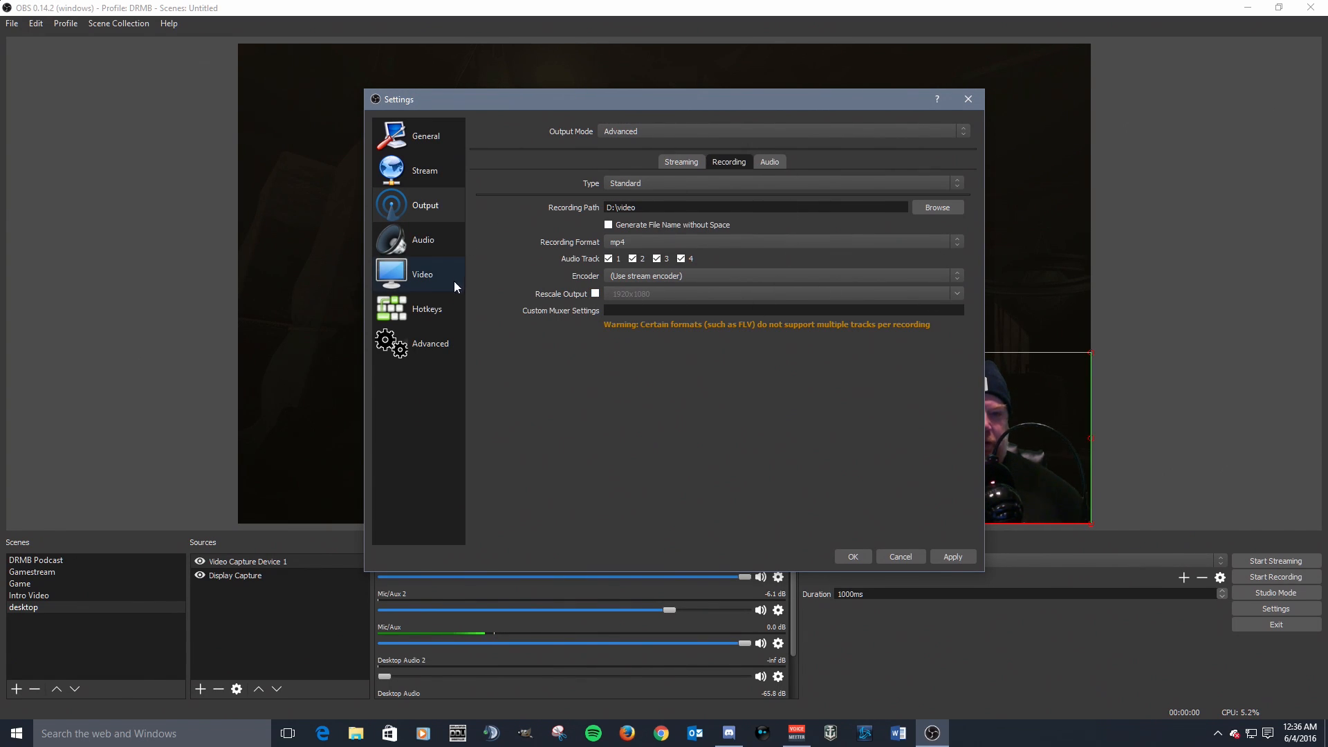
# Set the video downscale filter to Lanczos (Sharpened scaling, 32 samples).
pyautogui.click(420, 278)
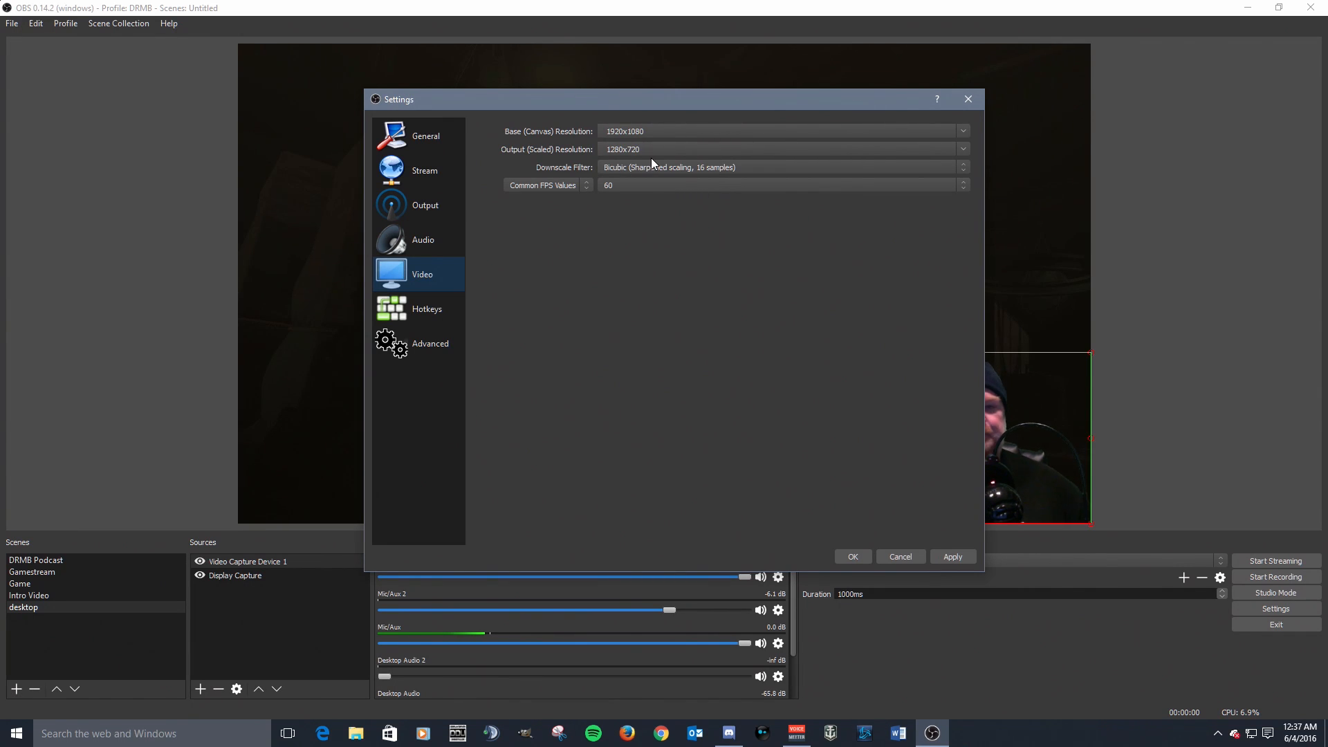
pyautogui.click(966, 165)
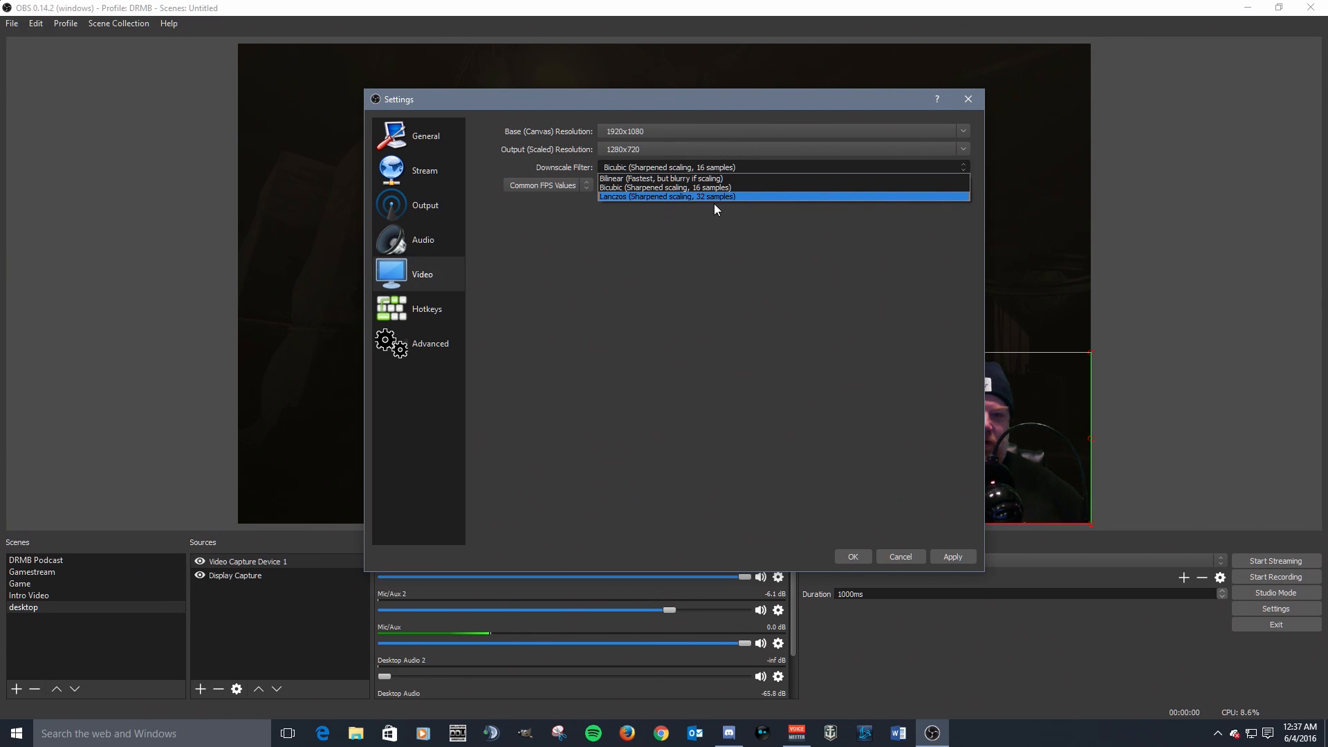
pyautogui.click(782, 197)
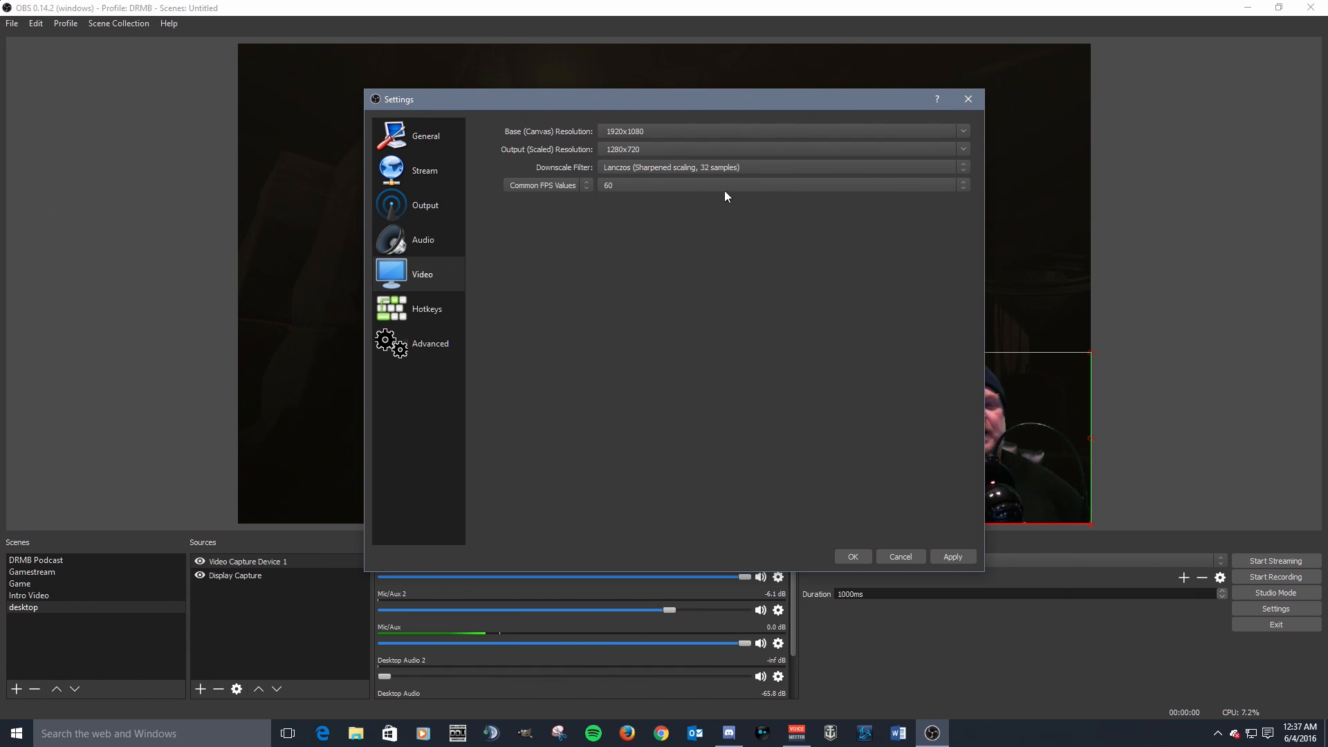
# Set the common FPS value to 30 in the video settings.
pyautogui.click(968, 185)
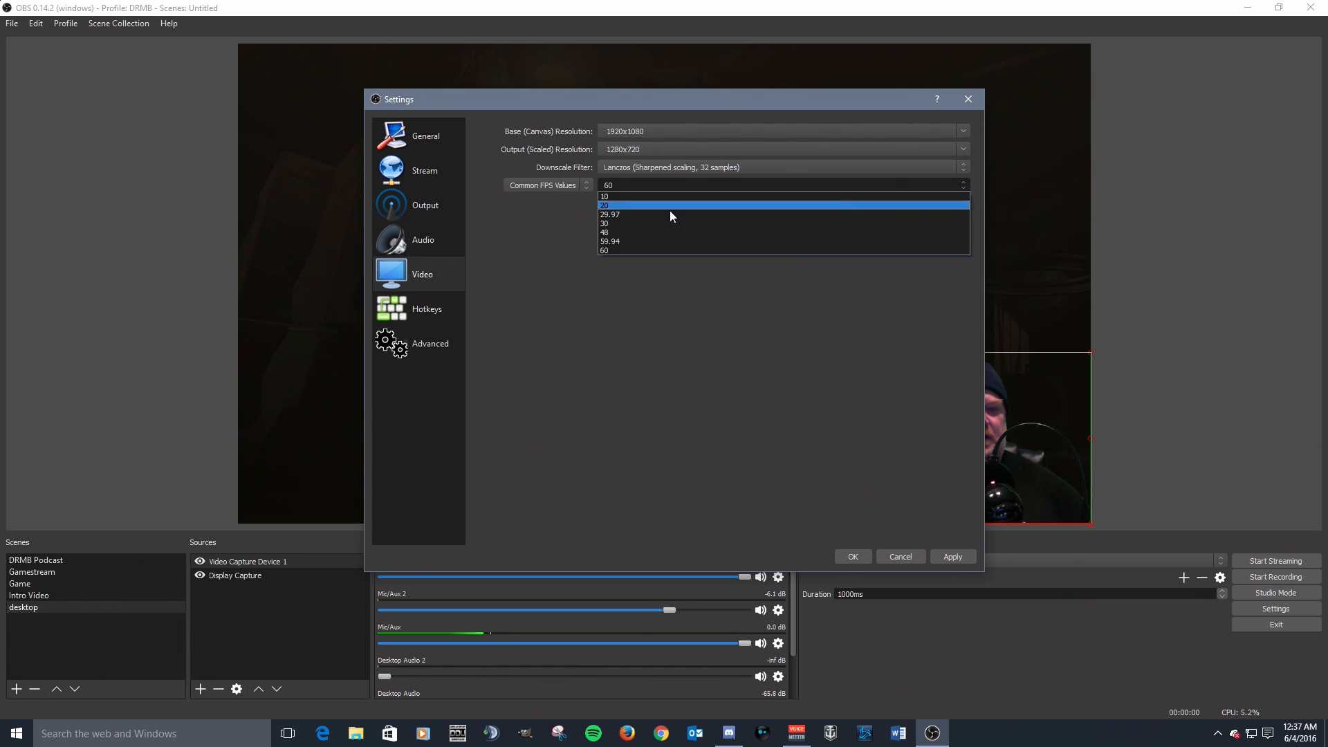
pyautogui.click(725, 220)
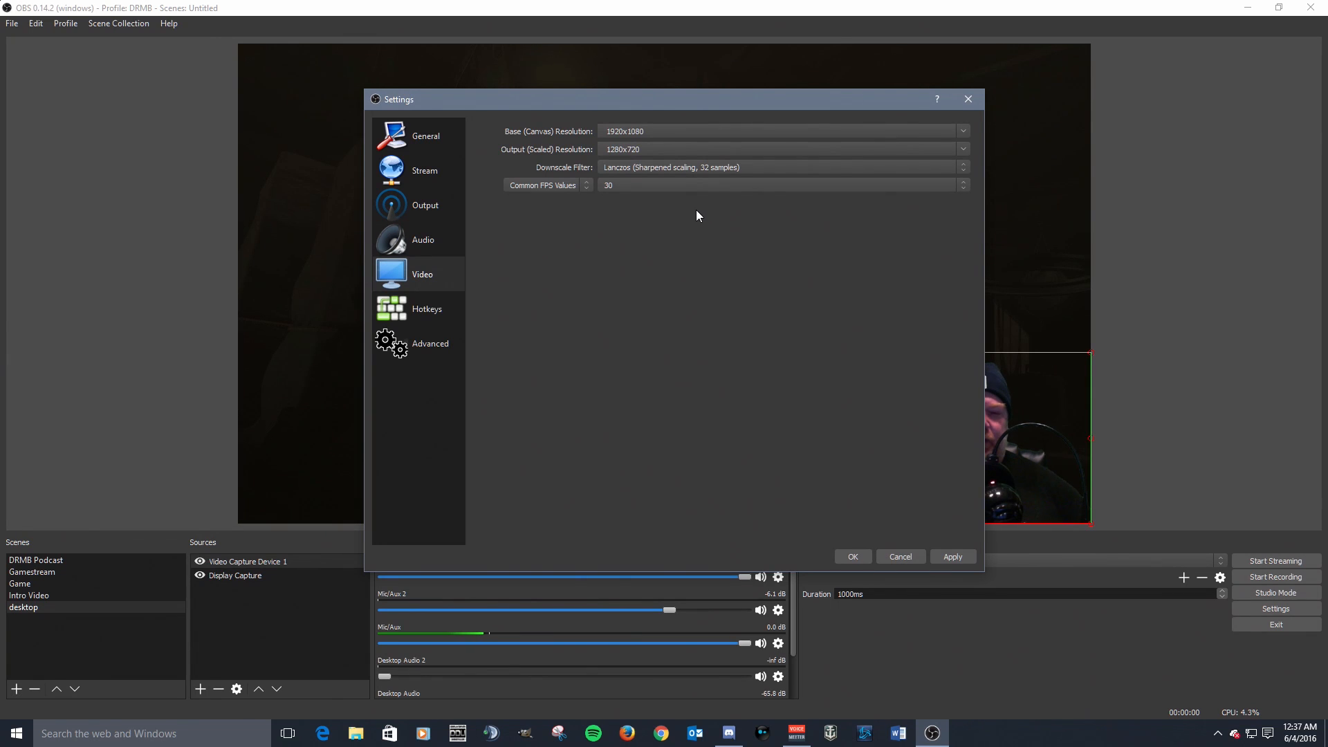
pyautogui.click(963, 185)
pyautogui.click(773, 190)
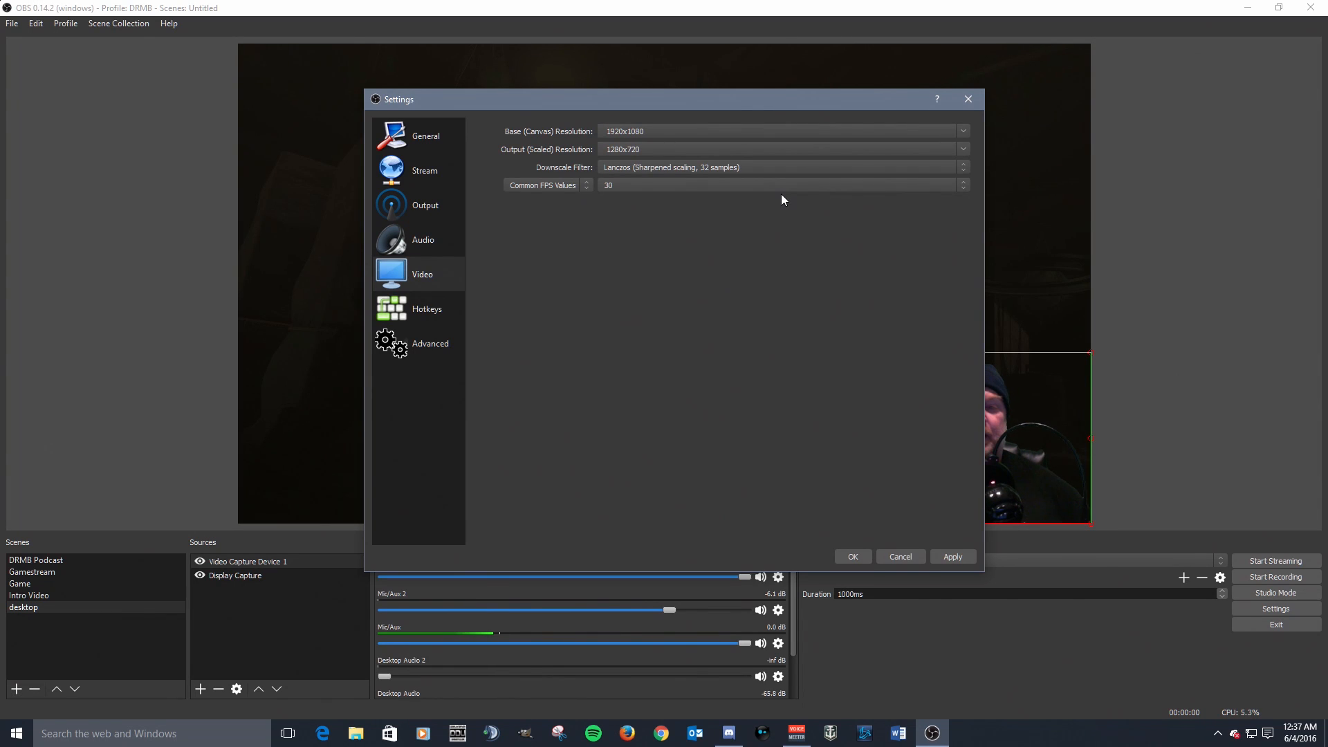
pyautogui.click(965, 186)
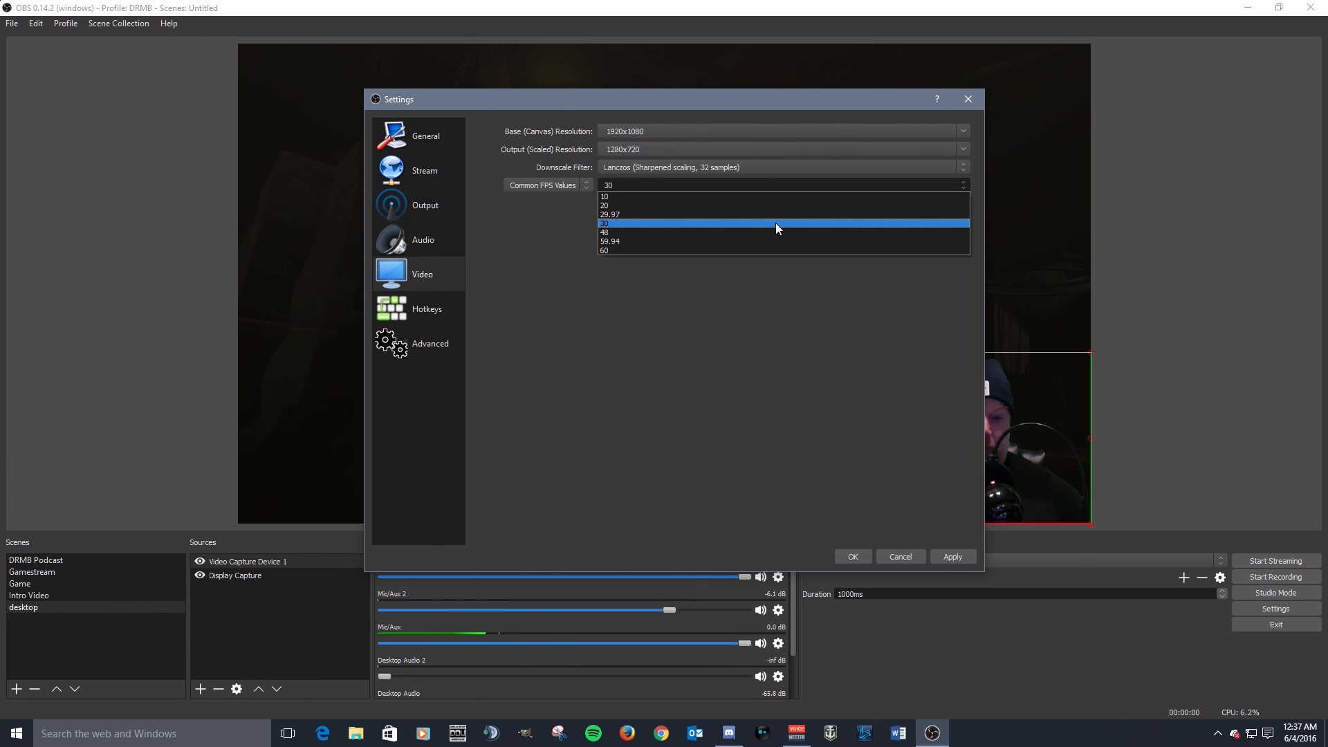
pyautogui.click(775, 223)
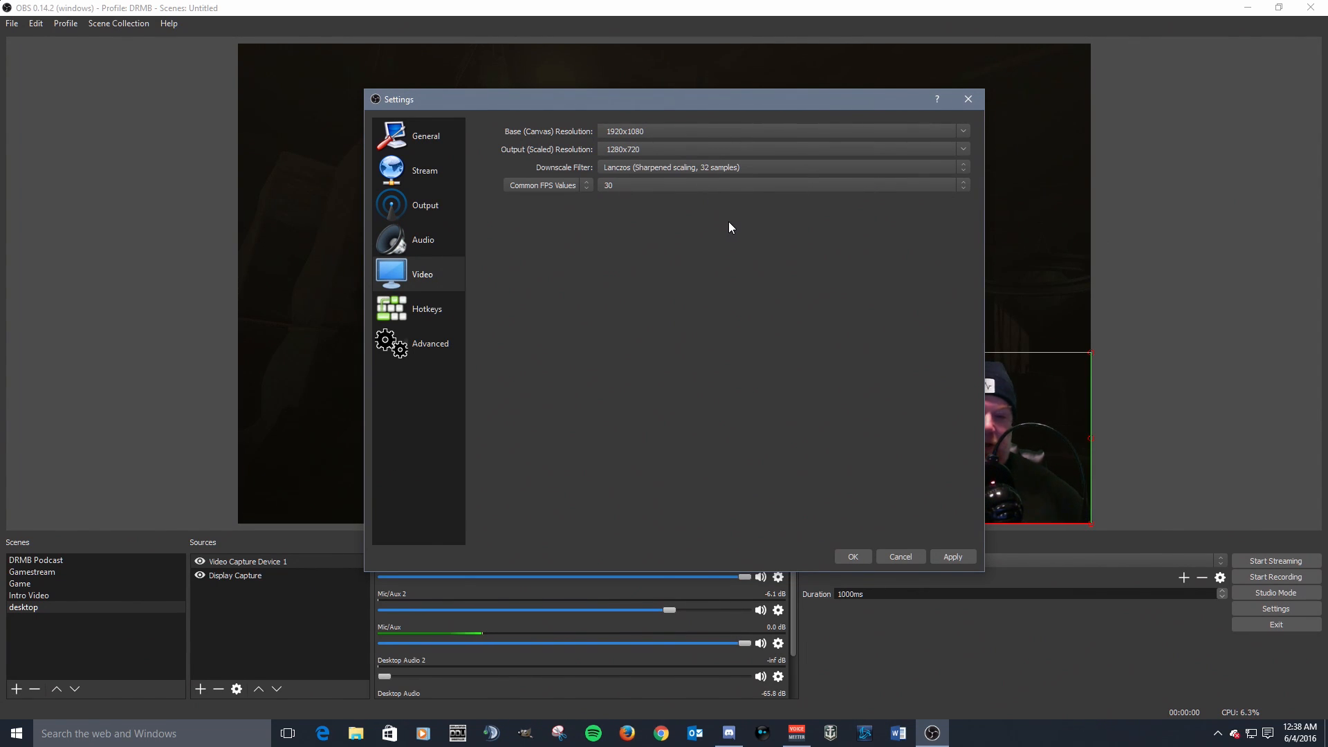
# Examine the hotkey settings for recording, transitions, showing and hiding scene sources, and muting or push-to-talk on audio sources.
pyautogui.click(415, 306)
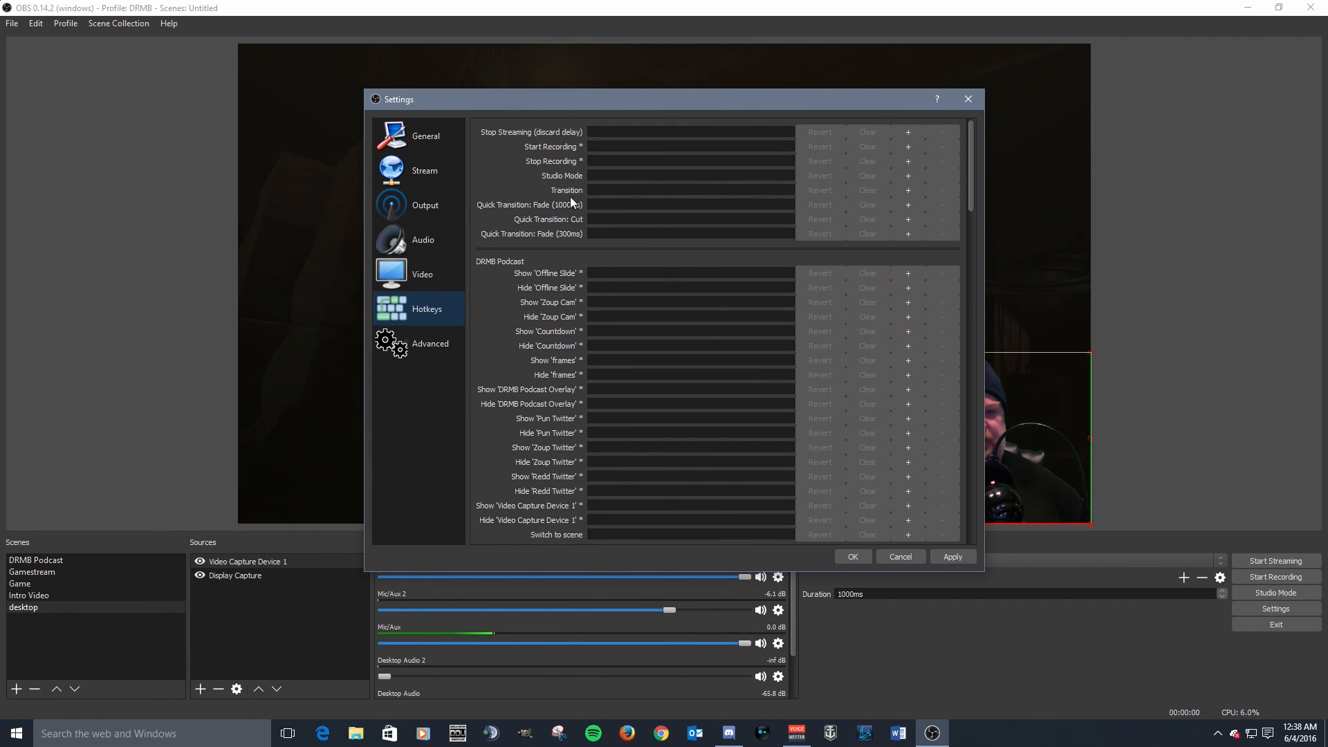
pyautogui.scroll(-1, 540, 249)
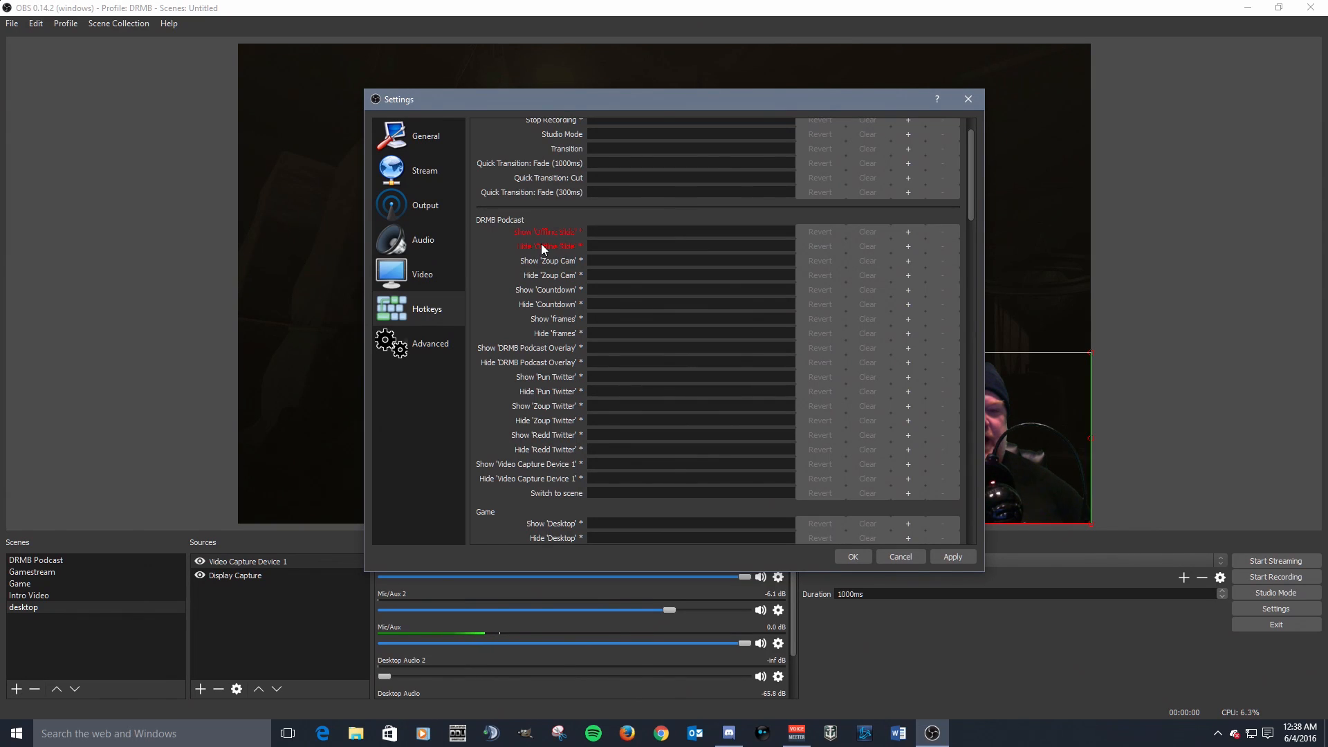
pyautogui.scroll(-1, 544, 245)
pyautogui.scroll(-3, 545, 246)
pyautogui.scroll(-2, 545, 243)
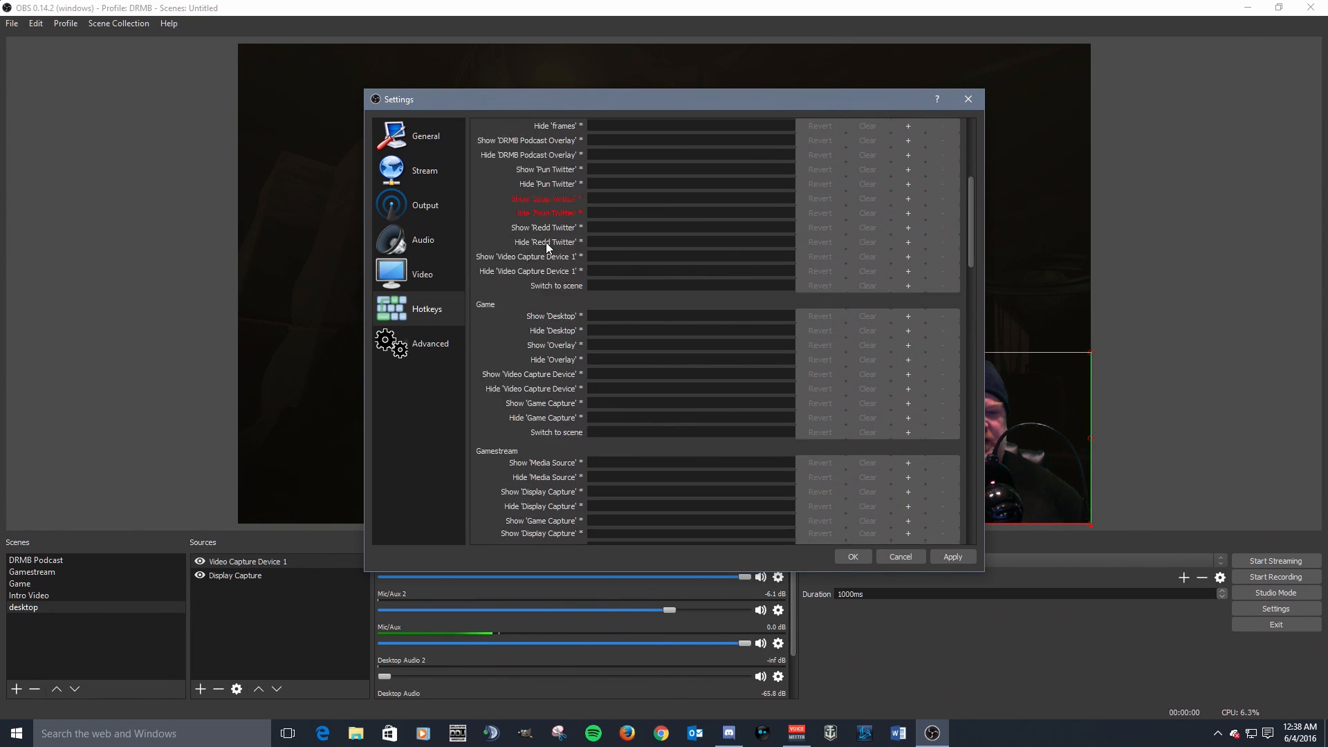
pyautogui.scroll(5, 600, 269)
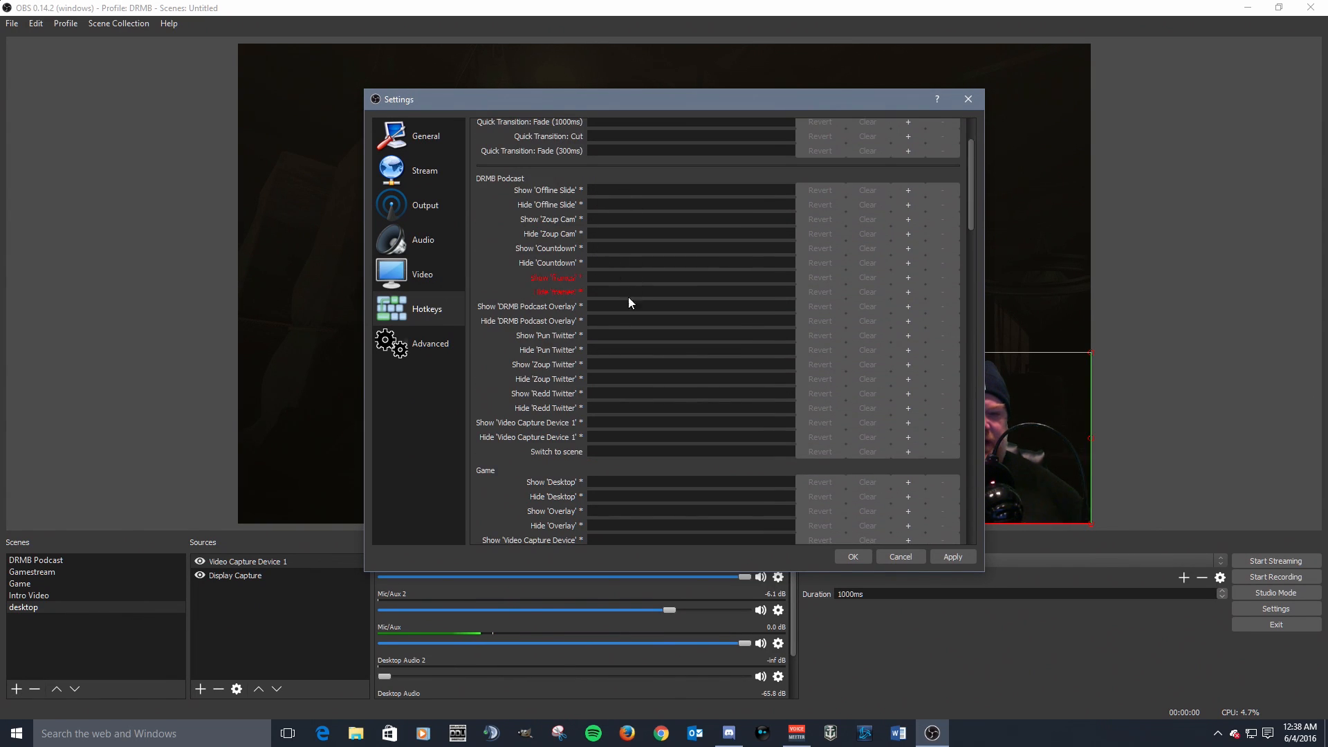
pyautogui.scroll(-2, 640, 339)
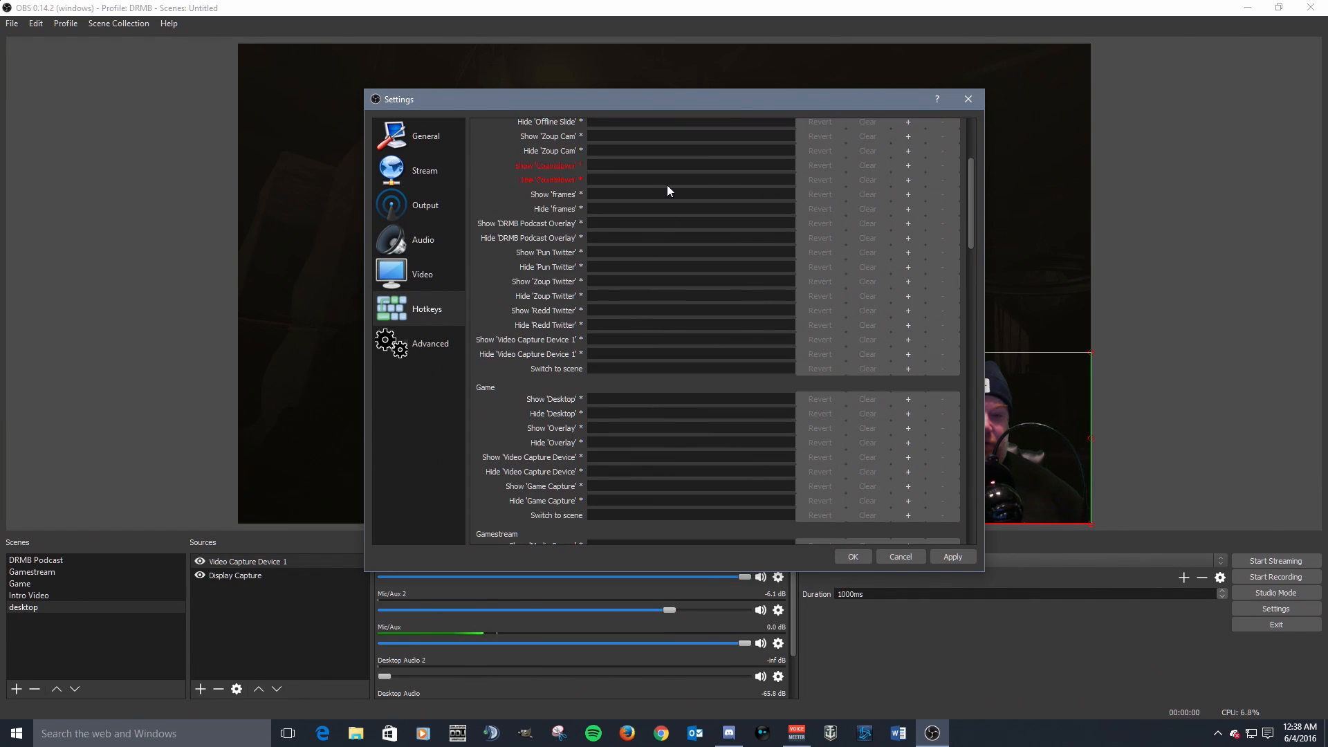
pyautogui.scroll(-3, 665, 194)
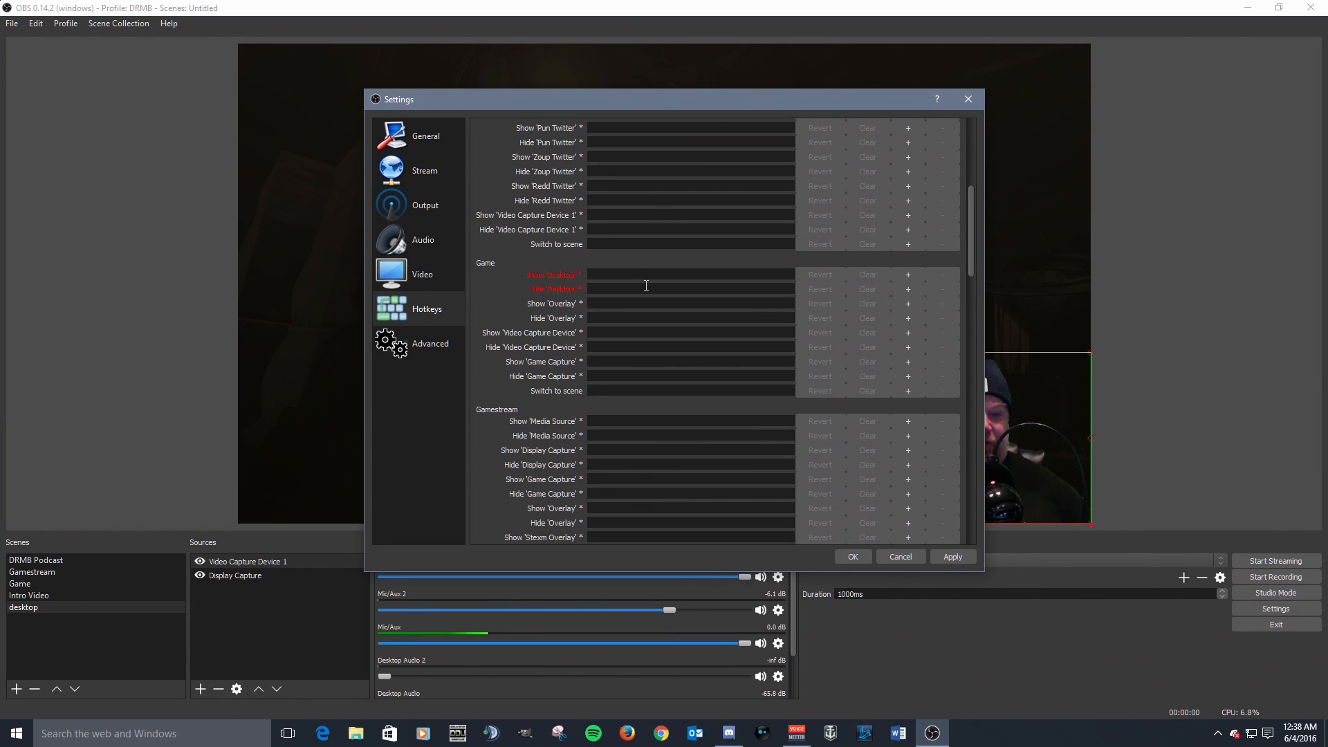
pyautogui.scroll(-12, 647, 287)
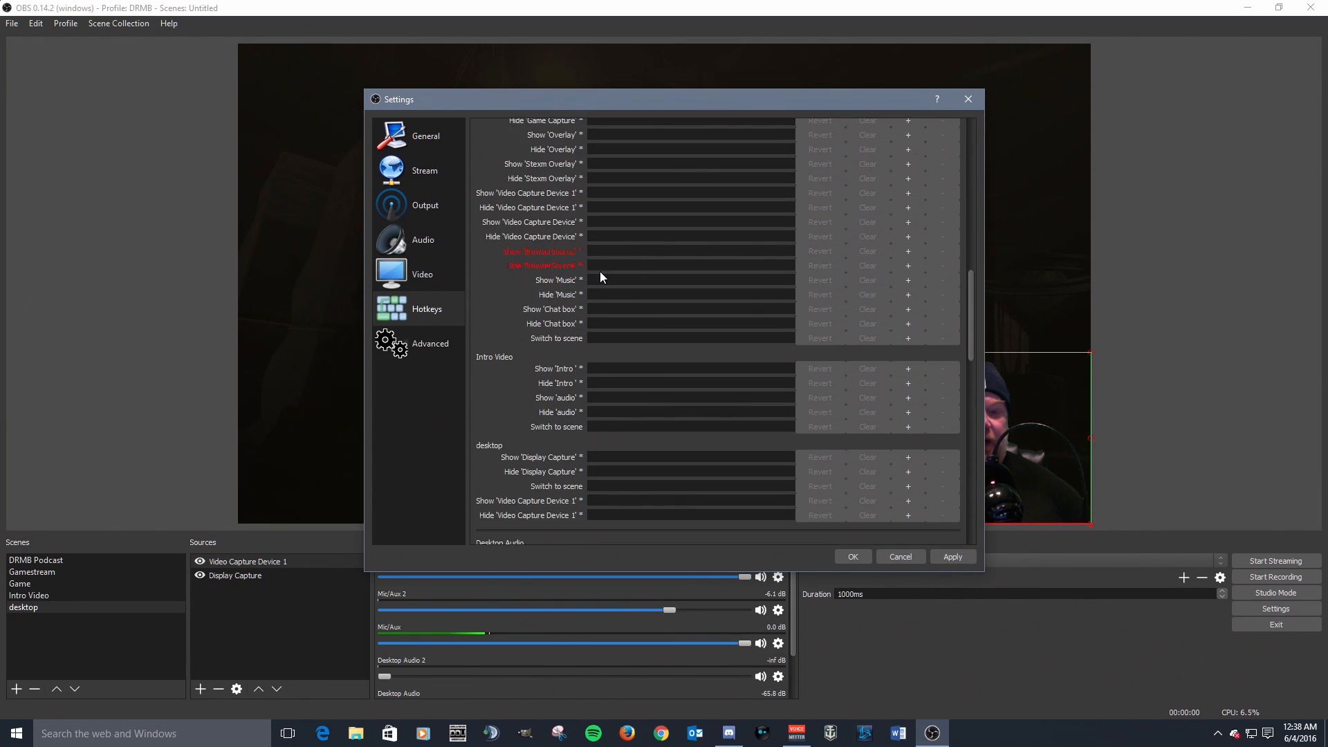
pyautogui.scroll(-2, 600, 277)
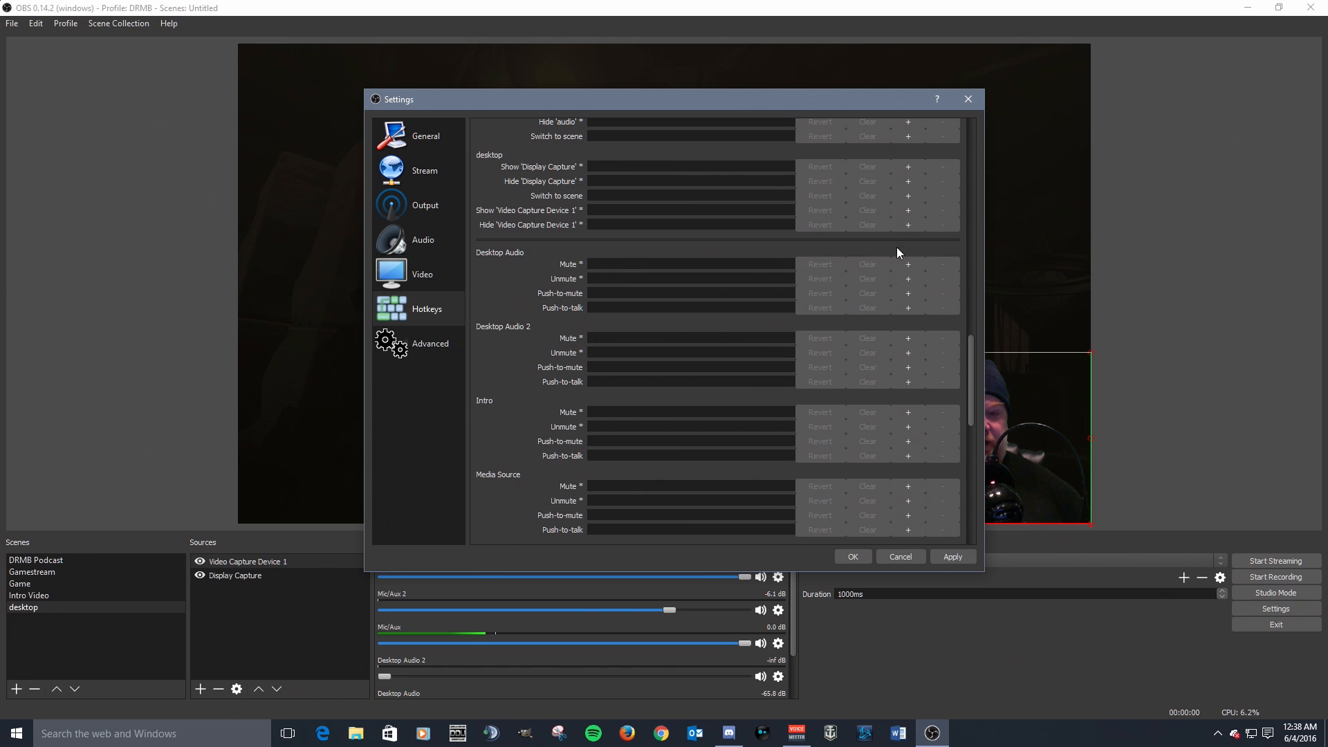
pyautogui.scroll(-2, 503, 260)
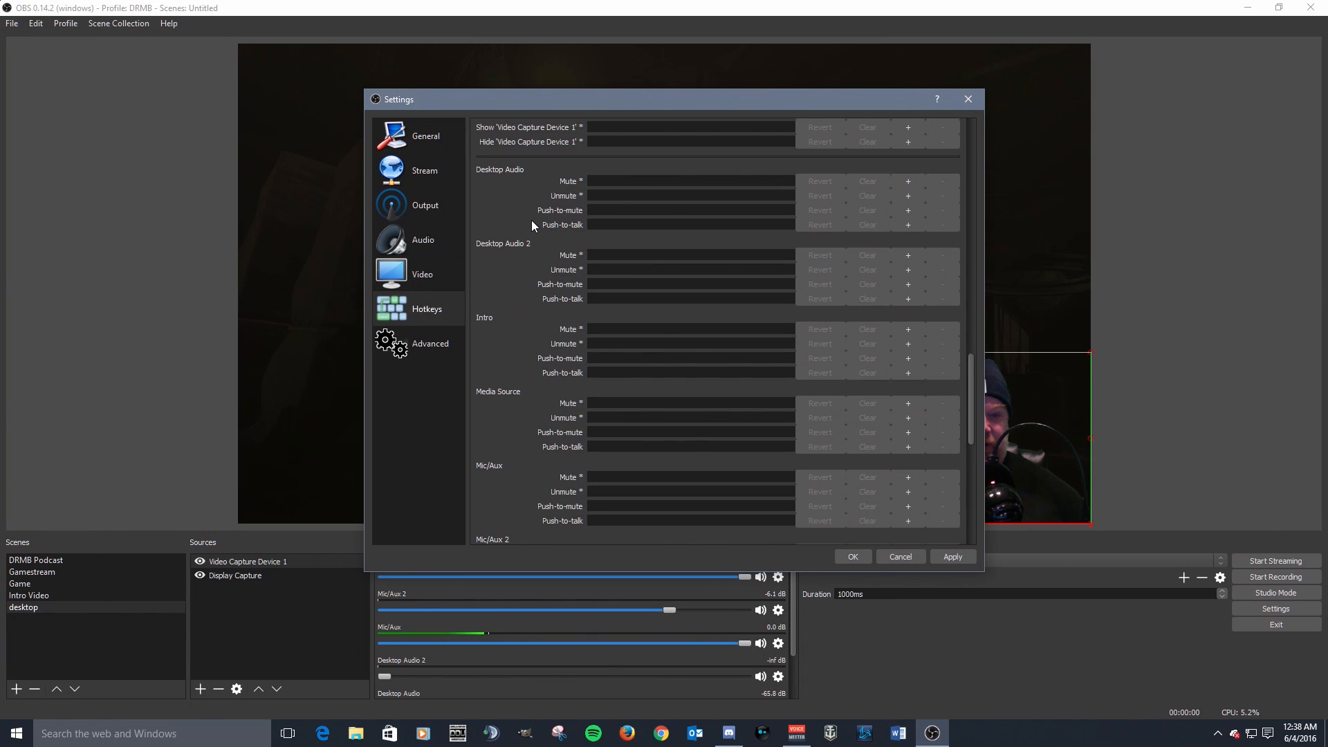
pyautogui.scroll(-10, 536, 222)
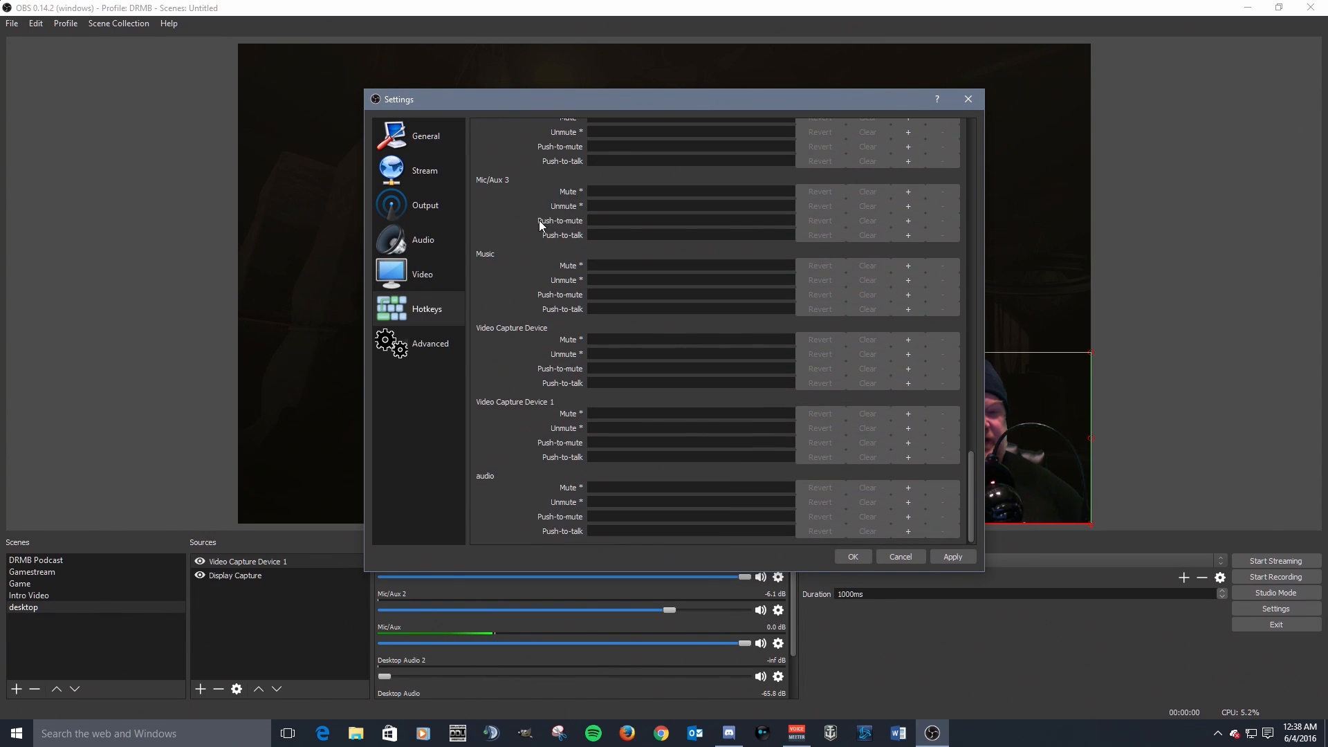
pyautogui.scroll(10, 546, 235)
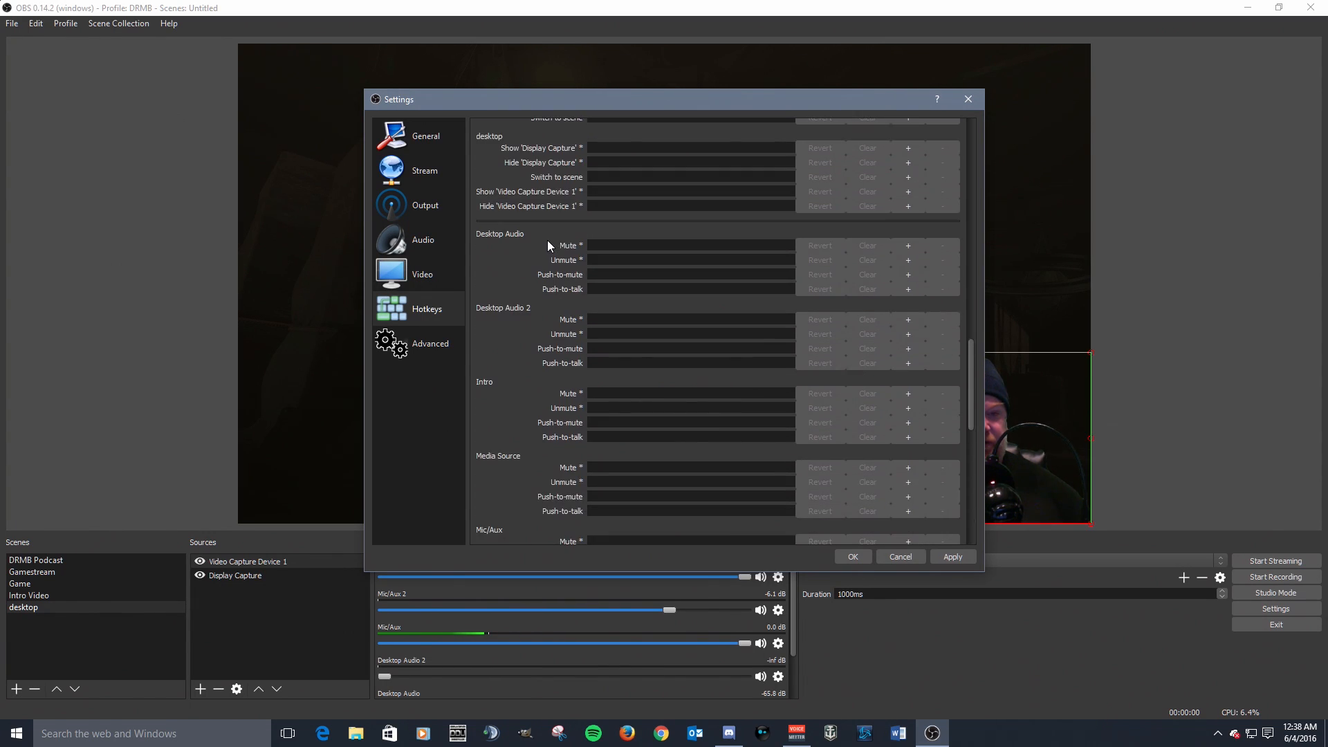
pyautogui.scroll(3, 547, 240)
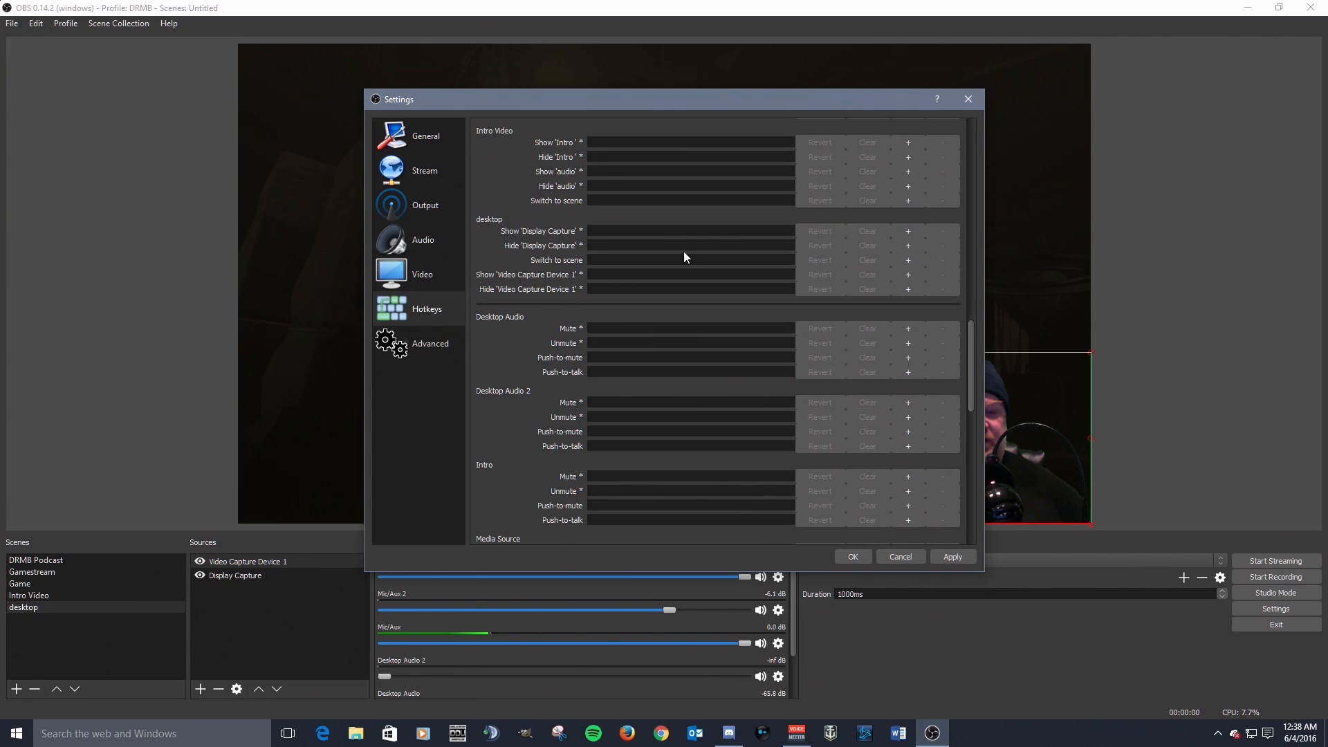
pyautogui.scroll(10, 684, 252)
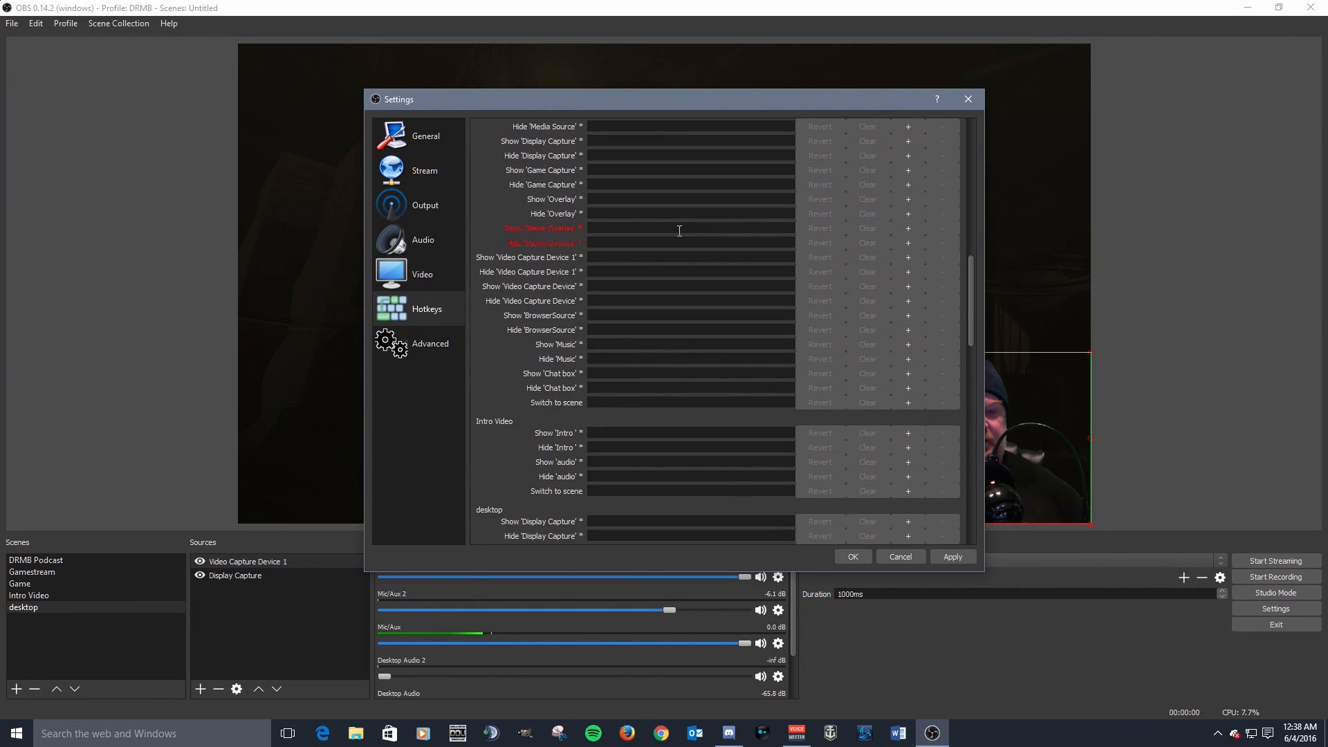
# Review the renderer and color format choices in the advanced video settings, selecting Direct3D 11 and NV12.
pyautogui.click(423, 353)
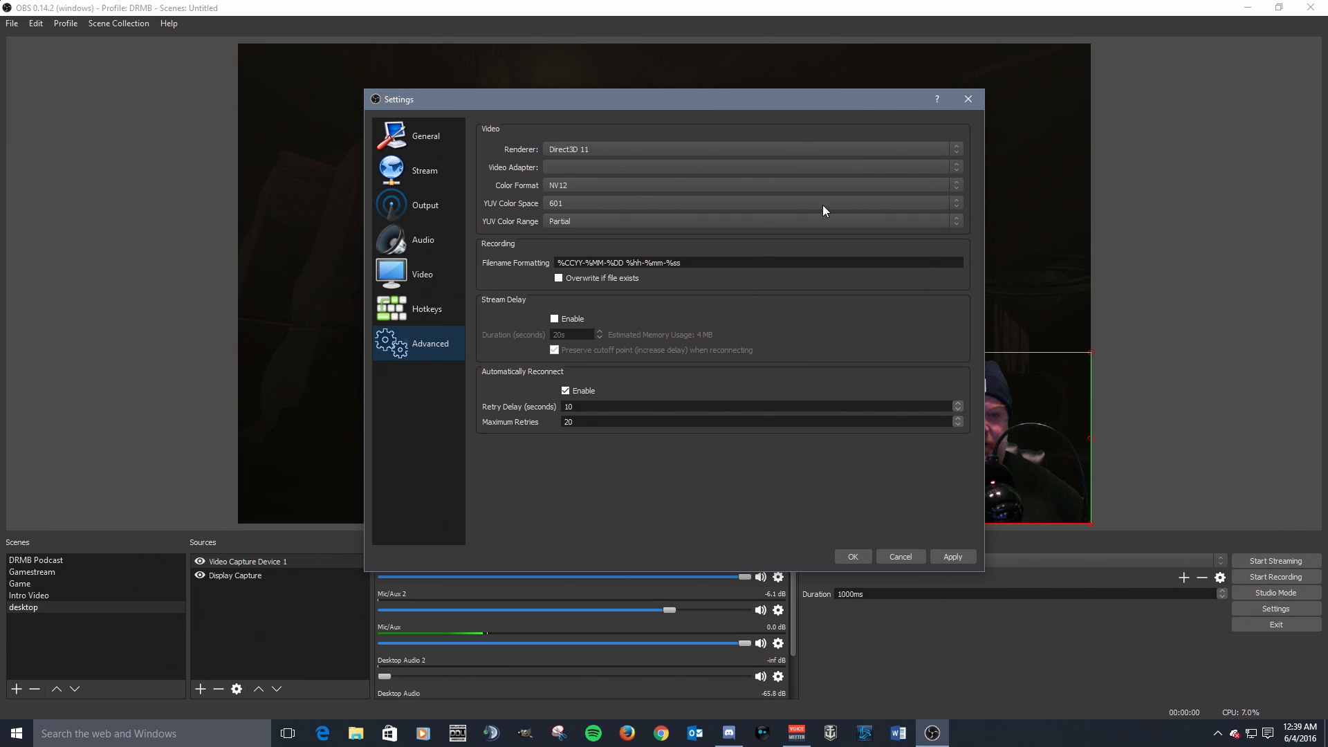
pyautogui.click(961, 148)
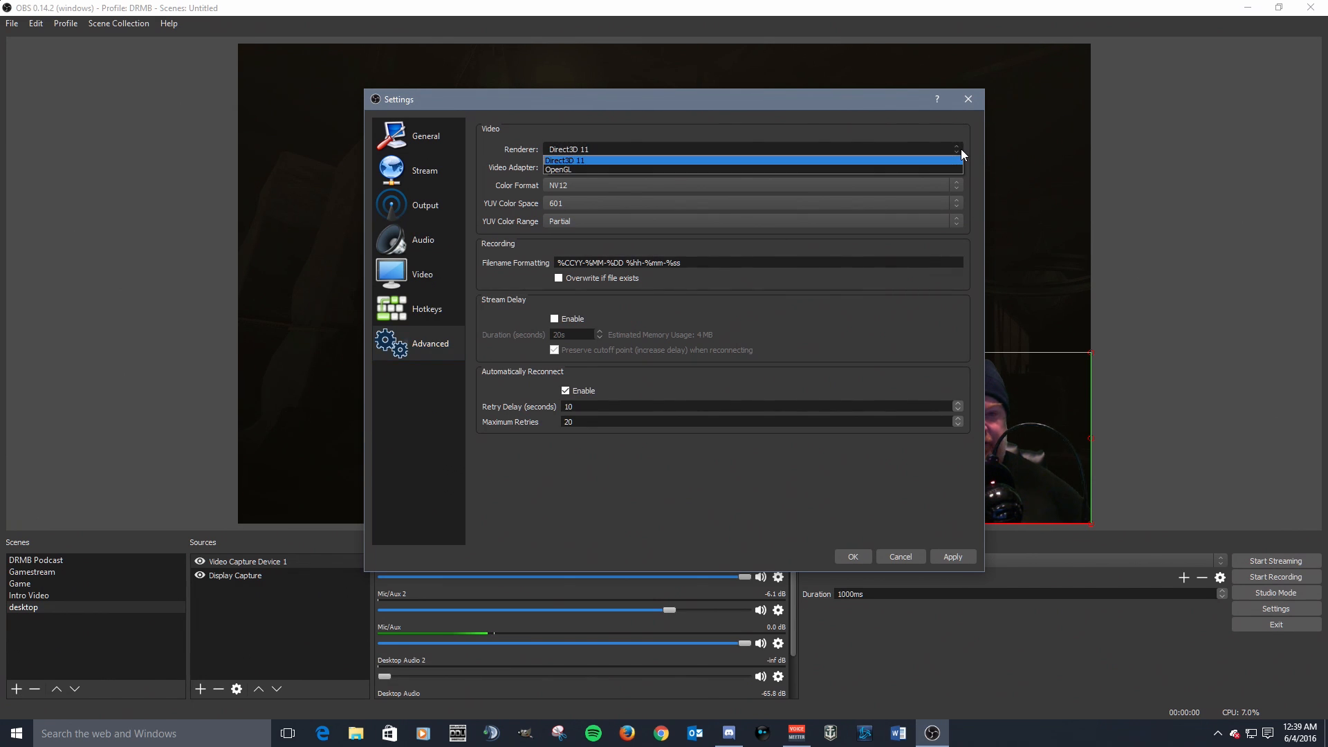
pyautogui.click(826, 160)
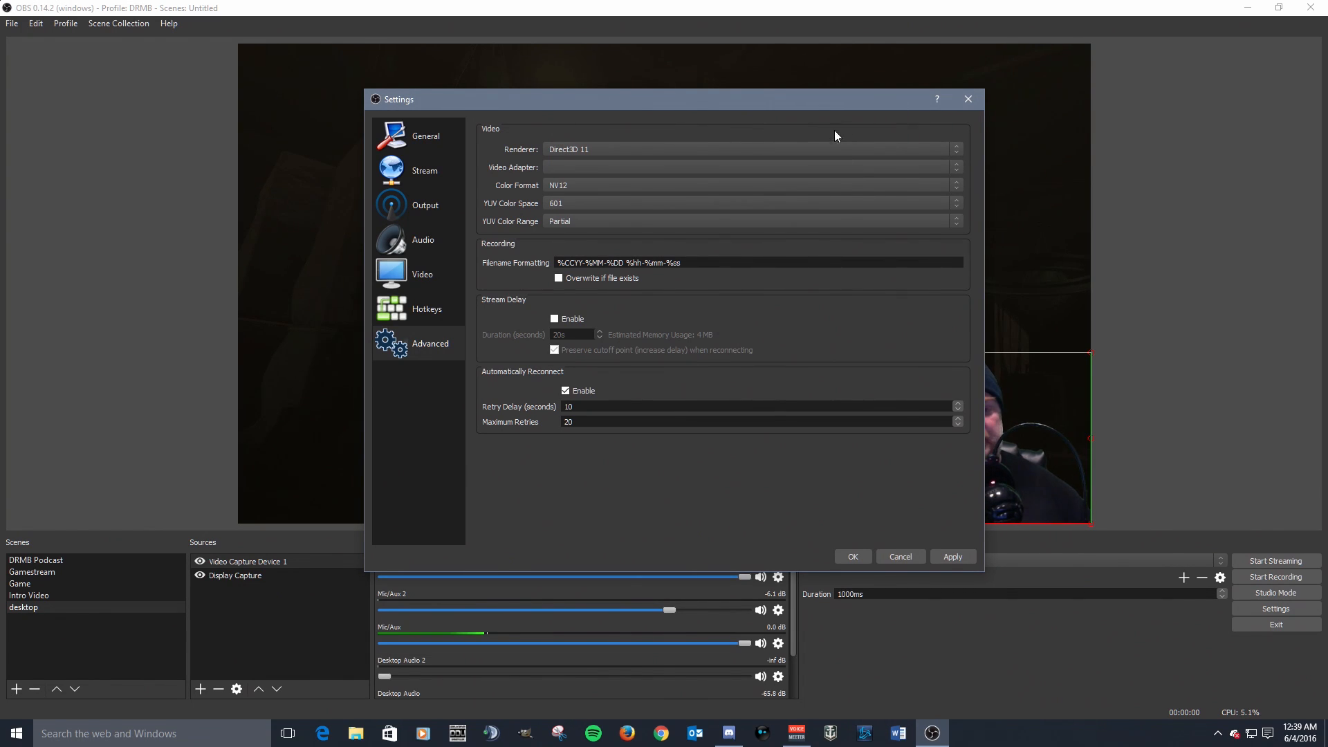
pyautogui.click(959, 187)
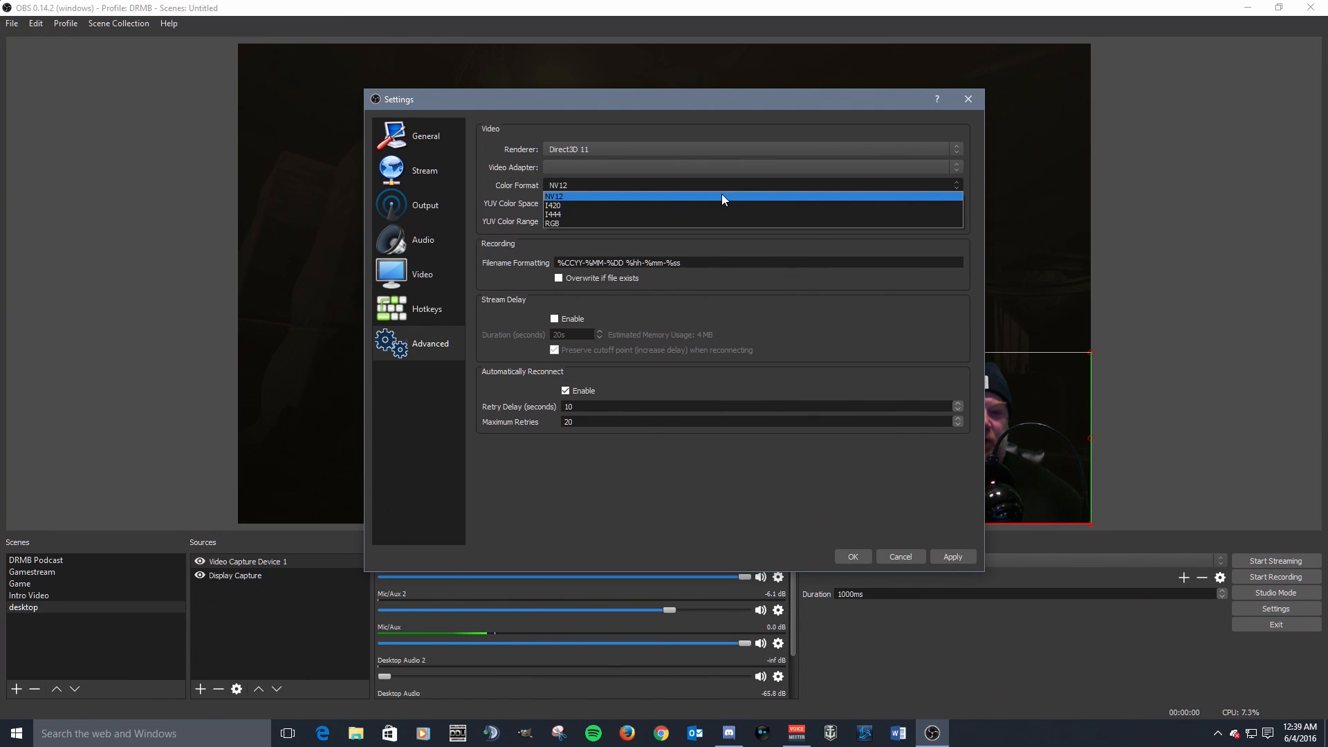
pyautogui.click(721, 196)
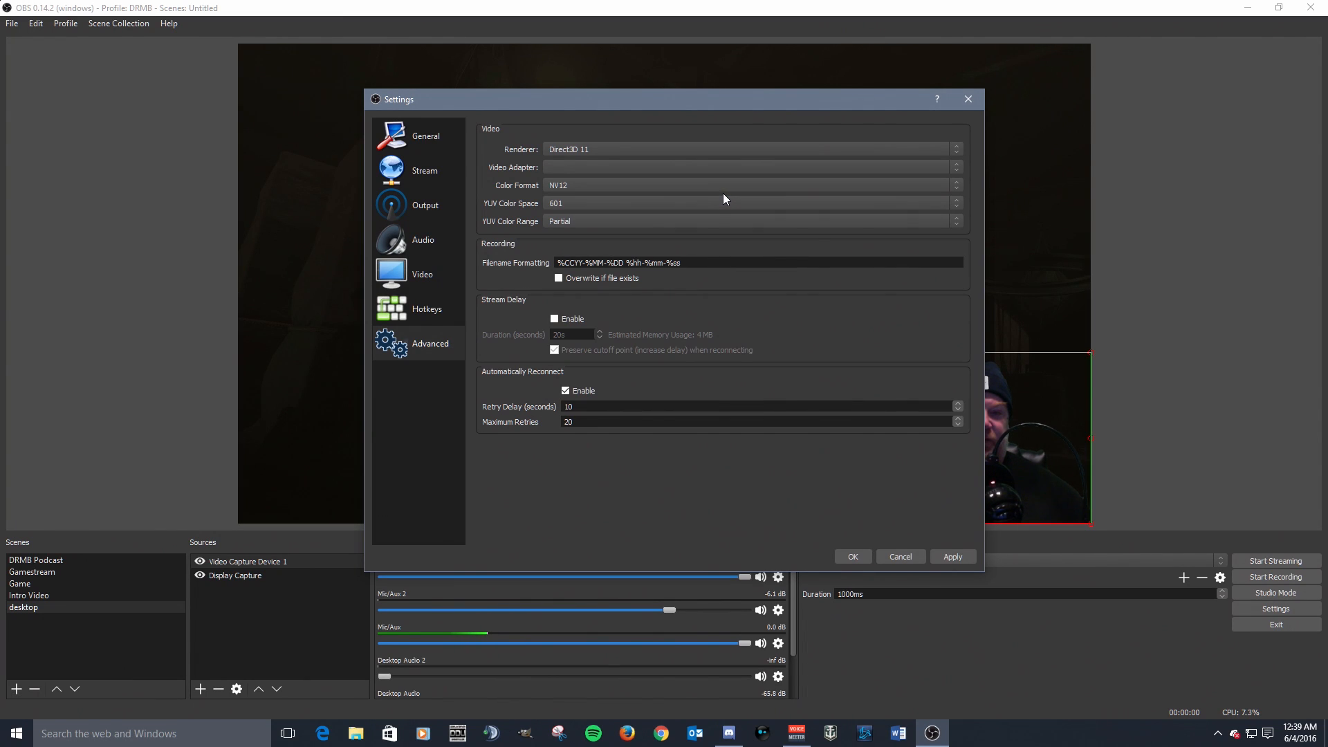
pyautogui.click(957, 185)
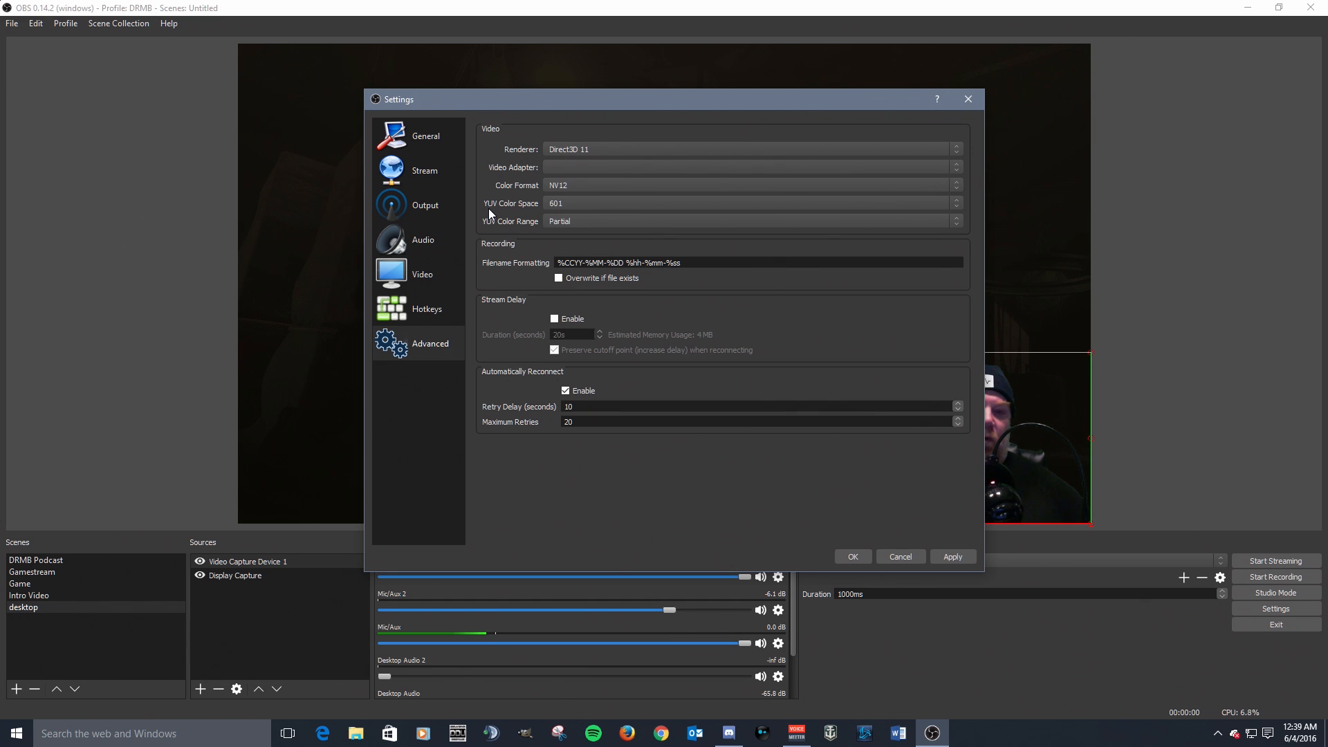
# Set the YUV color space to 709 and the YUV color range to Full.
pyautogui.click(957, 202)
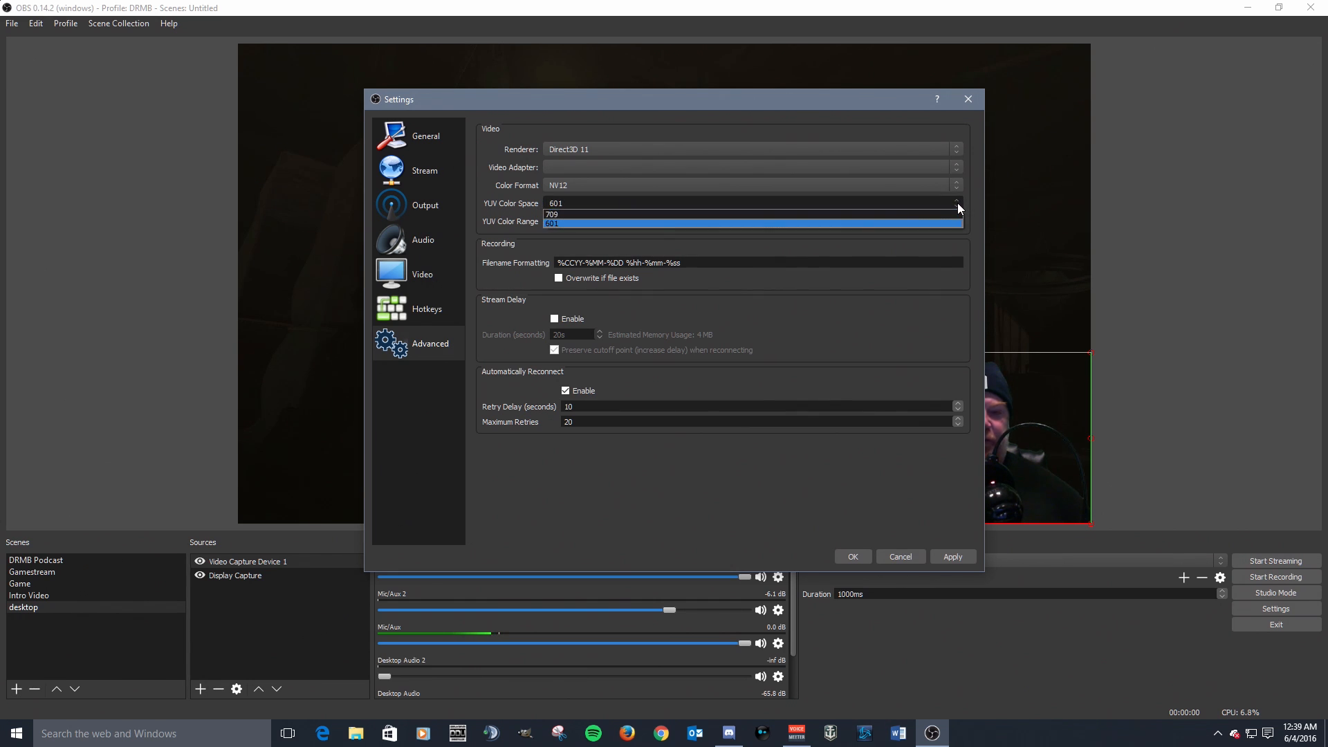
pyautogui.click(790, 210)
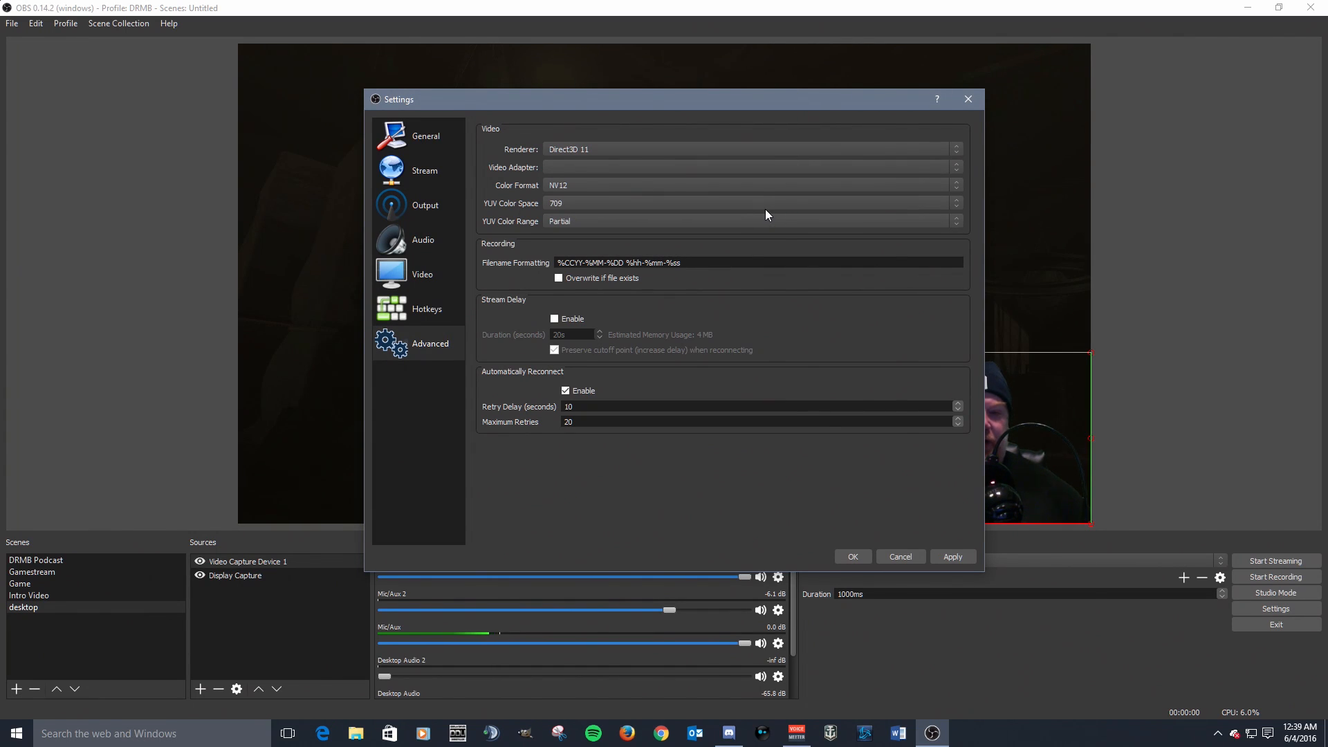
pyautogui.click(960, 220)
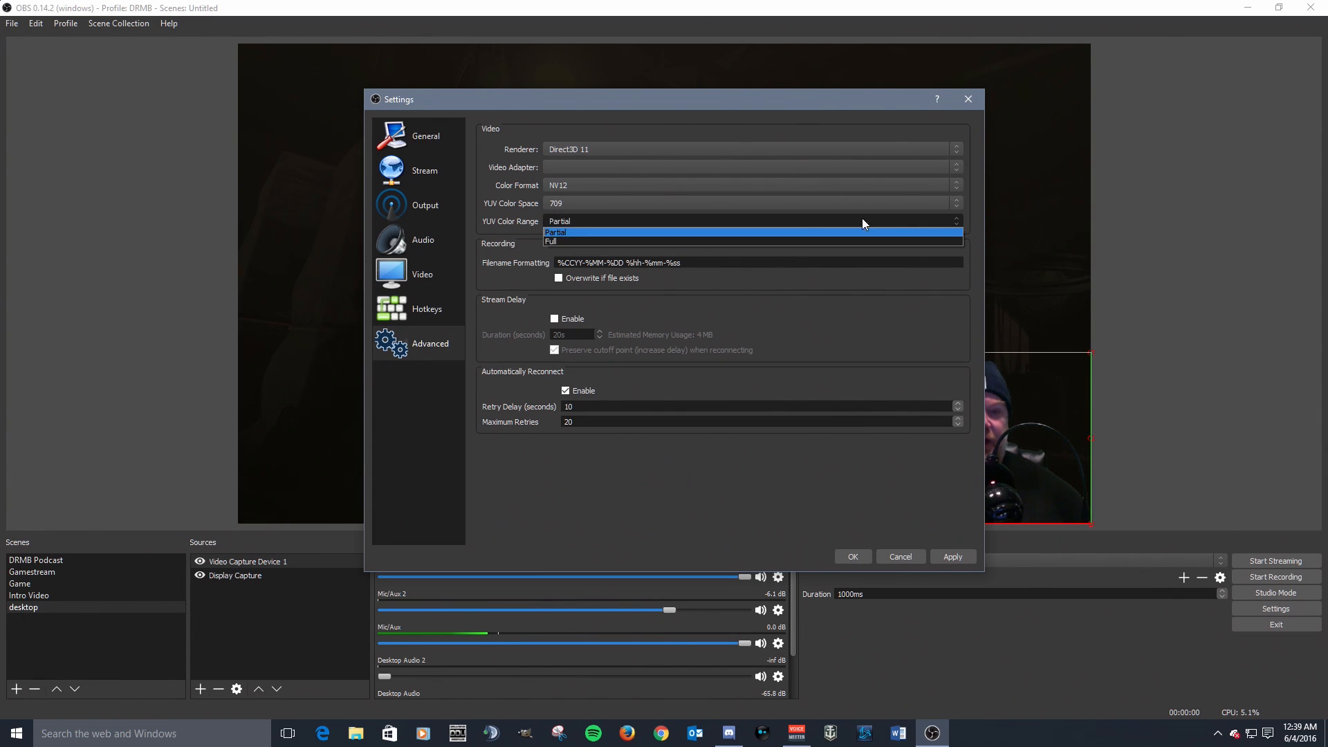
pyautogui.click(717, 241)
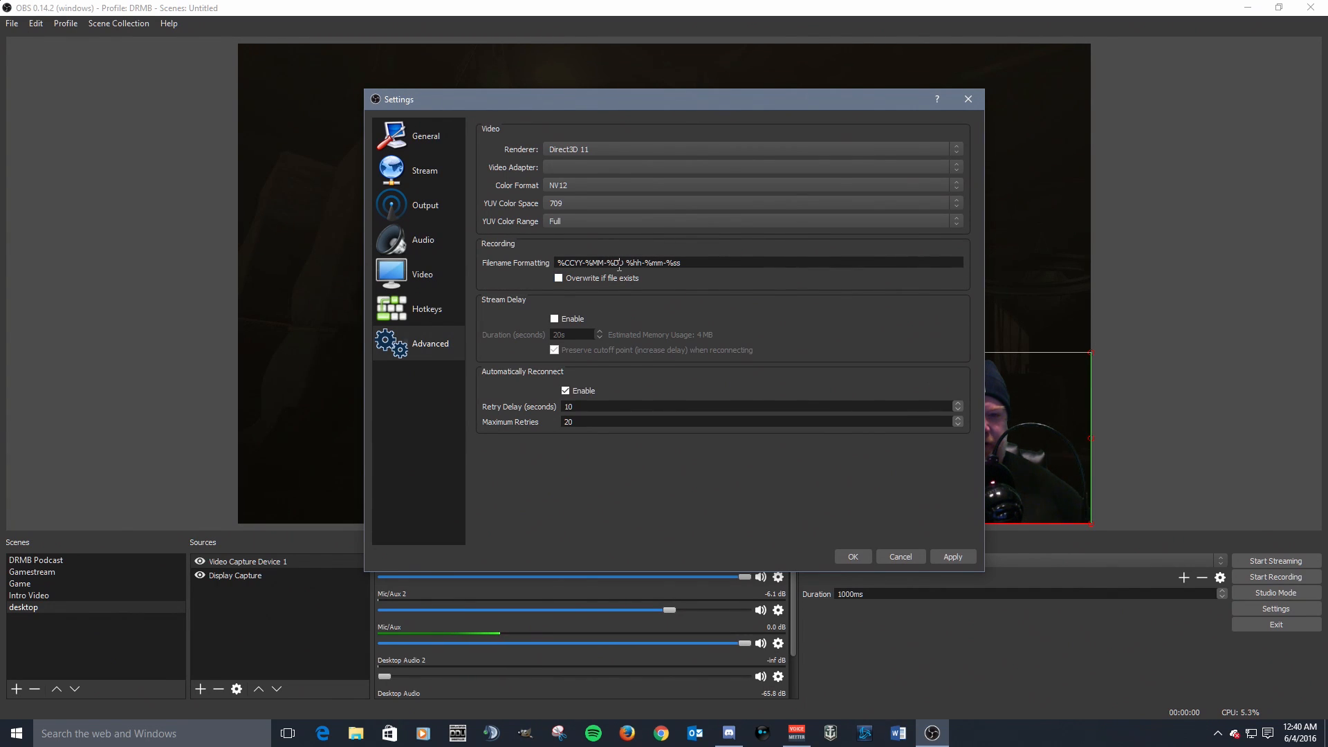
pyautogui.rightClick(618, 264)
pyautogui.click(616, 264)
pyautogui.click(651, 267)
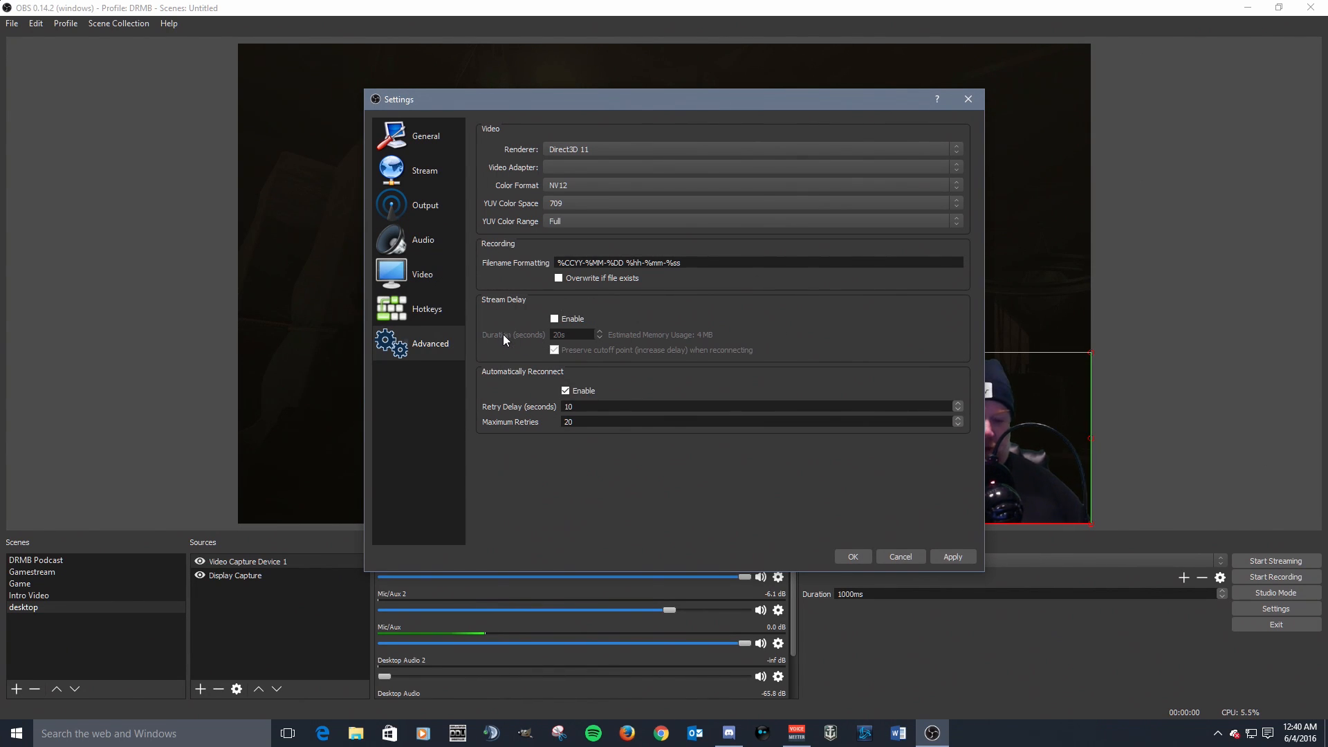
# Enable Stream Delay in the advanced settings.
pyautogui.click(560, 320)
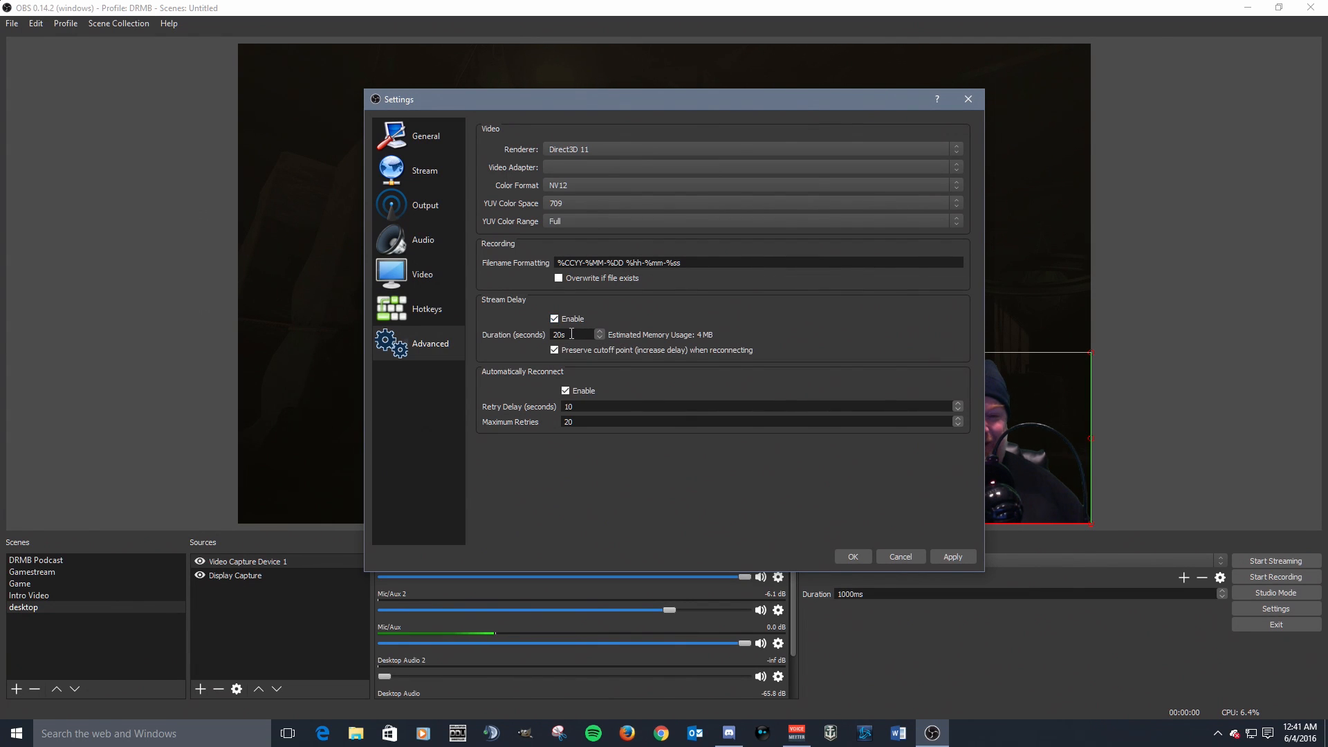
pyautogui.click(565, 337)
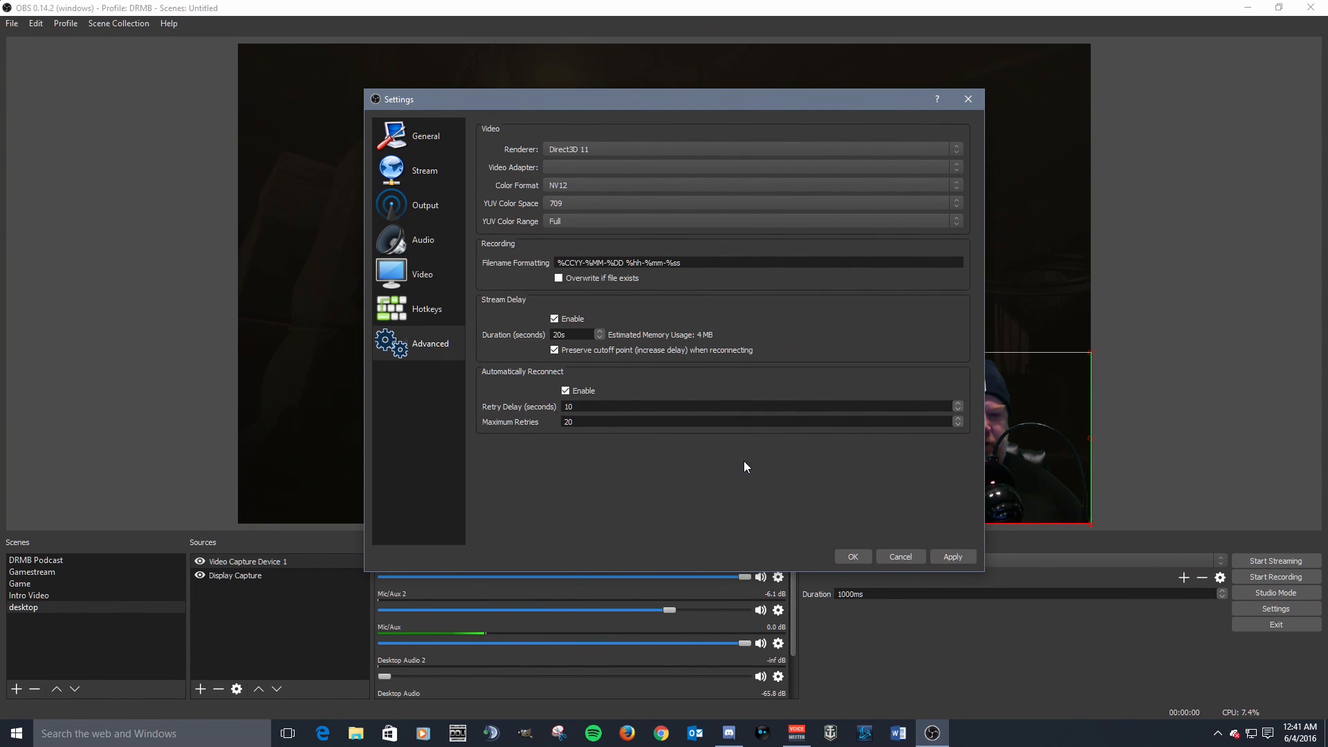
# Look back over the General, Stream, Output, Audio, Video, Hotkeys and Advanced settings pages as a recap.
pyautogui.click(427, 321)
pyautogui.click(421, 277)
pyautogui.click(413, 243)
pyautogui.click(409, 206)
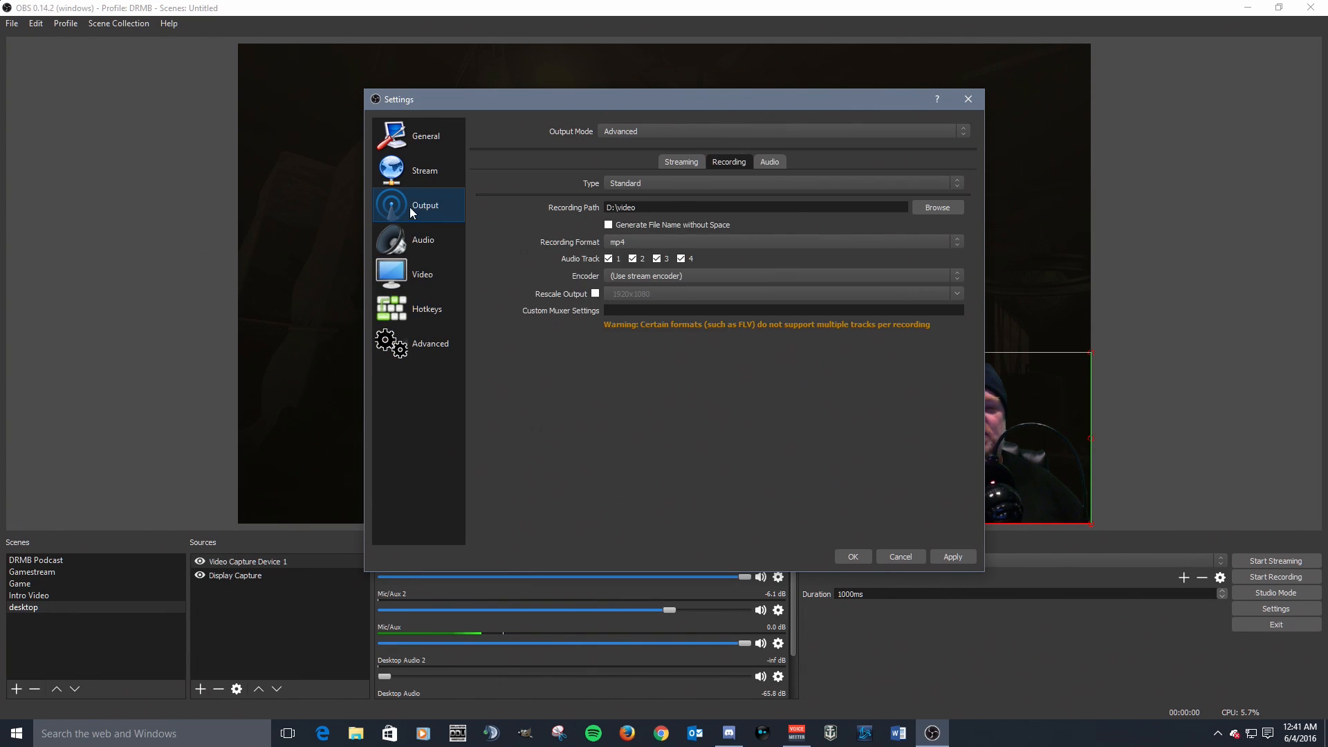
pyautogui.click(409, 173)
pyautogui.click(419, 136)
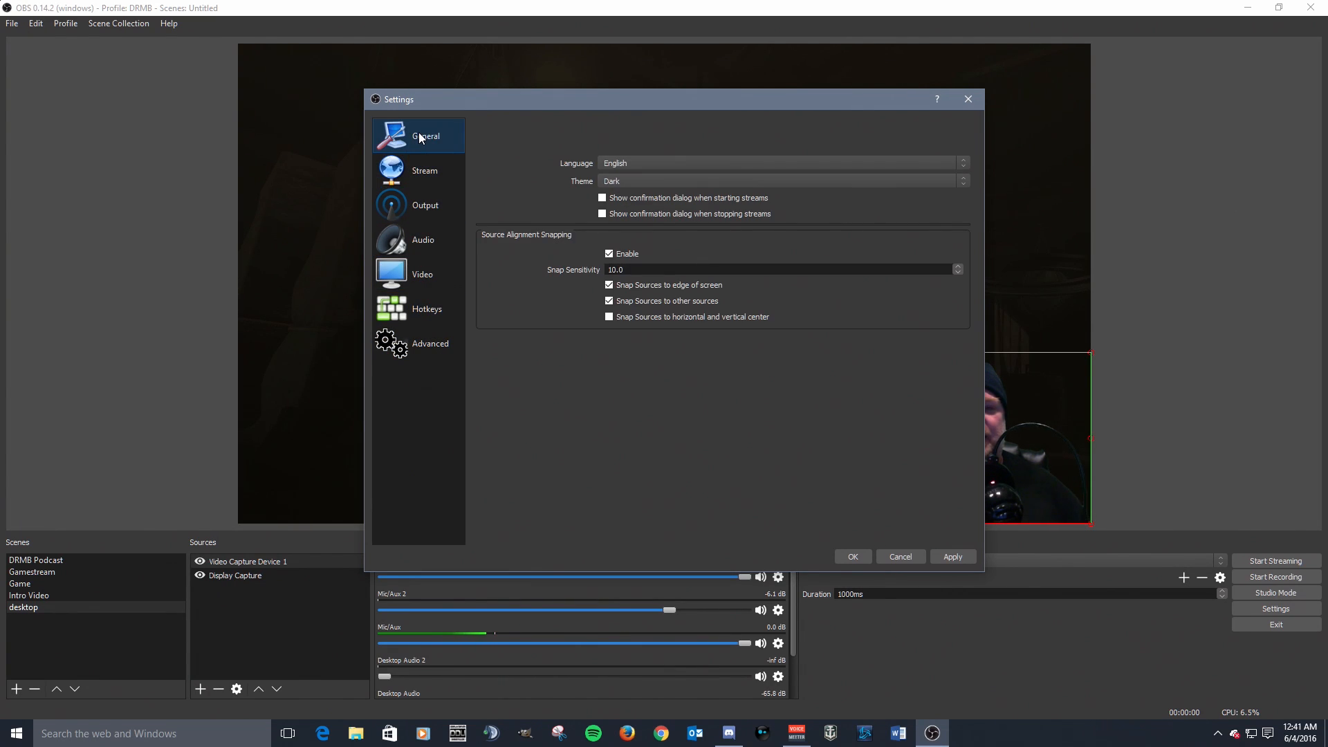
pyautogui.click(418, 172)
pyautogui.click(420, 205)
pyautogui.click(422, 274)
pyautogui.click(428, 305)
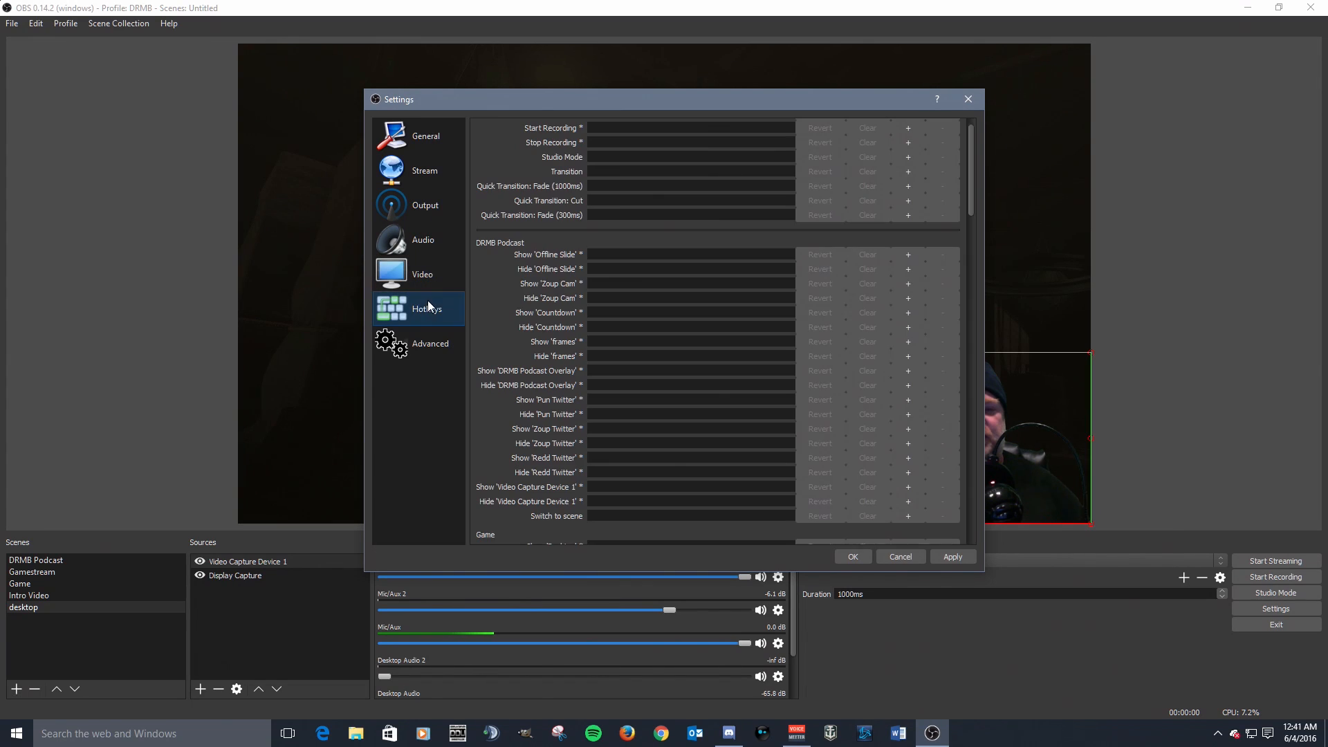
pyautogui.click(421, 336)
pyautogui.click(428, 275)
pyautogui.click(430, 241)
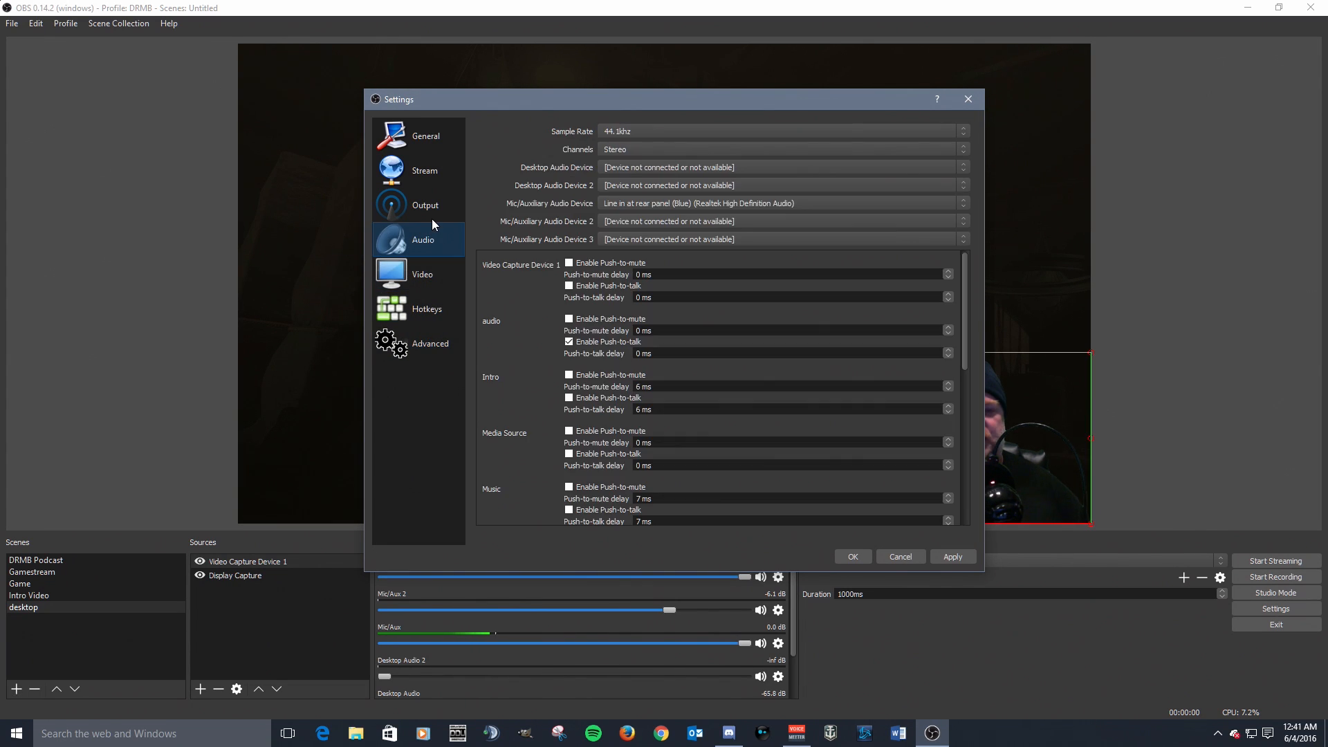
# Look back over the Output, Stream, General and Audio settings pages.
pyautogui.click(433, 205)
pyautogui.click(431, 171)
pyautogui.click(433, 146)
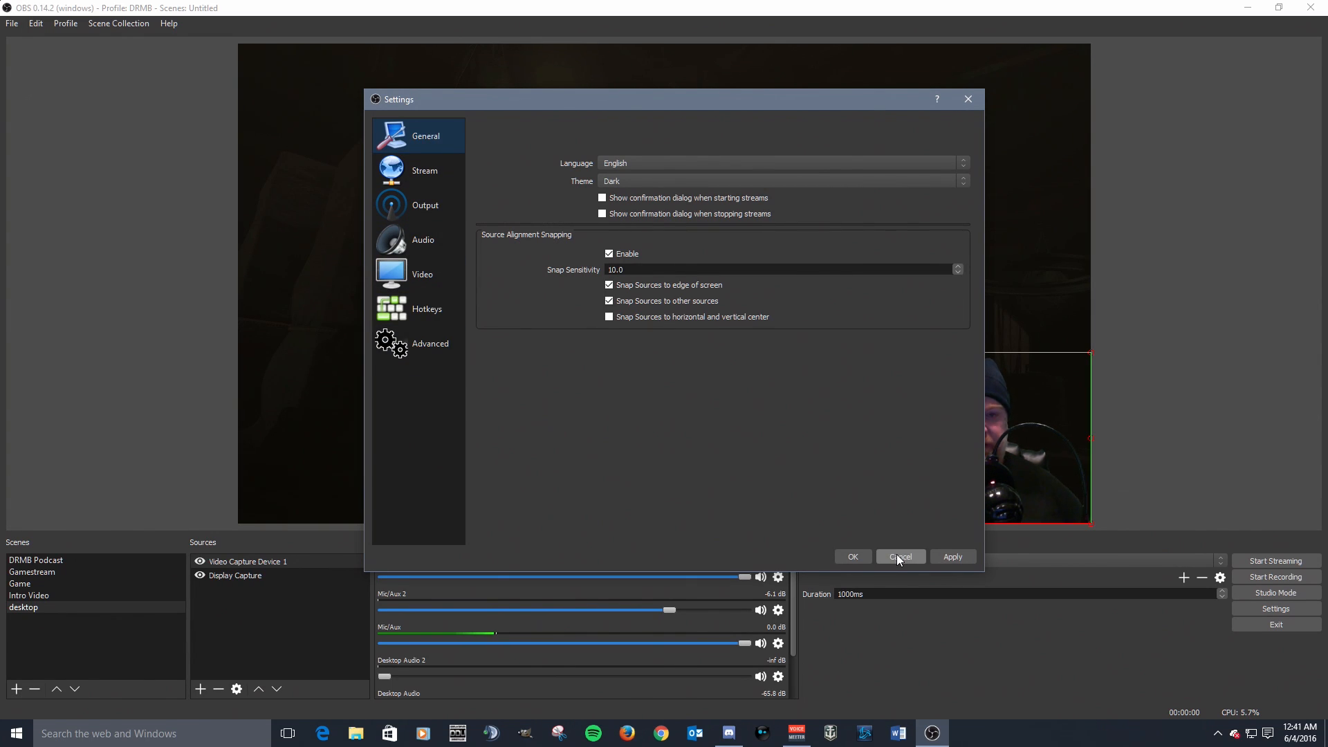
pyautogui.click(420, 241)
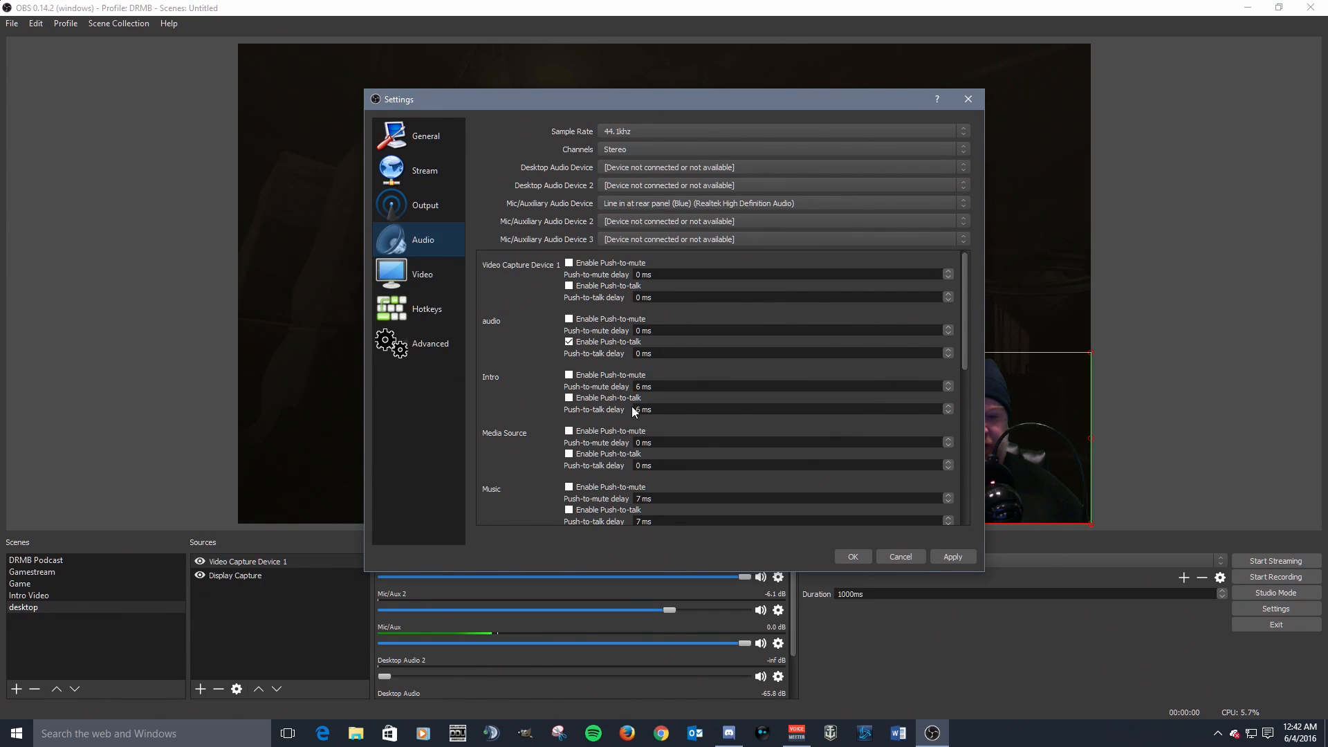
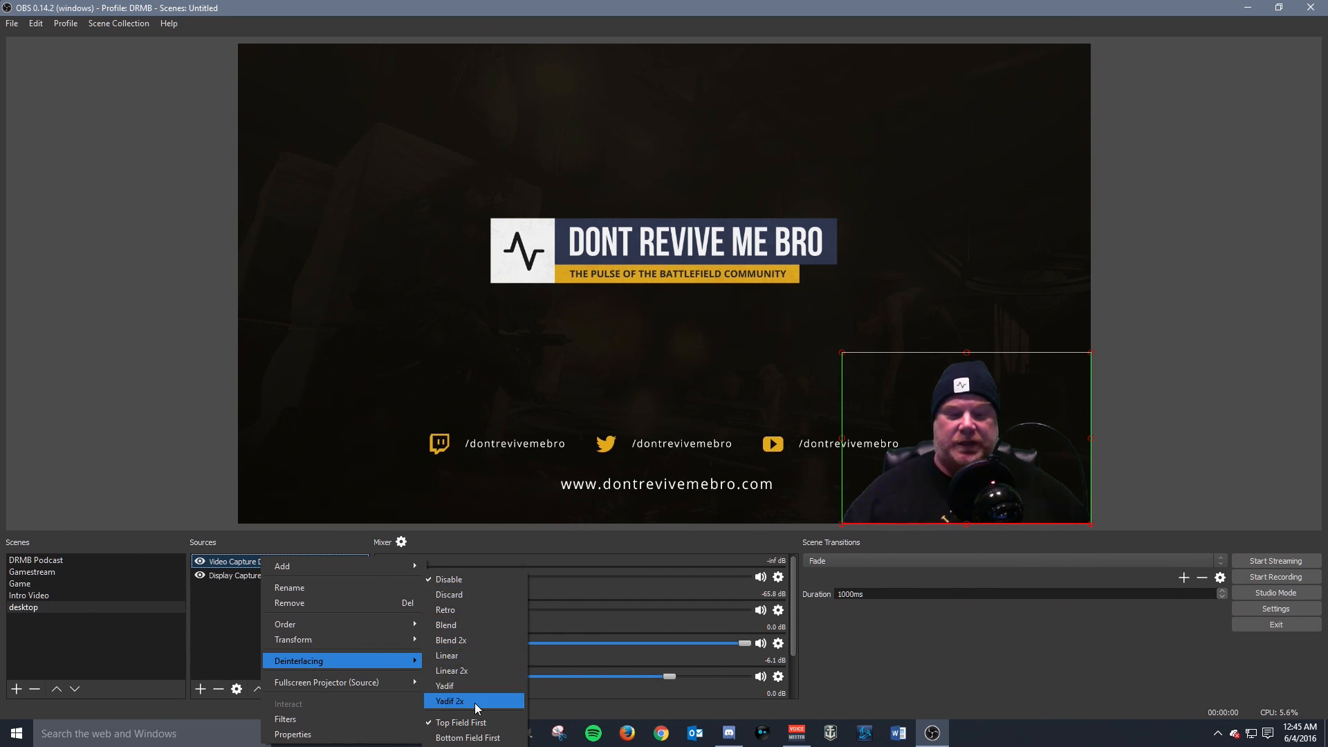
# Open the filters of the Video Capture Device 1 source and turn off its Chroma Key filter.
pyautogui.moveTo(368, 682)
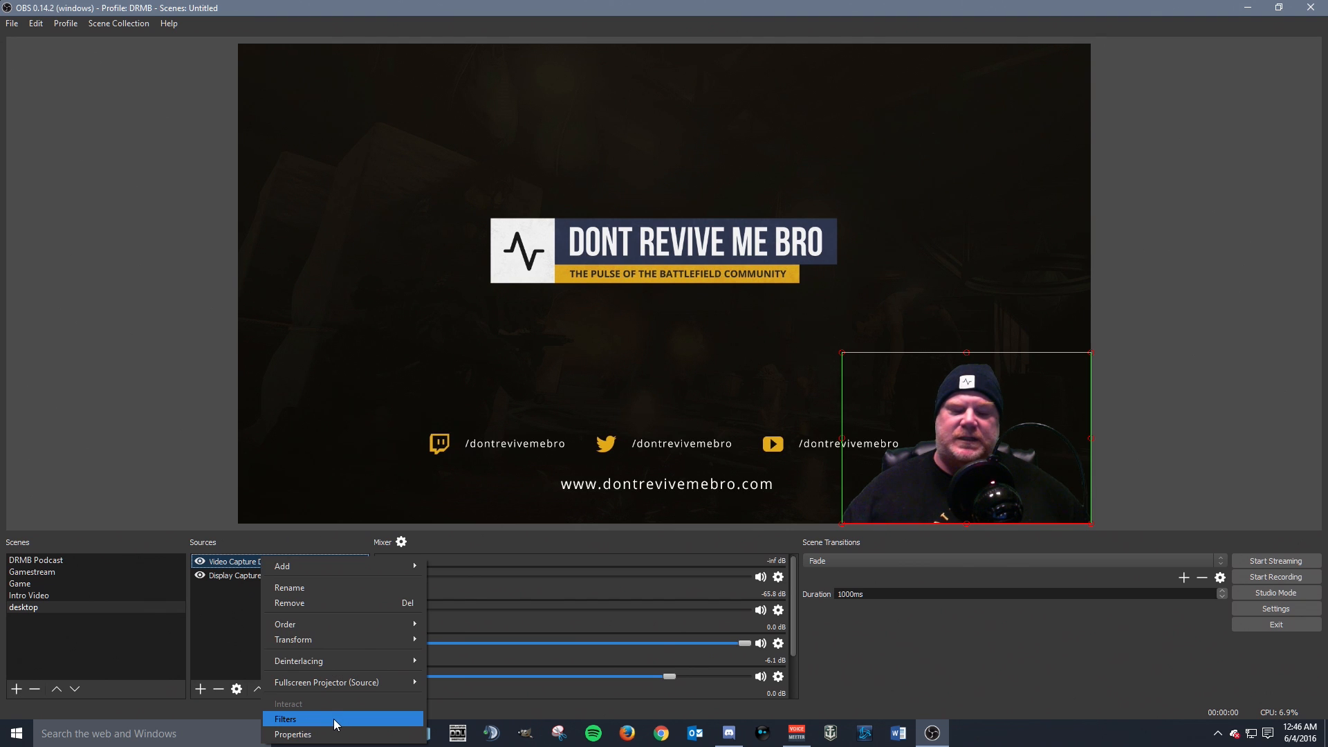
pyautogui.click(237, 642)
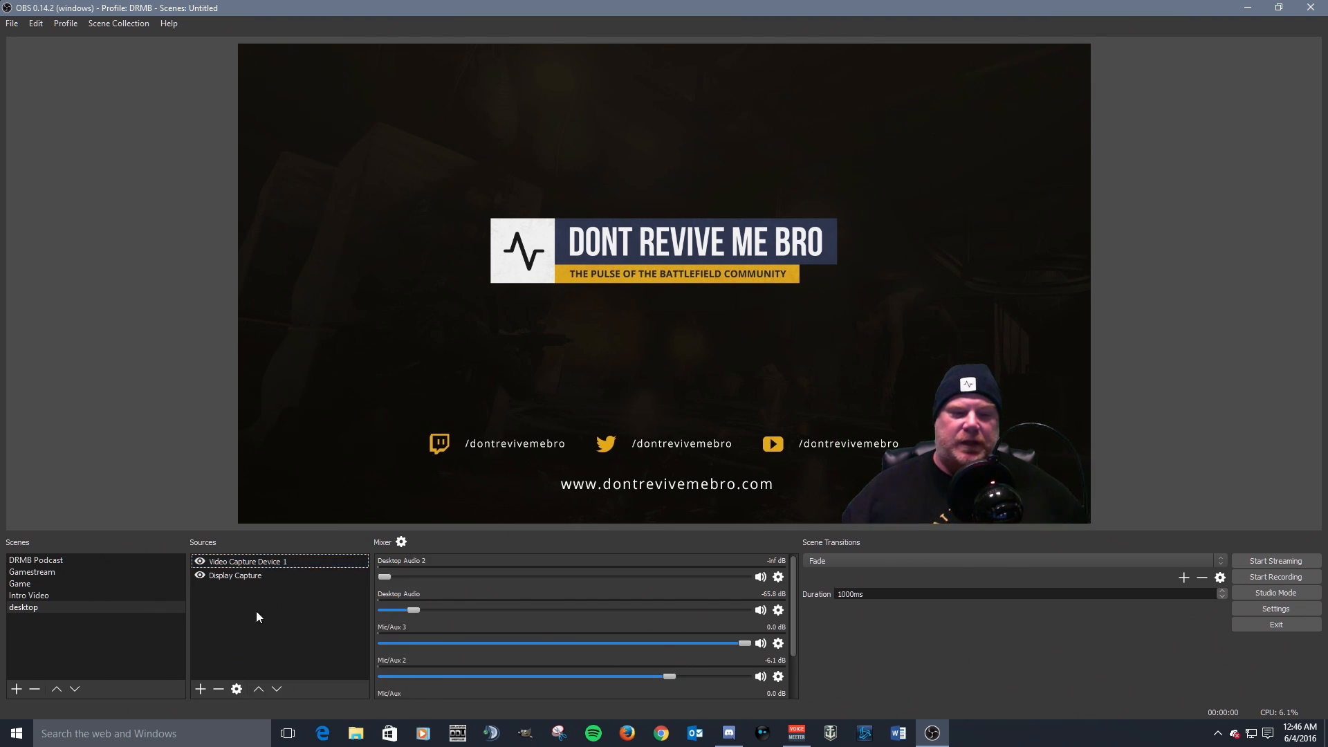
pyautogui.click(294, 561)
pyautogui.rightClick(297, 560)
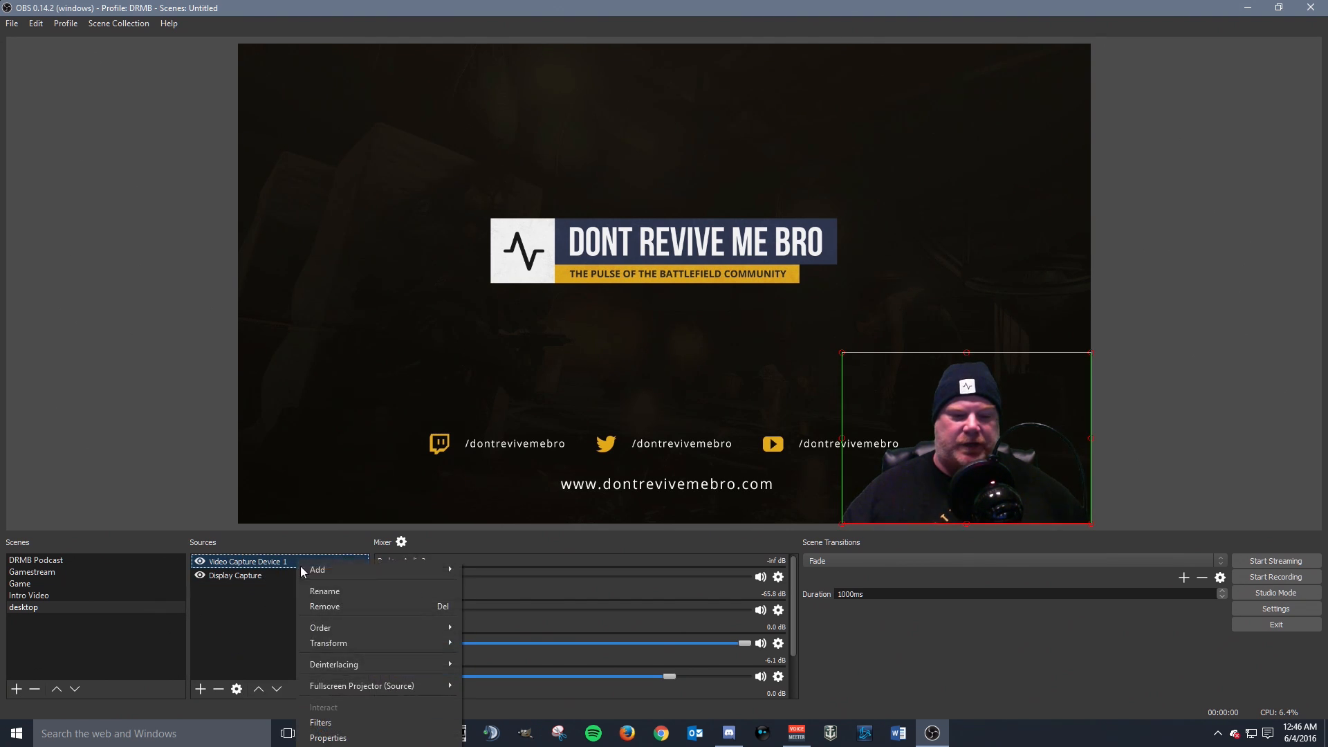
pyautogui.click(429, 722)
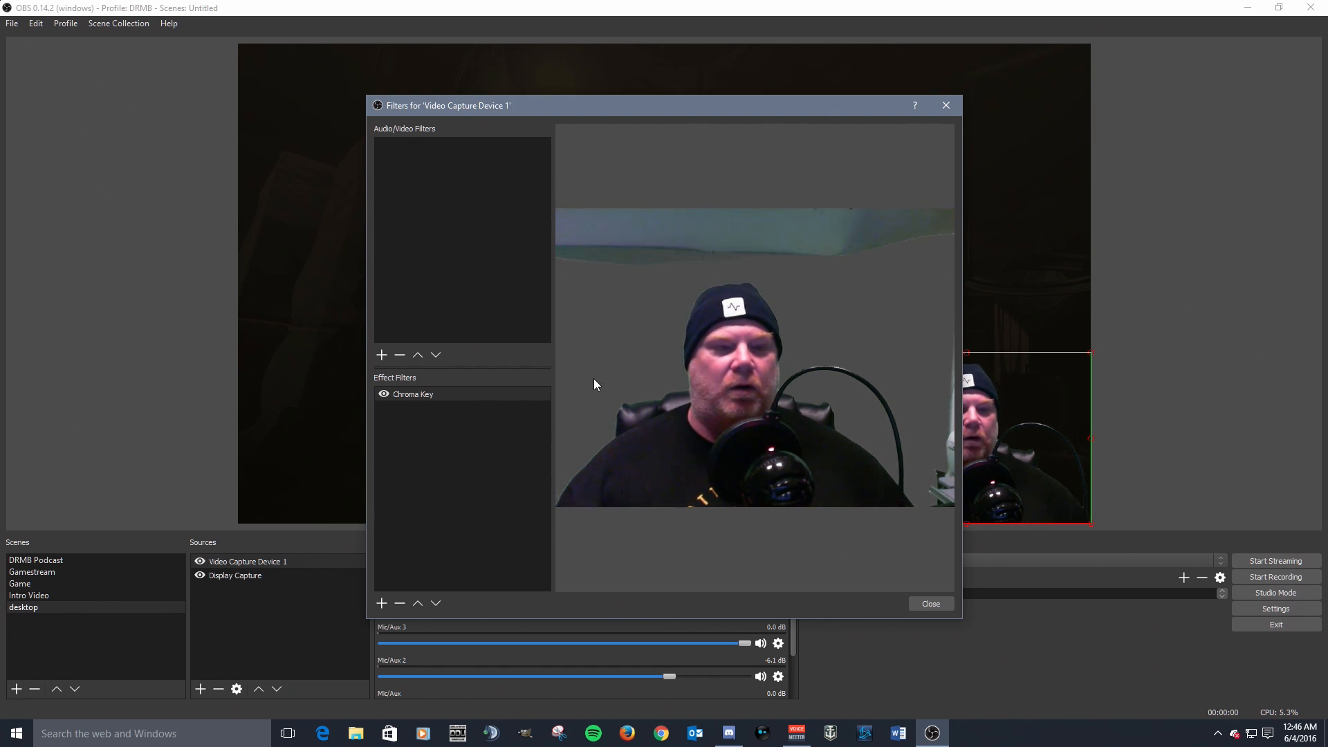
pyautogui.click(383, 394)
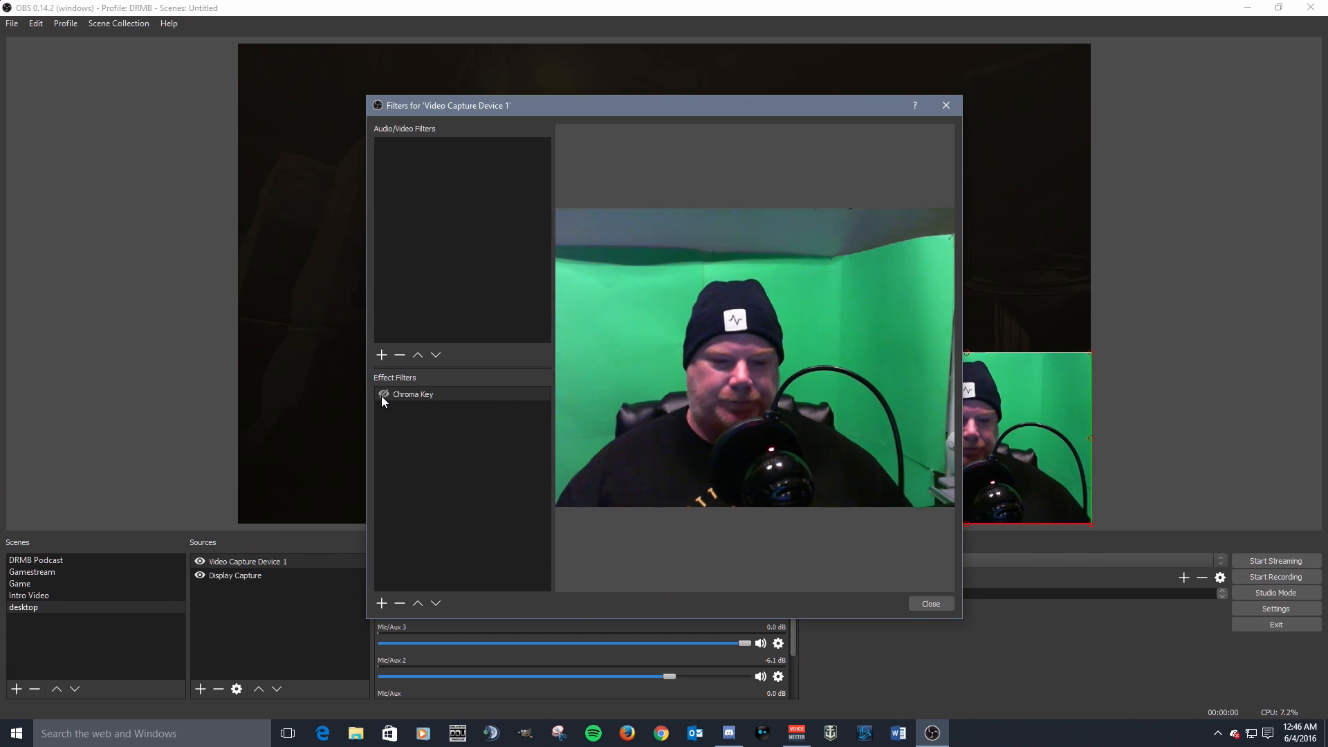
# Check the effect filters that can be added, and set the existing Chroma Key filter's key color type to Custom.
pyautogui.click(382, 604)
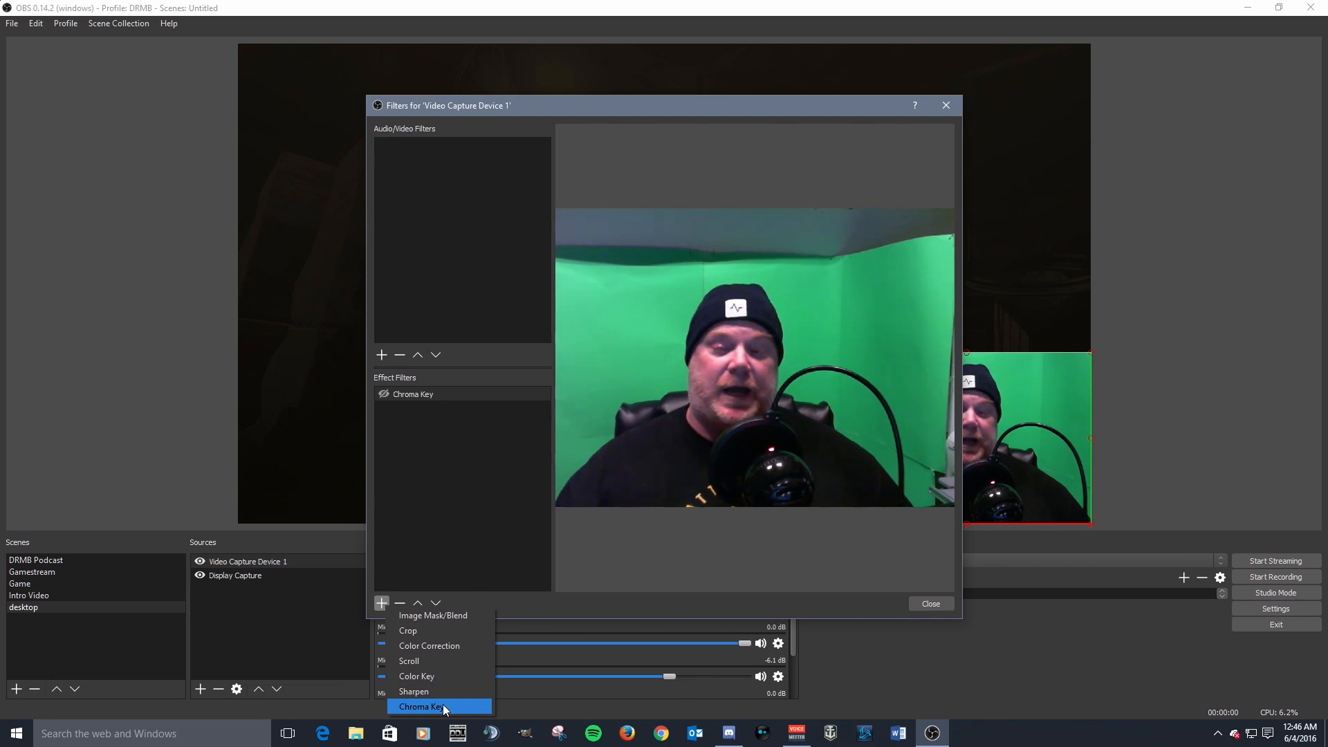
pyautogui.click(445, 475)
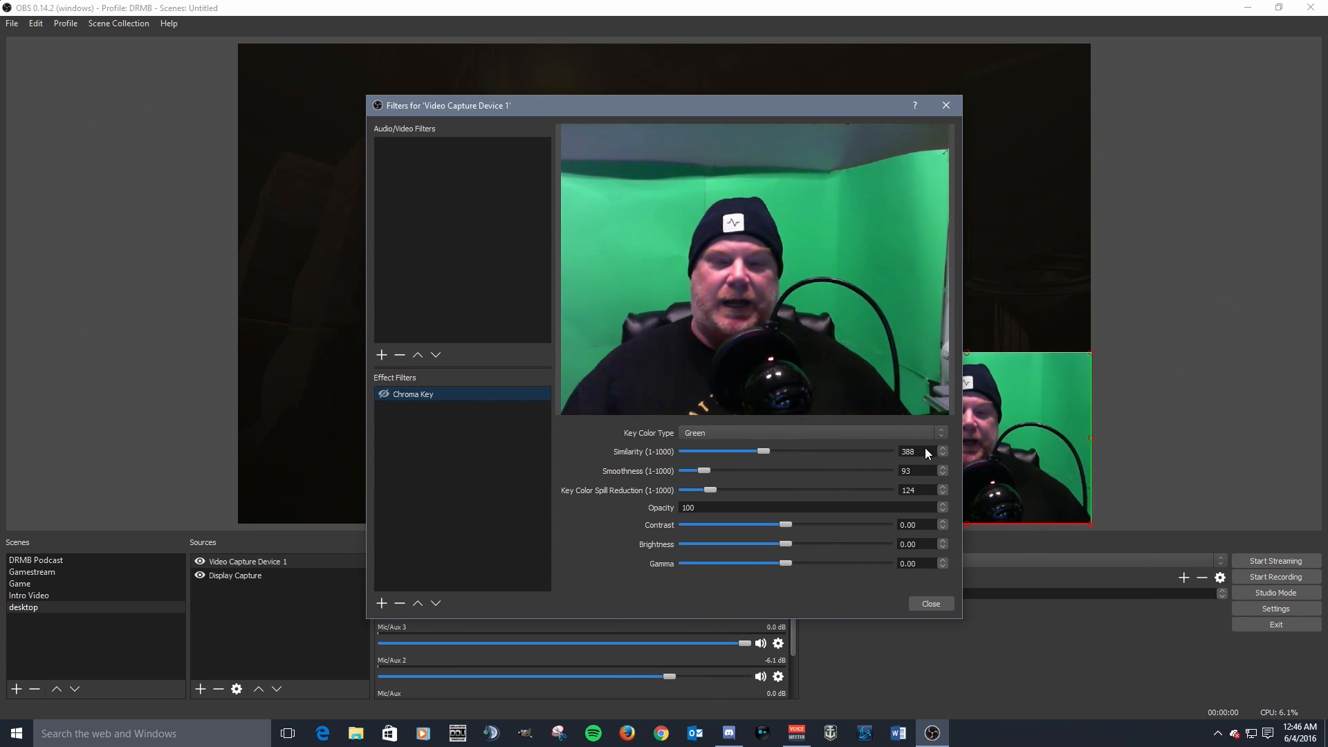
pyautogui.click(942, 433)
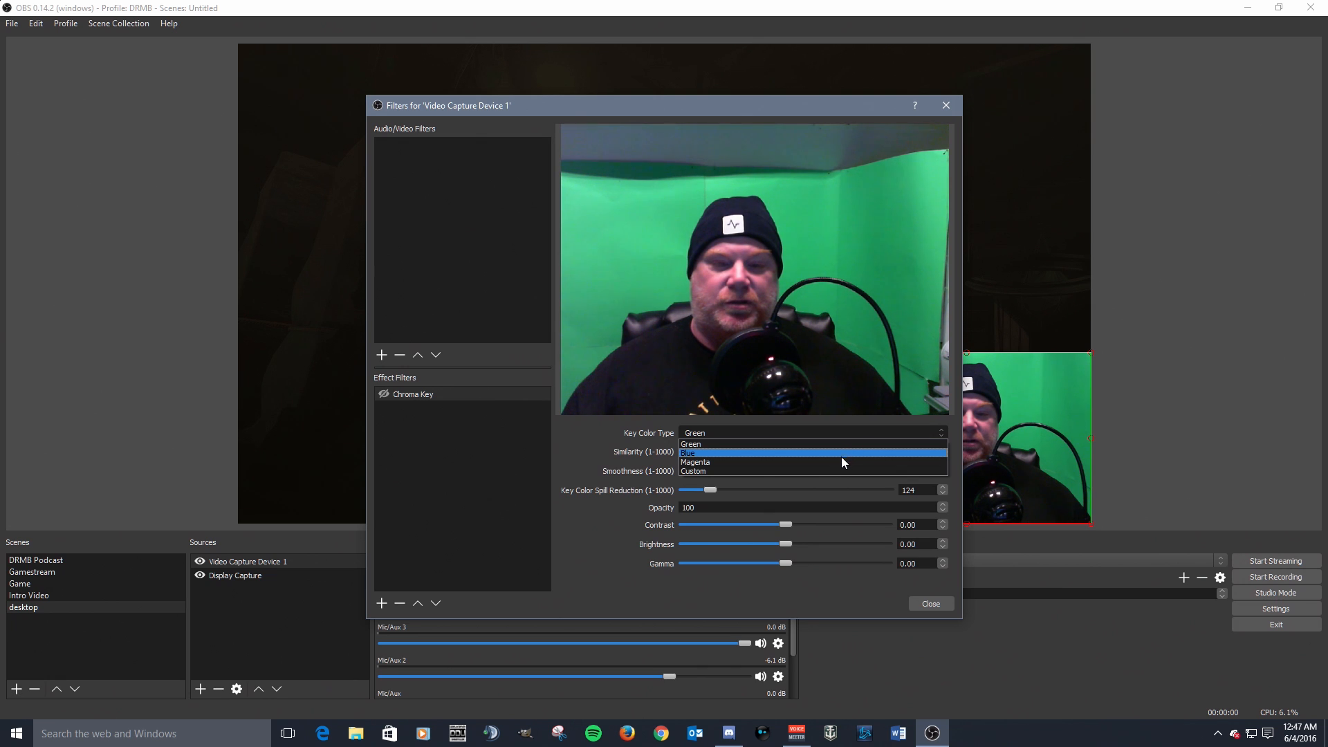
pyautogui.click(829, 472)
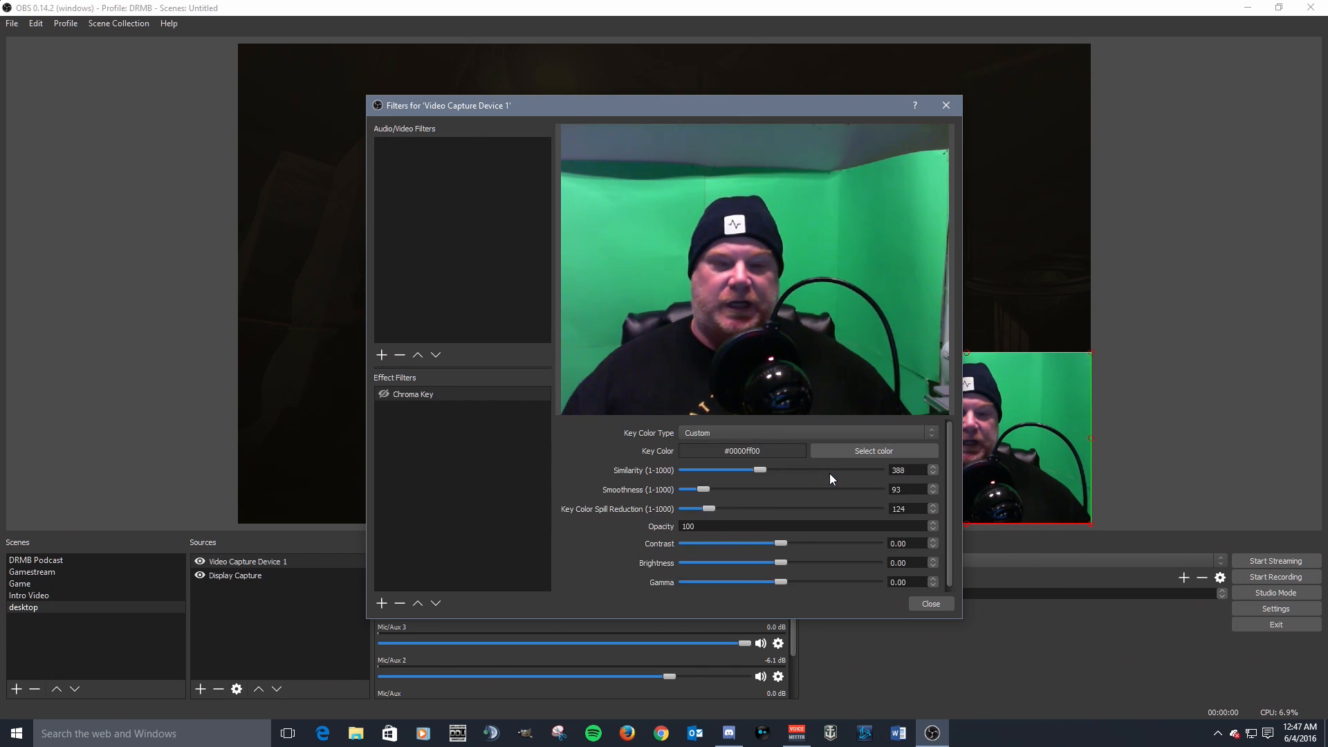
# Pick a custom green key color, #22ff6c, for the Chroma Key filter.
pyautogui.click(882, 455)
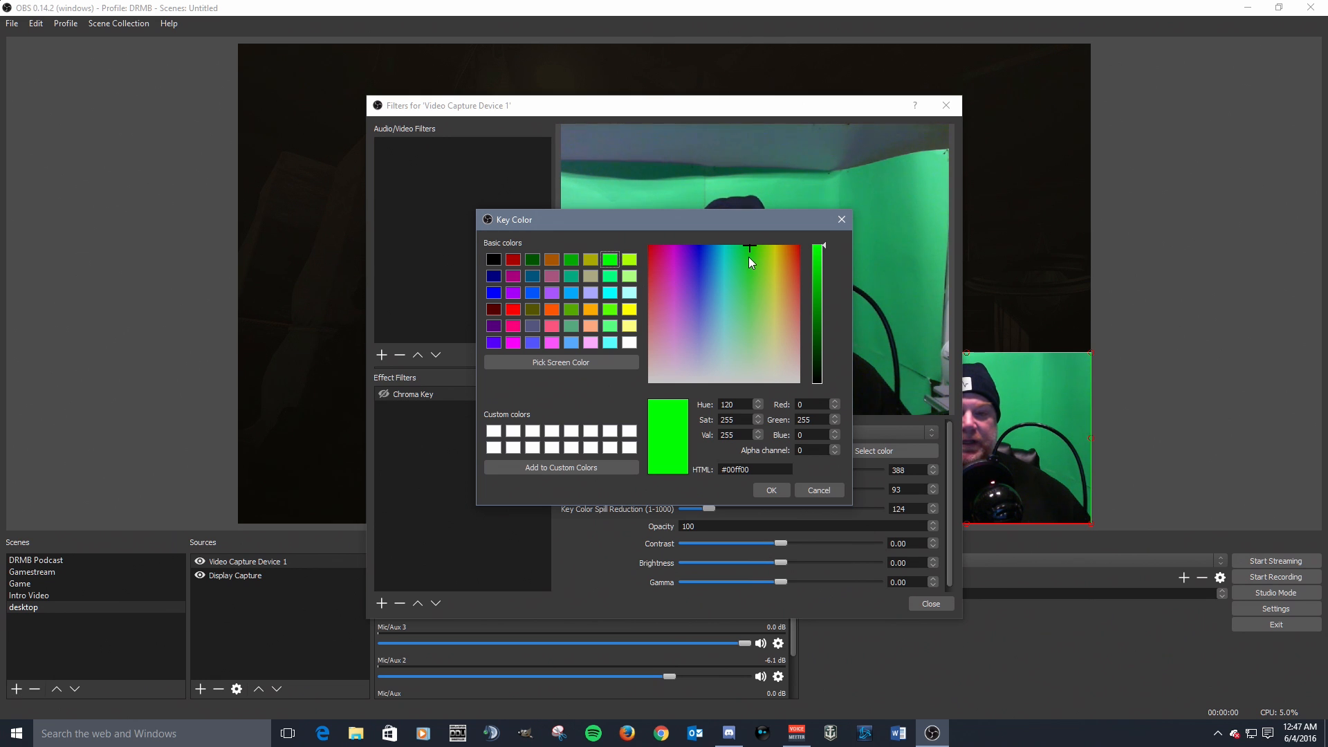
pyautogui.moveTo(741, 228); pyautogui.dragTo(534, 193)
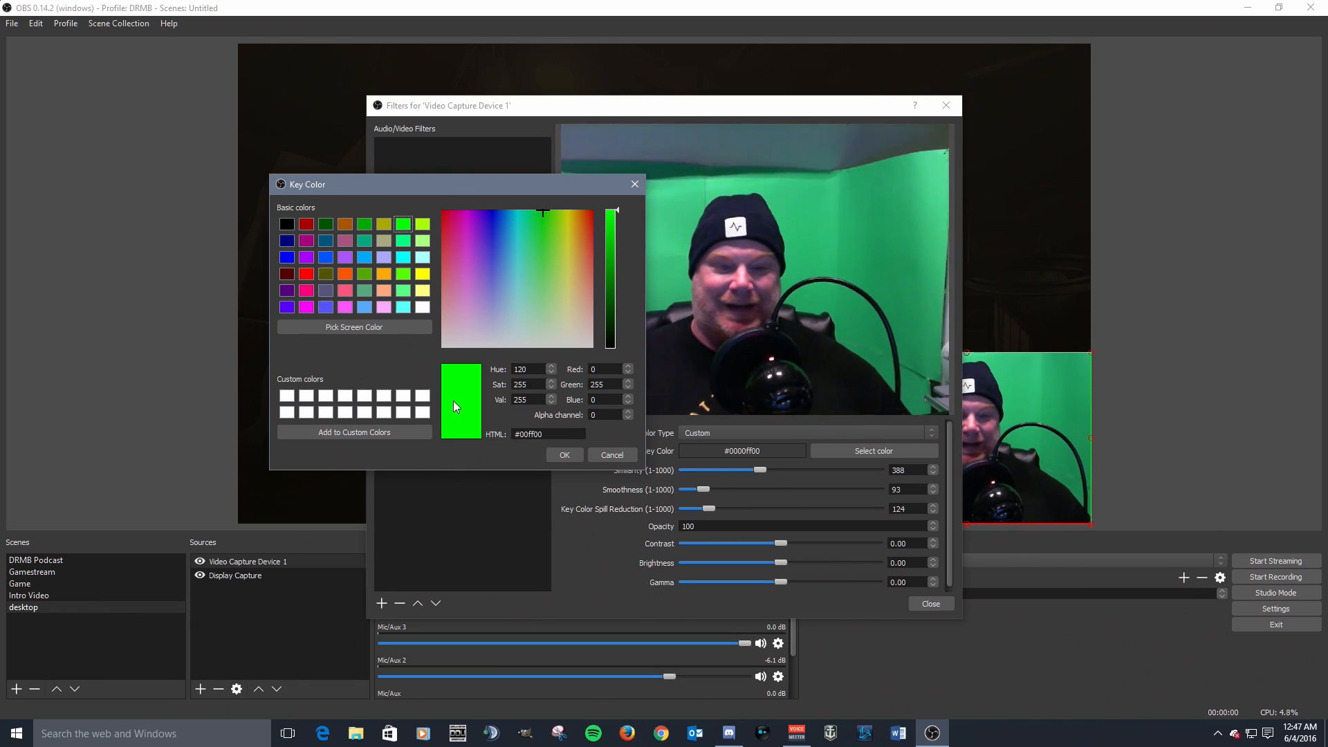
pyautogui.moveTo(551, 209)
pyautogui.mouseDown()
pyautogui.moveTo(559, 236)
pyautogui.moveTo(534, 227)
pyautogui.mouseUp()
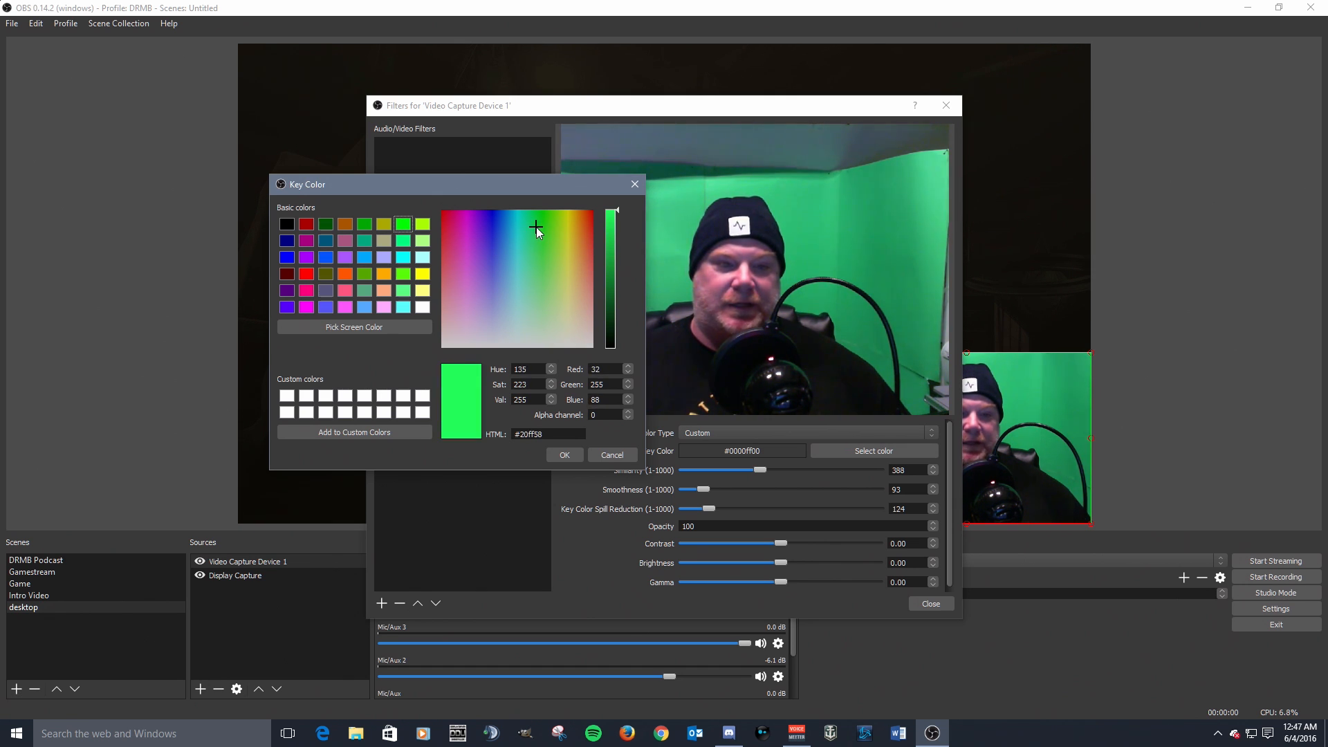
pyautogui.moveTo(536, 226); pyautogui.dragTo(539, 227)
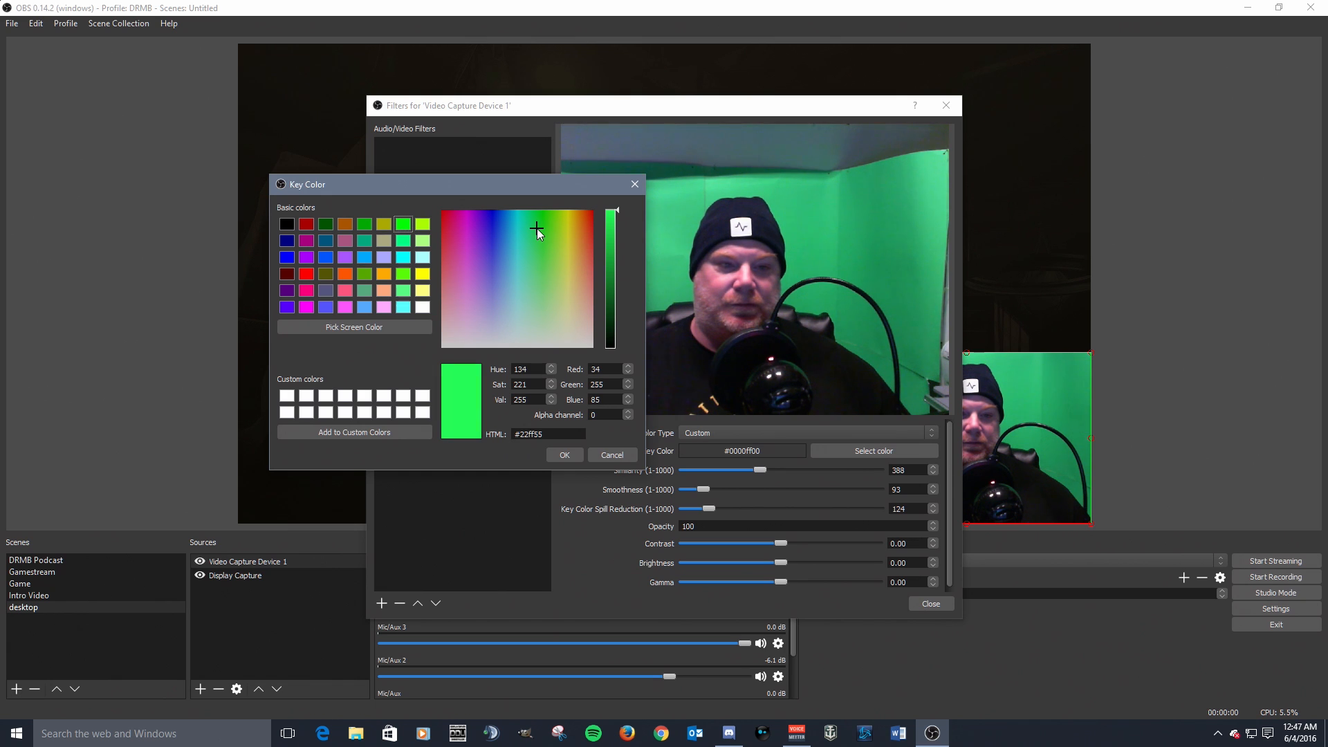
pyautogui.moveTo(537, 229); pyautogui.dragTo(534, 228)
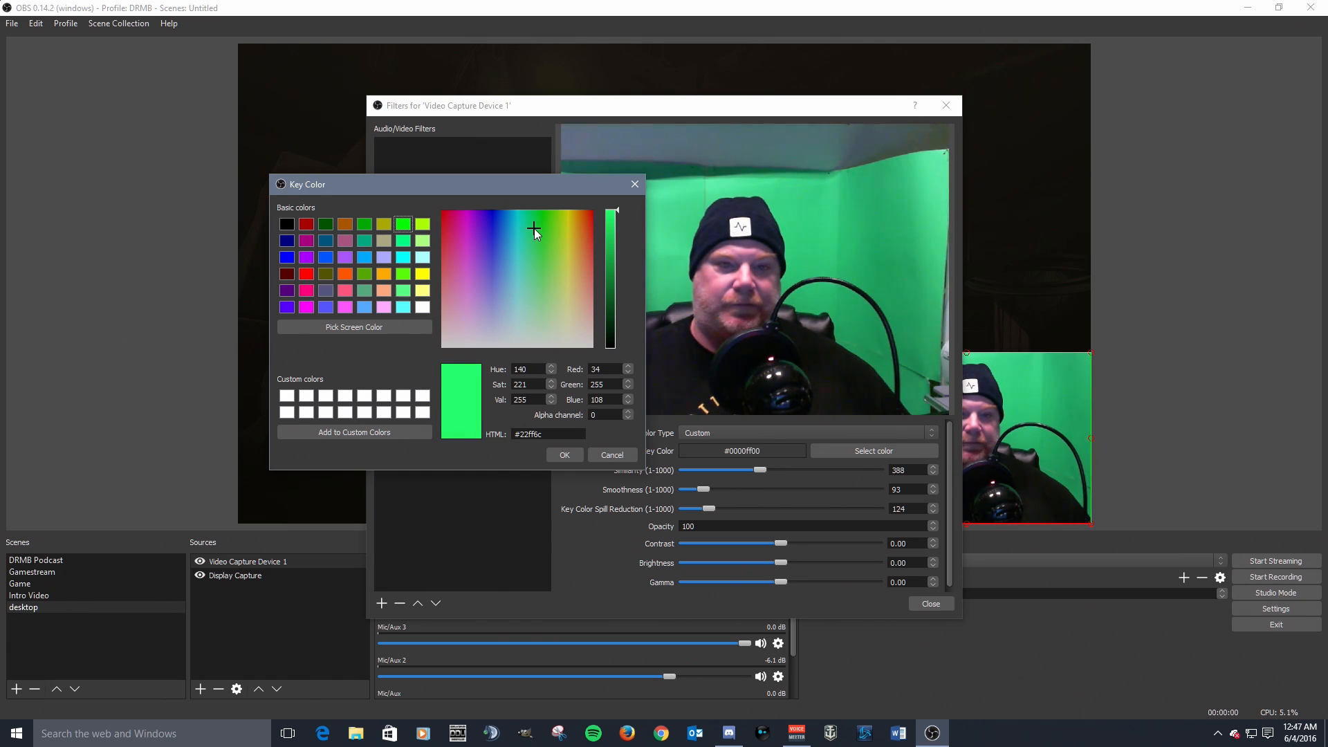
pyautogui.click(564, 454)
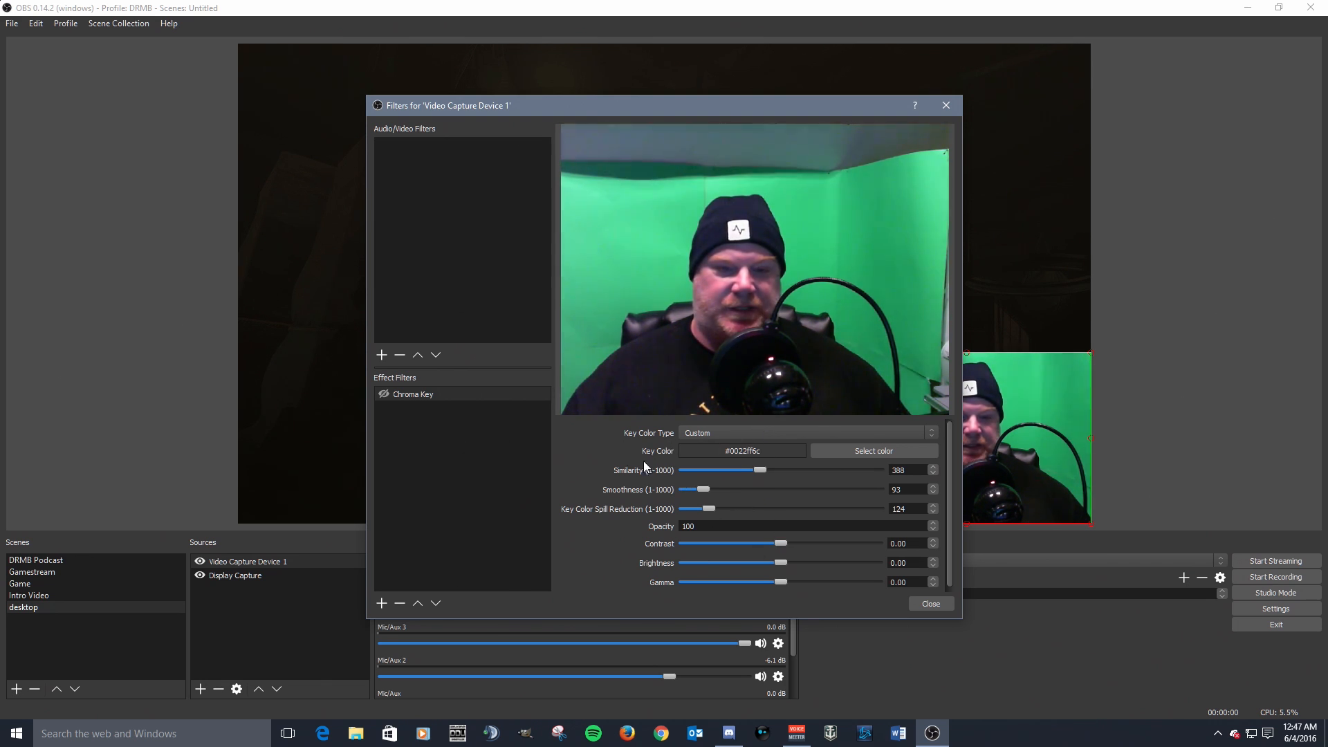
# Turn the Chroma Key filter back on with similarity 278, smoothness 62 and key color spill reduction 109, and close the filters.
pyautogui.click(383, 393)
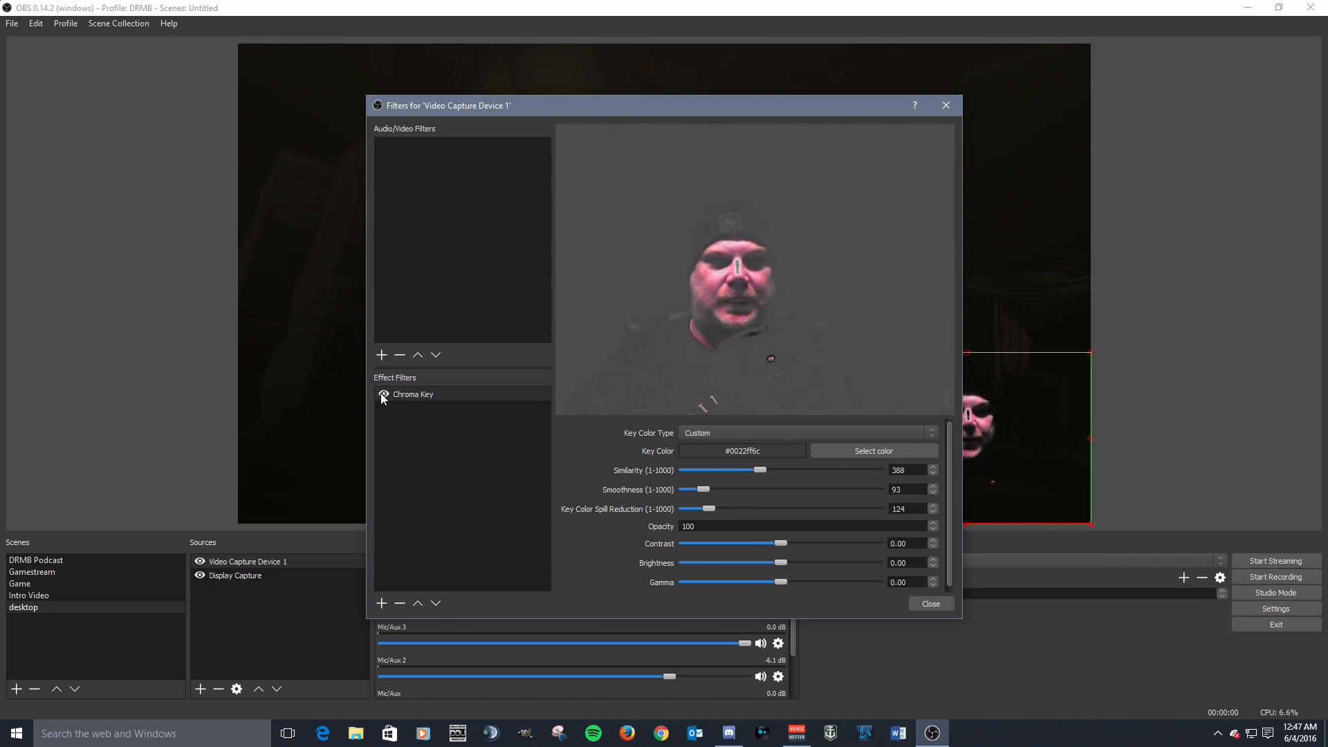
pyautogui.moveTo(757, 469); pyautogui.dragTo(703, 510)
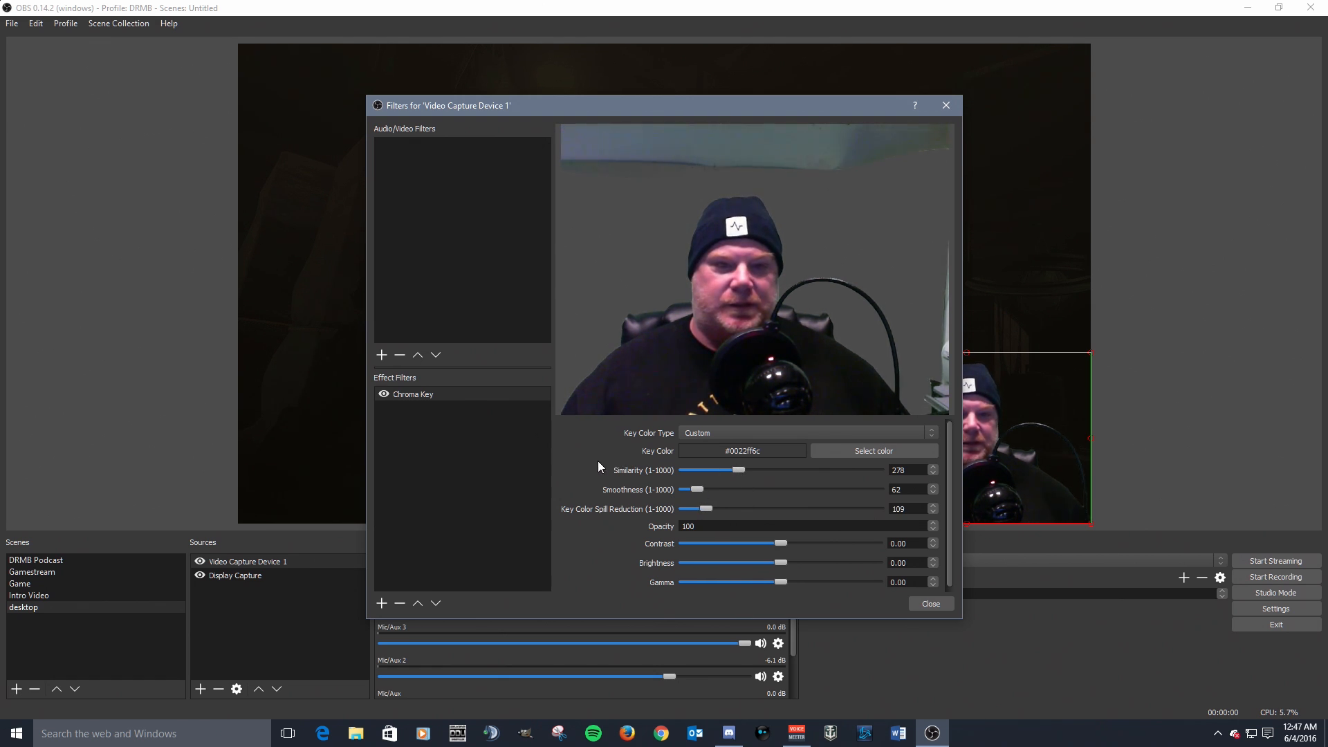
pyautogui.click(921, 606)
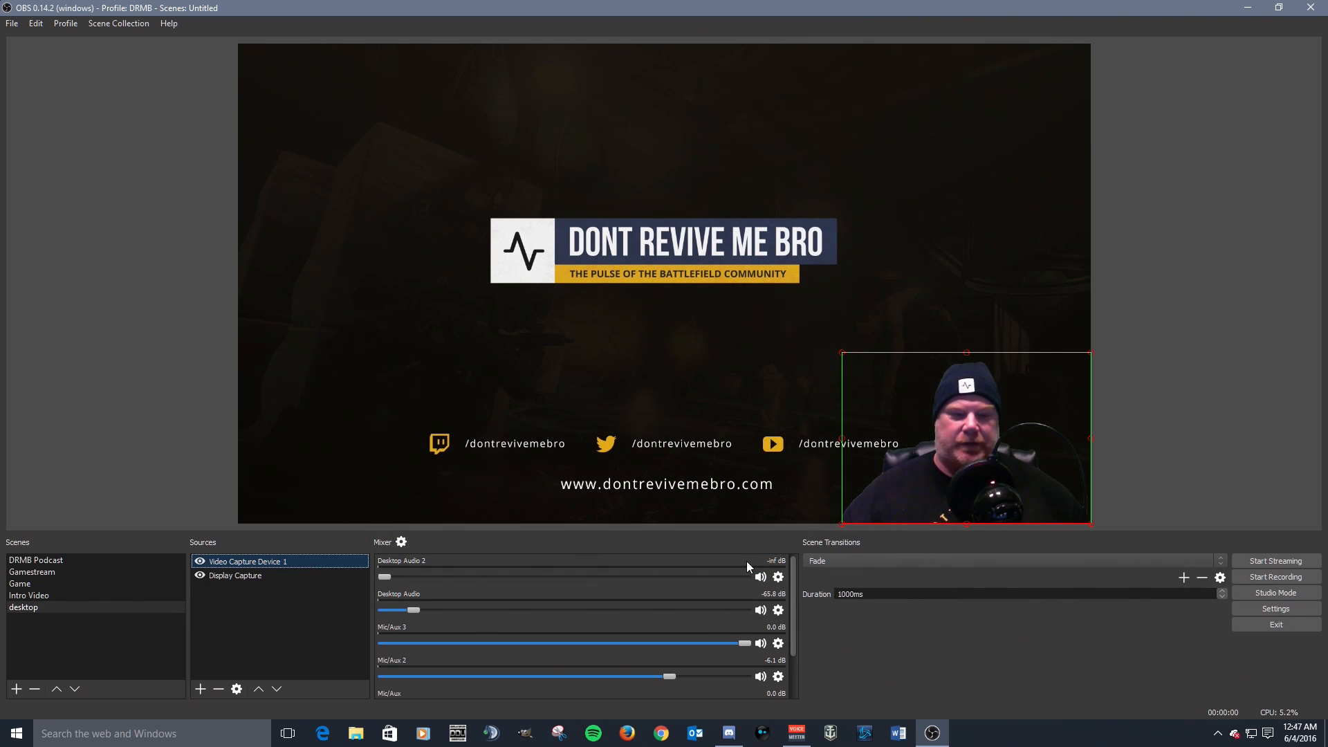
# View the audio filters of the Desktop Audio mixer channel.
pyautogui.rightClick(304, 562)
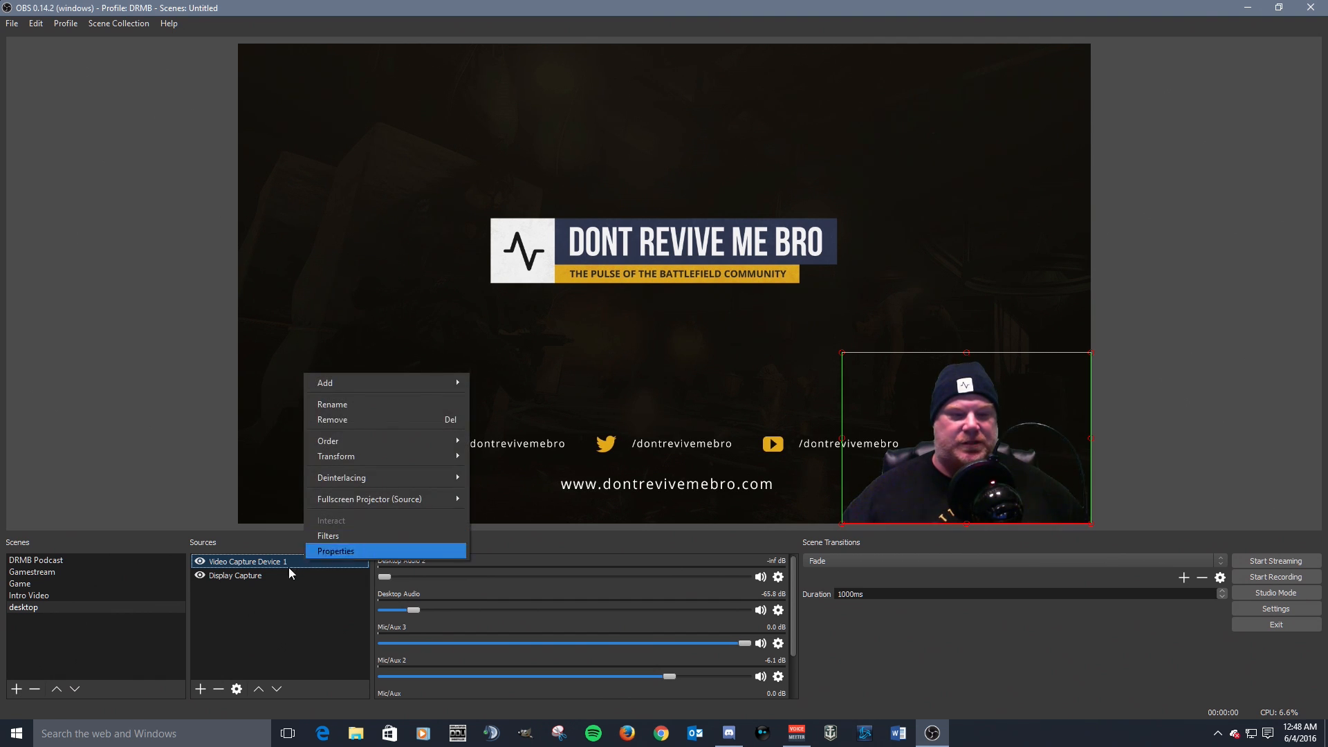
pyautogui.click(264, 611)
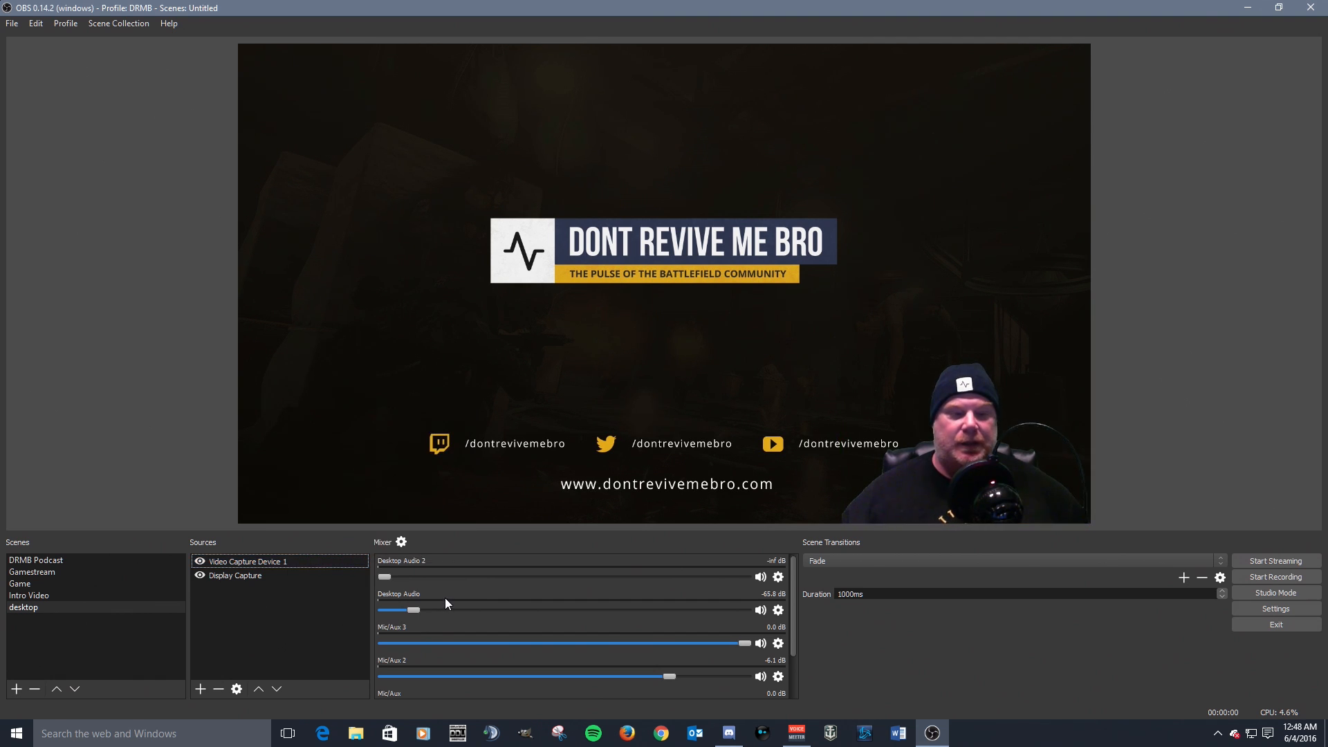
pyautogui.click(780, 610)
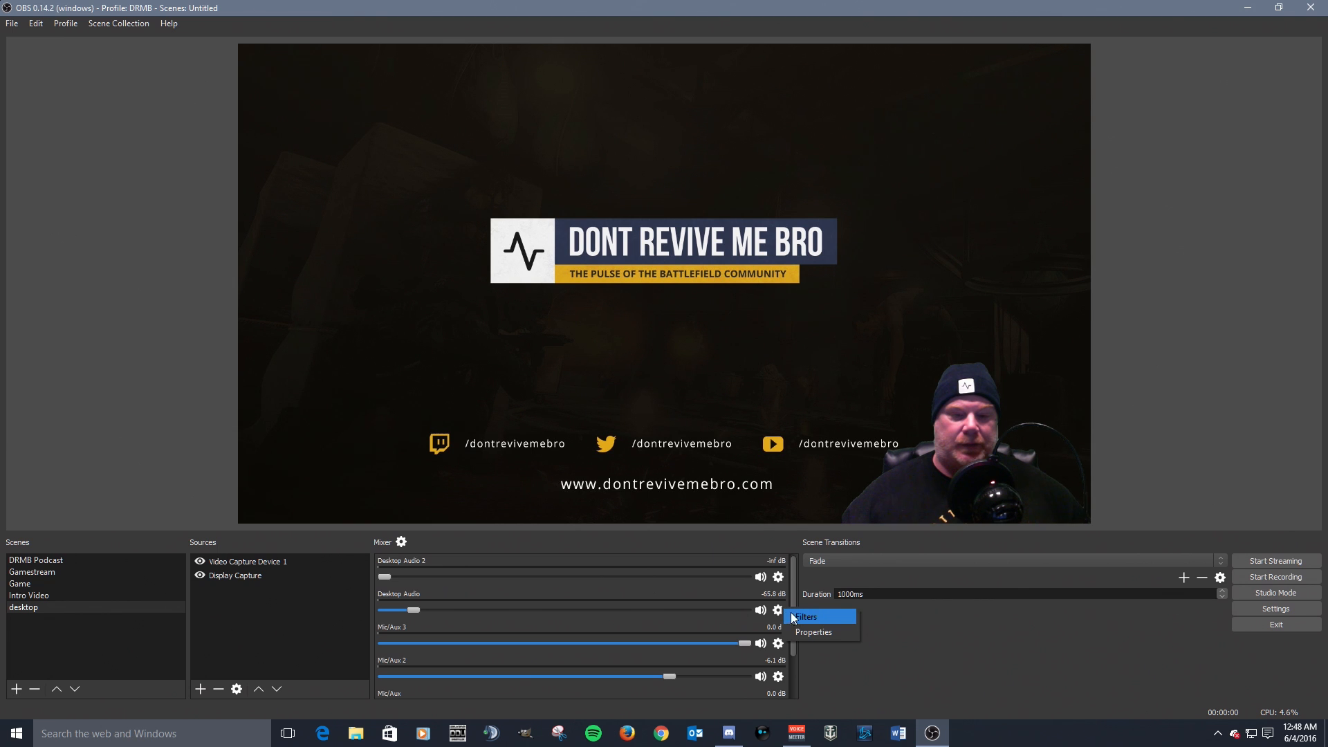
pyautogui.click(797, 613)
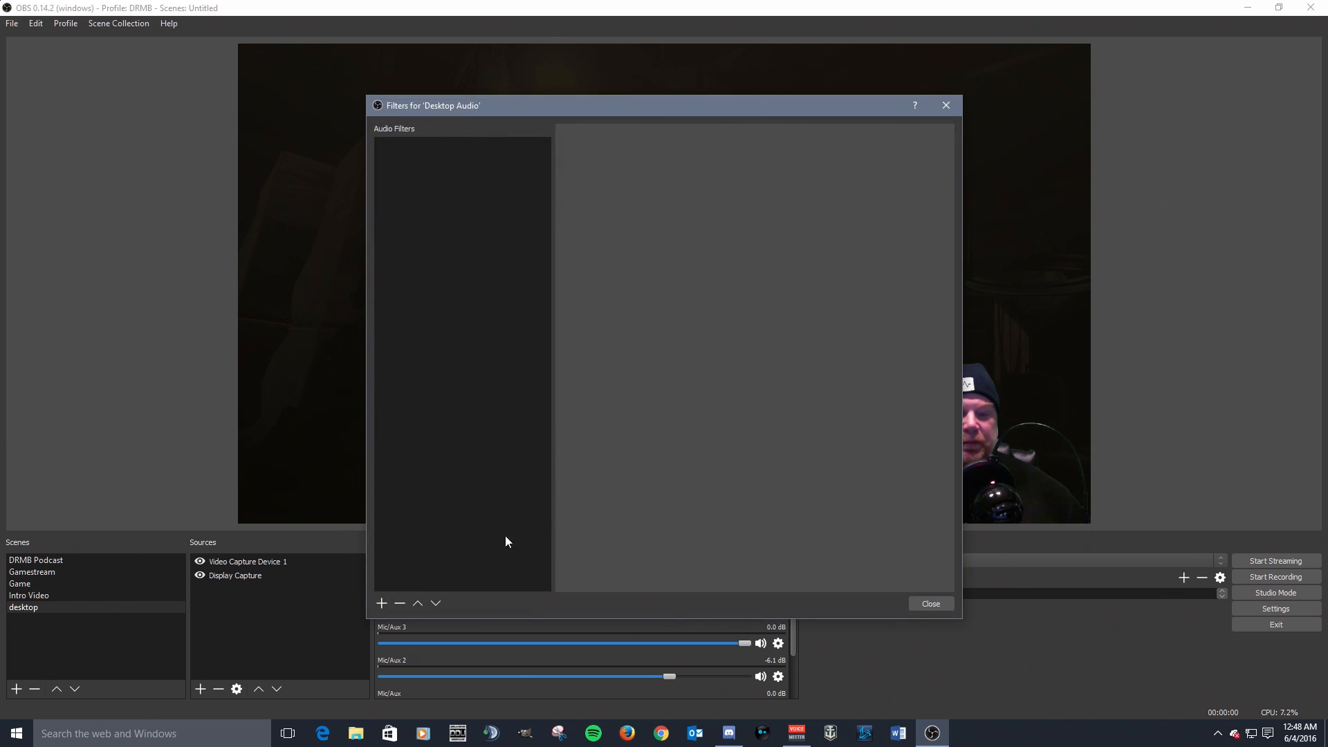
pyautogui.click(915, 606)
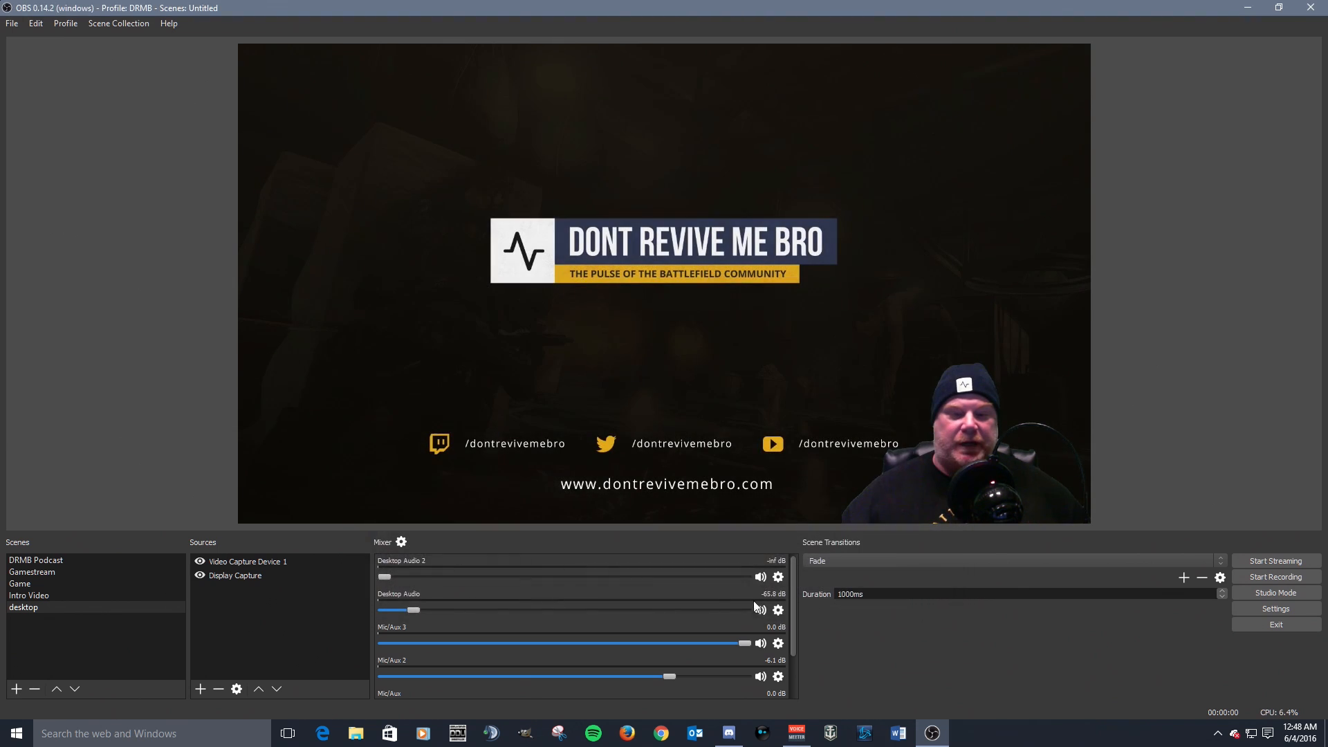
# Add a Noise Gate filter to the Mic/Aux mixer channel and set its close threshold to -47 dB.
pyautogui.scroll(-3, 757, 603)
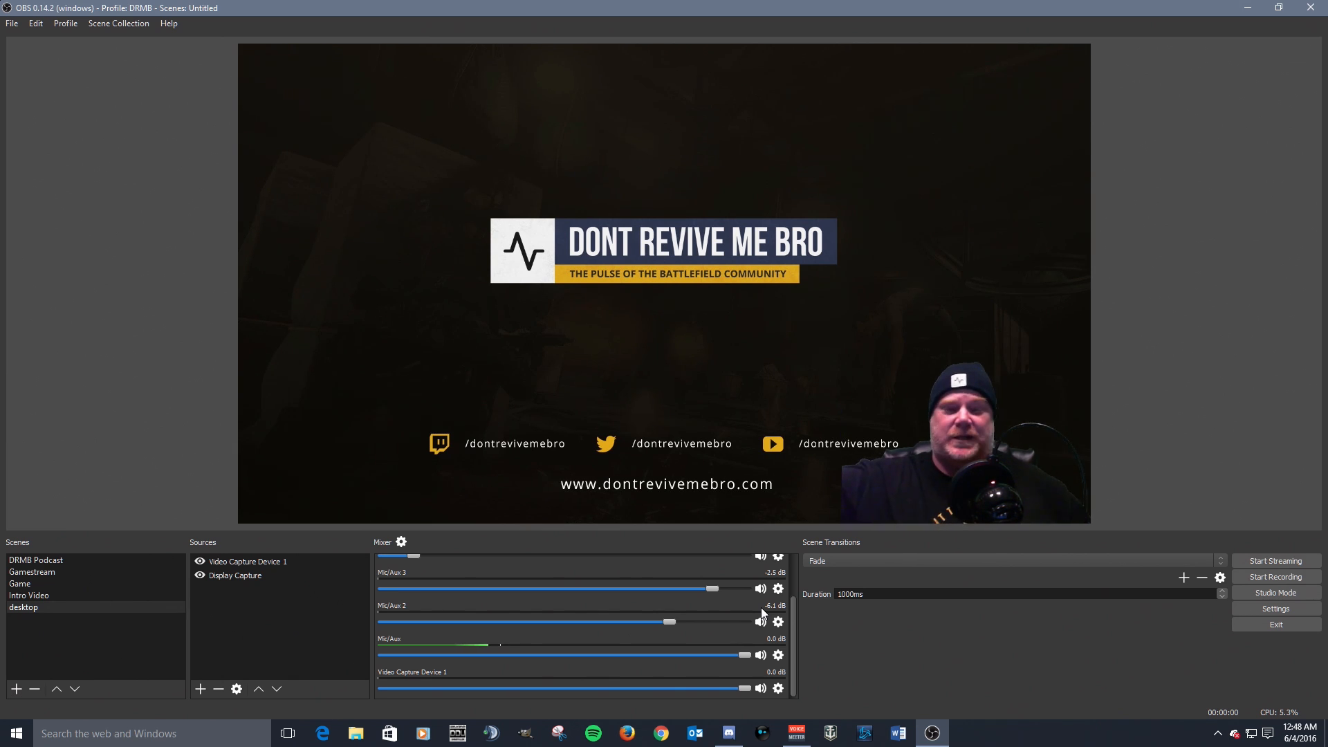
pyautogui.click(777, 656)
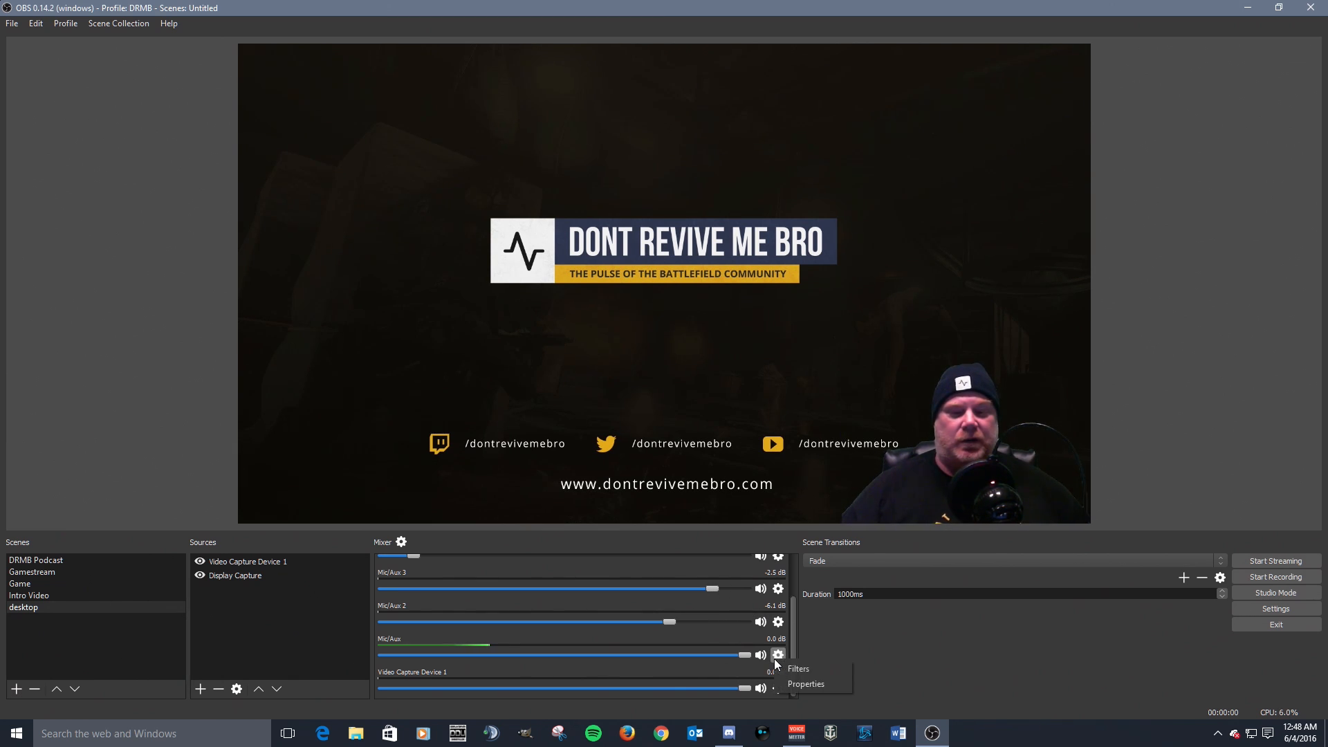
pyautogui.click(798, 669)
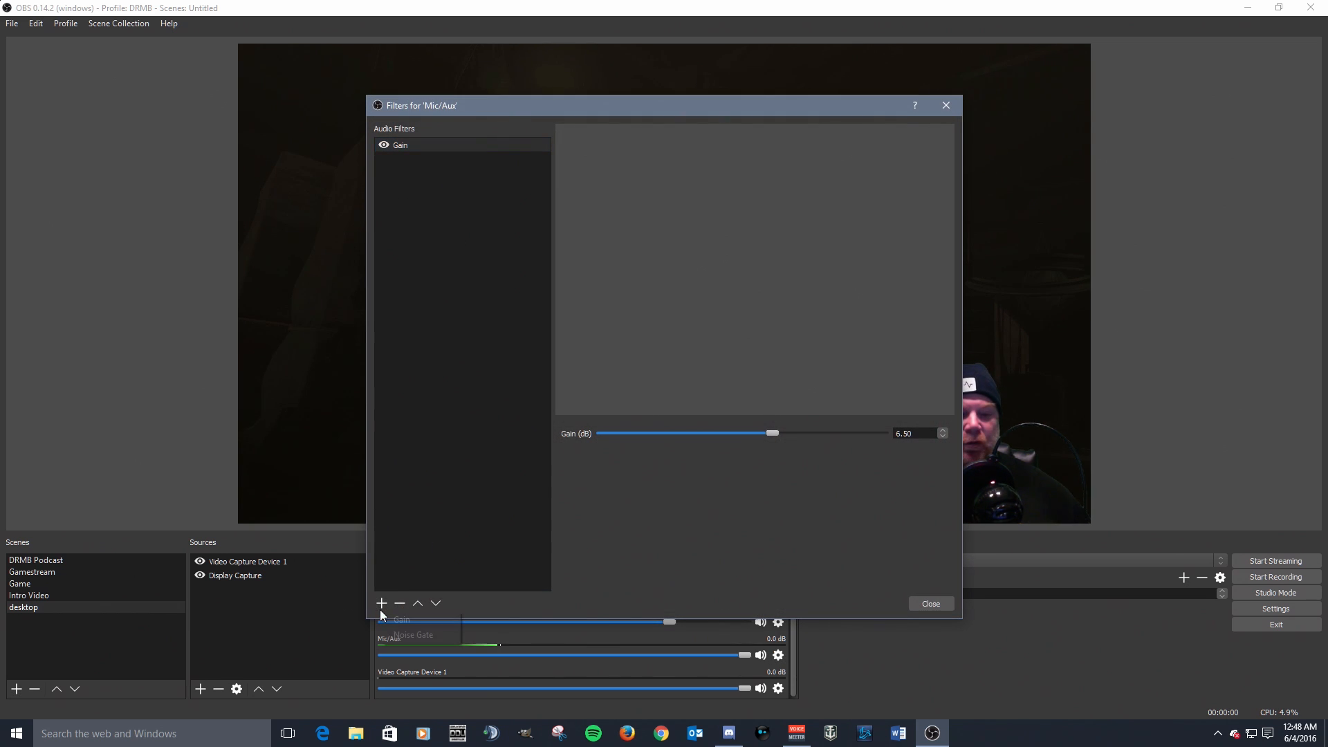
pyautogui.click(405, 636)
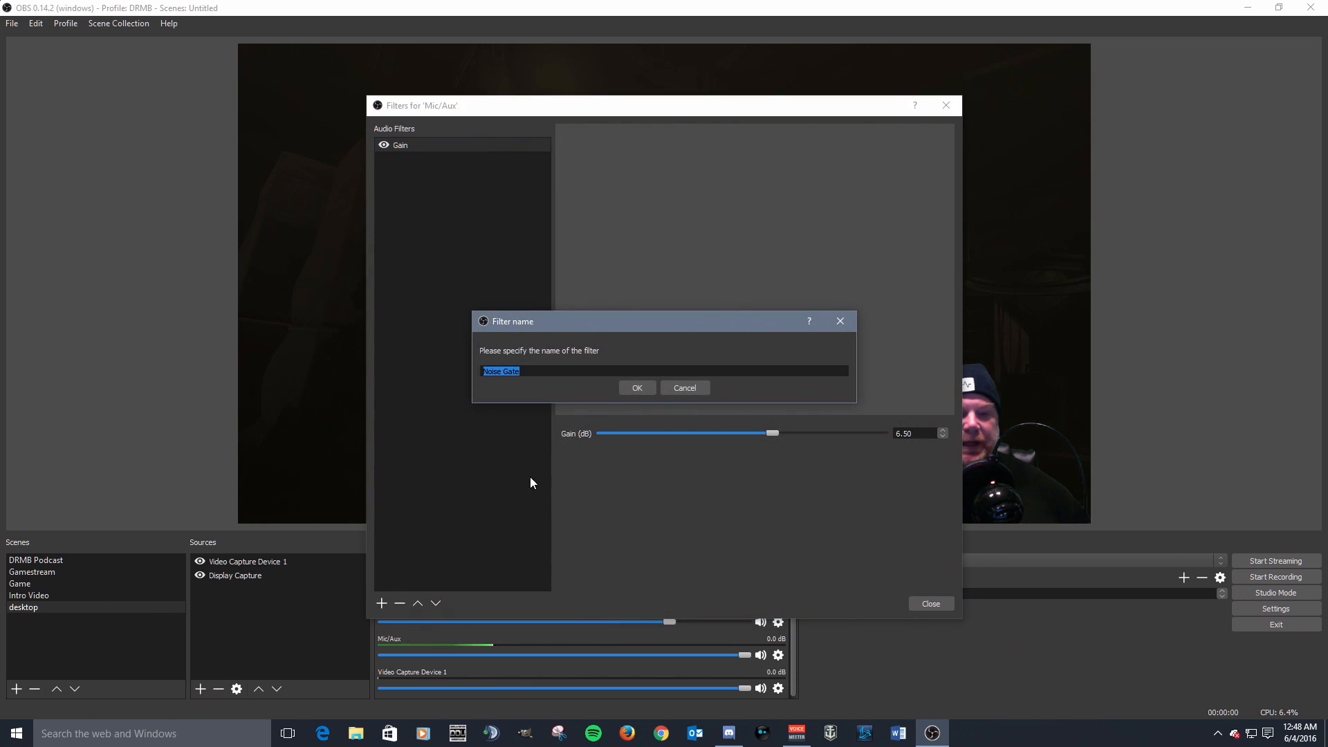
pyautogui.click(637, 388)
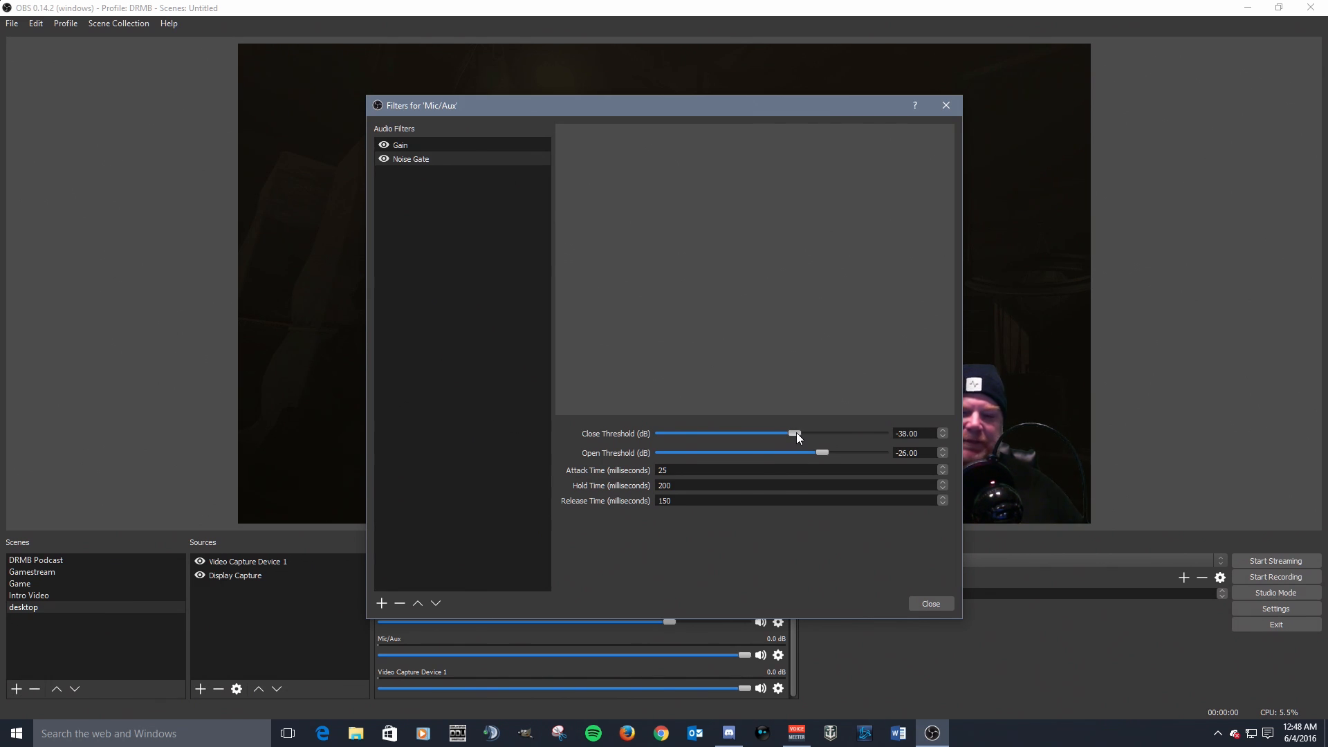
pyautogui.moveTo(796, 433); pyautogui.dragTo(765, 434)
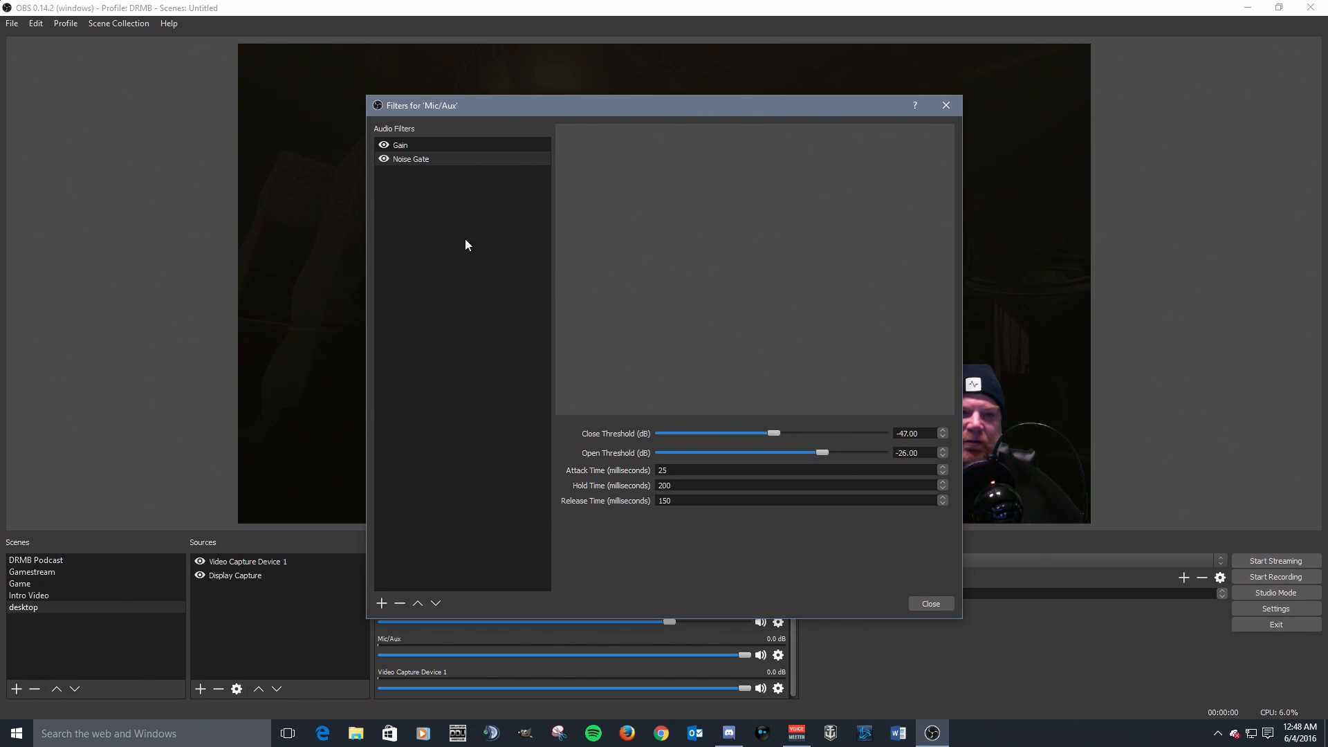
# Remove the Noise Gate filter from the Mic/Aux channel and close its filters.
pyautogui.rightClick(413, 163)
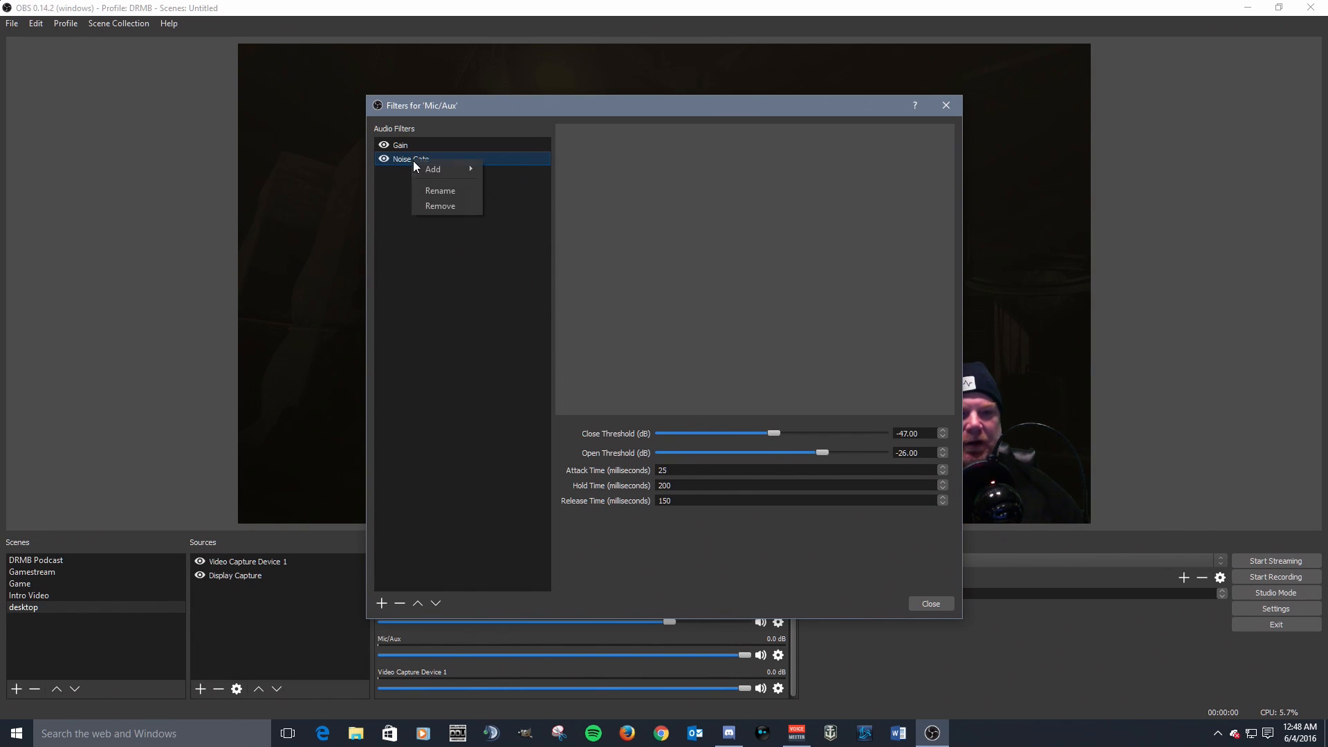
pyautogui.click(446, 210)
pyautogui.click(716, 382)
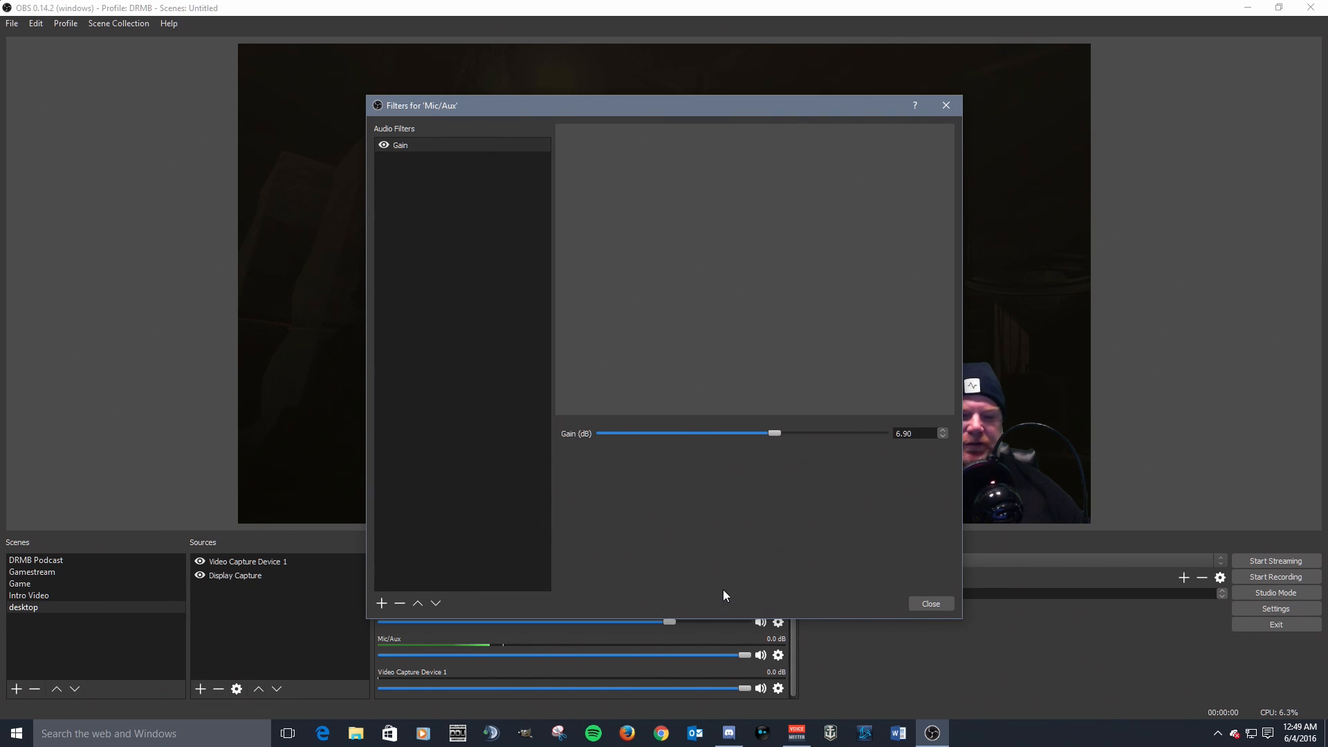
pyautogui.click(931, 604)
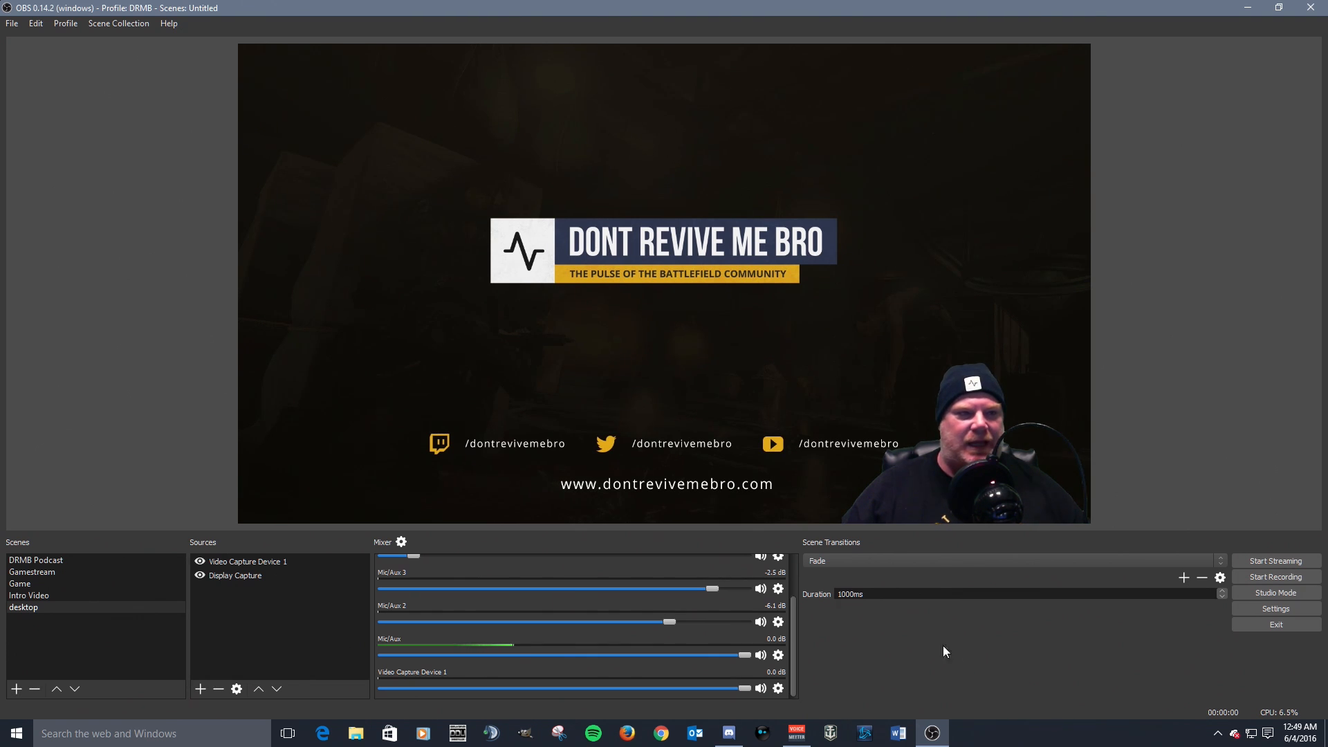
# Look over the list of saved profiles without switching to another one.
pyautogui.click(70, 22)
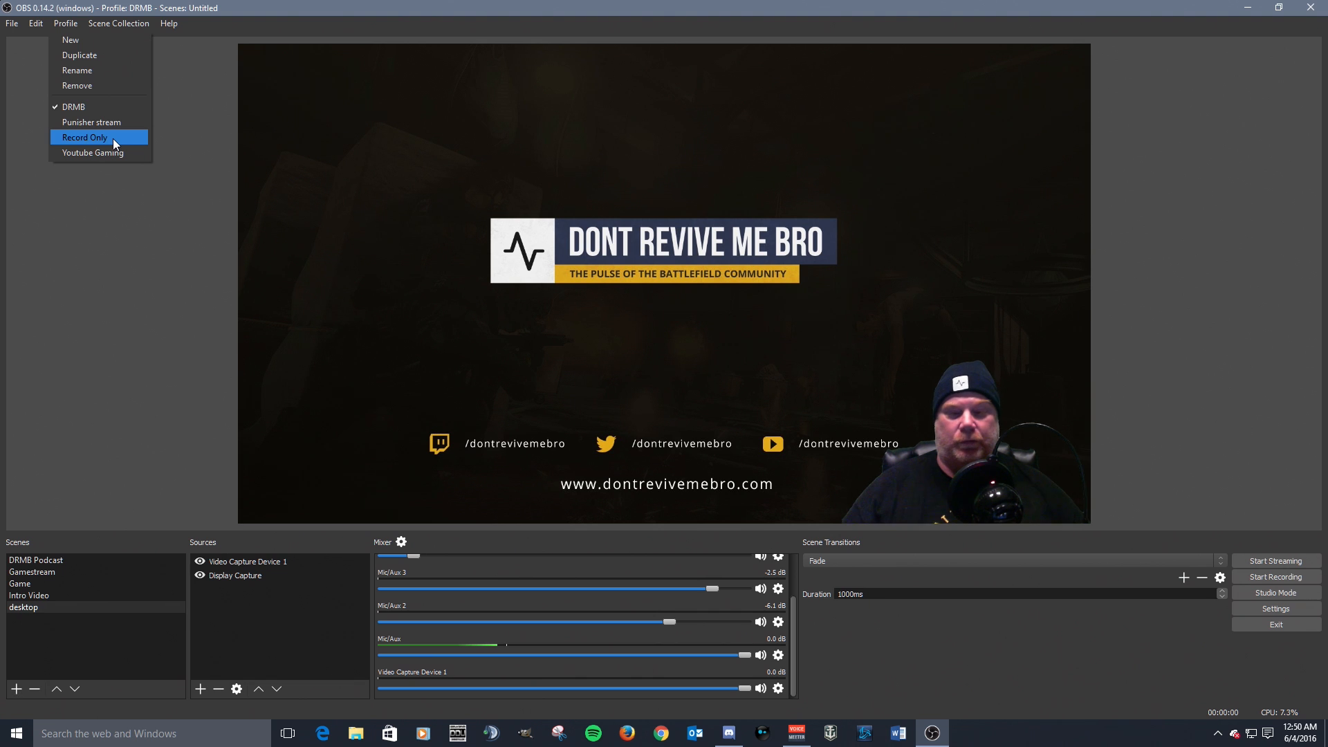
pyautogui.click(124, 179)
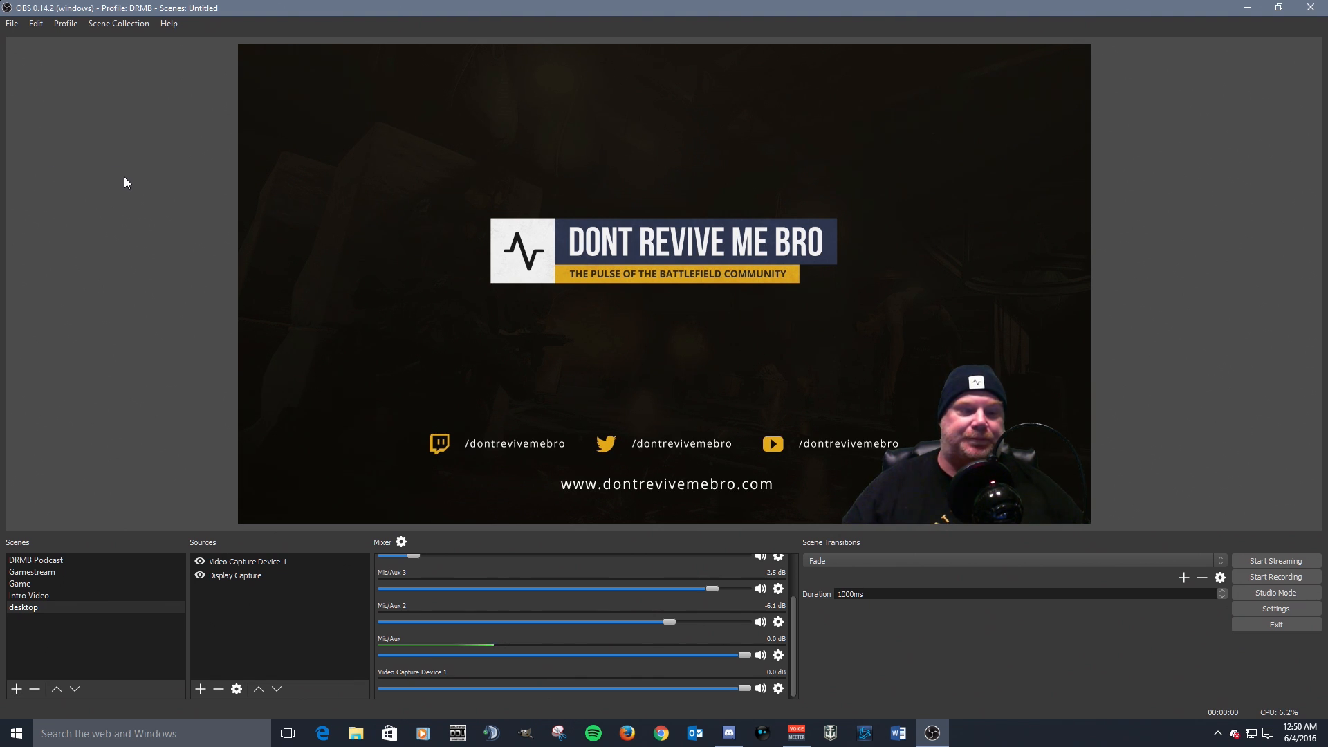